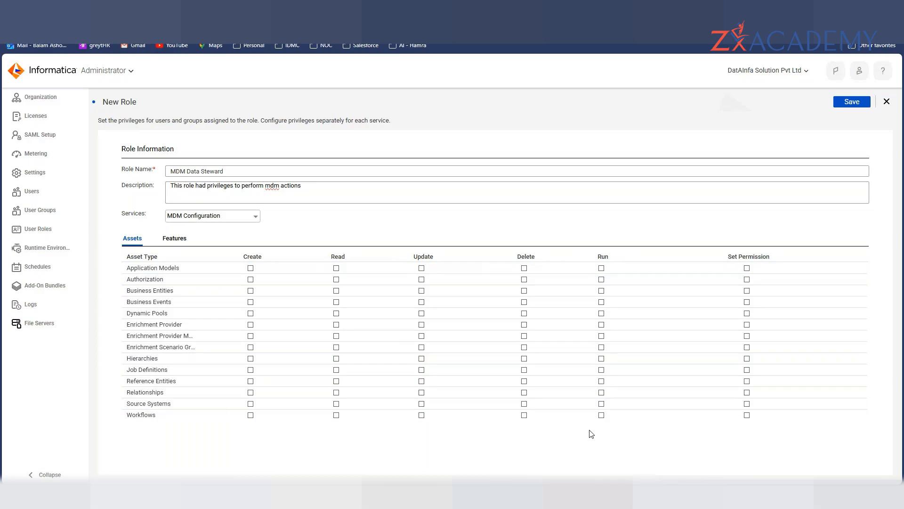
# - Browse the role's available services, keeping MDM Configuration selected
pyautogui.click(198, 220)
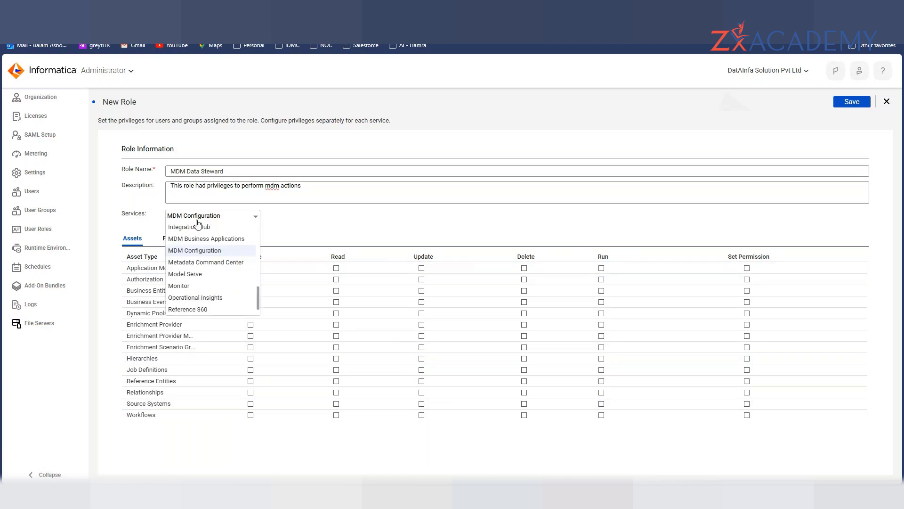
pyautogui.click(201, 219)
pyautogui.click(204, 219)
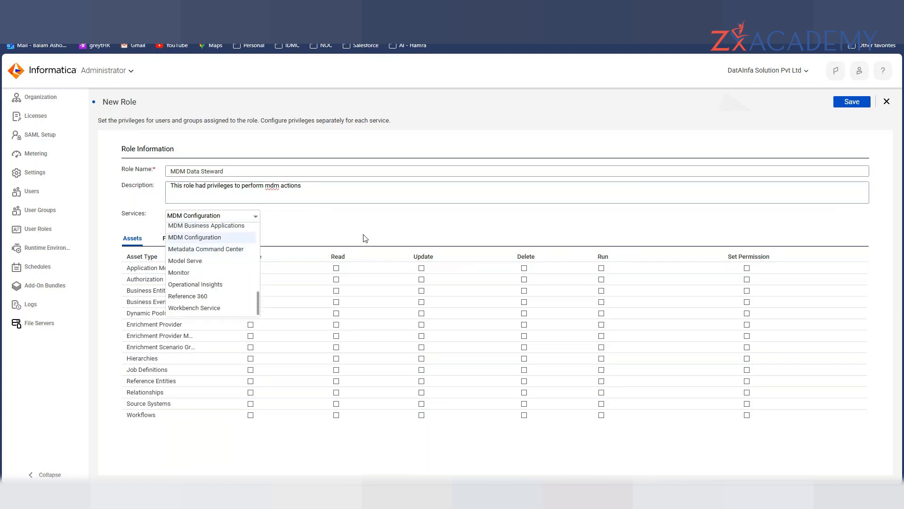
pyautogui.click(346, 228)
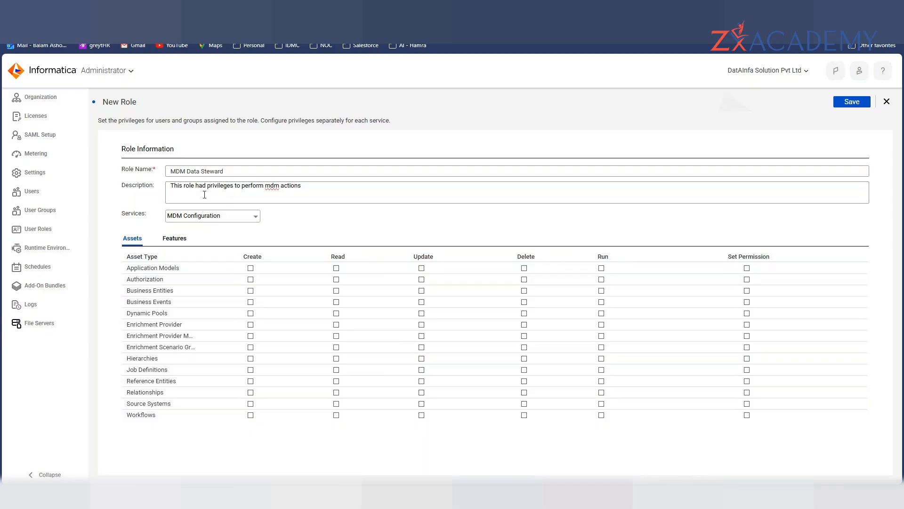
# - Close the MDM Data Steward role form and discard the unsaved role
pyautogui.click(200, 225)
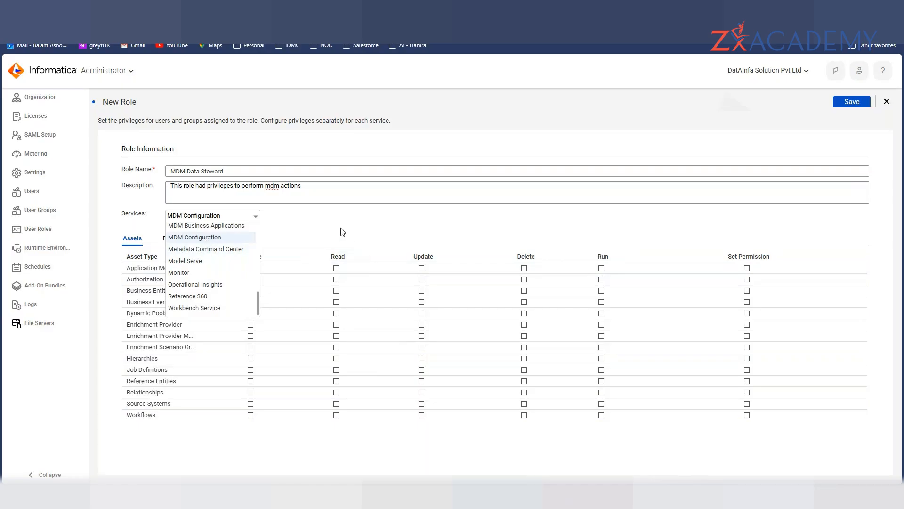
pyautogui.click(886, 102)
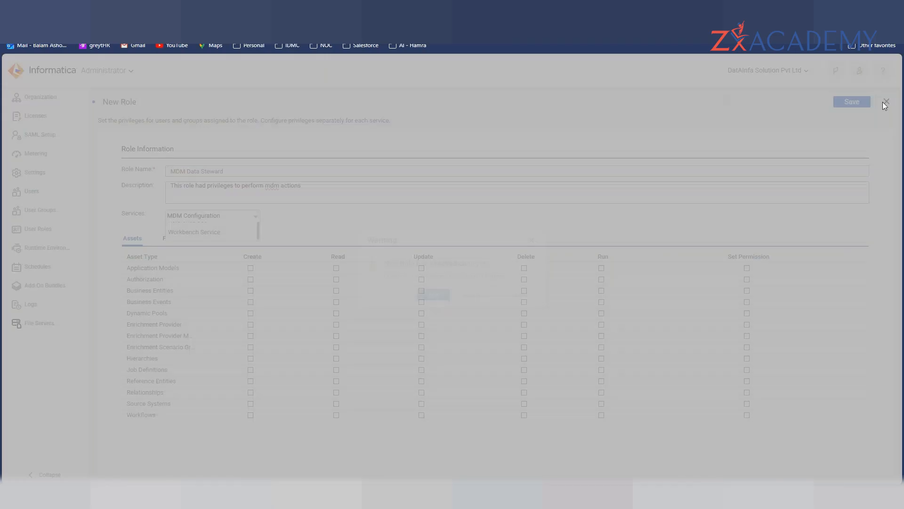
pyautogui.click(482, 295)
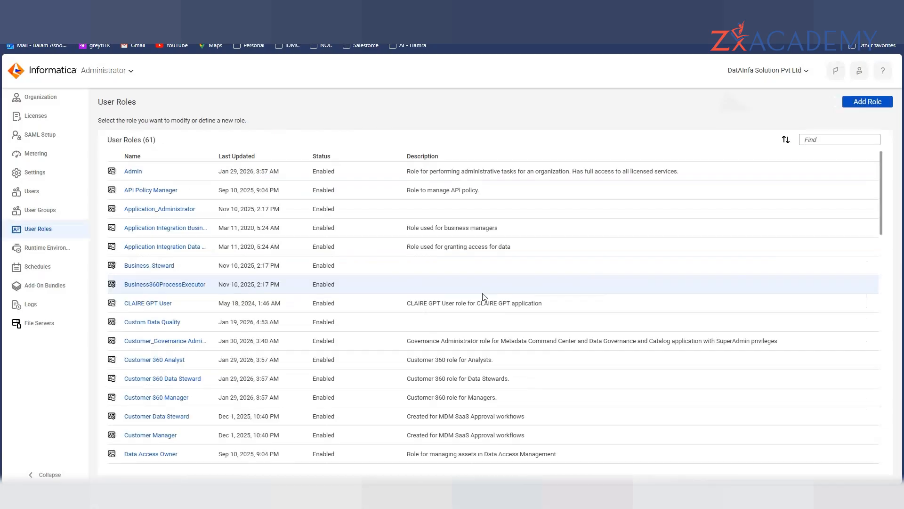
pyautogui.hotkey('alt', 'Tab')
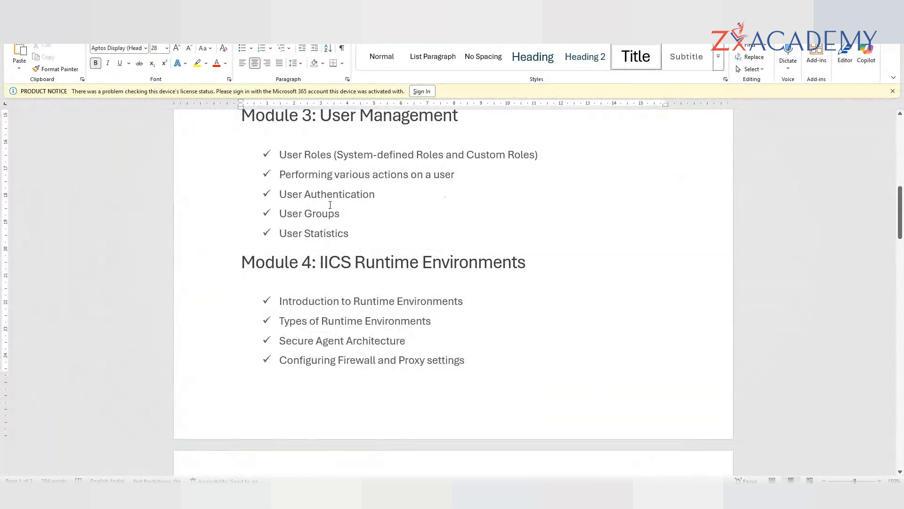
pyautogui.scroll(-2, 336, 223)
pyautogui.moveTo(355, 194); pyautogui.dragTo(422, 270)
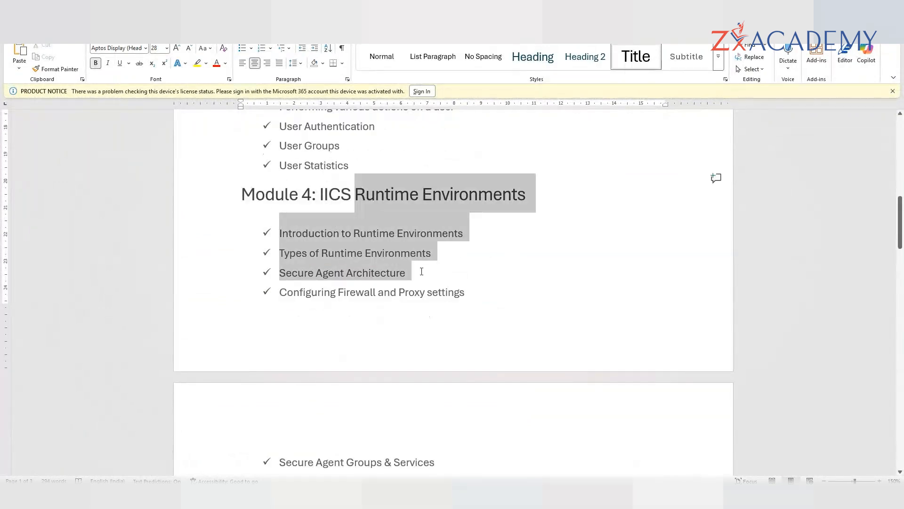
pyautogui.scroll(-1, 462, 264)
pyautogui.click(452, 265)
pyautogui.scroll(-1, 451, 264)
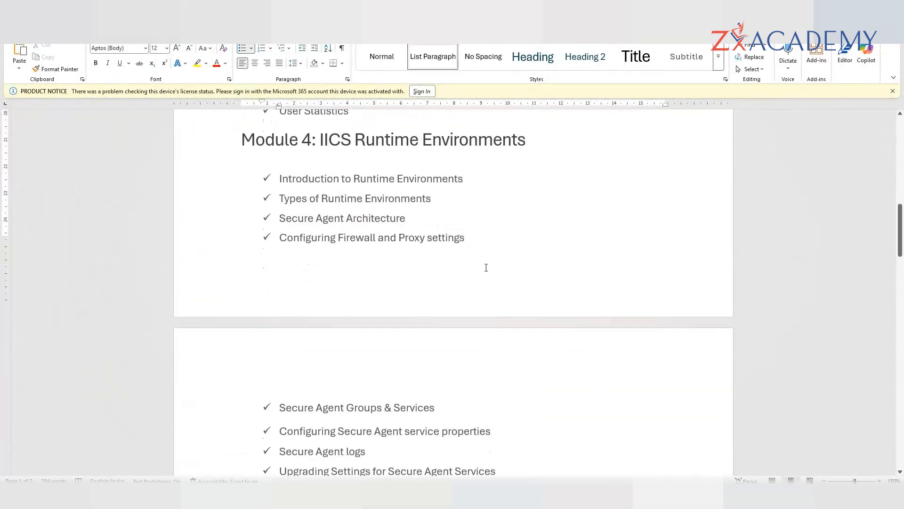
pyautogui.scroll(-1, 492, 242)
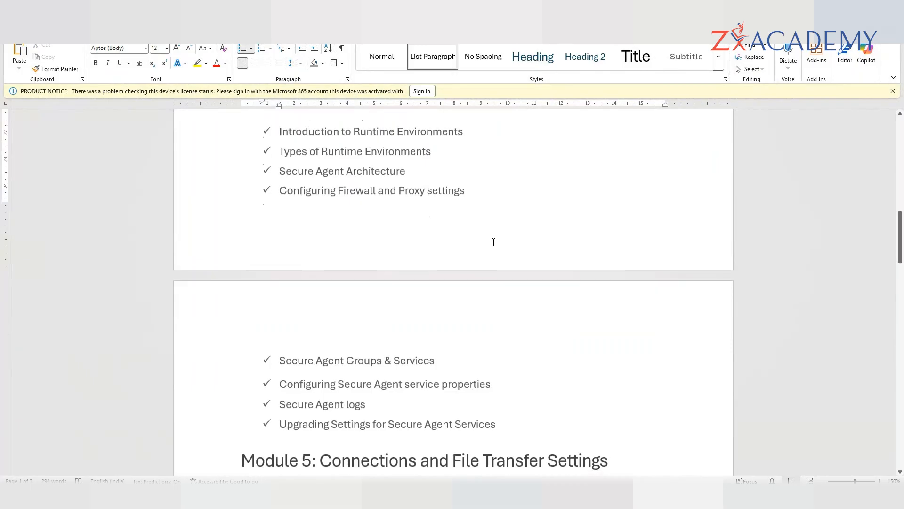
pyautogui.scroll(-3, 492, 241)
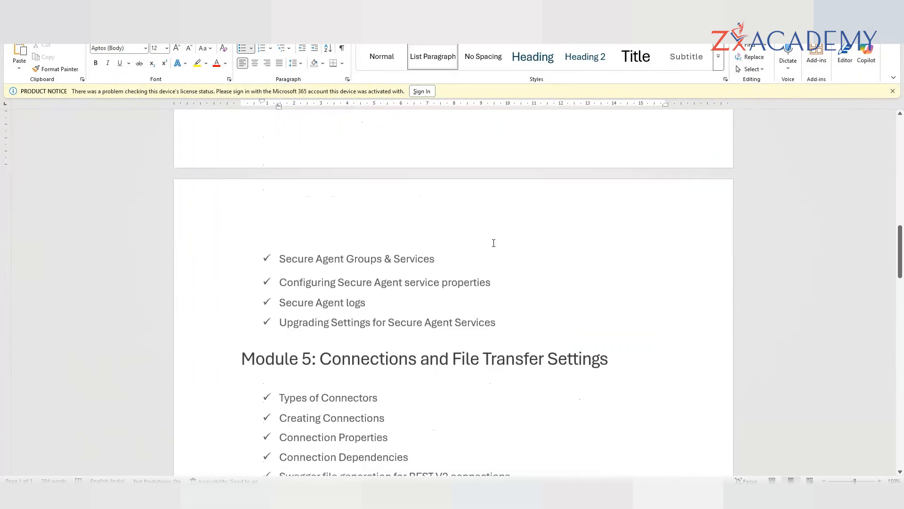
pyautogui.scroll(-5, 493, 243)
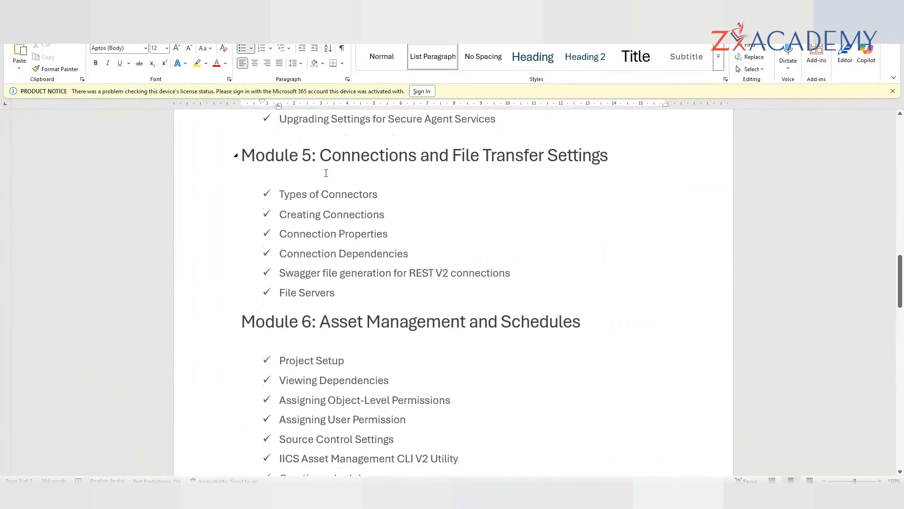
pyautogui.moveTo(321, 155); pyautogui.dragTo(450, 284)
pyautogui.scroll(3, 442, 240)
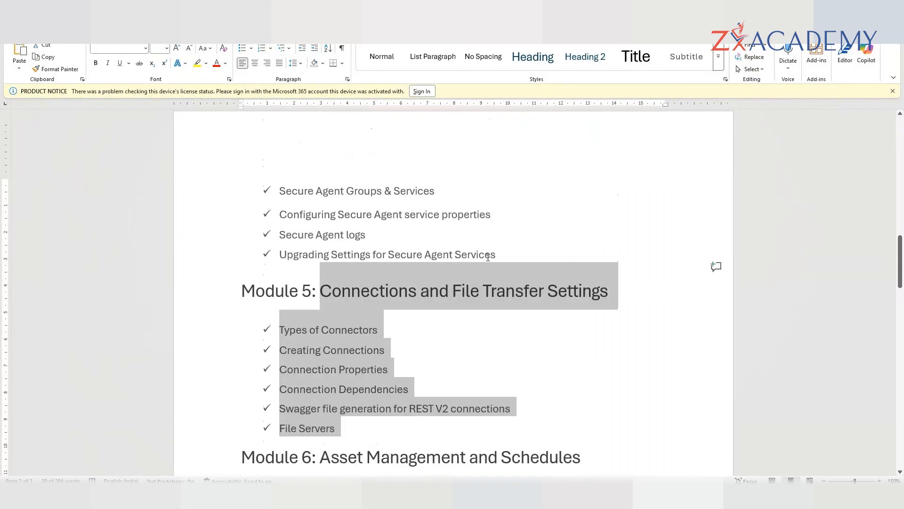
pyautogui.scroll(1, 490, 253)
pyautogui.scroll(-3, 488, 255)
pyautogui.click(438, 264)
pyautogui.moveTo(329, 218); pyautogui.dragTo(496, 337)
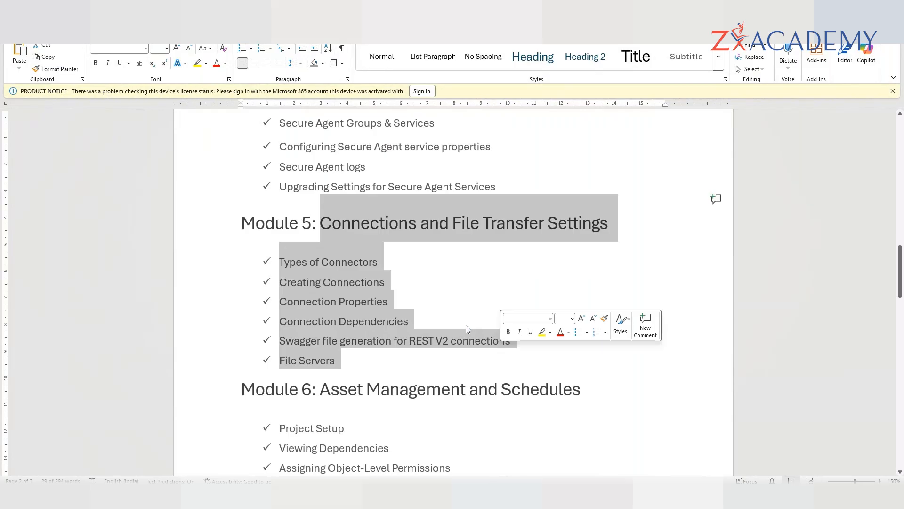
pyautogui.click(498, 262)
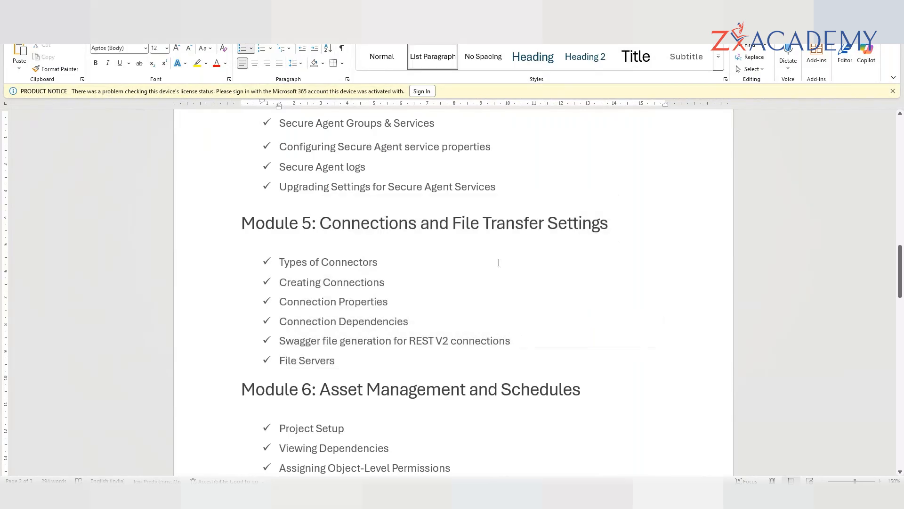
pyautogui.scroll(-3, 384, 267)
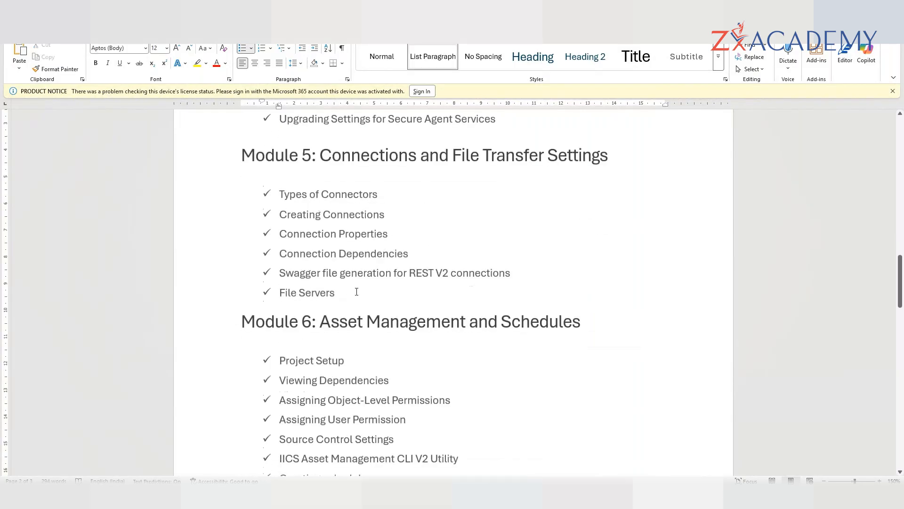
pyautogui.hotkey('alt', 'Tab')
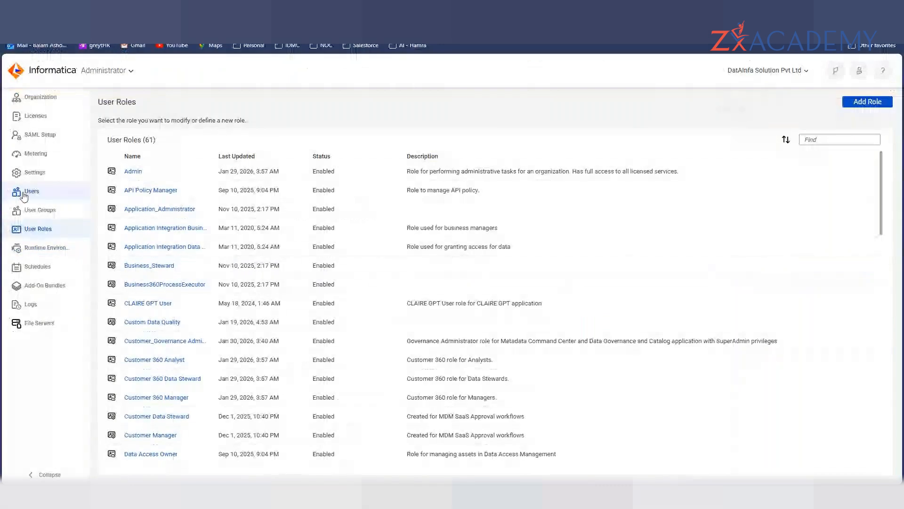
# - Open the IDMC bookmark in a new tab and launch the Administrator service
pyautogui.moveTo(445, 494)
pyautogui.click(369, 443)
pyautogui.hotkey('ctrl', 't')
pyautogui.click(307, 46)
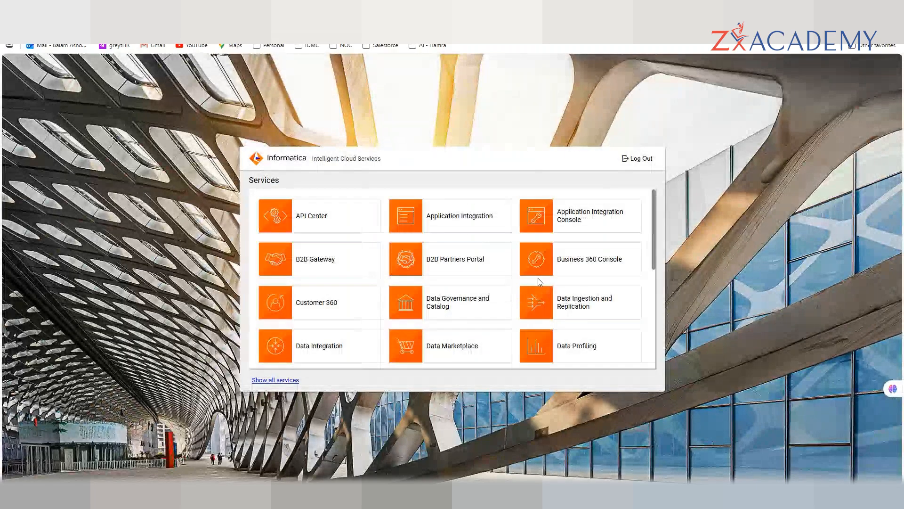
pyautogui.scroll(-5, 538, 281)
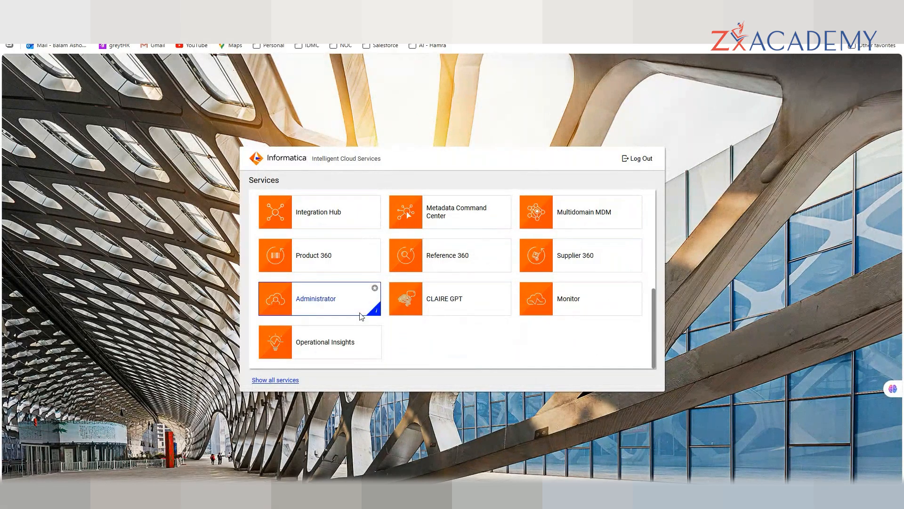
pyautogui.click(360, 313)
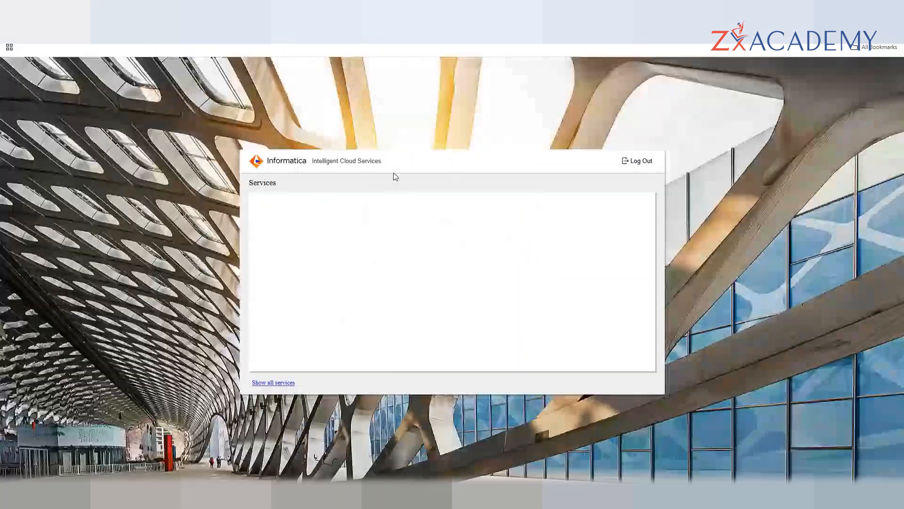
# - Launch the Administrator tile again from the Services panel
pyautogui.scroll(-1, 375, 282)
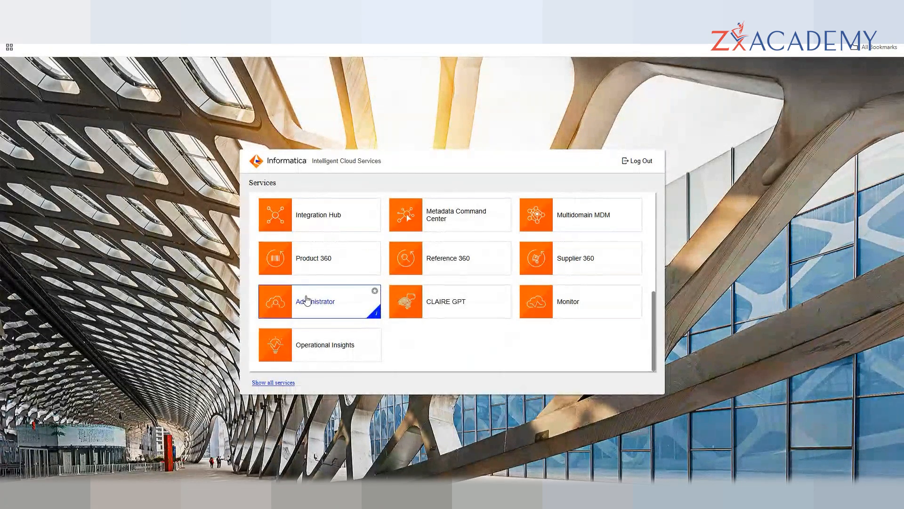
pyautogui.click(307, 293)
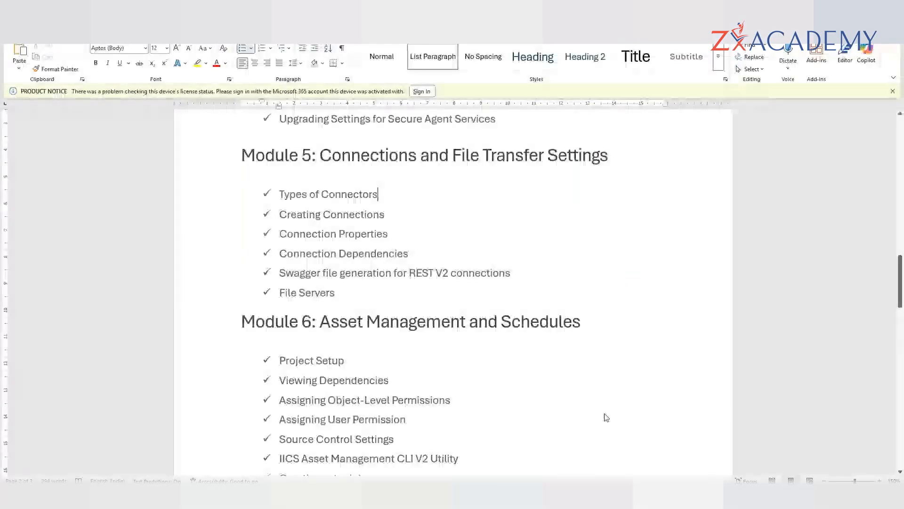
pyautogui.scroll(-15, 606, 418)
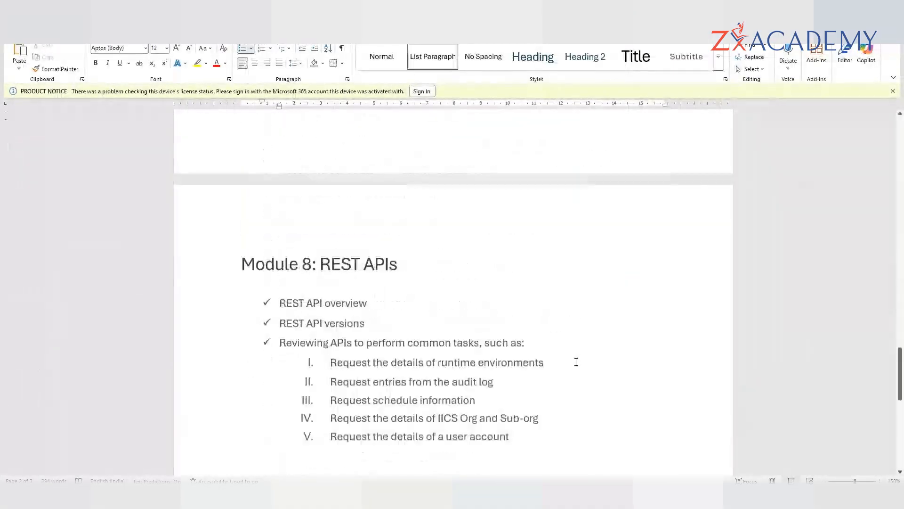
pyautogui.click(325, 217)
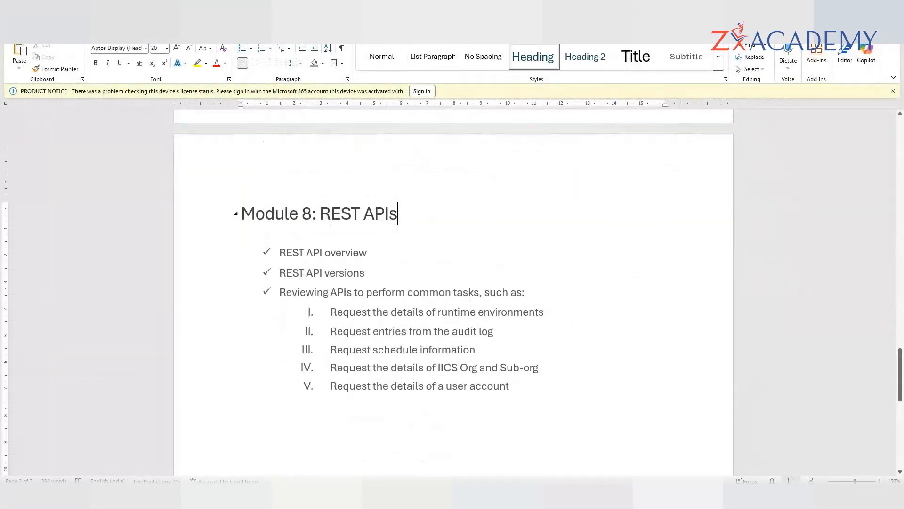
pyautogui.moveTo(325, 217); pyautogui.dragTo(398, 217)
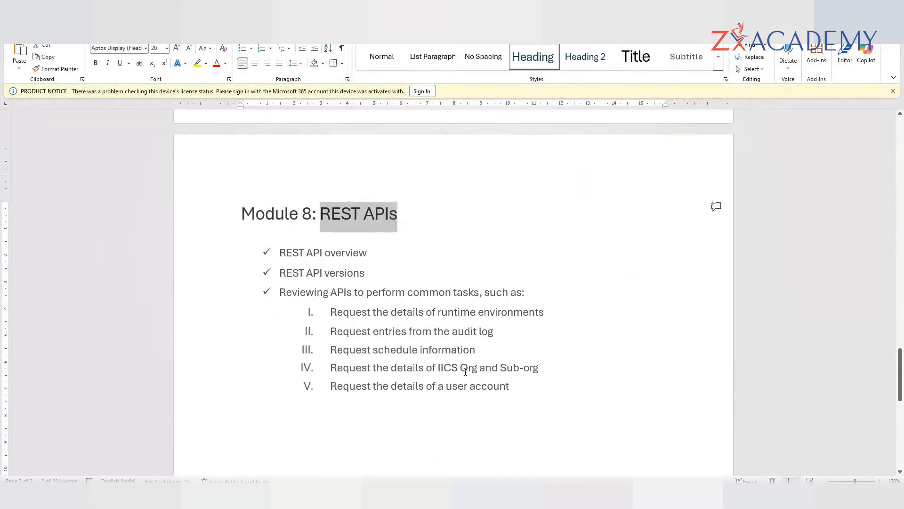
pyautogui.scroll(3, 470, 371)
pyautogui.scroll(-2, 340, 386)
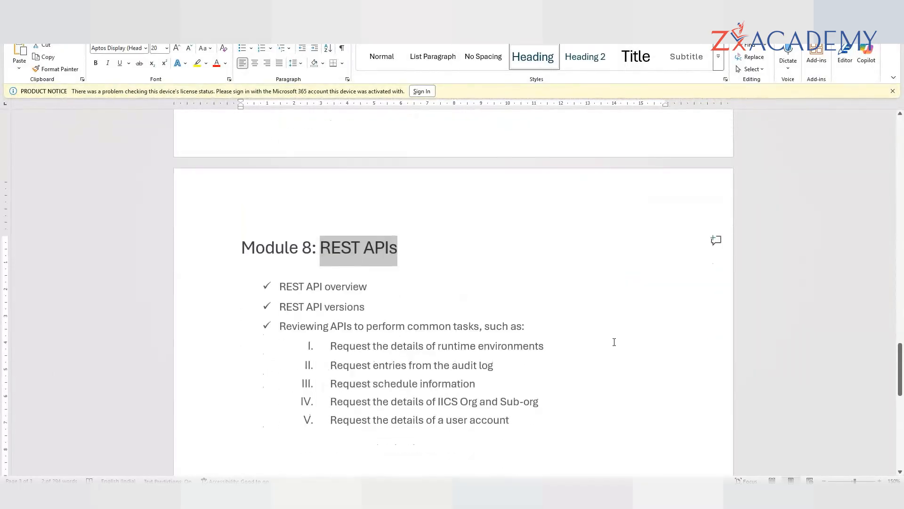
pyautogui.scroll(4, 615, 341)
pyautogui.scroll(2, 407, 245)
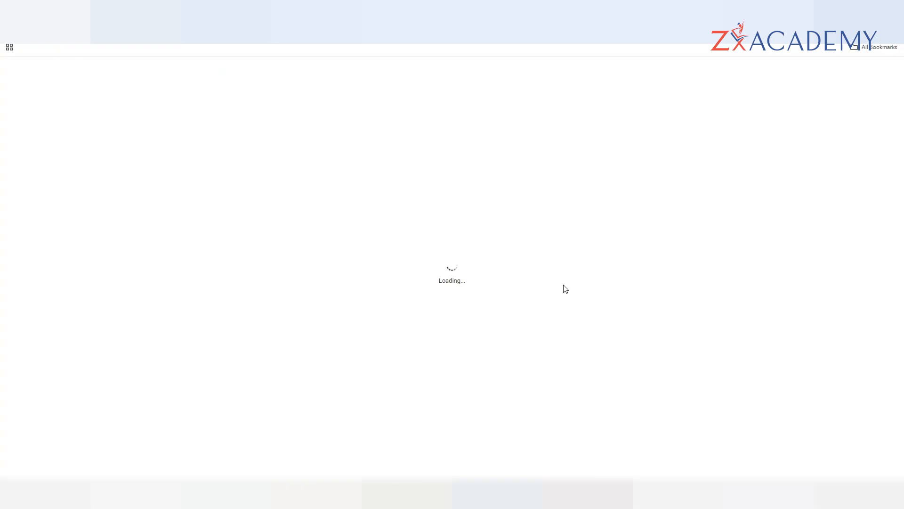
# - Unmute the microphone in GoTo Meeting and return to the Informatica Connections page
pyautogui.moveTo(443, 497)
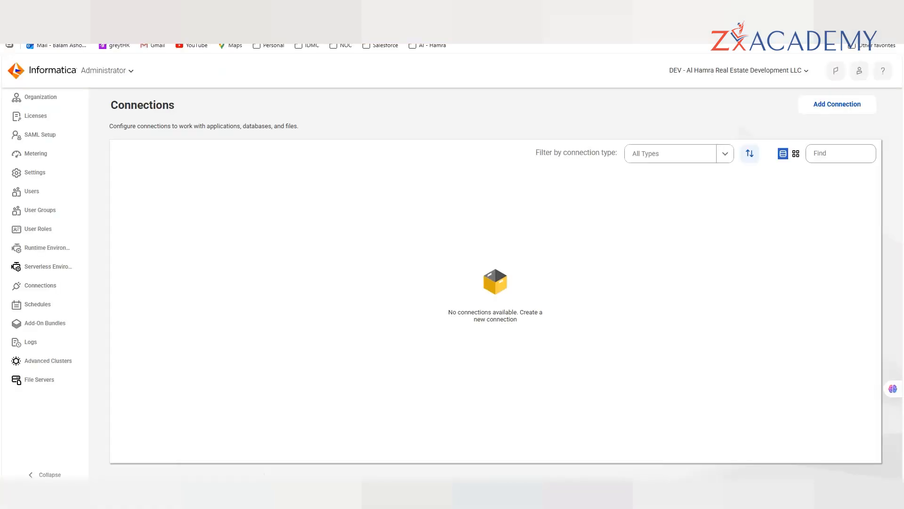
pyautogui.click(347, 458)
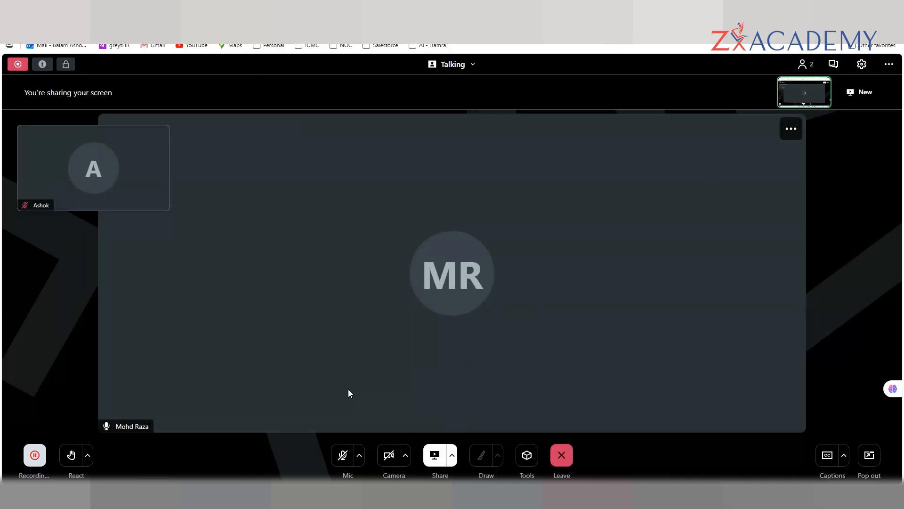
pyautogui.click(348, 462)
pyautogui.hotkey('alt', 'Tab')
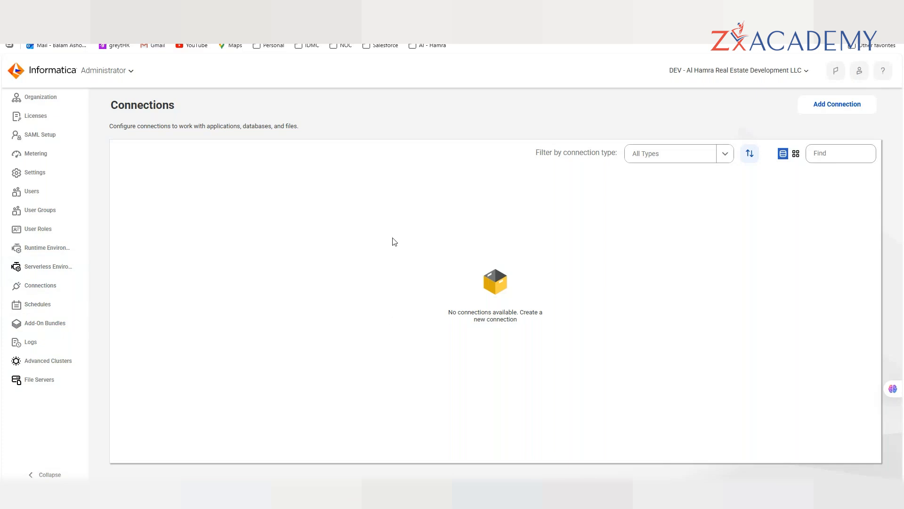
pyautogui.click(825, 106)
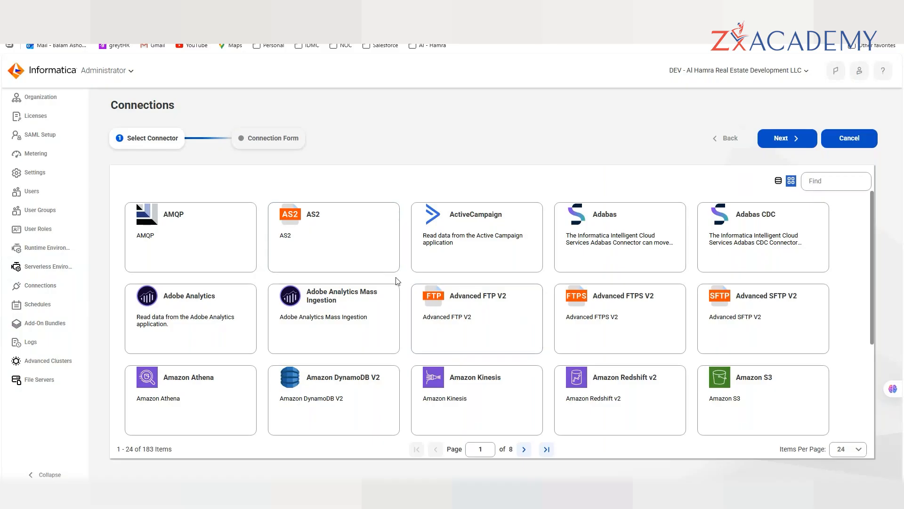
pyautogui.scroll(-1, 398, 281)
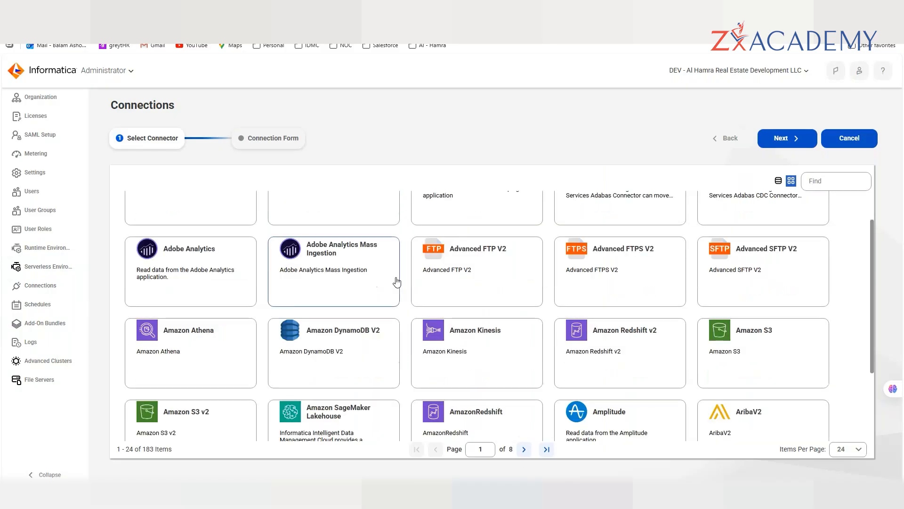
pyautogui.scroll(-2, 347, 365)
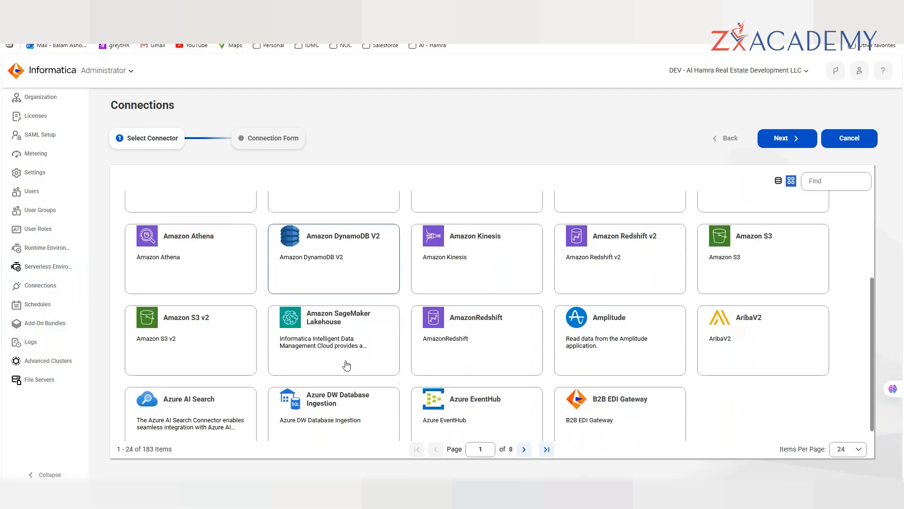
pyautogui.moveTo(143, 449); pyautogui.dragTo(173, 449)
pyautogui.scroll(-1, 357, 353)
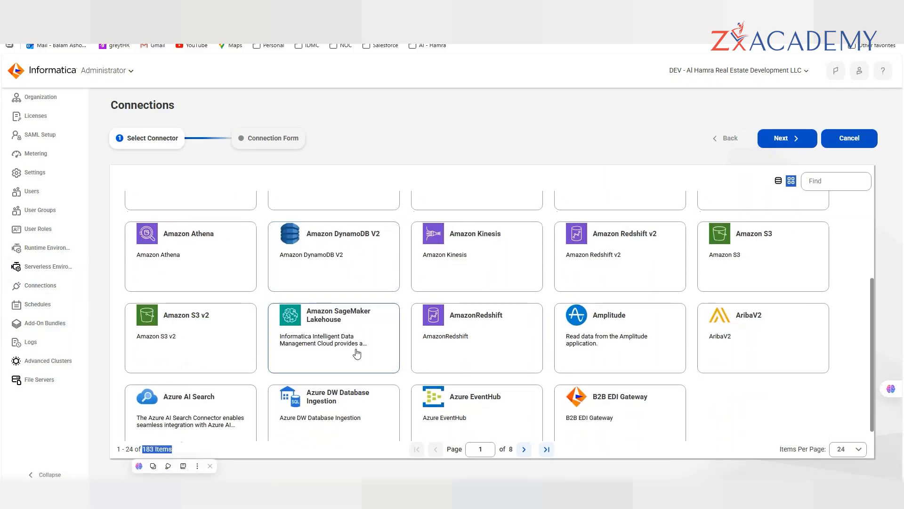
pyautogui.scroll(-1, 357, 353)
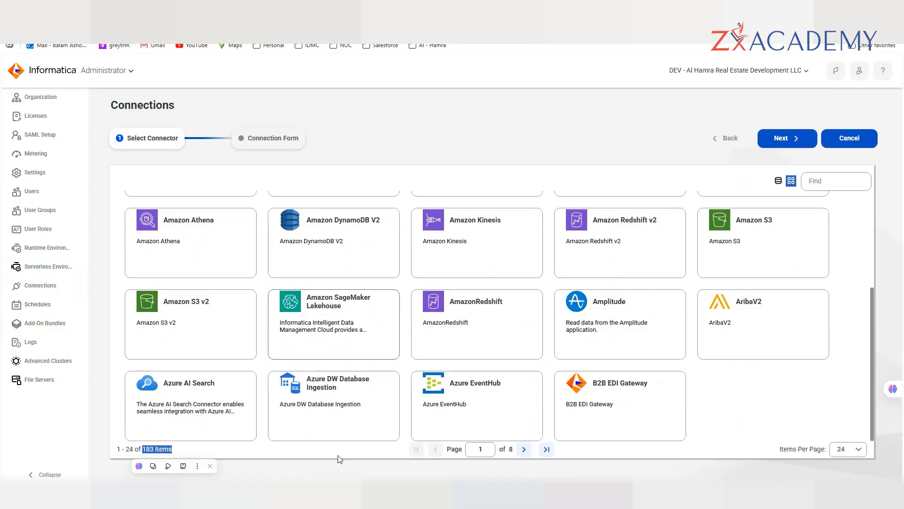
pyautogui.click(317, 455)
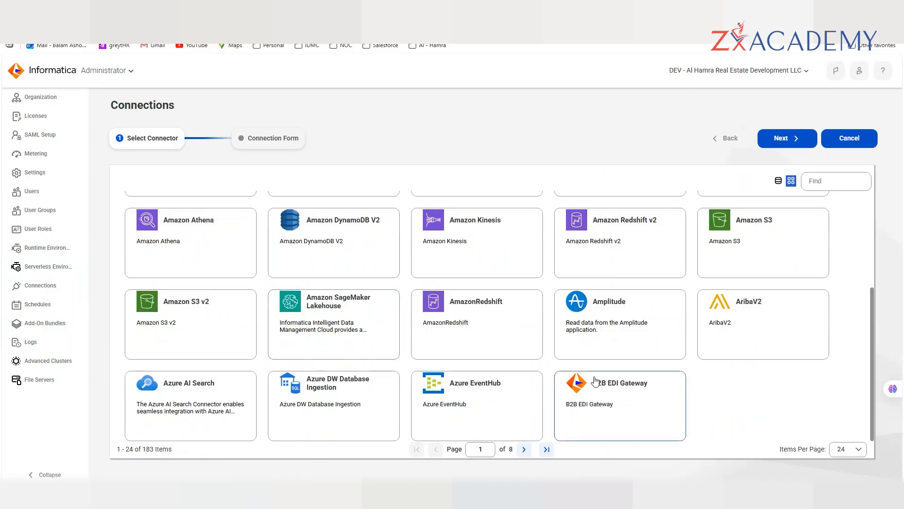
pyautogui.scroll(3, 595, 381)
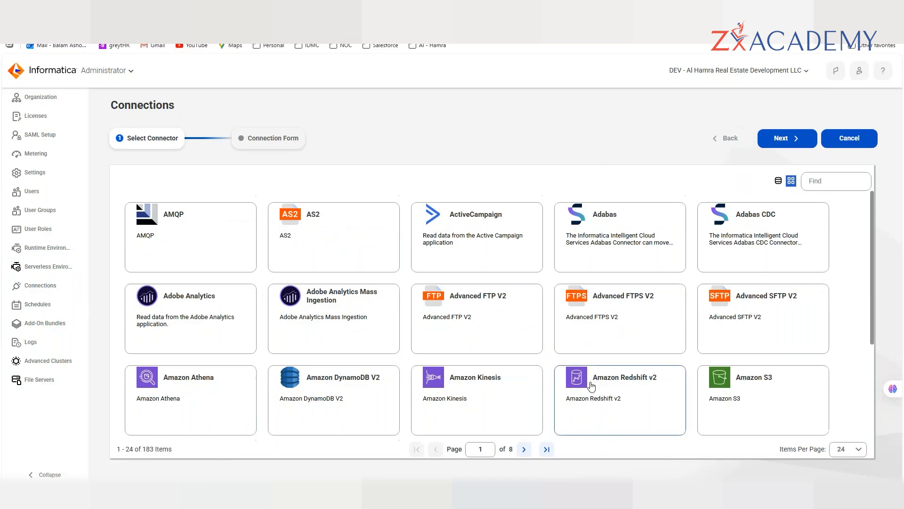
# - Search the connectors for 'sap' to list the 14 SAP connectors
pyautogui.click(806, 180)
pyautogui.write('sap')
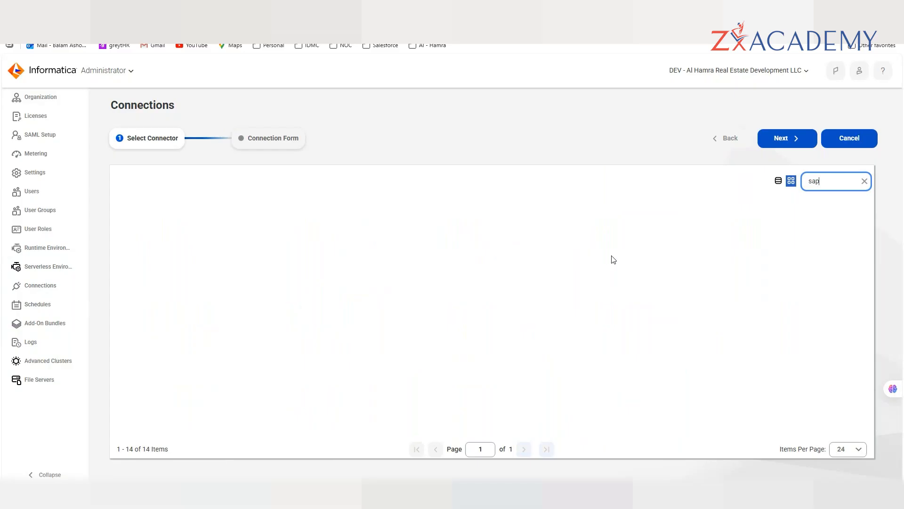
pyautogui.moveTo(521, 471)
pyautogui.click(520, 449)
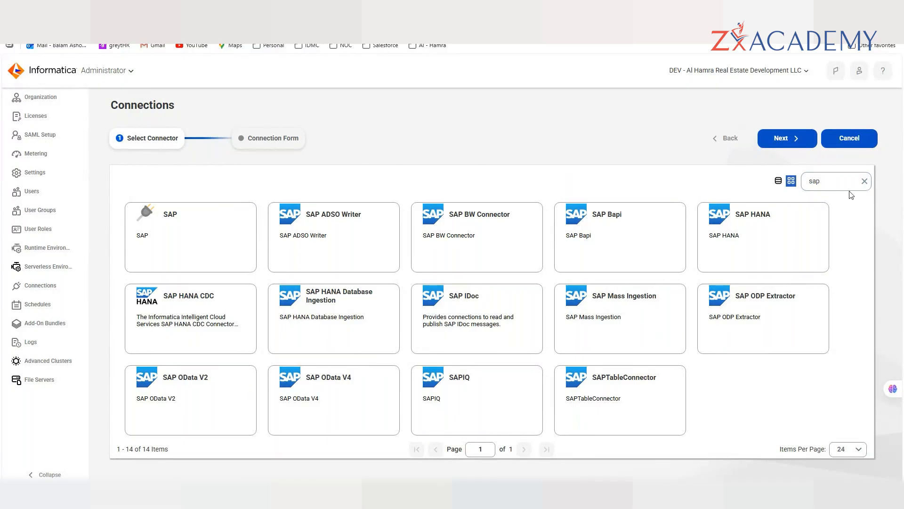
pyautogui.click(831, 177)
# - Replace the search with 'sales' to view Salesforce connectors, then clear it
pyautogui.press('BackSpace')
pyautogui.press('BackSpace')
pyautogui.press('BackSpace')
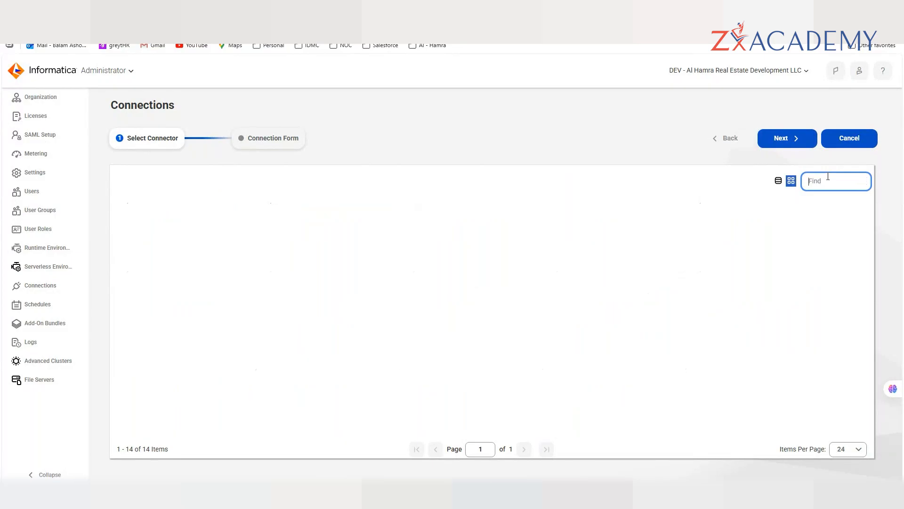
pyautogui.write('sales')
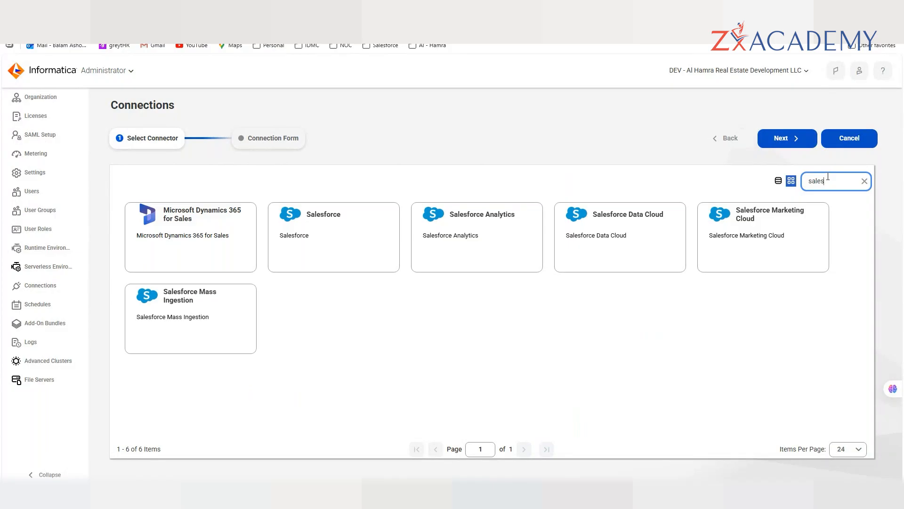
pyautogui.press('BackSpace')
pyautogui.press('BackSpace')
pyautogui.press('BackSpace')
pyautogui.press('BackSpace')
pyautogui.press('BackSpace')
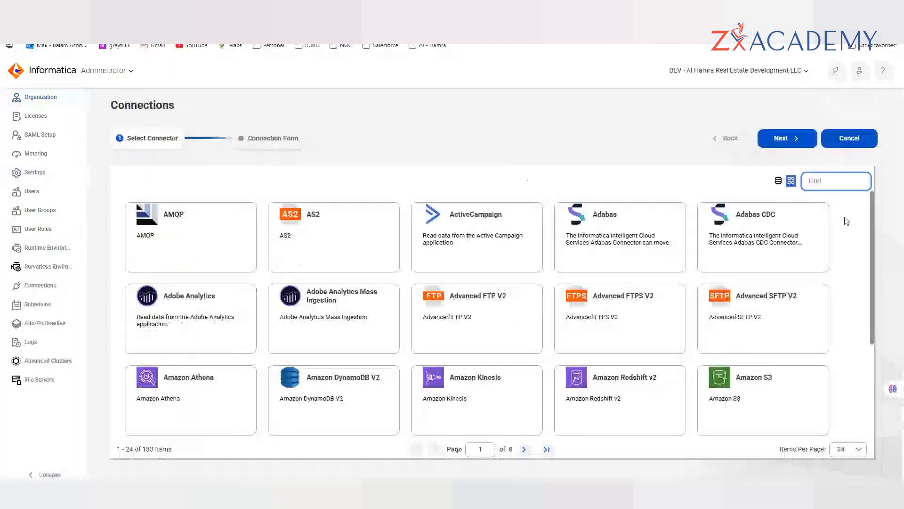
# - Search 'sap' in the connector Find box again, then clear the filter
pyautogui.write('sap')
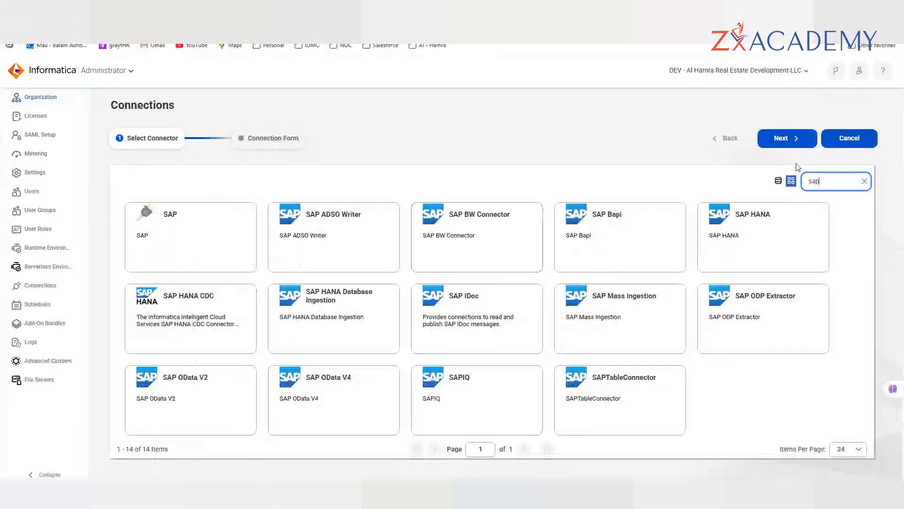
pyautogui.click(864, 182)
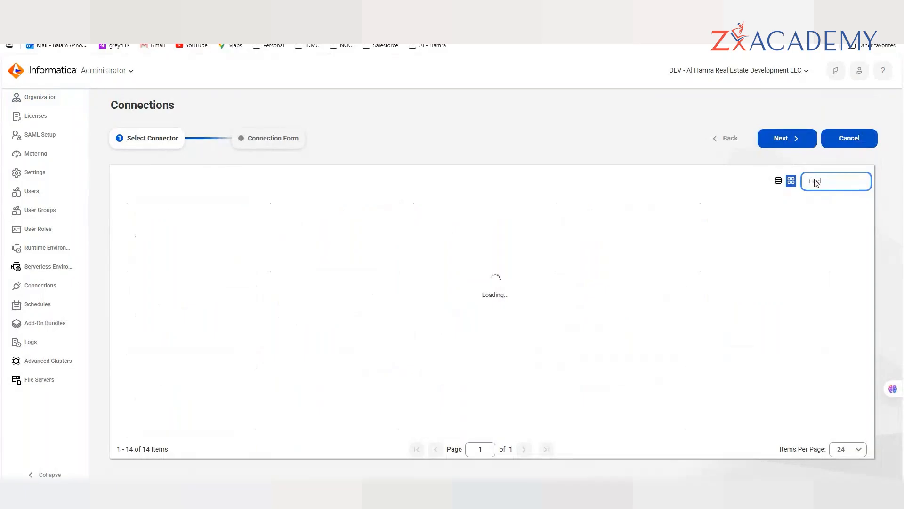
# - Search 'oracle' and select the plain Oracle connector from the 7 results
pyautogui.write('oracle')
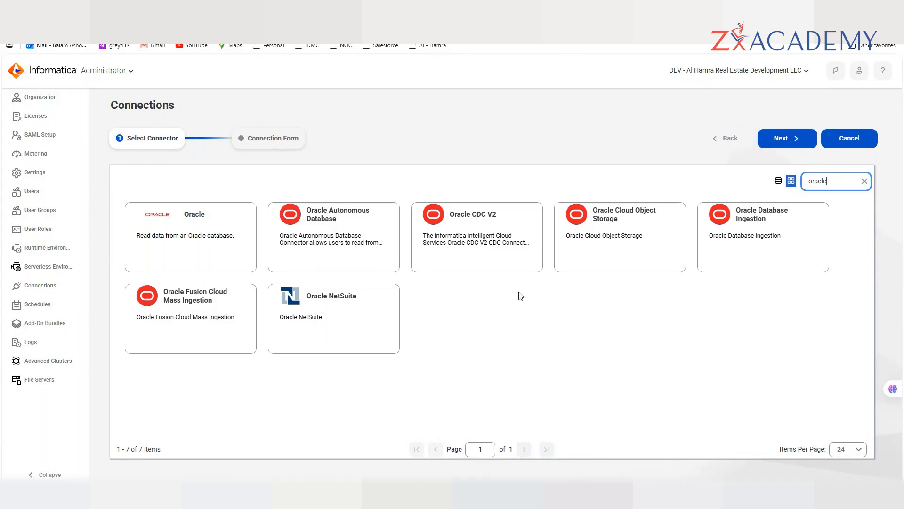
pyautogui.click(196, 267)
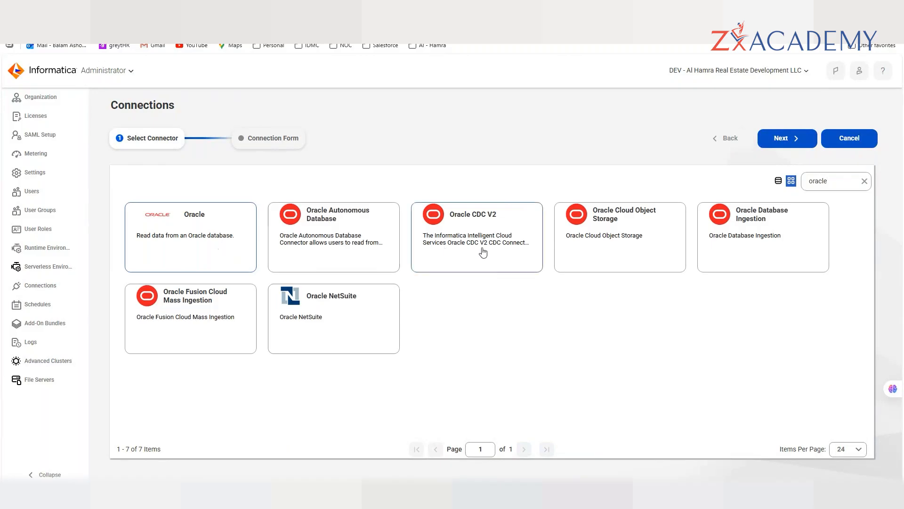
pyautogui.click(188, 320)
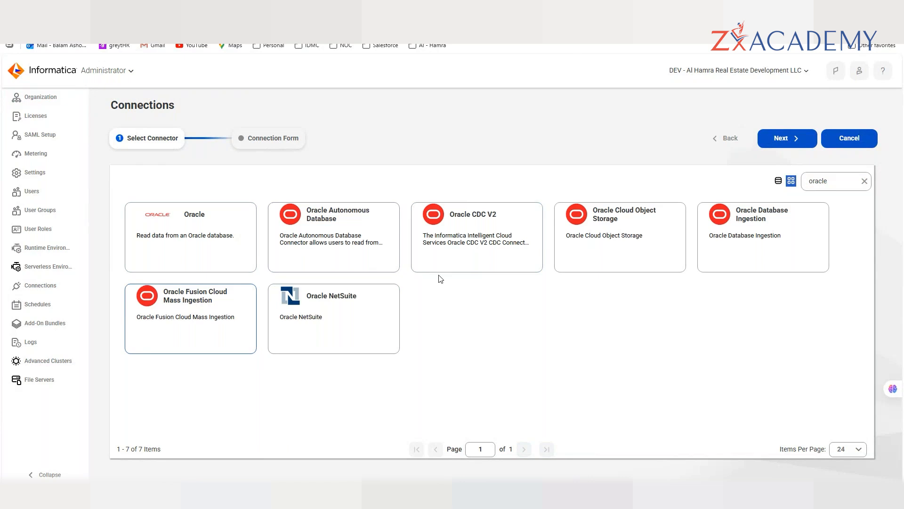
pyautogui.click(215, 241)
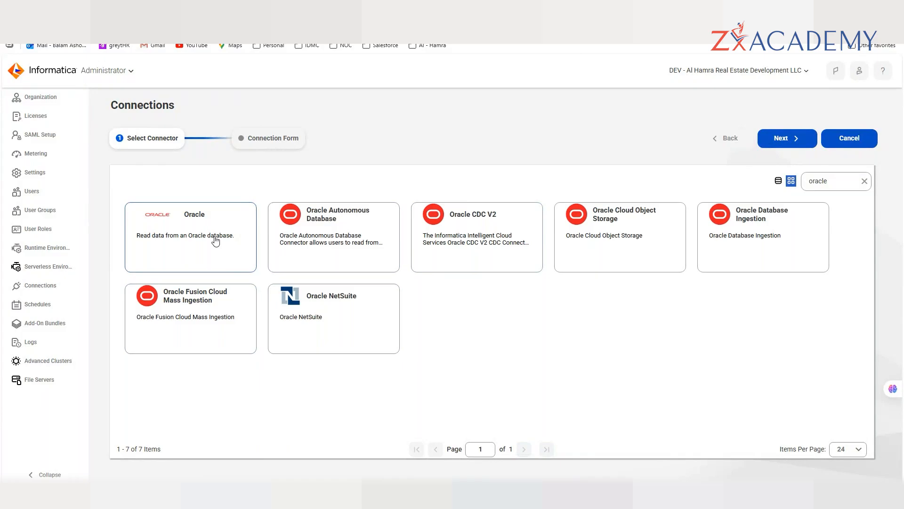
# - Name the new Oracle connection Oracle_conn
pyautogui.click(785, 139)
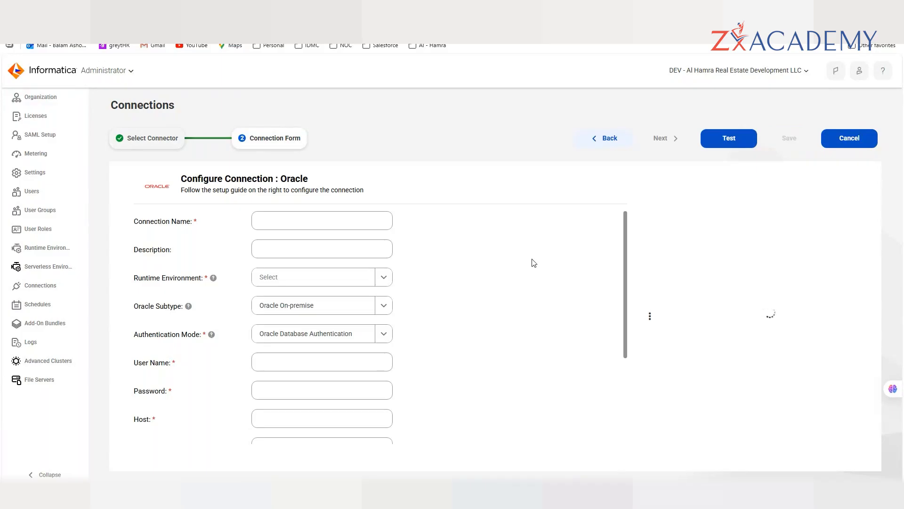
pyautogui.click(292, 217)
pyautogui.write('Oracle_conn')
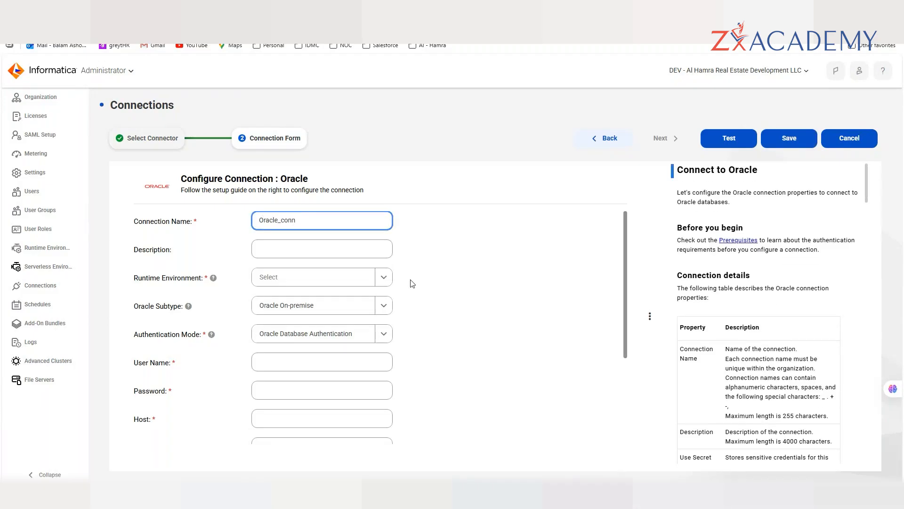
pyautogui.click(447, 267)
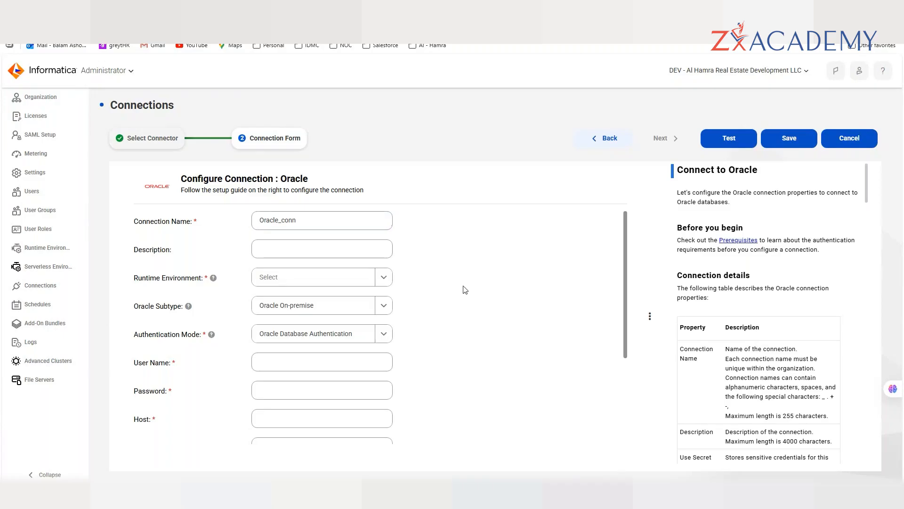
pyautogui.press('Tab')
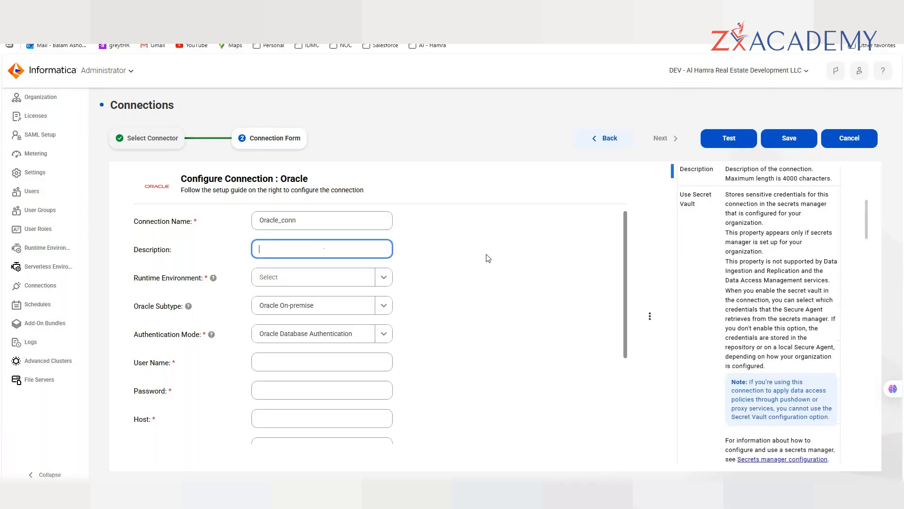
# - Set the runtime environment to AHREDIDMCDEV
pyautogui.scroll(-1, 358, 264)
pyautogui.click(314, 231)
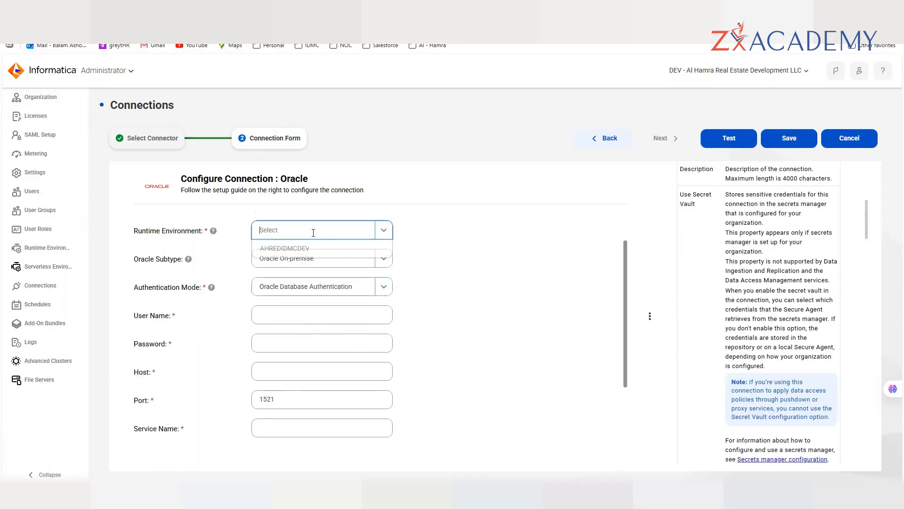
pyautogui.click(509, 256)
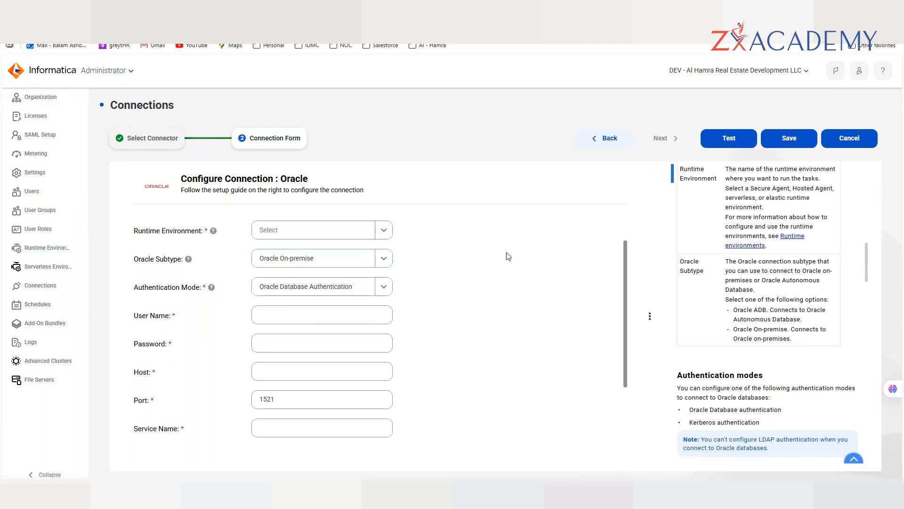
pyautogui.scroll(1, 508, 256)
pyautogui.click(324, 283)
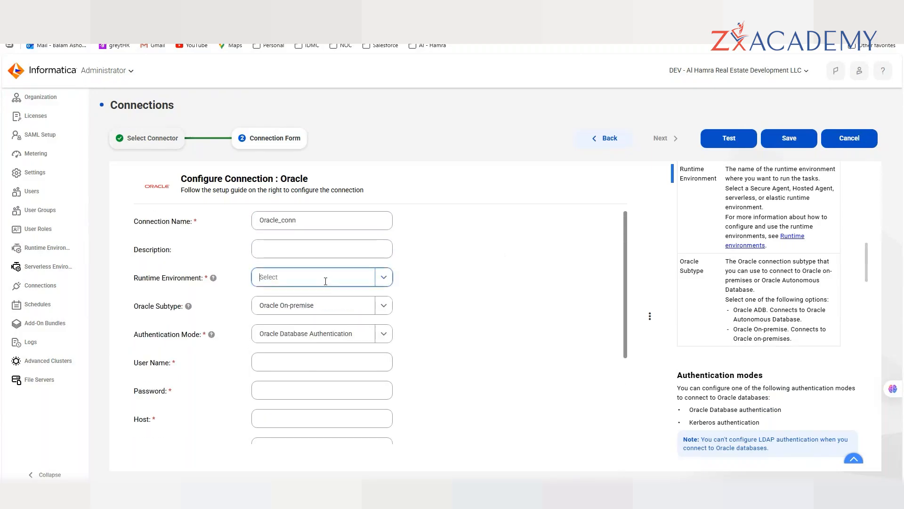
pyautogui.click(517, 260)
pyautogui.click(341, 277)
pyautogui.click(308, 296)
# - Keep Oracle On-premise as the connection subtype
pyautogui.scroll(-2, 492, 301)
pyautogui.scroll(1, 479, 276)
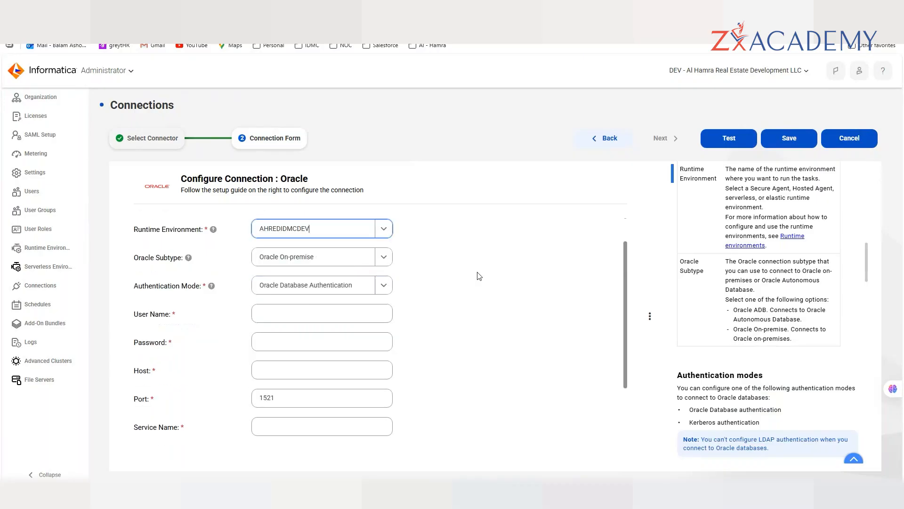
pyautogui.click(347, 257)
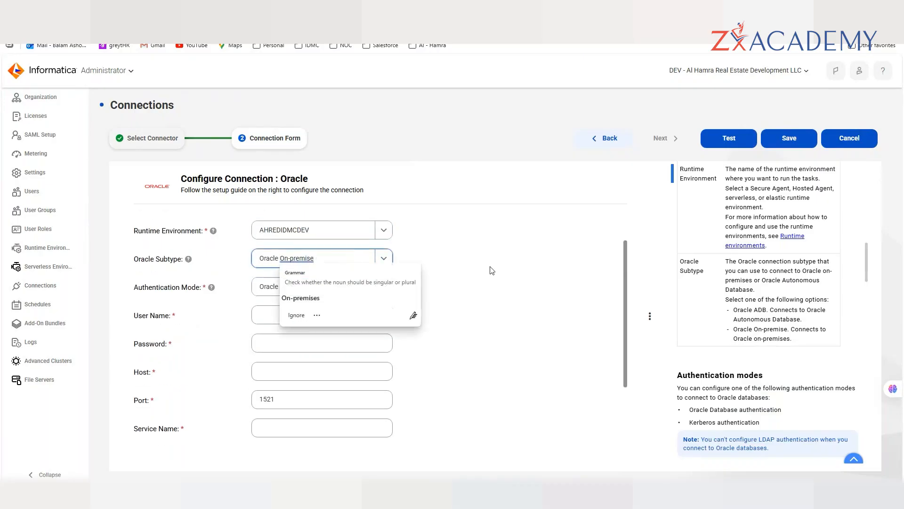
pyautogui.click(383, 258)
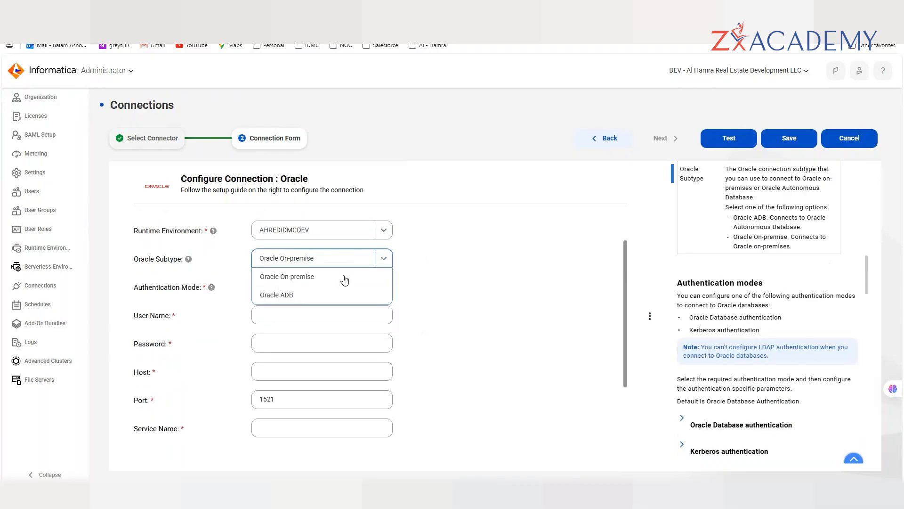
pyautogui.click(303, 284)
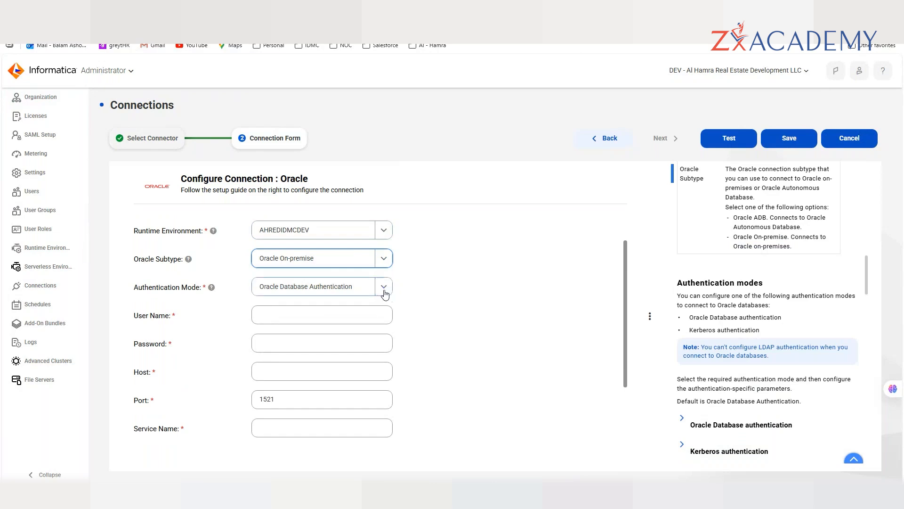
# - Set the connection's Code Page to UTF-8
pyautogui.scroll(-1, 276, 297)
pyautogui.click(276, 275)
pyautogui.click(263, 324)
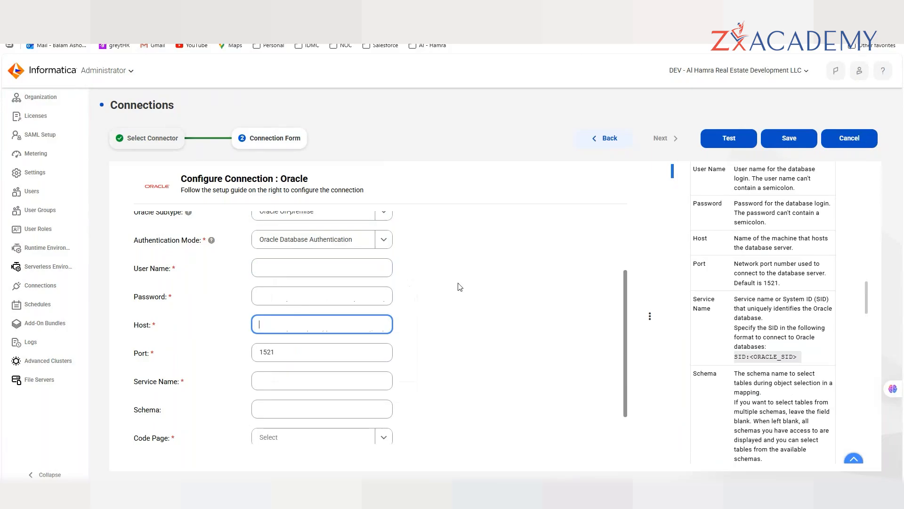
pyautogui.scroll(-1, 315, 354)
pyautogui.scroll(-2, 315, 353)
pyautogui.click(279, 344)
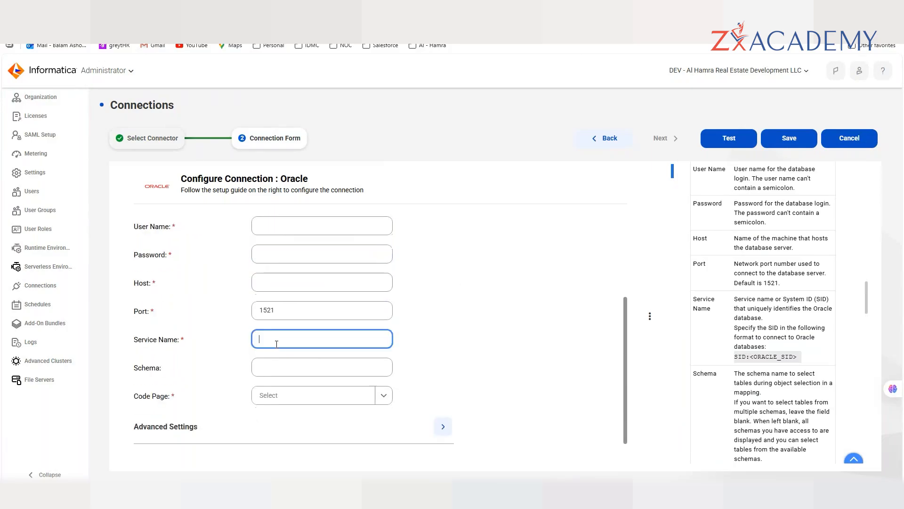
pyautogui.click(384, 398)
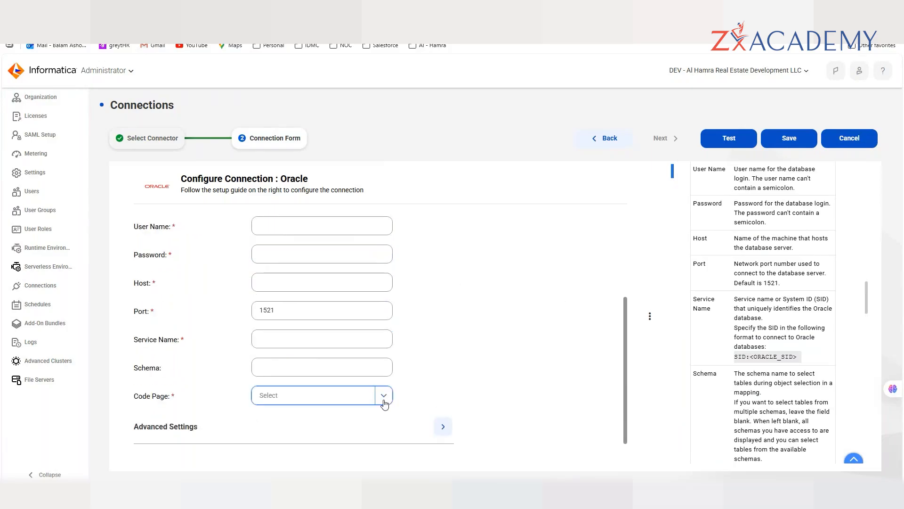
pyautogui.click(282, 234)
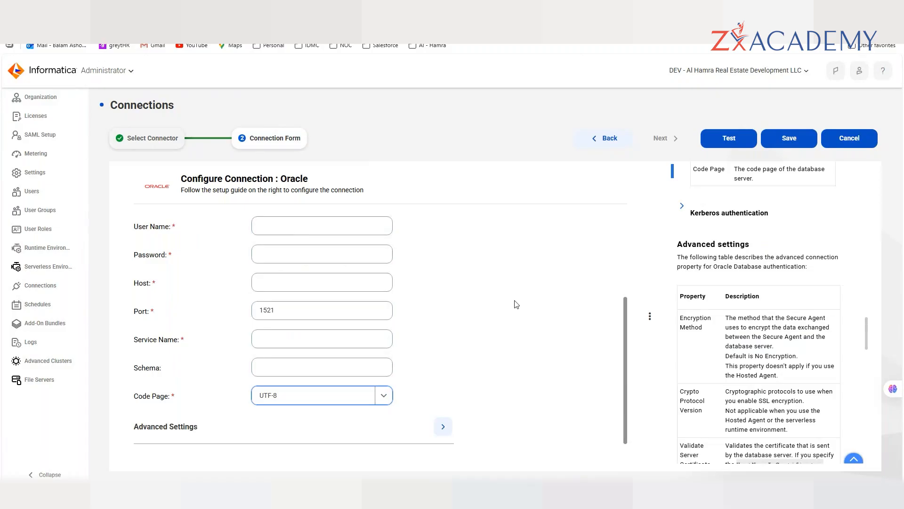
pyautogui.scroll(5, 505, 313)
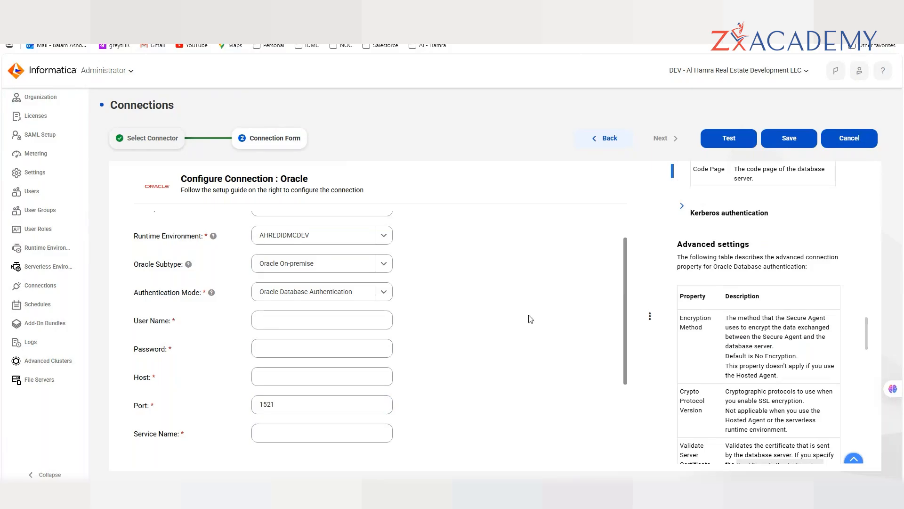
# - Return from the Oracle connection form to the Select Connector step
pyautogui.scroll(2, 531, 319)
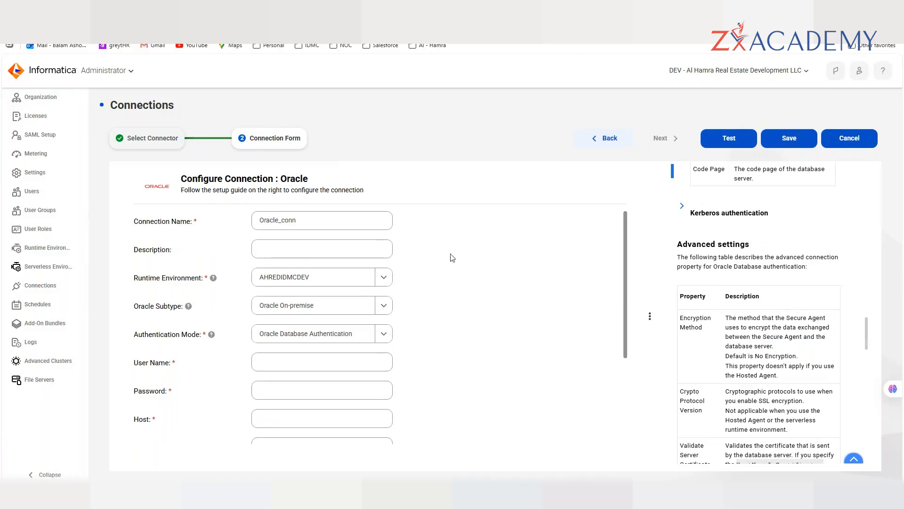
pyautogui.click(147, 138)
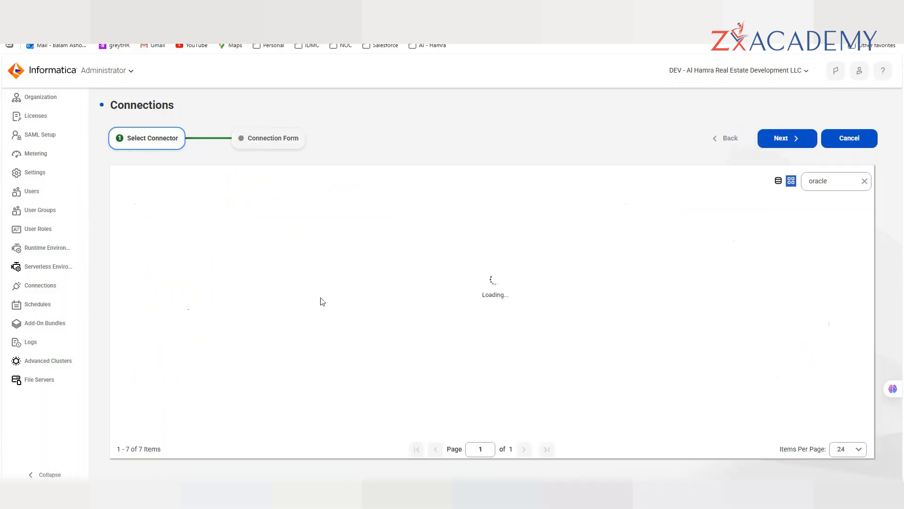
# - Choose the Oracle CDC V2 connector and open its form, leaving Listener Location empty
pyautogui.click(474, 246)
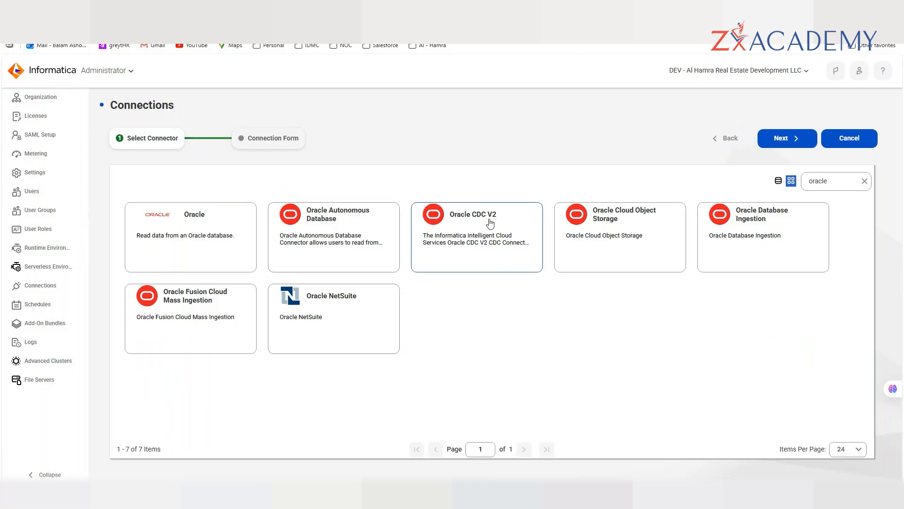
pyautogui.click(787, 138)
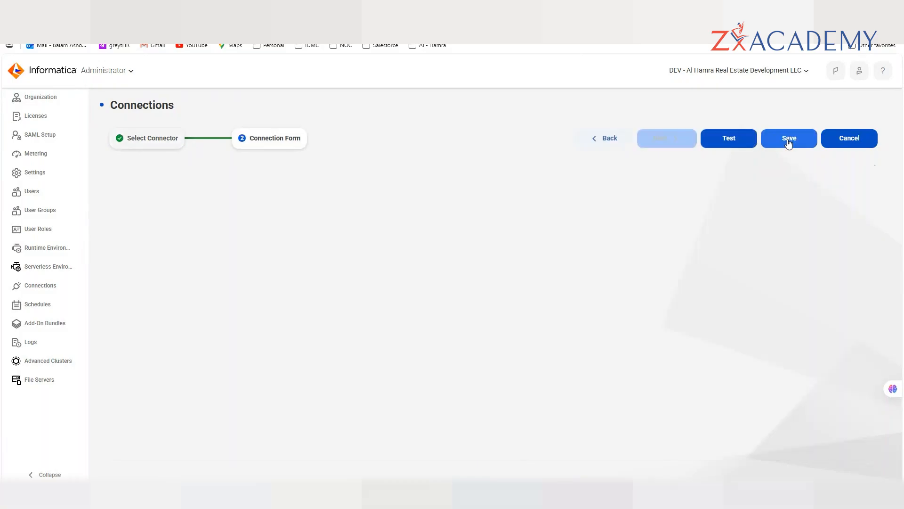
pyautogui.scroll(-1, 568, 279)
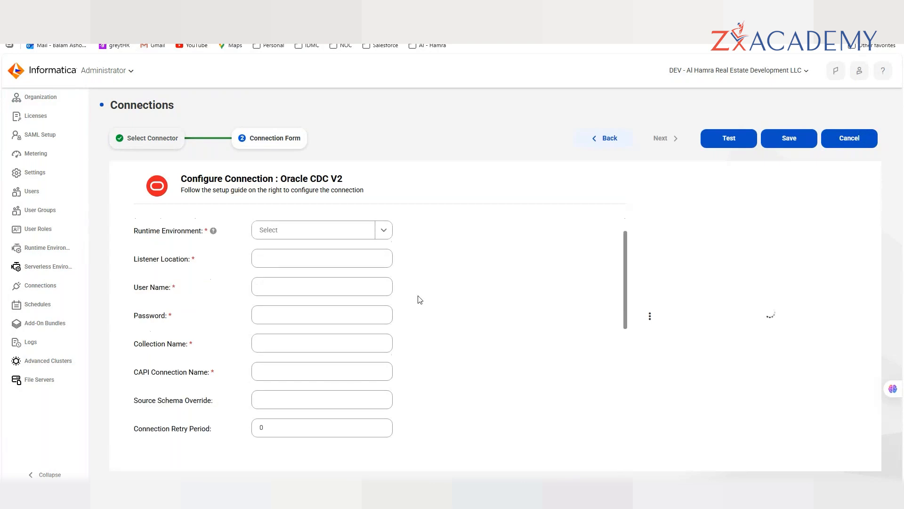
pyautogui.click(263, 258)
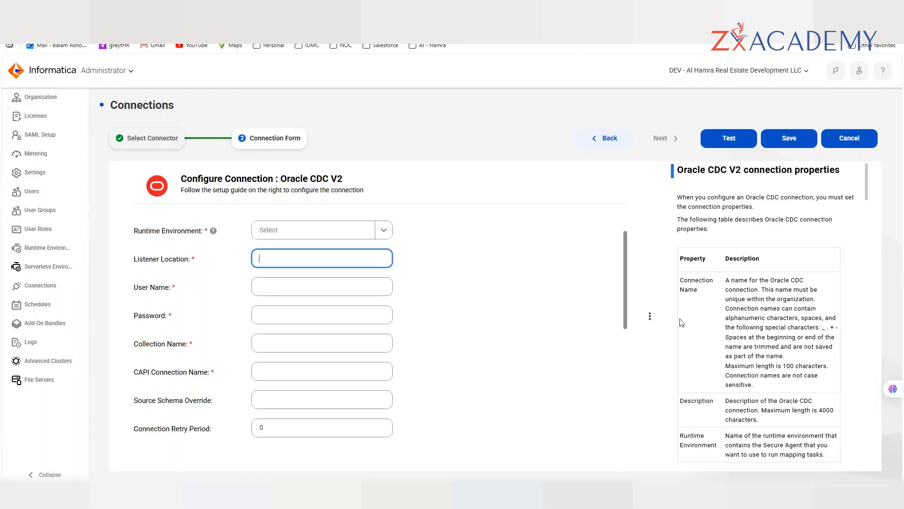
pyautogui.scroll(2, 507, 317)
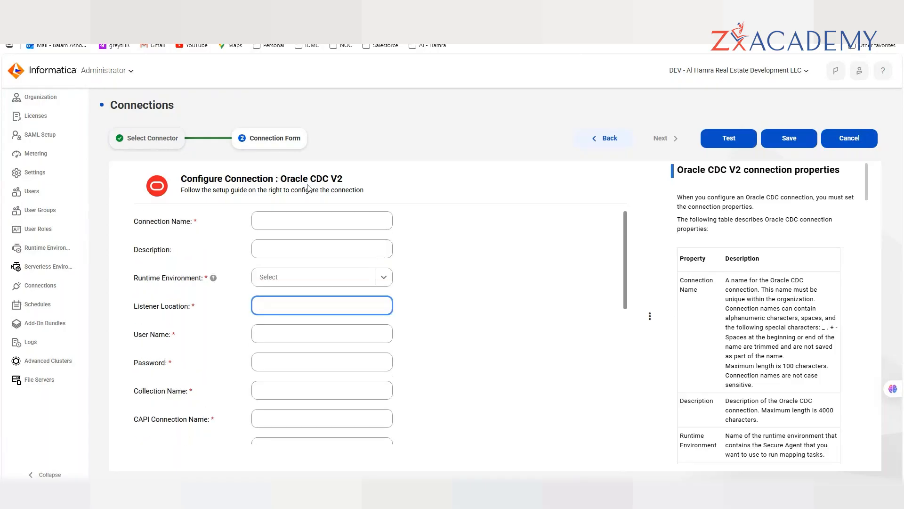
pyautogui.click(421, 222)
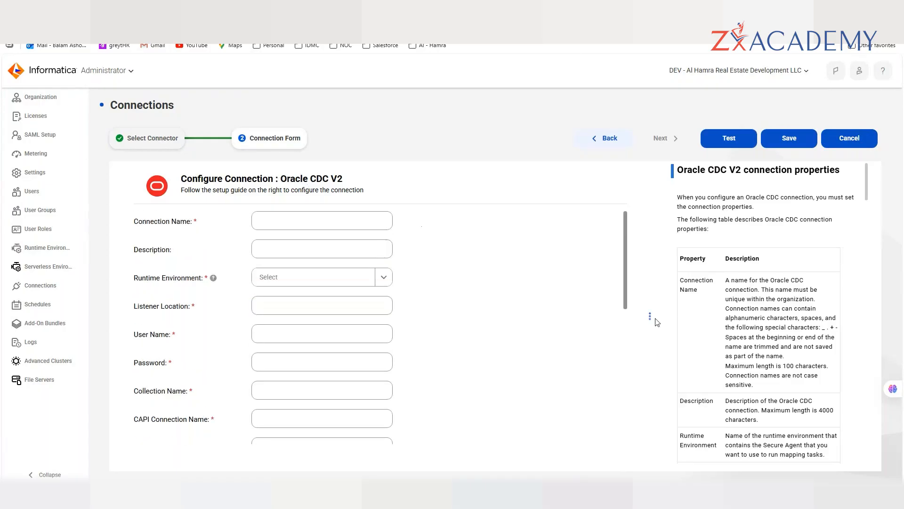
# - Widen the setup guide and point out its Listener Location description, host_name:port_number
pyautogui.moveTo(554, 307); pyautogui.dragTo(537, 306)
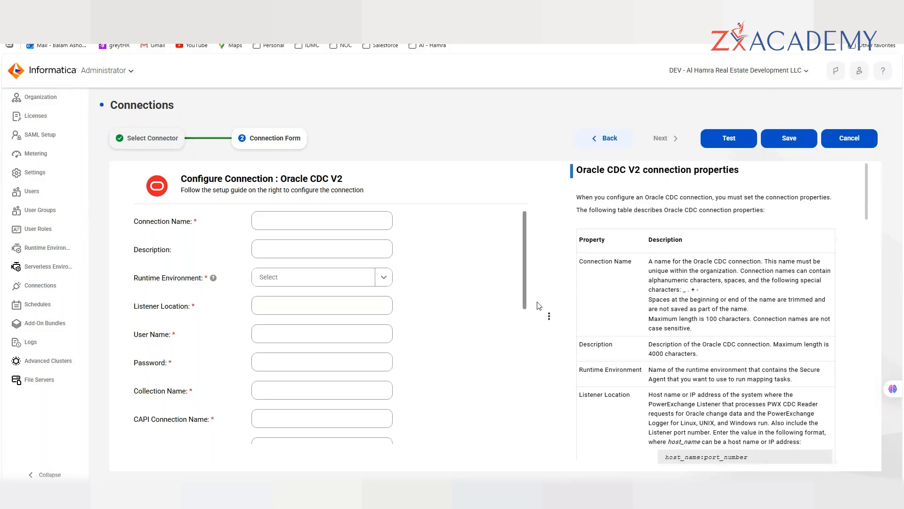
pyautogui.scroll(-1, 815, 259)
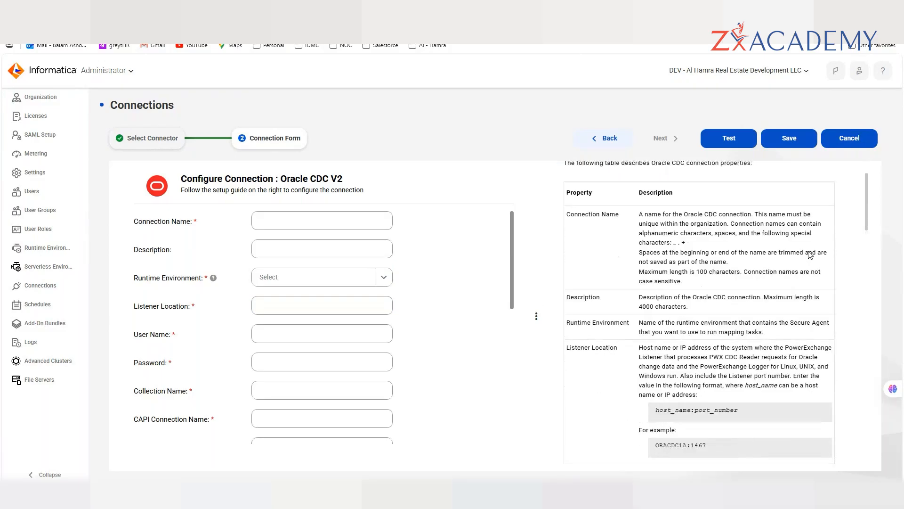
pyautogui.scroll(-1, 810, 255)
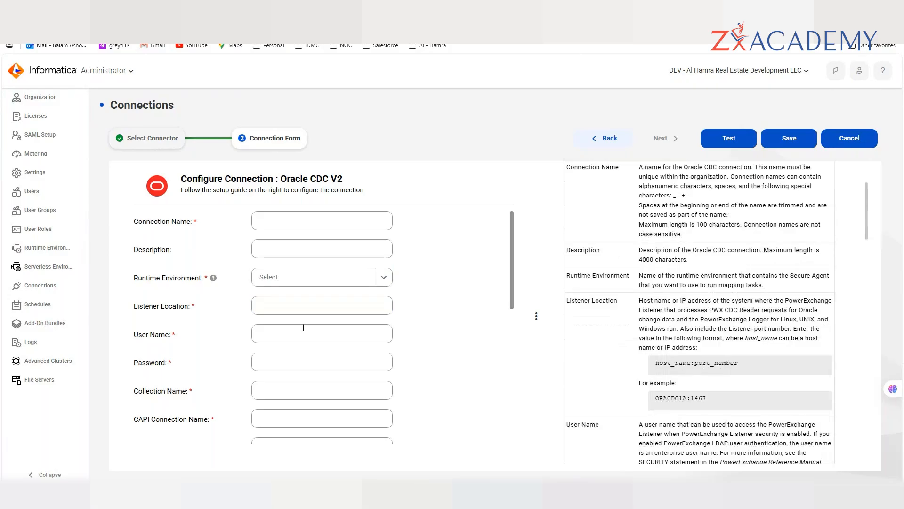
pyautogui.moveTo(640, 301); pyautogui.dragTo(716, 338)
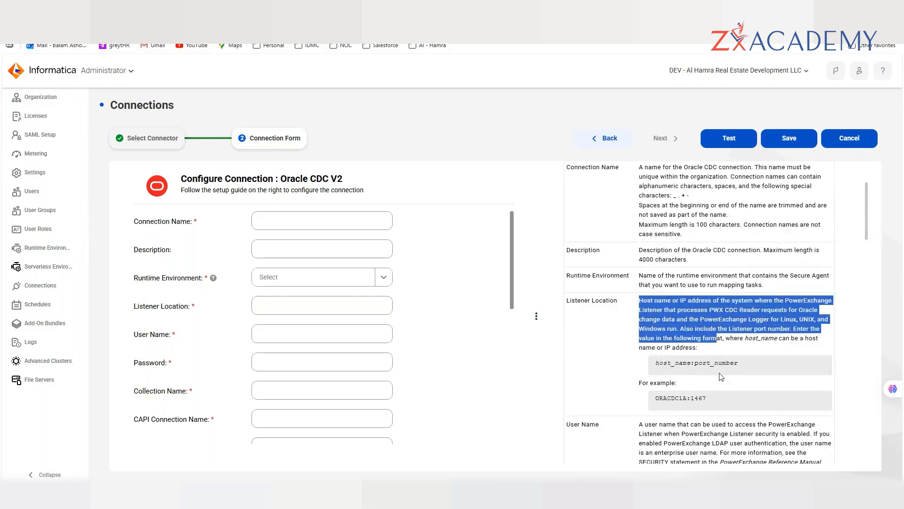
pyautogui.click(718, 401)
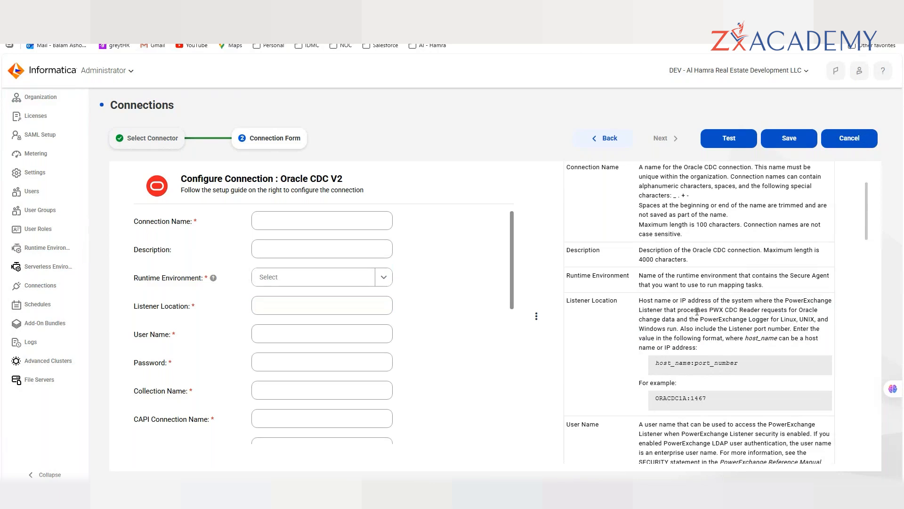
pyautogui.scroll(-1, 697, 311)
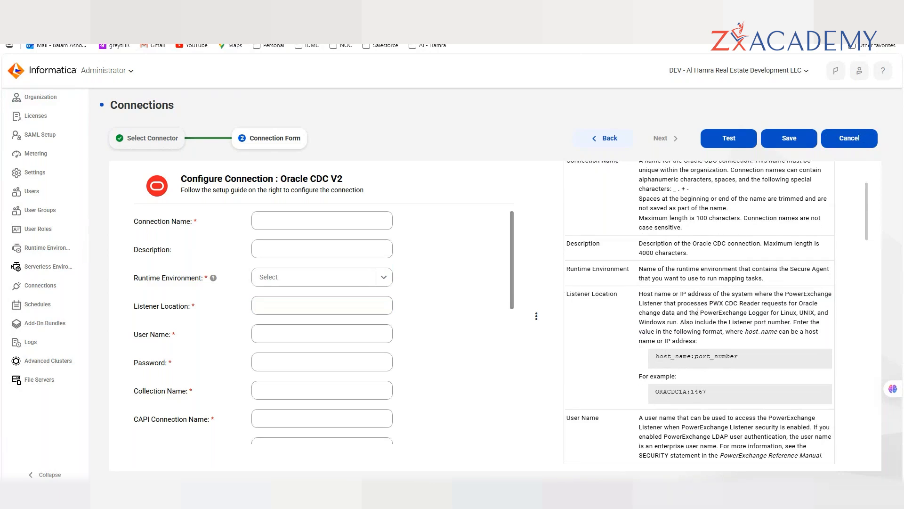
pyautogui.scroll(-2, 697, 311)
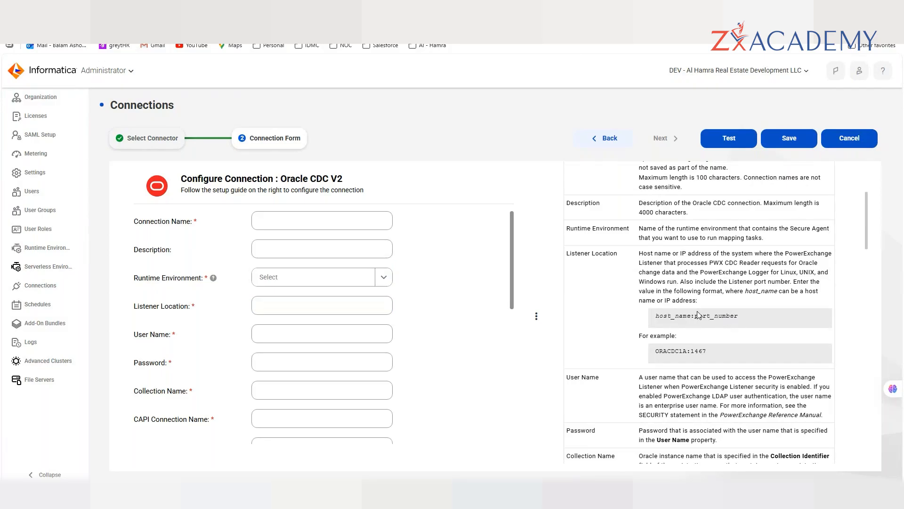
pyautogui.scroll(-3, 698, 315)
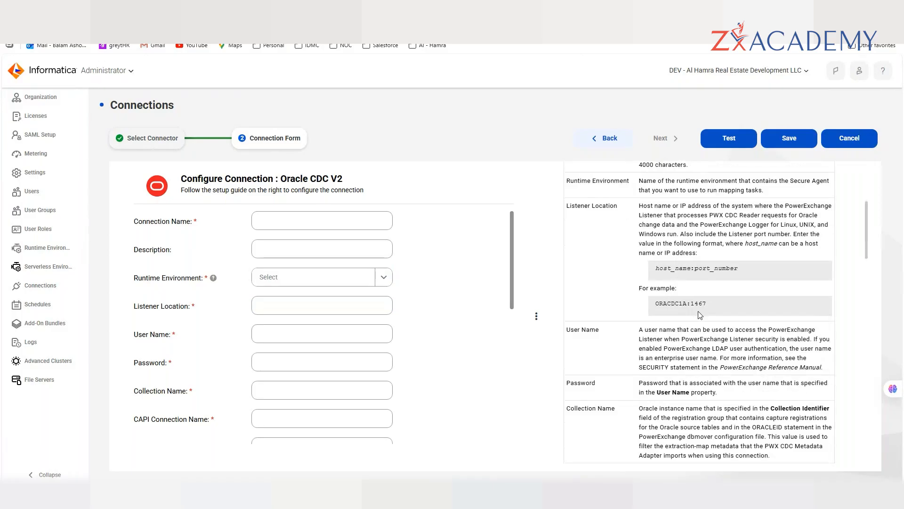
pyautogui.scroll(-1, 699, 316)
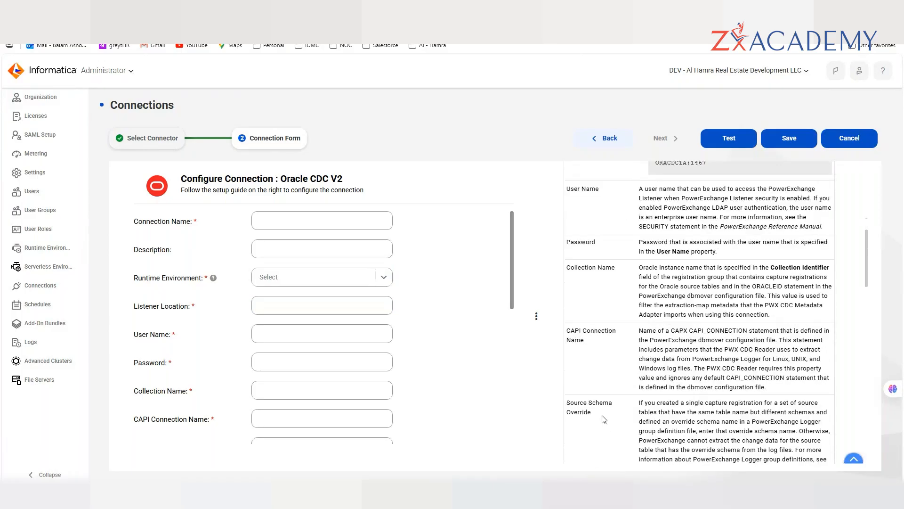
pyautogui.click(532, 496)
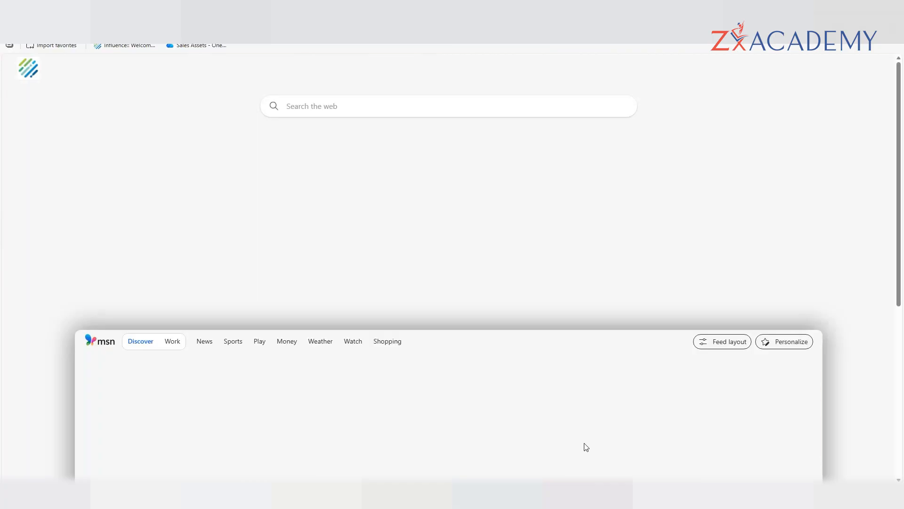
pyautogui.click(532, 496)
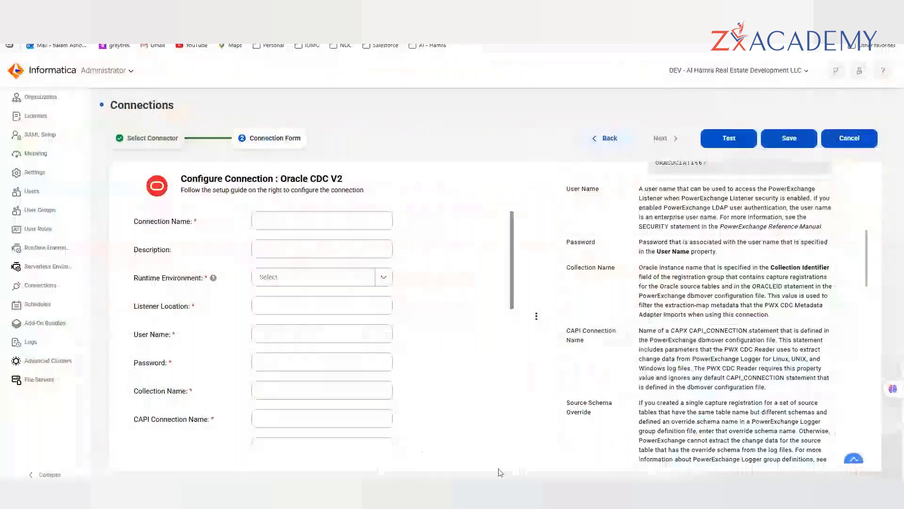
pyautogui.click(464, 496)
pyautogui.click(522, 458)
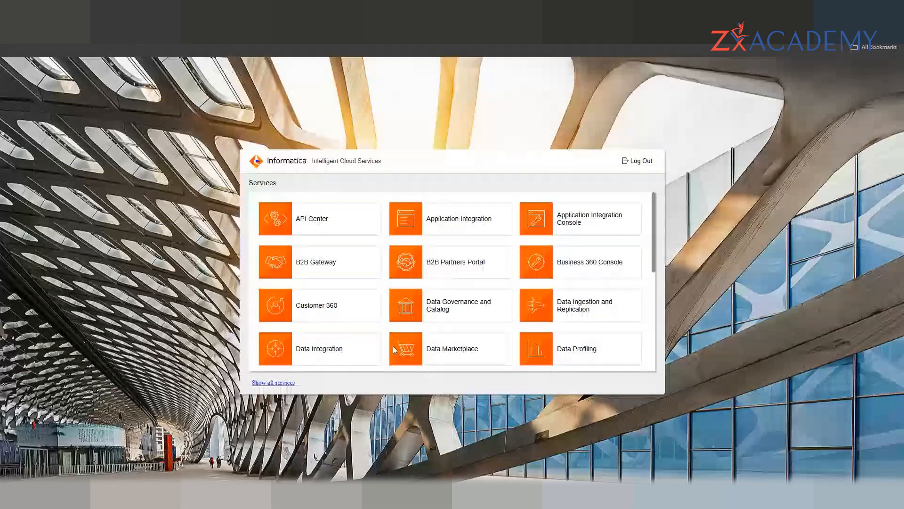
pyautogui.scroll(-5, 386, 288)
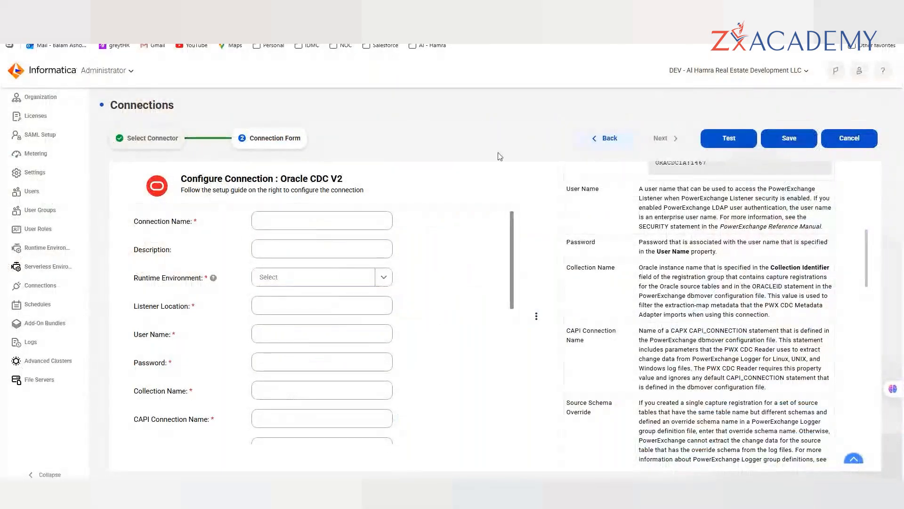
# - Return to Select Connector and clear the oracle search to list all 183 connectors
pyautogui.click(606, 139)
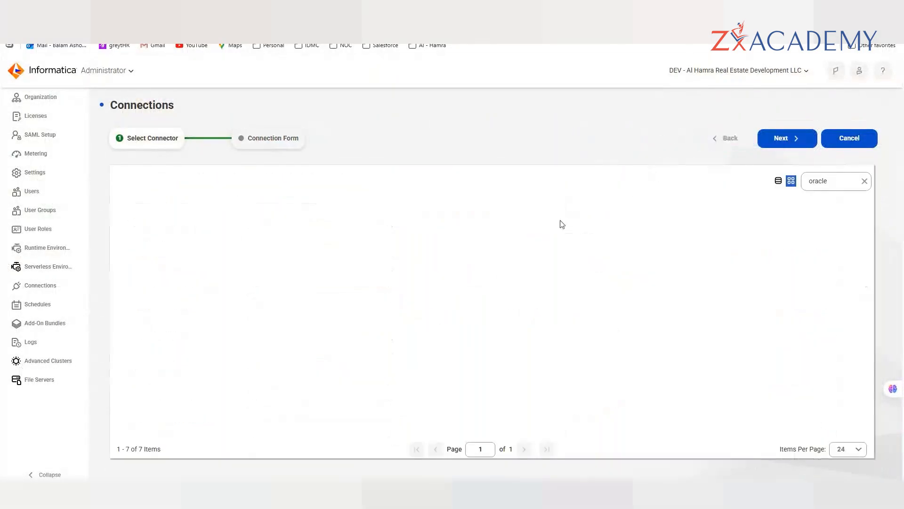
pyautogui.click(865, 181)
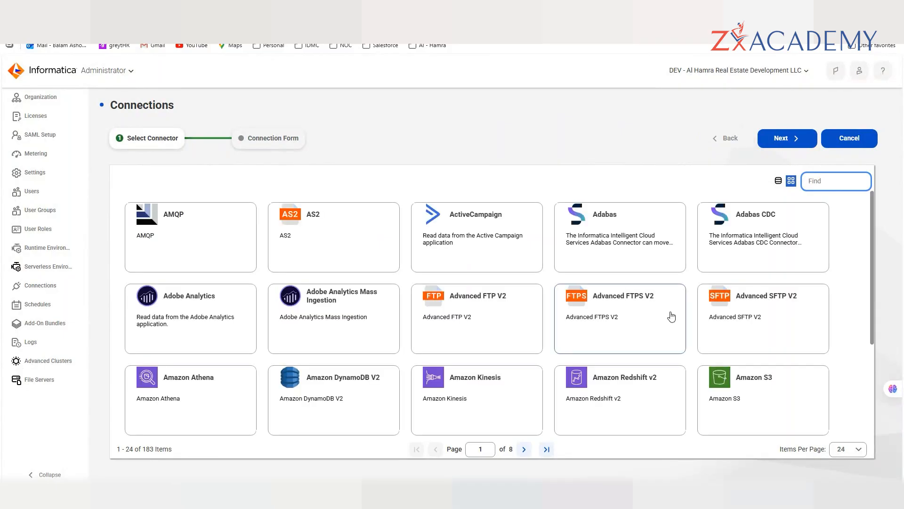
pyautogui.scroll(-2, 672, 315)
pyautogui.scroll(-1, 671, 315)
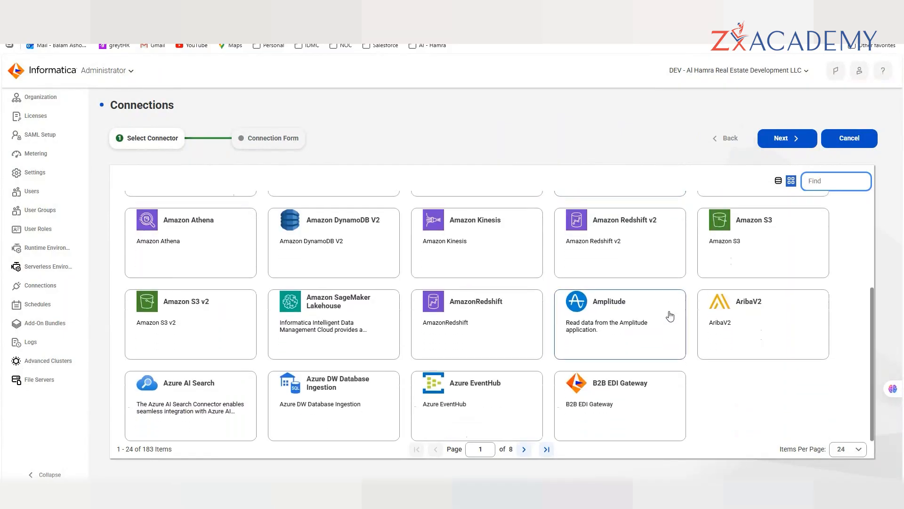
pyautogui.scroll(4, 670, 315)
# - Page through the connector grid to page 4 and scroll to the Microsoft Azure connectors
pyautogui.click(524, 449)
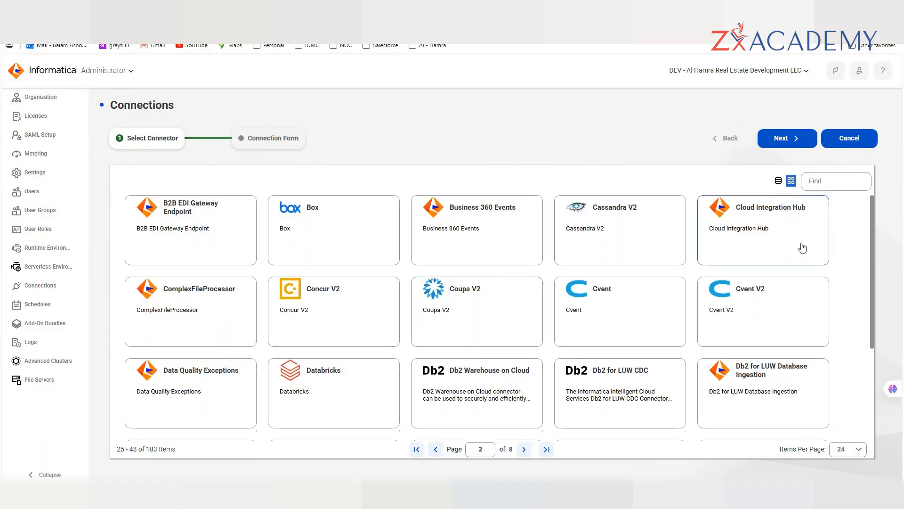
pyautogui.scroll(-2, 798, 246)
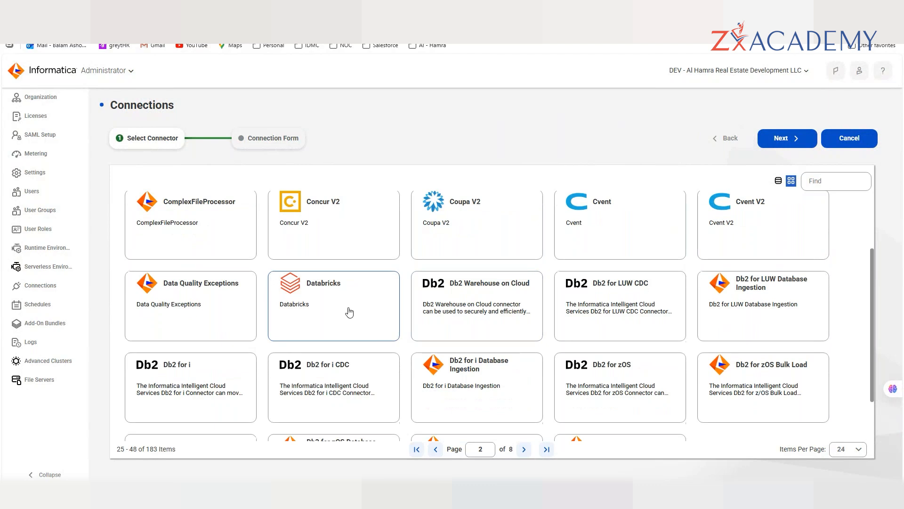
pyautogui.scroll(-2, 520, 313)
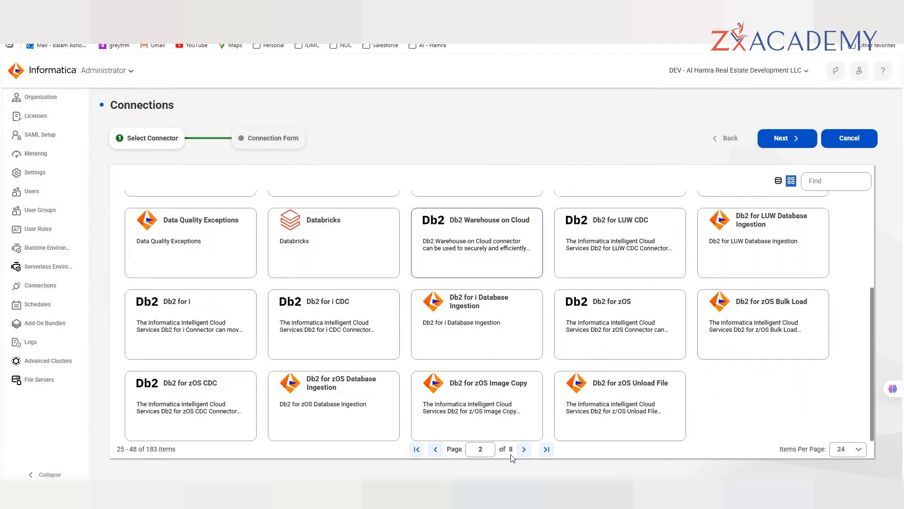
pyautogui.click(524, 449)
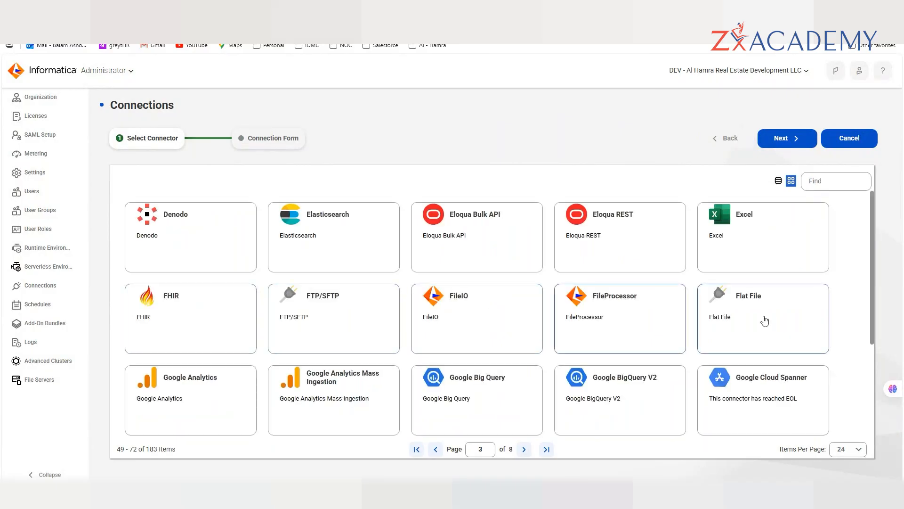
pyautogui.scroll(-3, 762, 317)
pyautogui.scroll(-1, 495, 354)
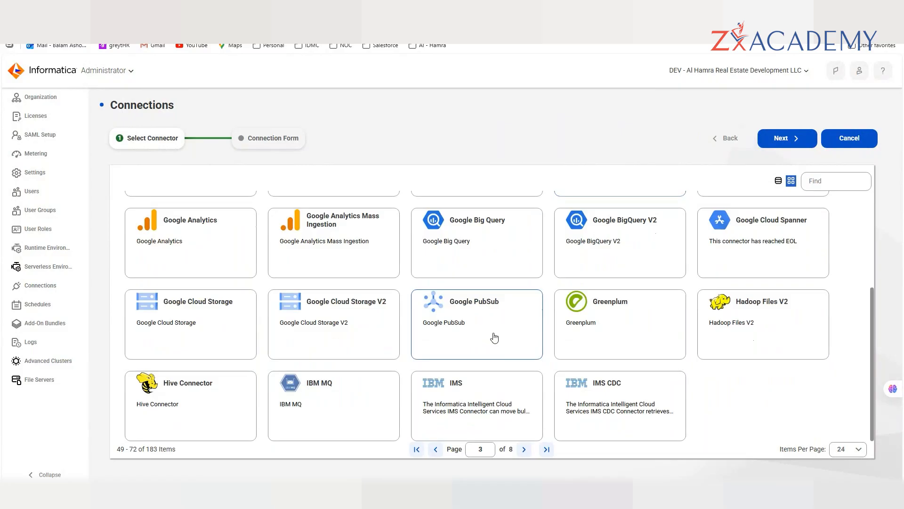
pyautogui.click(524, 449)
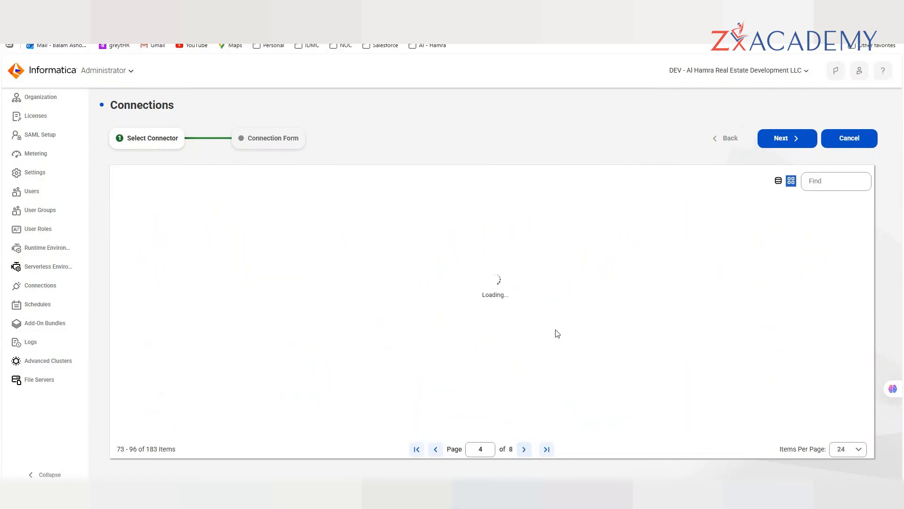
pyautogui.scroll(-1, 557, 335)
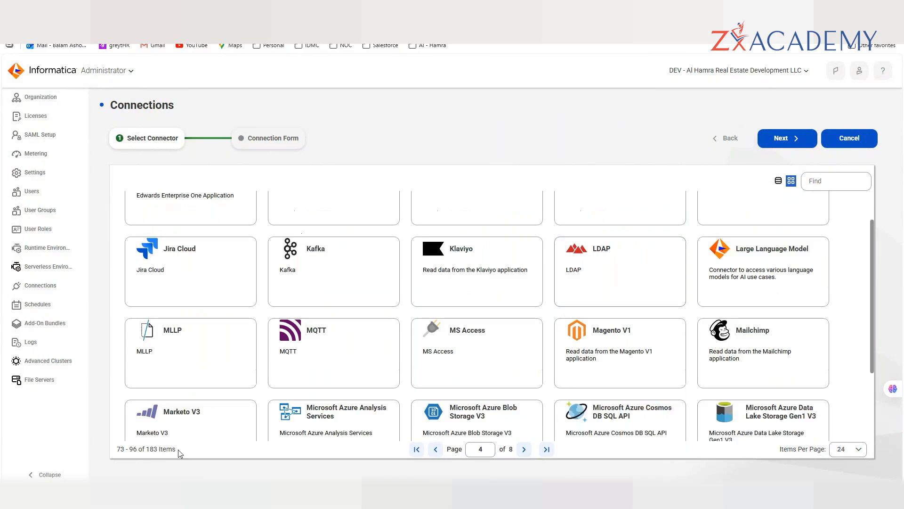
pyautogui.moveTo(176, 449); pyautogui.dragTo(117, 448)
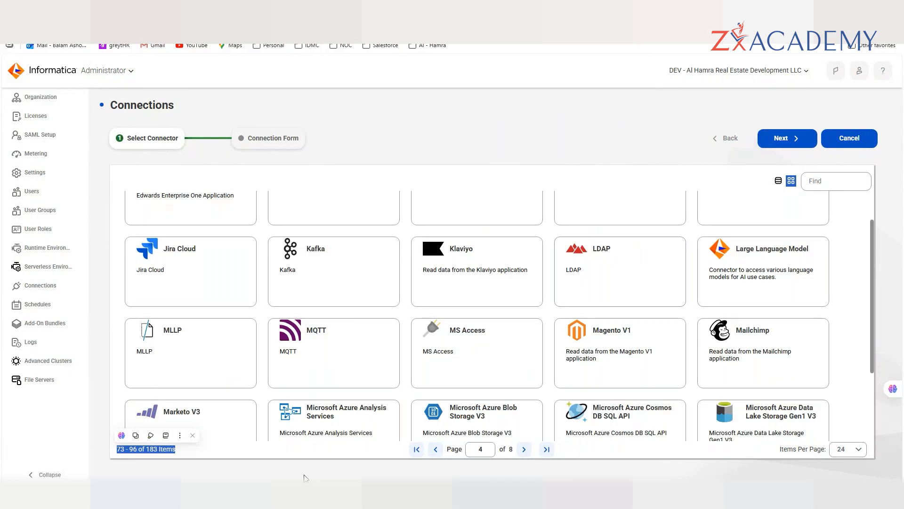
pyautogui.scroll(-3, 698, 325)
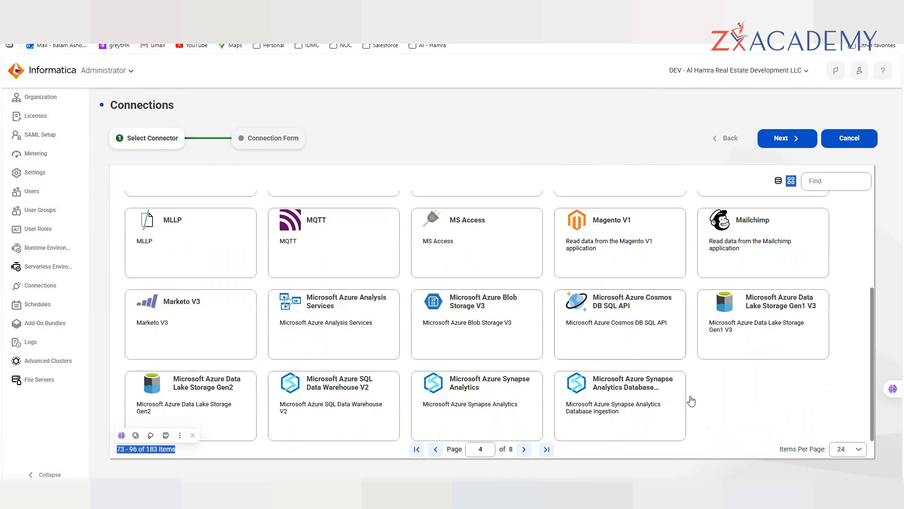
pyautogui.click(700, 399)
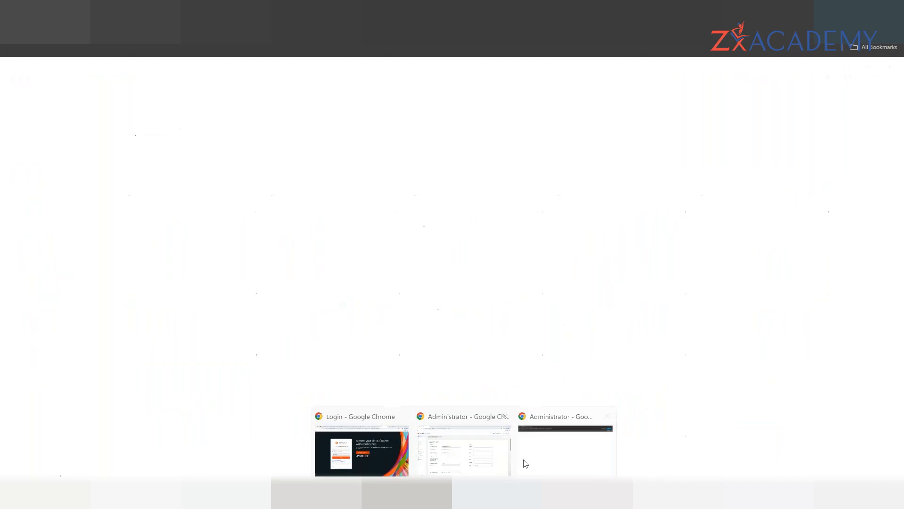
# - Launch the Administrator service from the Chrome Informatica Services list, then return to Edge
pyautogui.click(526, 464)
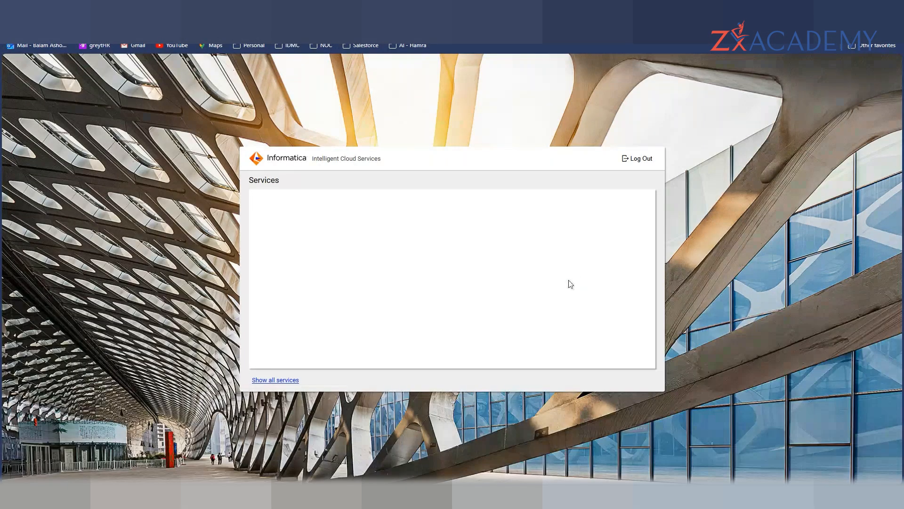
pyautogui.scroll(-10, 525, 294)
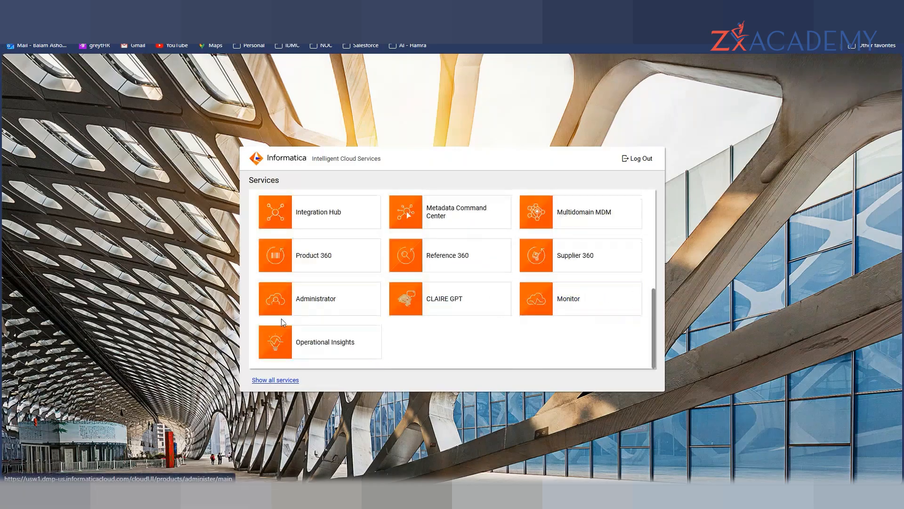
pyautogui.click(302, 304)
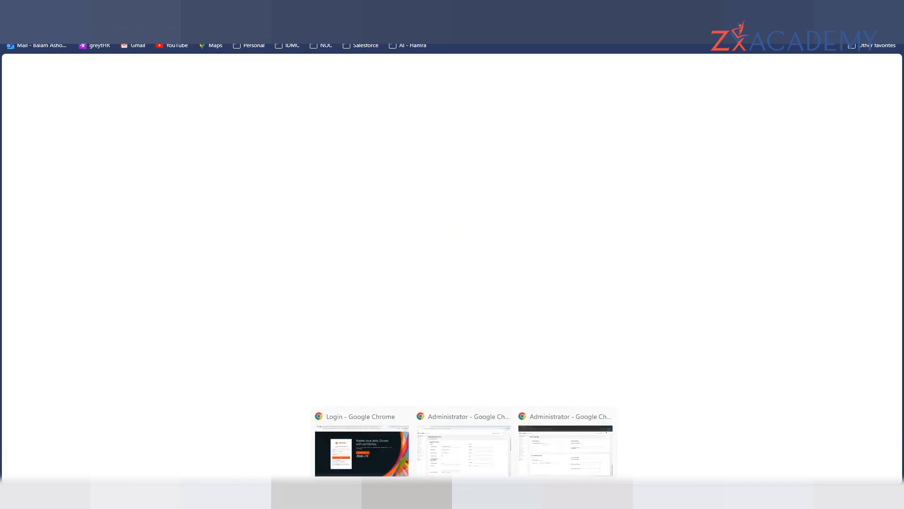
pyautogui.moveTo(443, 497)
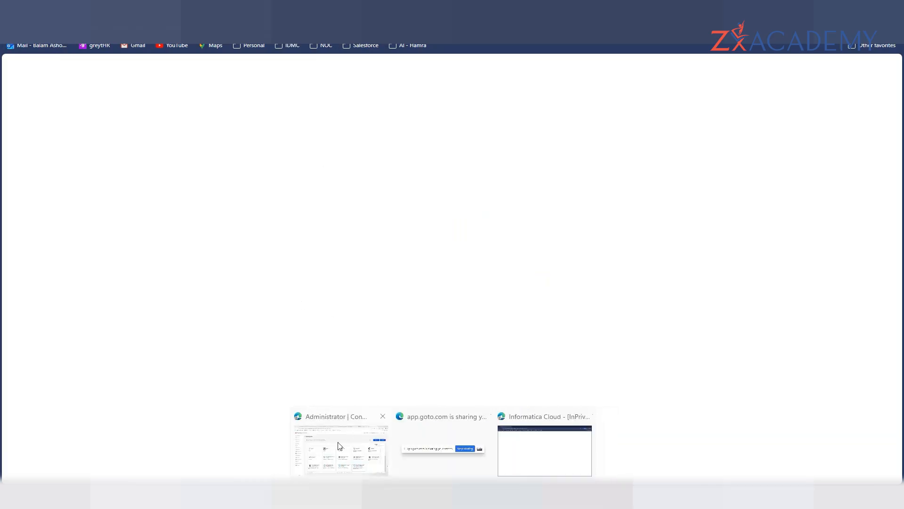
pyautogui.click(351, 438)
# - Filter the connectors with 'sap' and select SAP HANA Database Ingestion
pyautogui.click(816, 182)
pyautogui.write('sa')
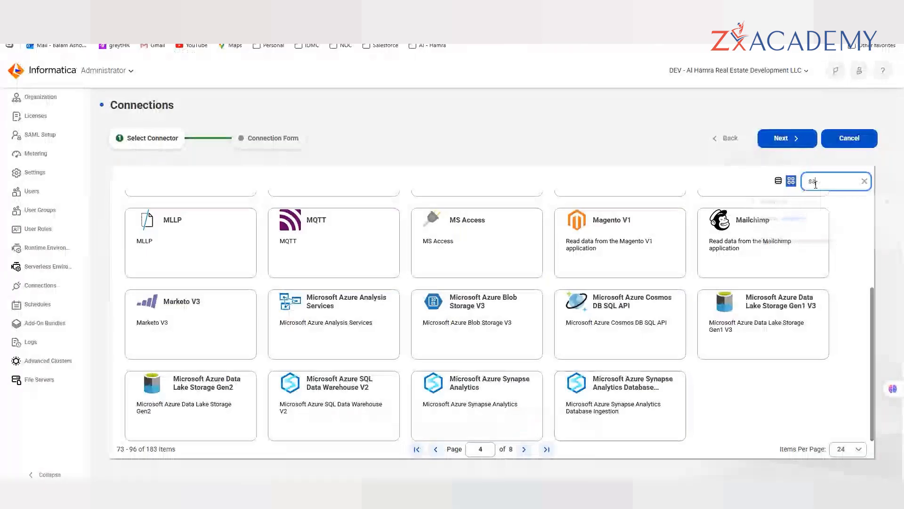
pyautogui.write('p')
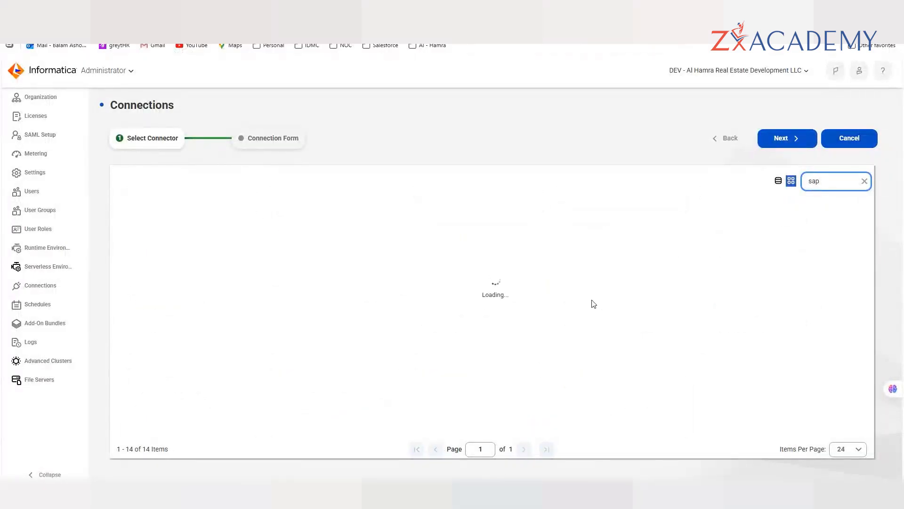
pyautogui.click(362, 317)
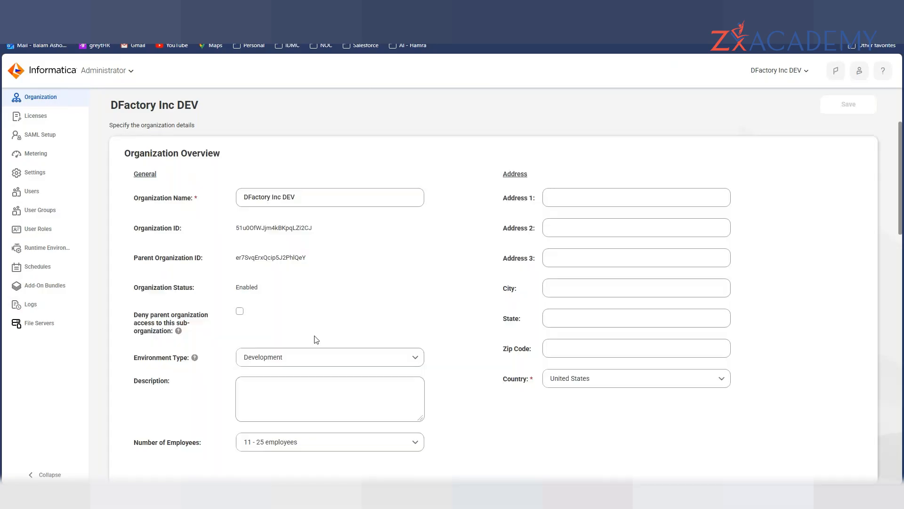
# - Choose a link option for the Data Profiling service, then switch to another browser window
pyautogui.scroll(-15, 316, 339)
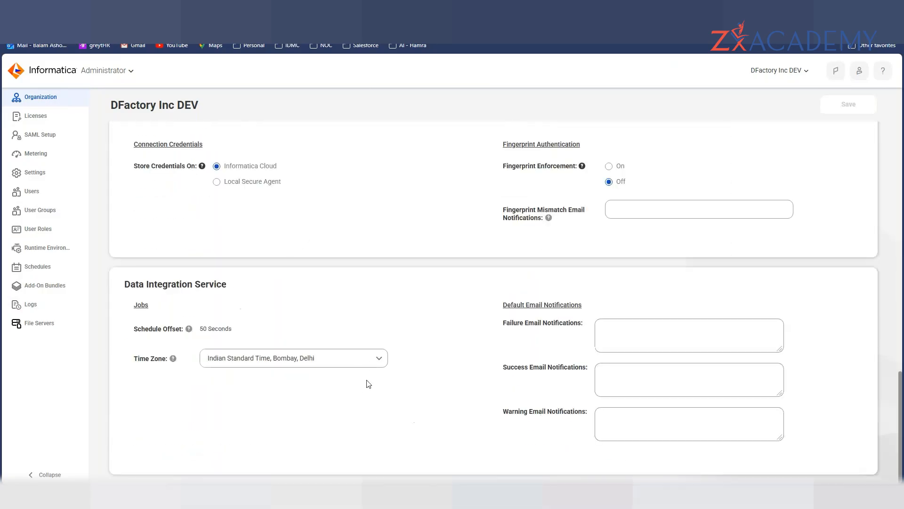
pyautogui.click(117, 71)
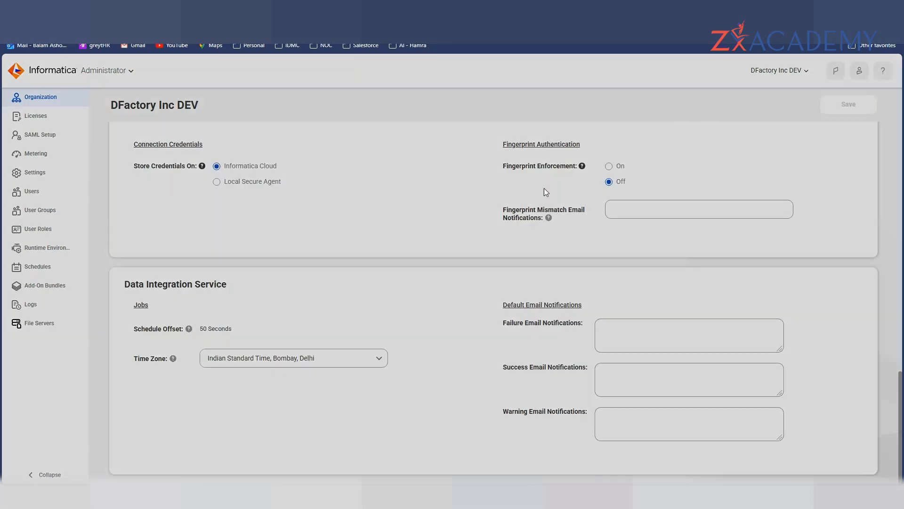
pyautogui.rightClick(561, 347)
pyautogui.click(606, 203)
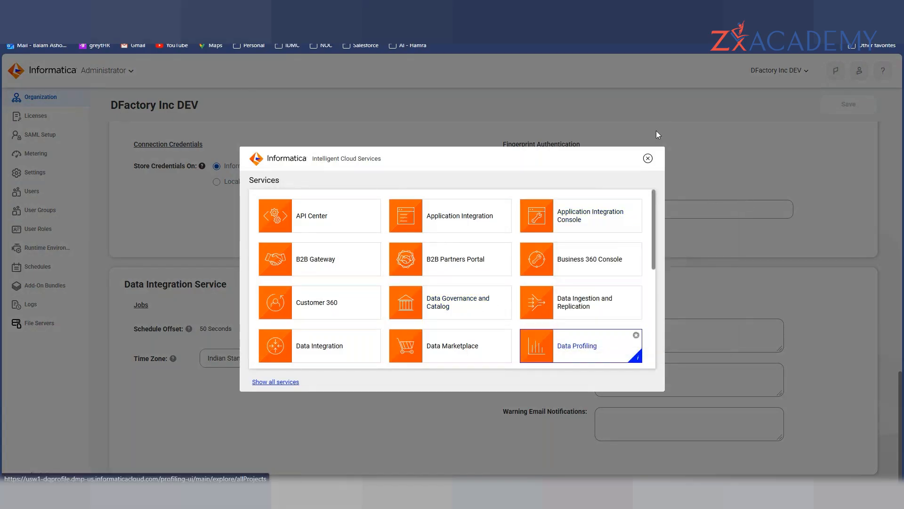
pyautogui.click(648, 159)
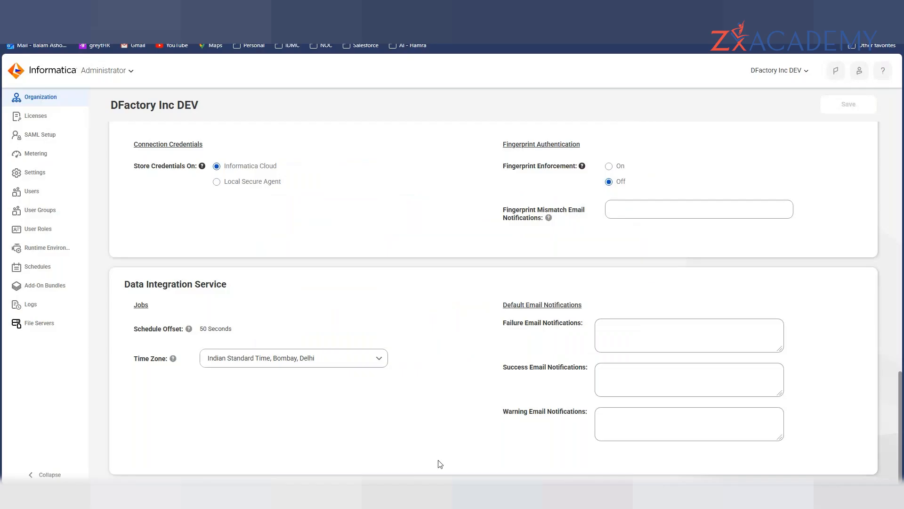
pyautogui.click(372, 442)
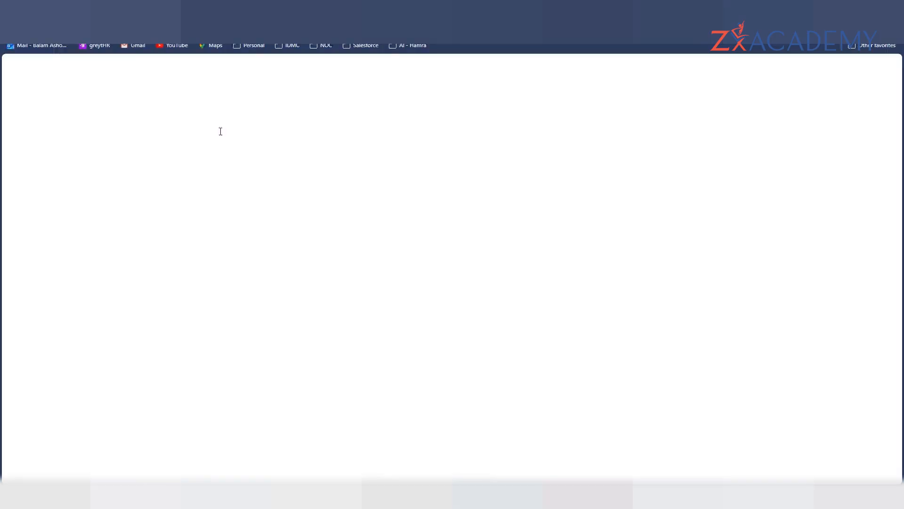
# - Copy the 'Log in to Informatica Intelligent Cloud Services' bookmark from the IDMC favourites folder
pyautogui.click(287, 45)
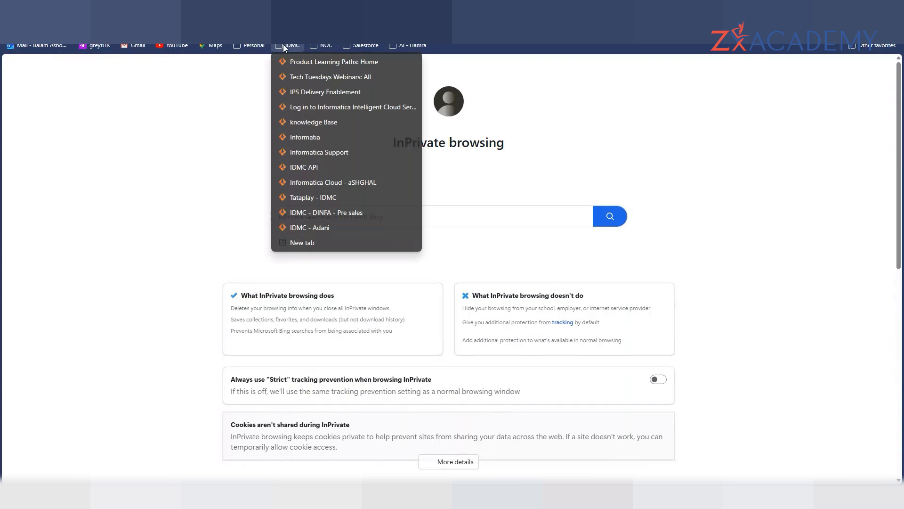
pyautogui.click(312, 107)
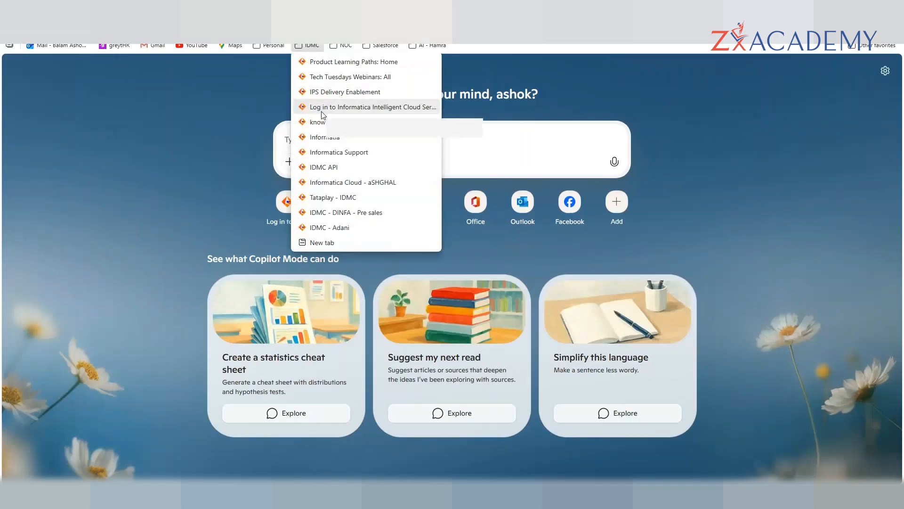
pyautogui.rightClick(322, 110)
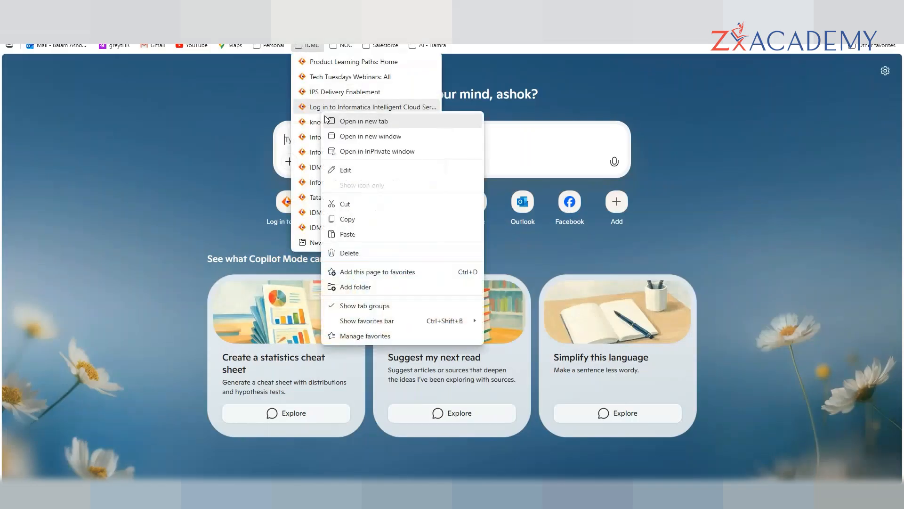
pyautogui.click(353, 219)
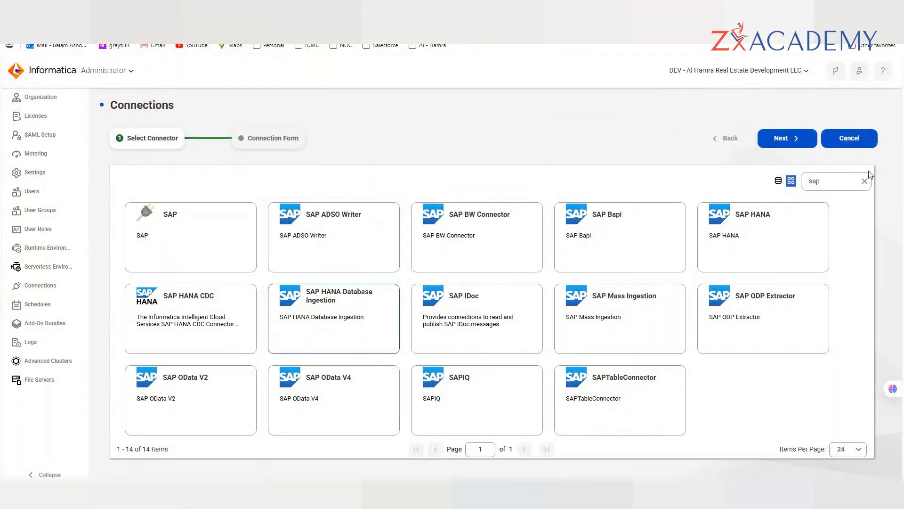
# - Open the SAP HANA Database Ingestion form and review Capture Type options, keeping Trigger Based
pyautogui.click(796, 138)
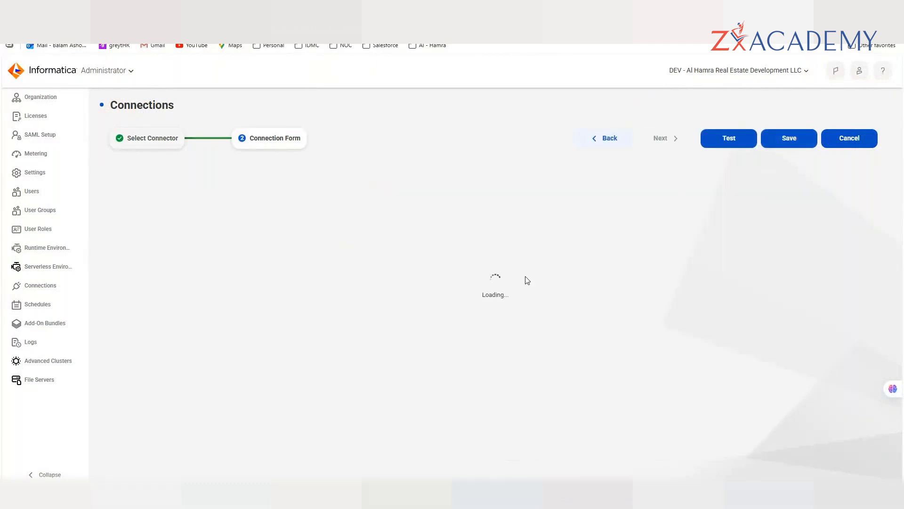
pyautogui.scroll(-3, 330, 287)
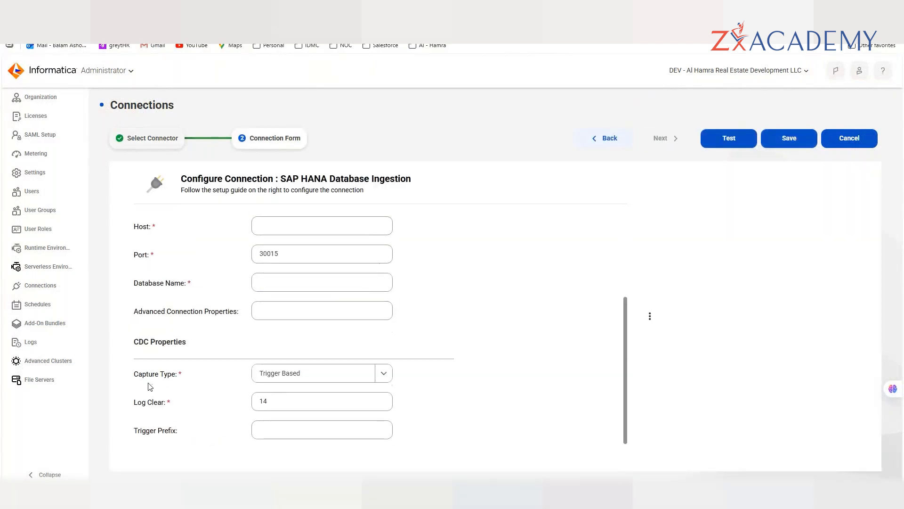
pyautogui.click(384, 374)
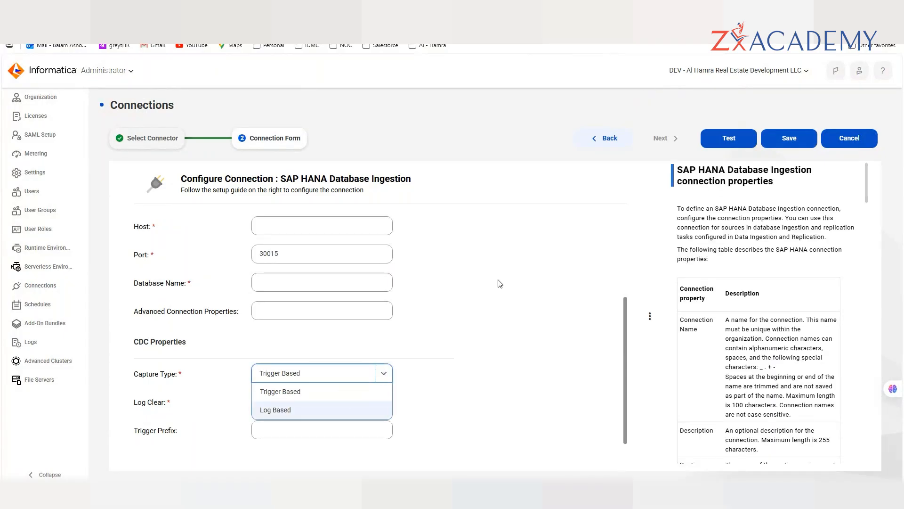
pyautogui.scroll(1, 393, 324)
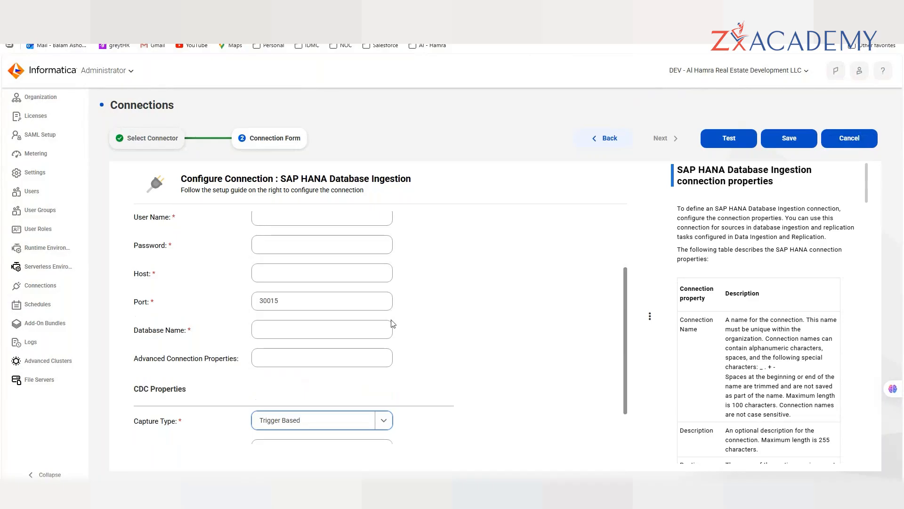
# - Replace the connector search with 'oracle', choose the Oracle connector and continue to its form
pyautogui.click(154, 140)
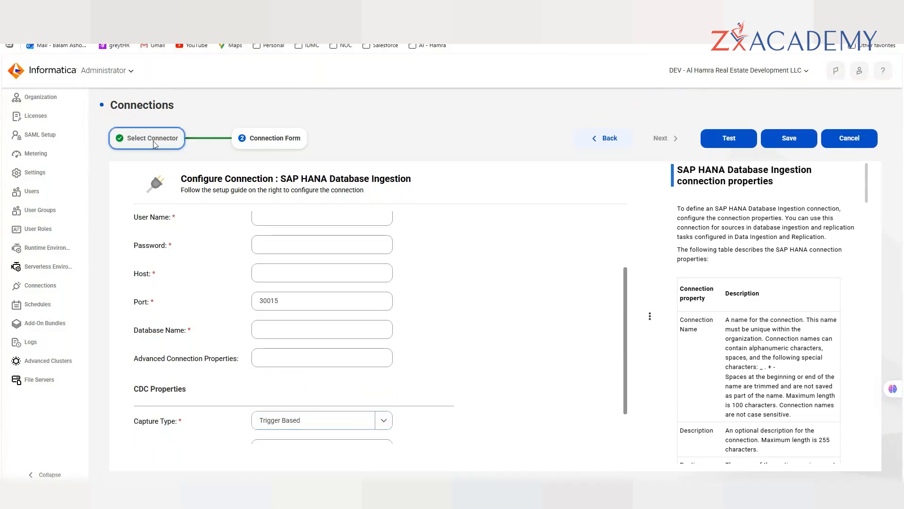
pyautogui.doubleClick(824, 182)
pyautogui.write('oracle')
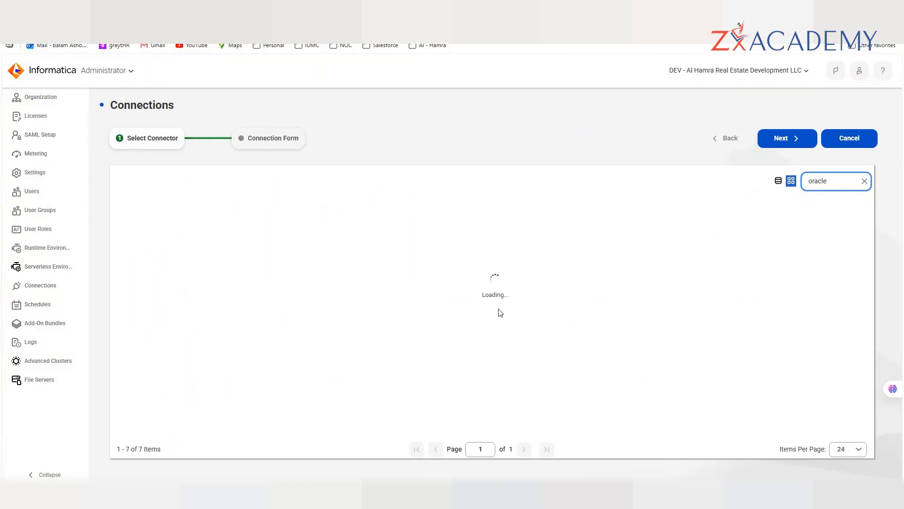
pyautogui.click(193, 233)
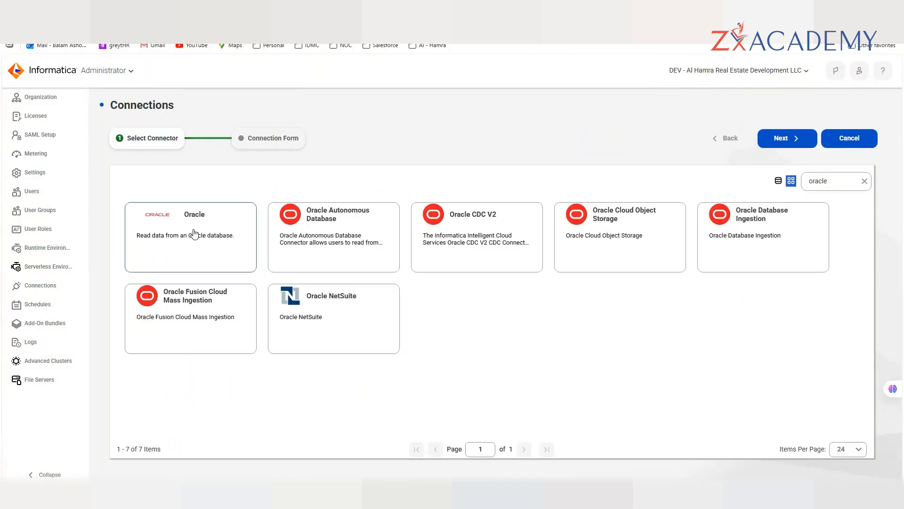
pyautogui.click(782, 138)
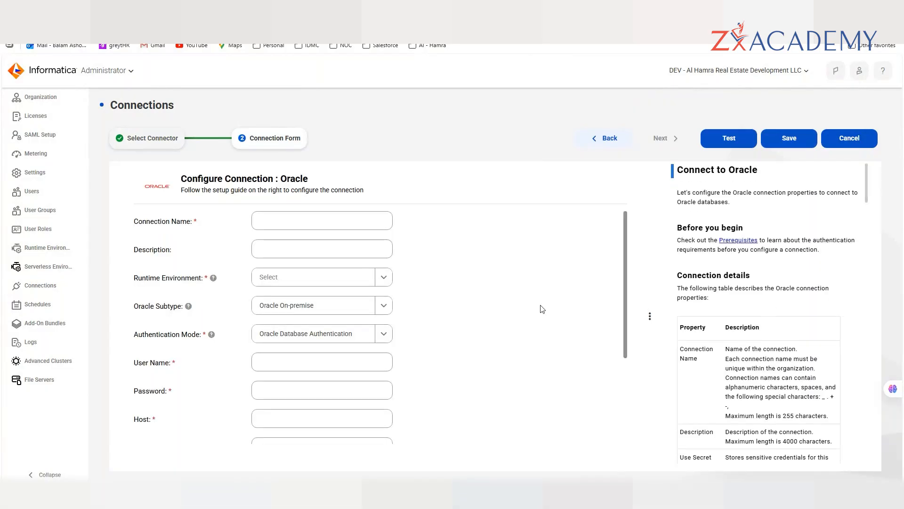
# - Expand the Oracle form's Advanced Settings to review No Encryption, TLSv1 and certificate validation False
pyautogui.scroll(-3, 540, 309)
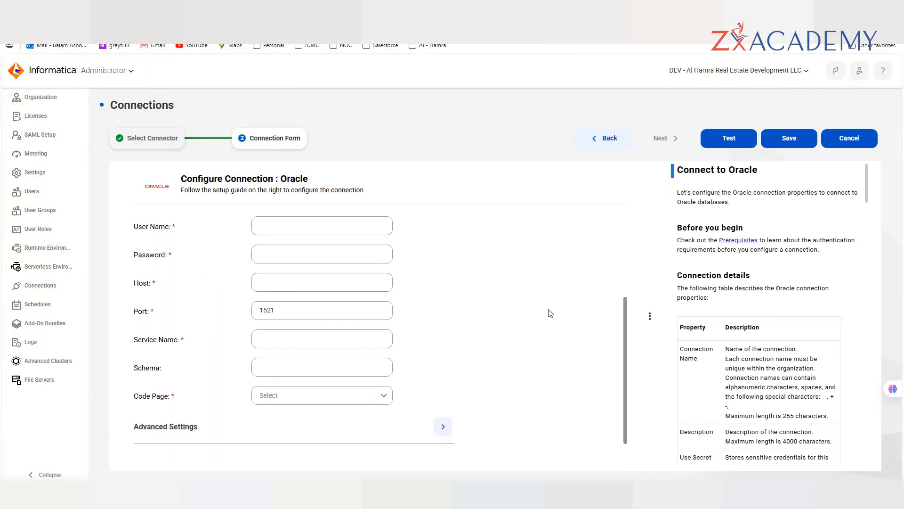
pyautogui.click(443, 427)
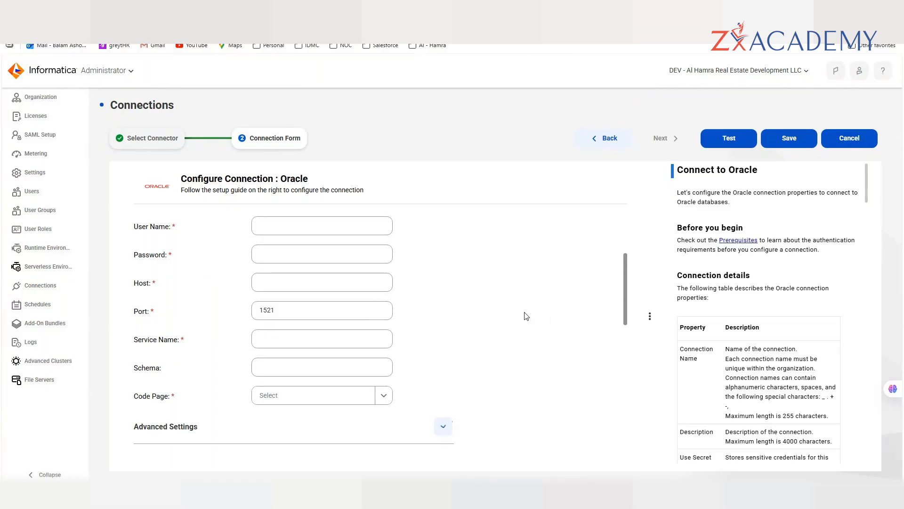
pyautogui.scroll(-8, 526, 315)
pyautogui.scroll(3, 527, 315)
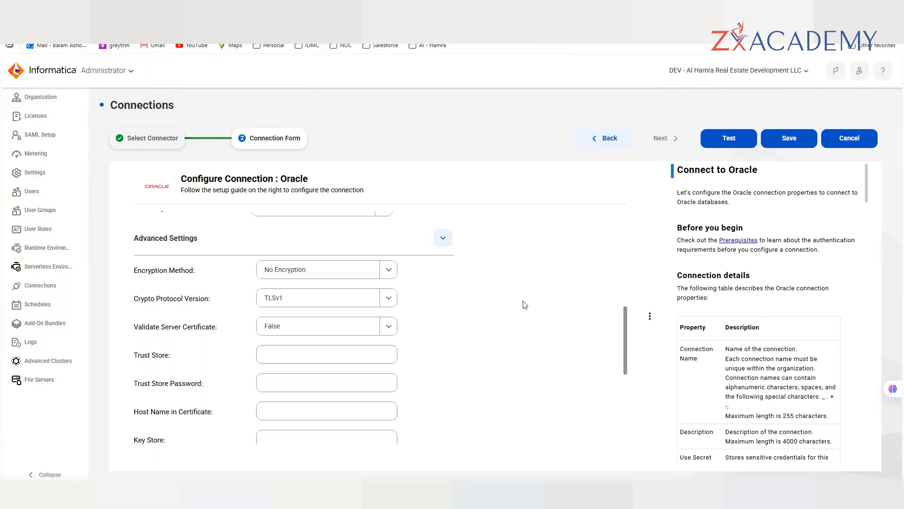
pyautogui.scroll(5, 516, 313)
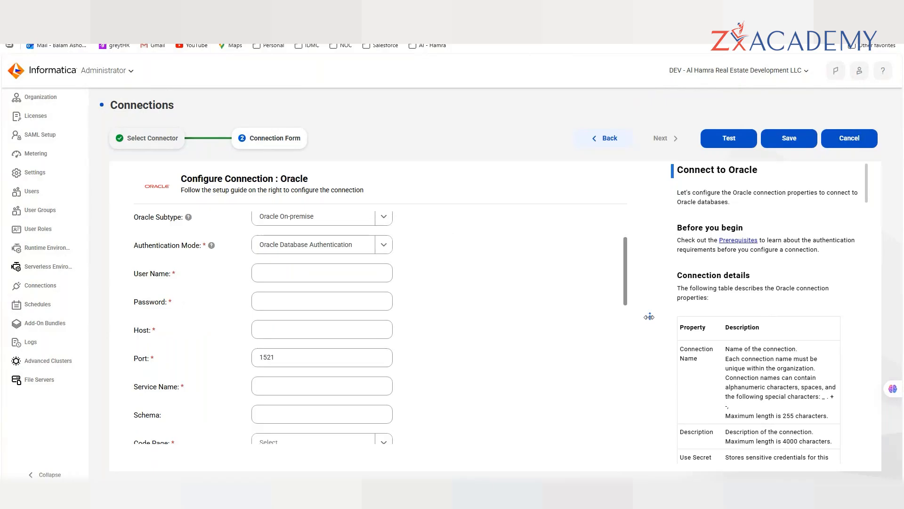
pyautogui.moveTo(649, 316); pyautogui.dragTo(494, 317)
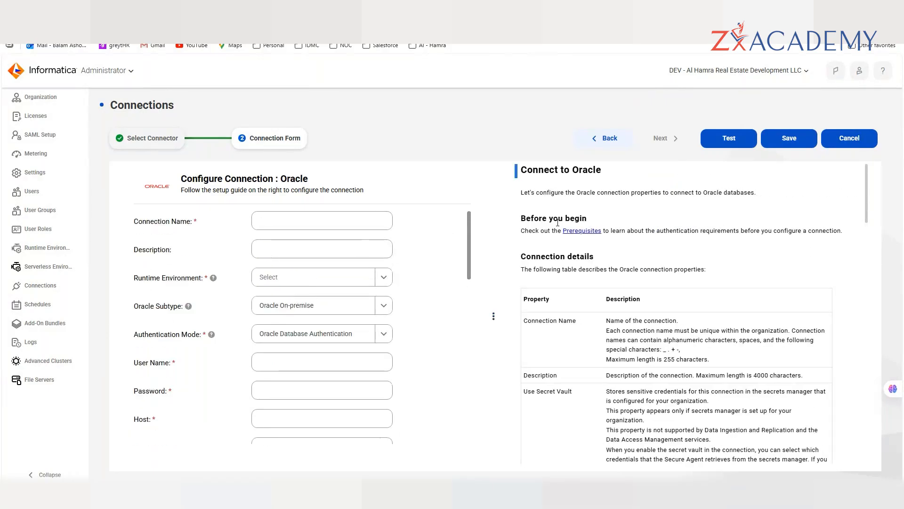
pyautogui.scroll(-1, 529, 270)
pyautogui.moveTo(524, 273); pyautogui.dragTo(638, 330)
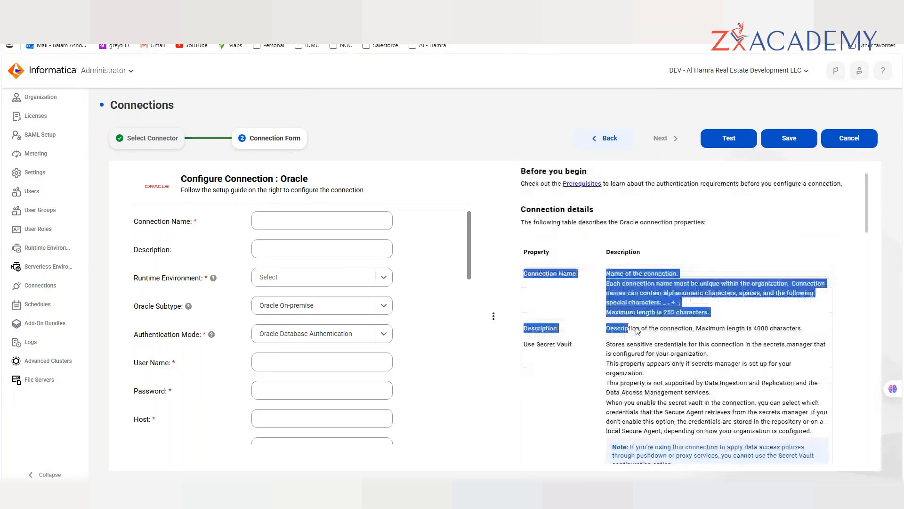
pyautogui.click(660, 281)
pyautogui.scroll(-1, 660, 281)
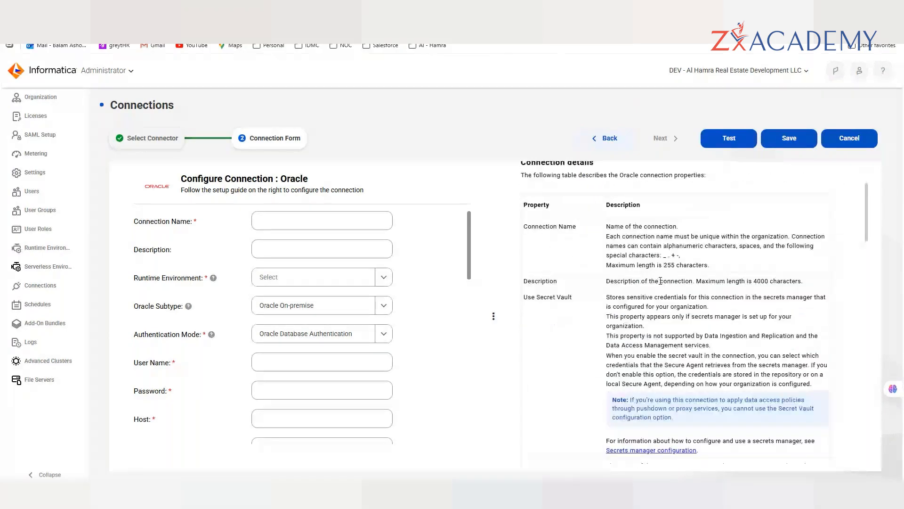
pyautogui.moveTo(607, 297); pyautogui.dragTo(686, 345)
pyautogui.moveTo(734, 360); pyautogui.dragTo(817, 385)
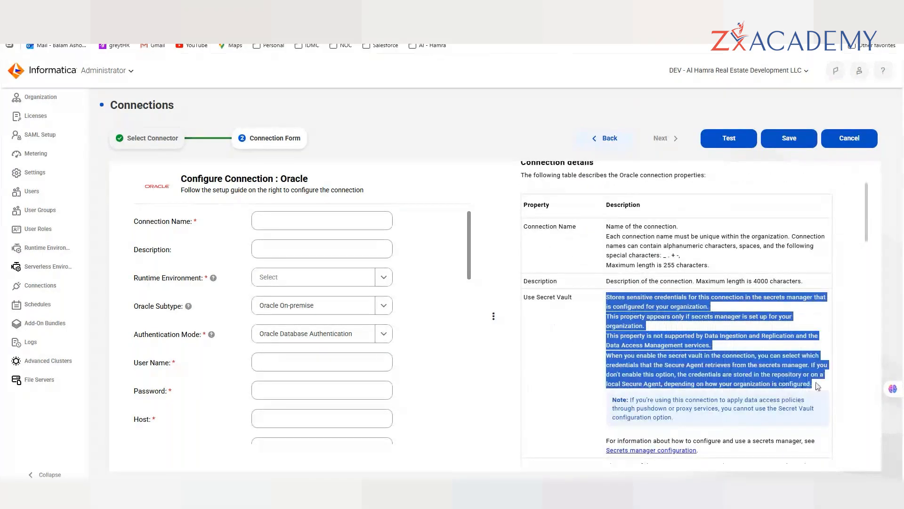
pyautogui.scroll(-1, 722, 326)
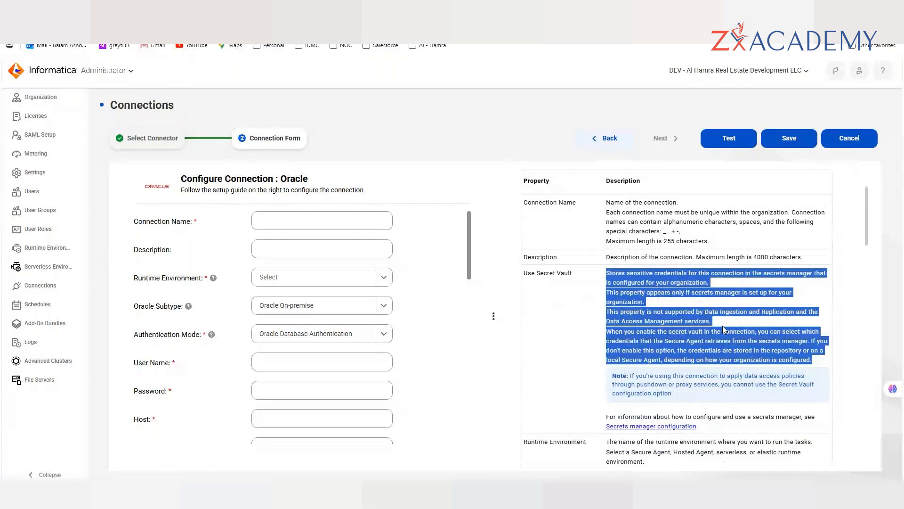
pyautogui.scroll(-5, 722, 326)
pyautogui.moveTo(527, 325); pyautogui.dragTo(771, 368)
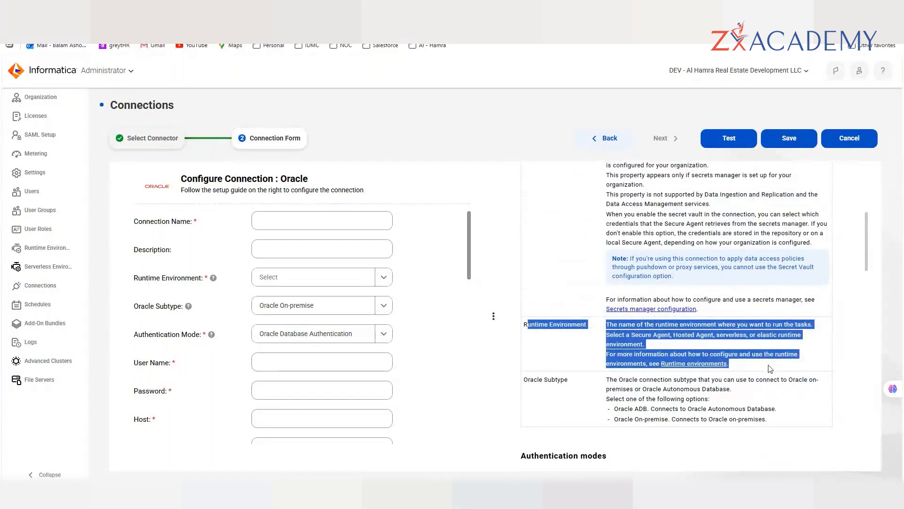
pyautogui.click(531, 338)
pyautogui.scroll(-7, 636, 355)
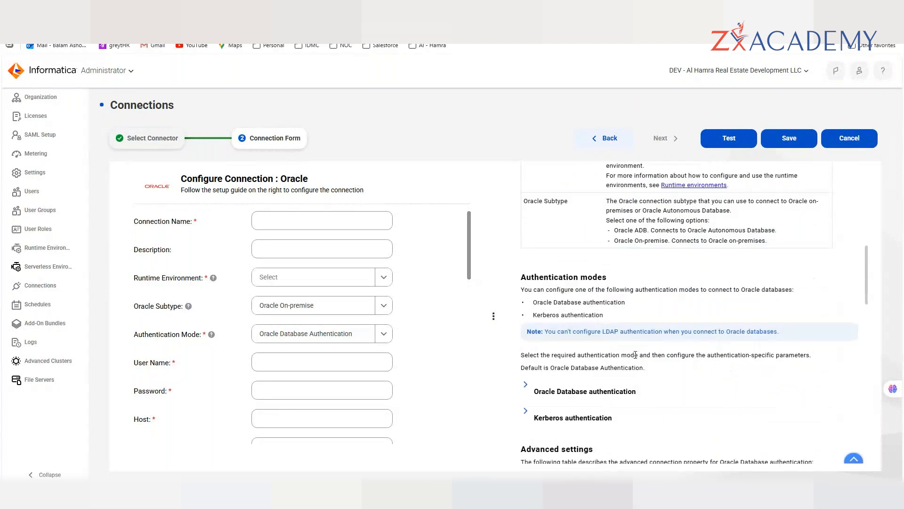
pyautogui.scroll(3, 635, 355)
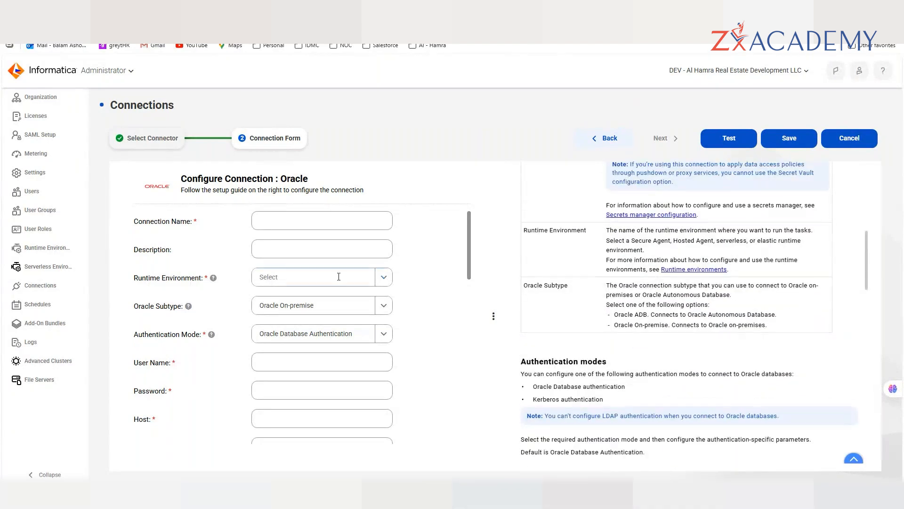
pyautogui.scroll(-3, 595, 378)
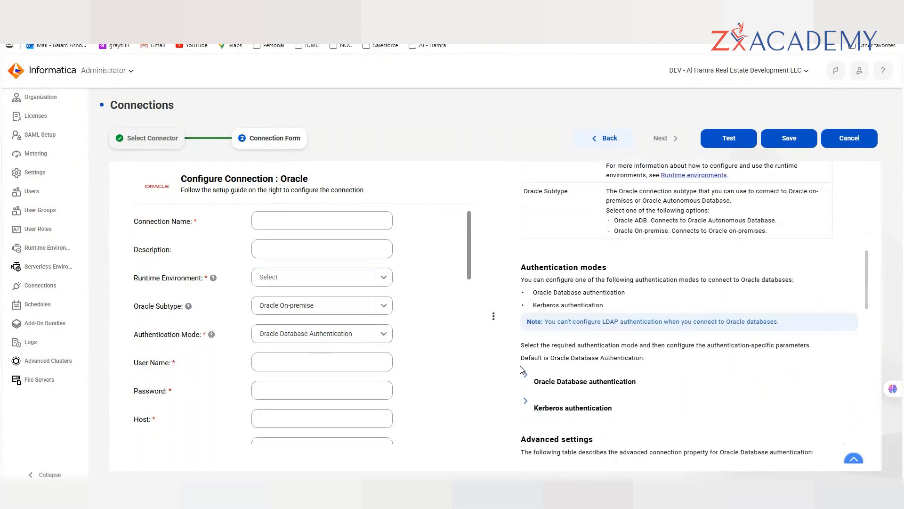
pyautogui.scroll(-5, 596, 377)
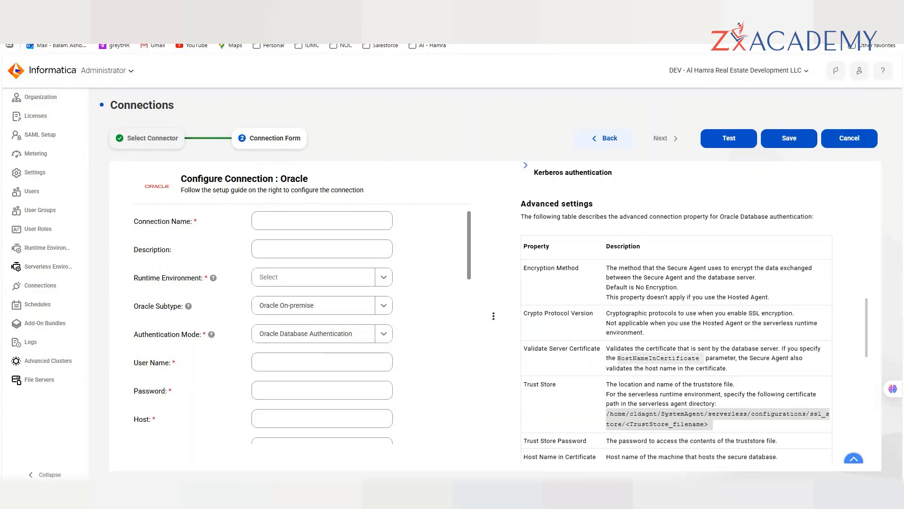
# - Bring File Explorer forward and navigate to the Trainings folder on Flash Drive (D:)
pyautogui.moveTo(421, 492)
pyautogui.click(371, 429)
pyautogui.click(240, 31)
pyautogui.click(300, 264)
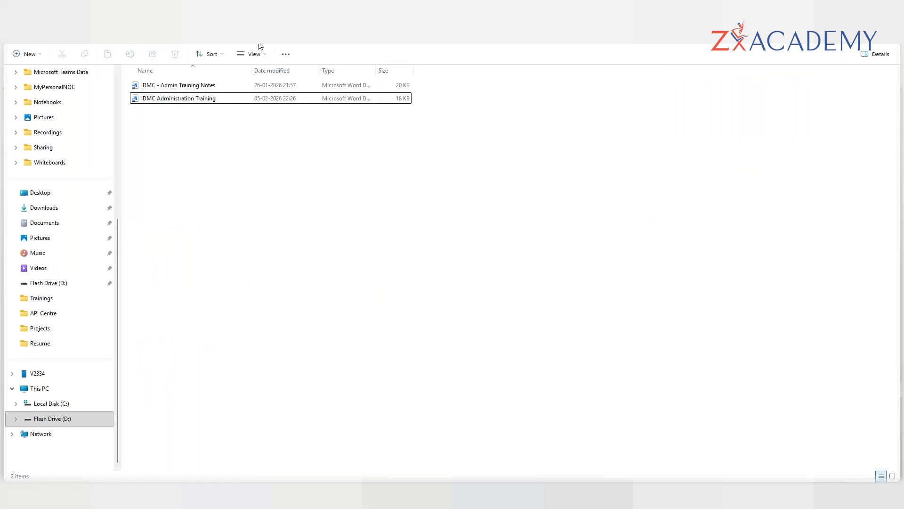
pyautogui.click(178, 31)
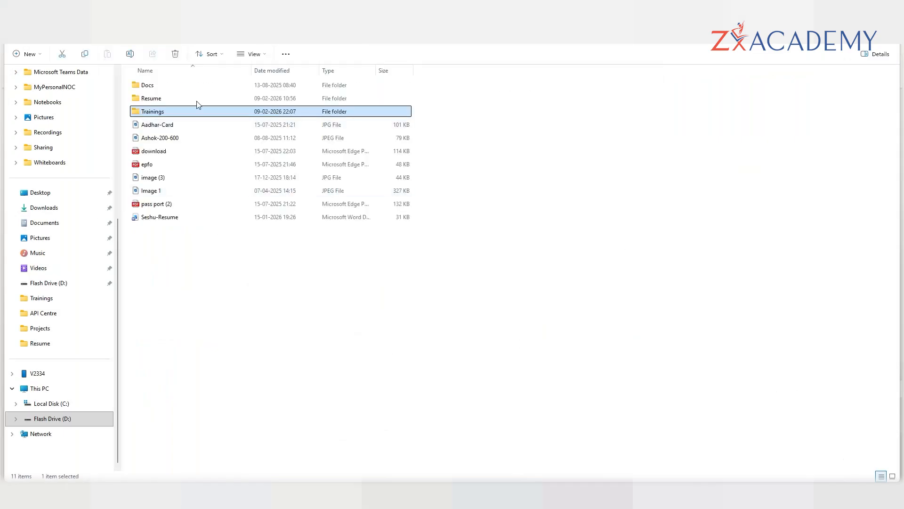
pyautogui.hotkey('alt', 'Left')
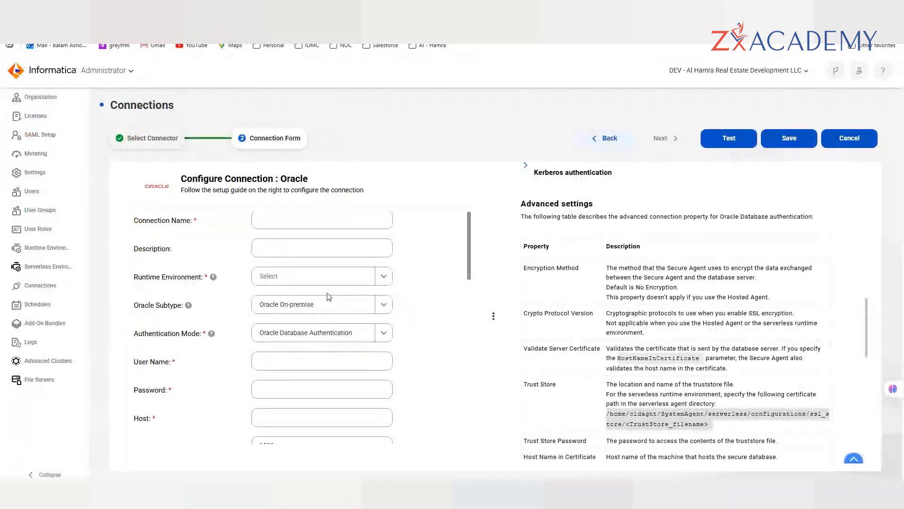
pyautogui.scroll(-1, 315, 314)
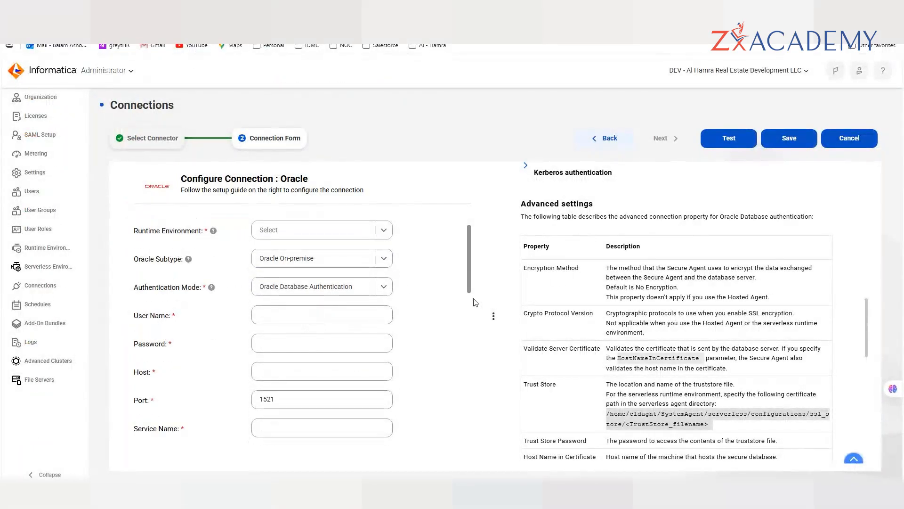
pyautogui.scroll(1, 401, 322)
pyautogui.scroll(1, 401, 323)
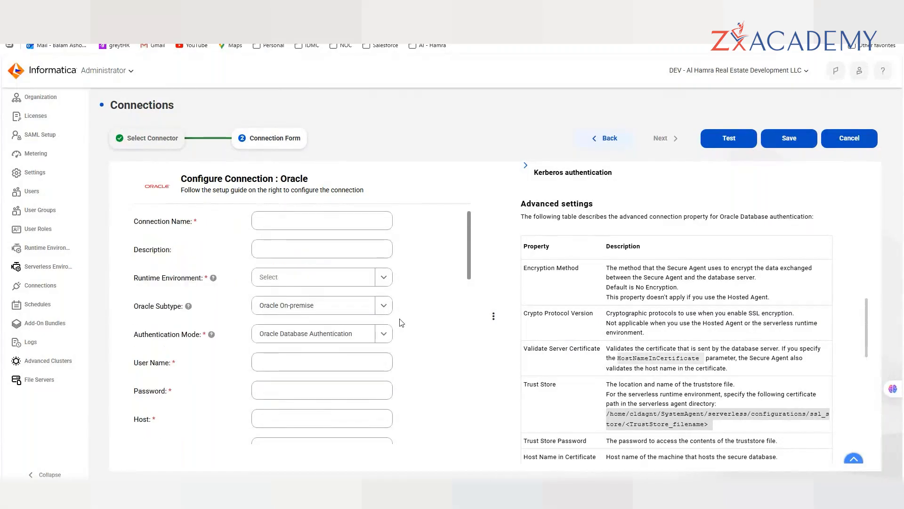
pyautogui.scroll(-1, 374, 316)
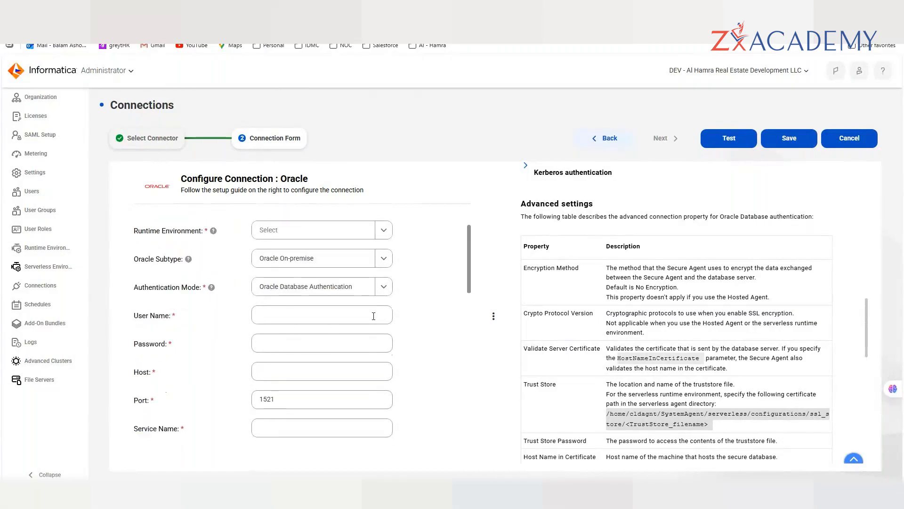
pyautogui.click(313, 317)
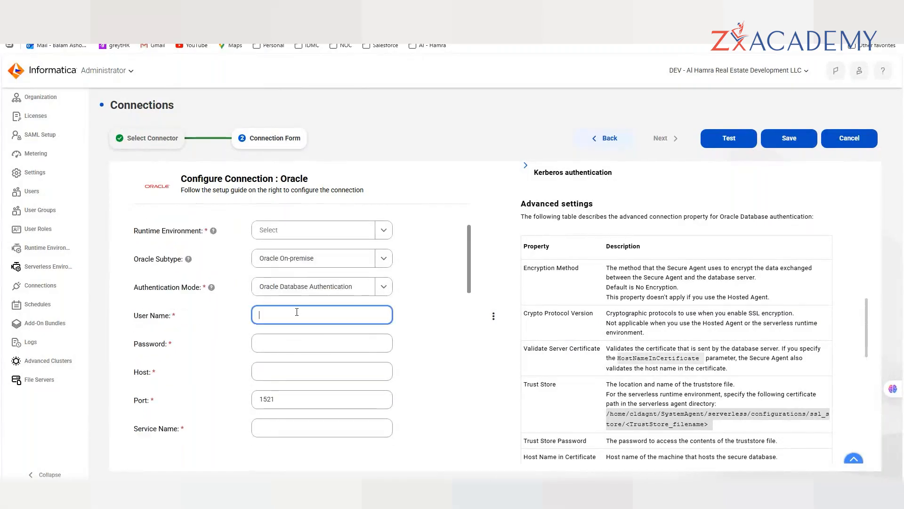
pyautogui.click(221, 320)
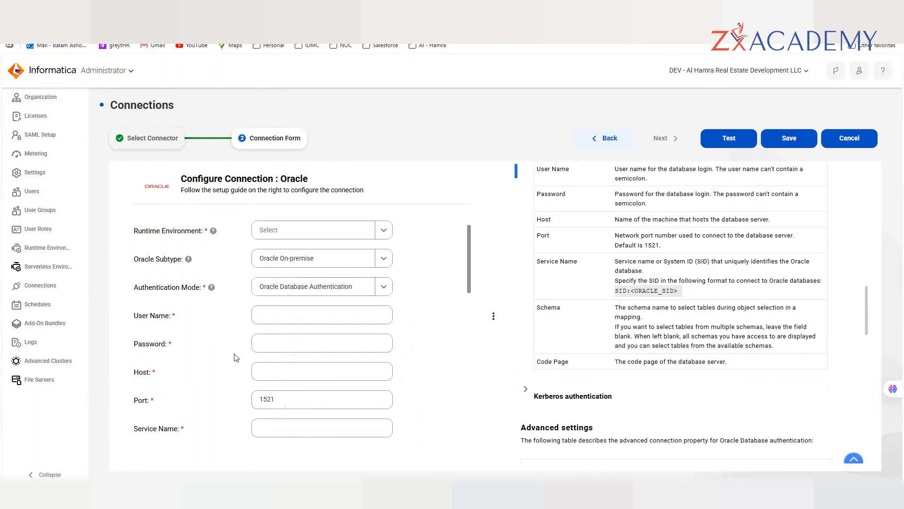
pyautogui.scroll(-1, 245, 355)
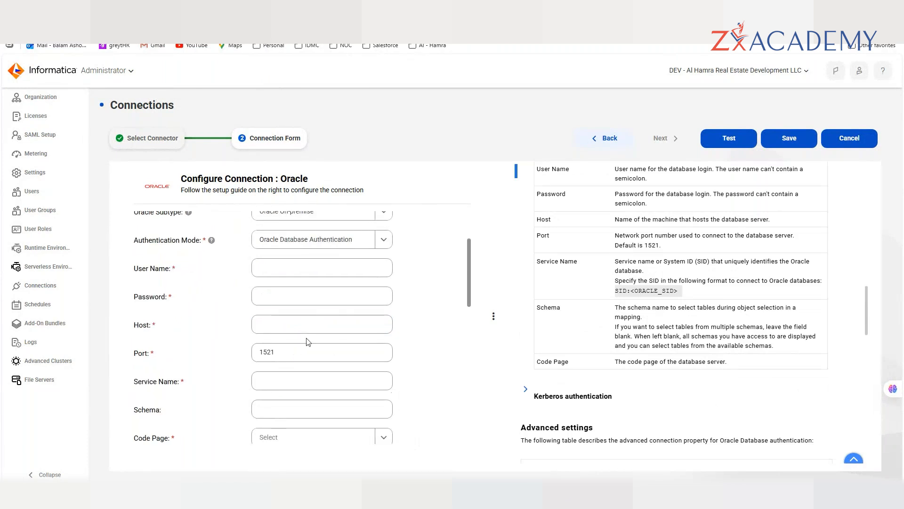
pyautogui.scroll(-2, 310, 347)
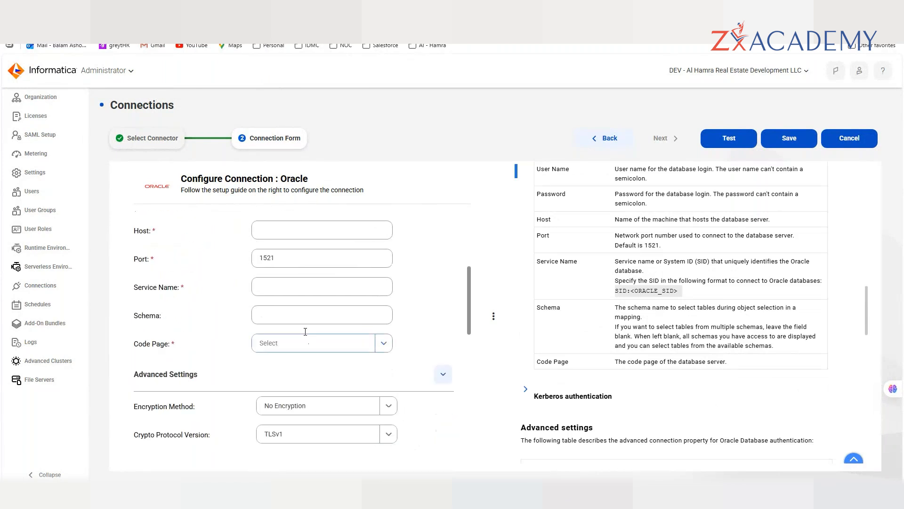
pyautogui.click(295, 282)
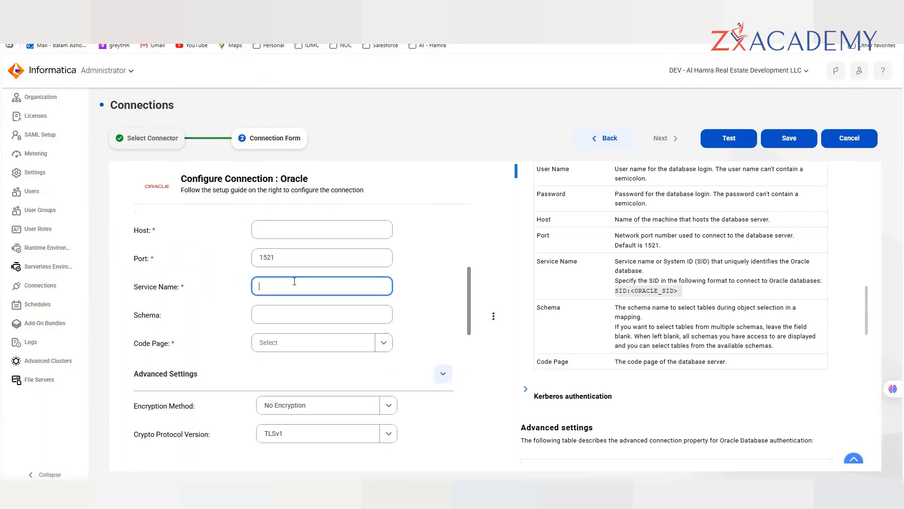
pyautogui.scroll(-1, 424, 263)
pyautogui.scroll(-1, 424, 263)
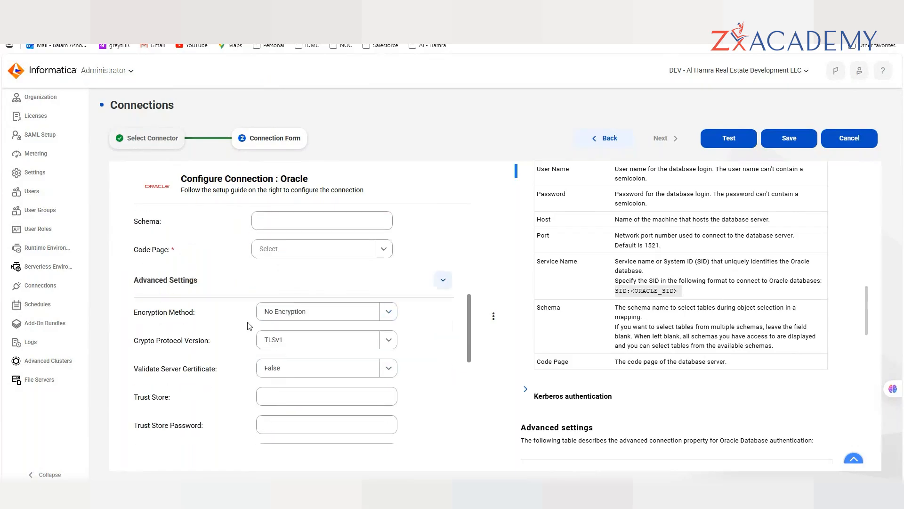
pyautogui.scroll(-2, 257, 329)
pyautogui.scroll(1, 257, 328)
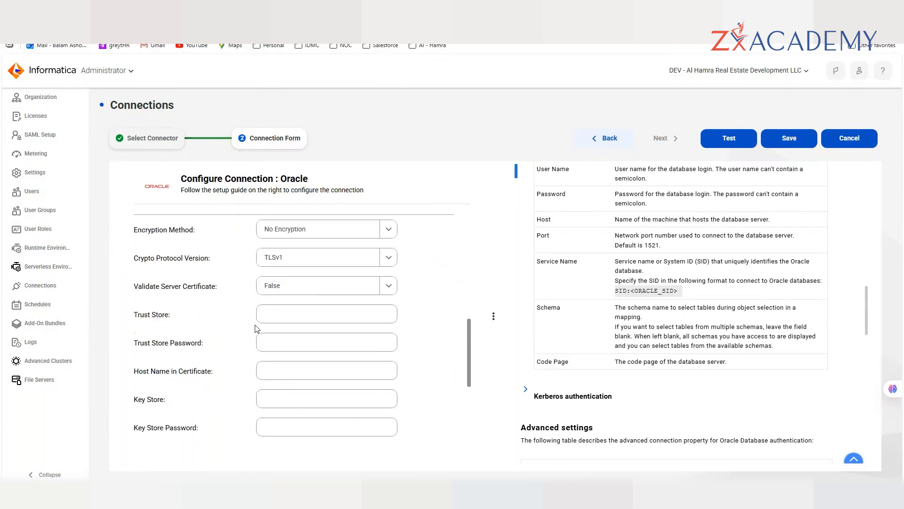
pyautogui.scroll(1, 257, 329)
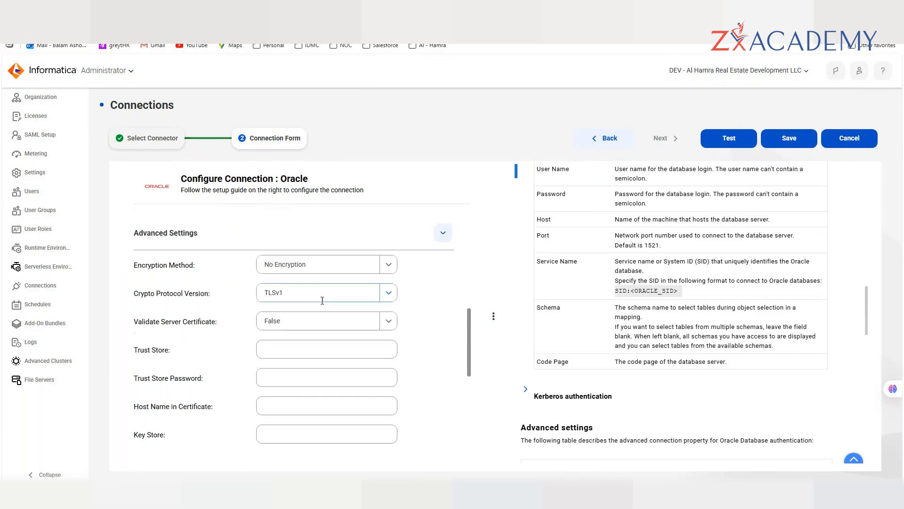
pyautogui.scroll(-2, 689, 336)
pyautogui.scroll(-3, 690, 336)
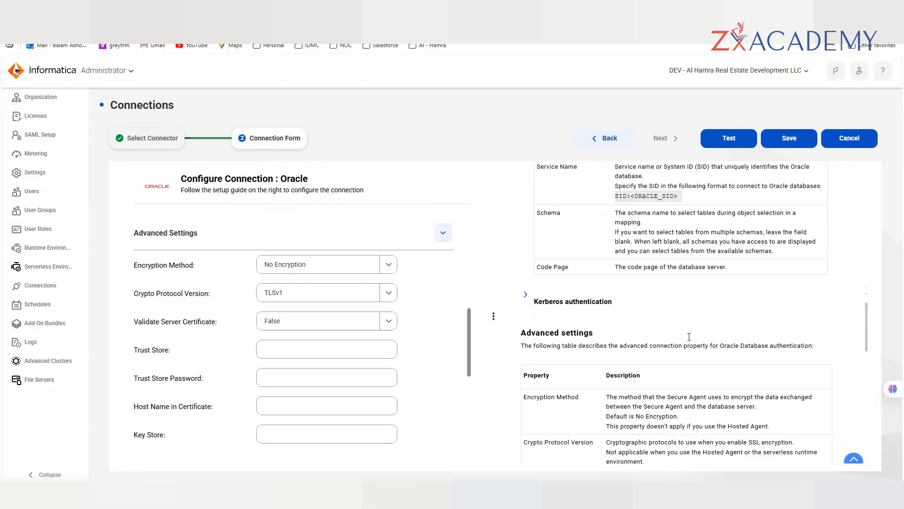
pyautogui.scroll(-1, 689, 337)
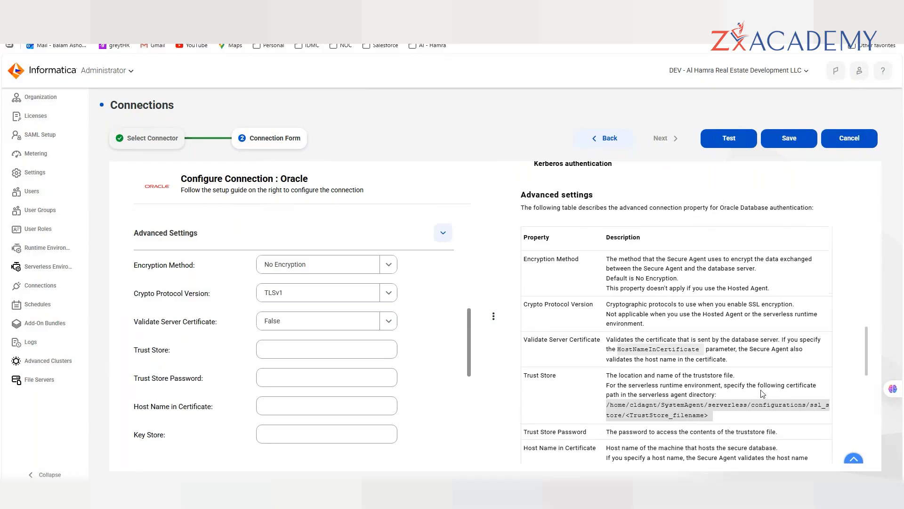
pyautogui.scroll(6, 570, 255)
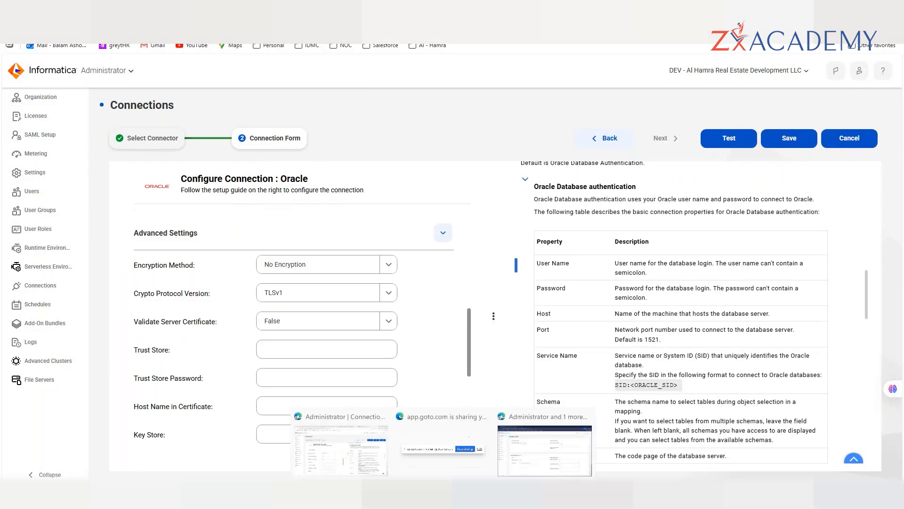
# - Open the SAP HANA Connection Details workbook from Projects > Al-Hamra's connection-details subfolder
pyautogui.click(397, 466)
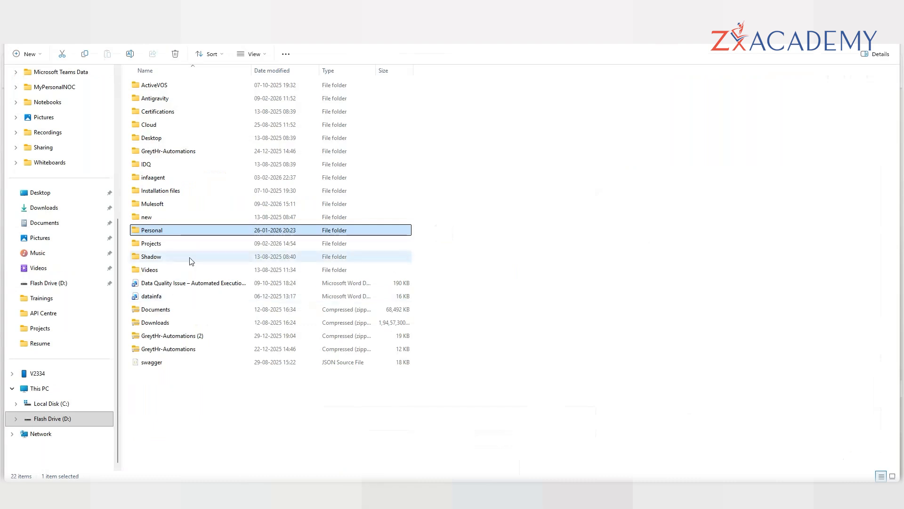
pyautogui.doubleClick(163, 245)
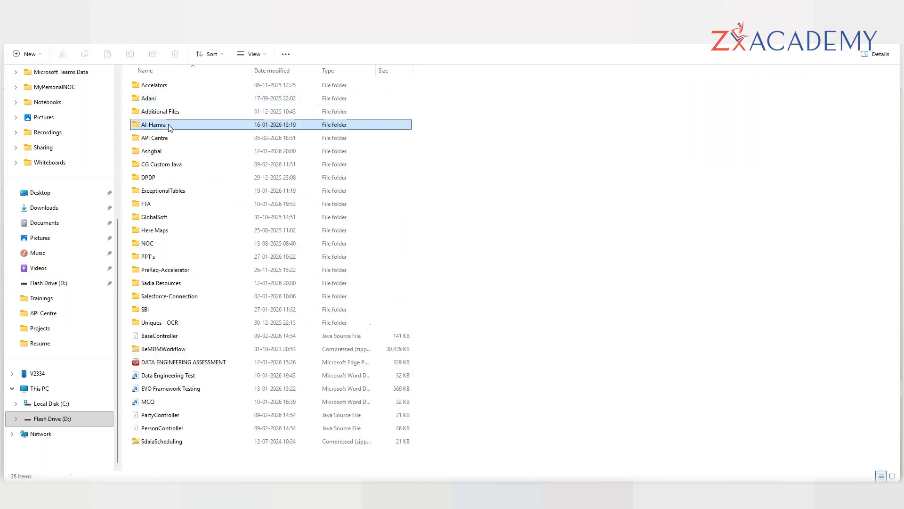
pyautogui.doubleClick(170, 125)
pyautogui.doubleClick(164, 86)
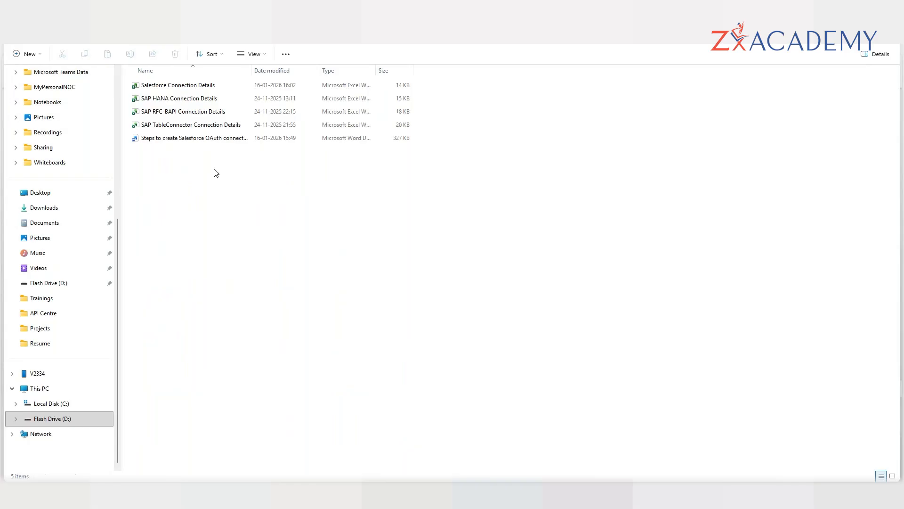
pyautogui.click(186, 99)
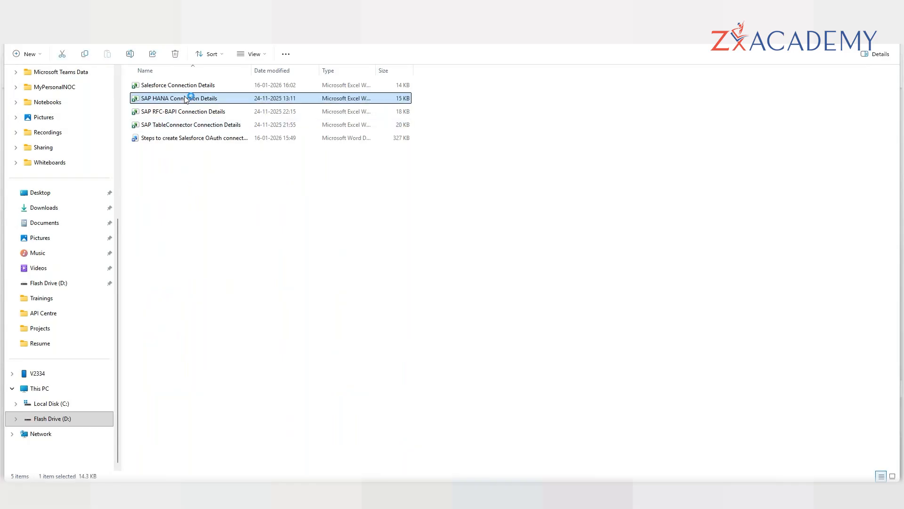
pyautogui.doubleClick(187, 99)
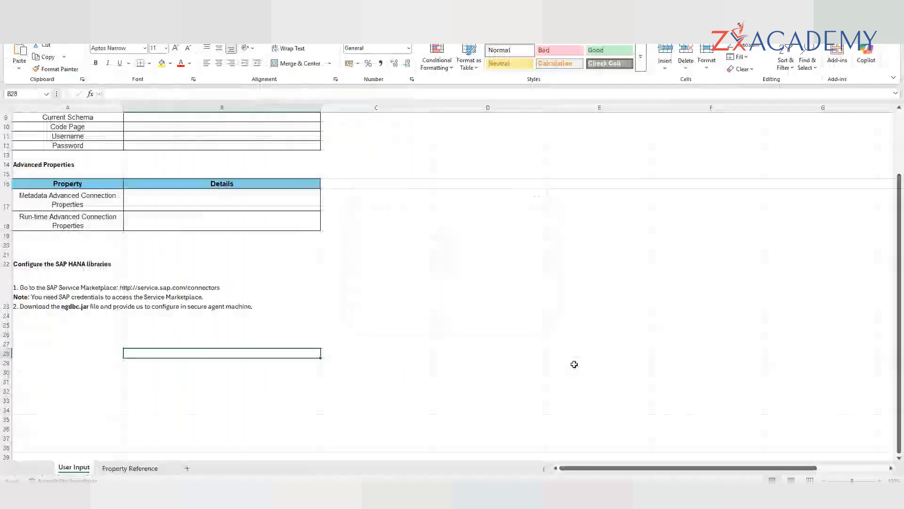
# - On the User Input sheet, highlight the Description and Use Secret Vault property rows
pyautogui.scroll(3, 516, 297)
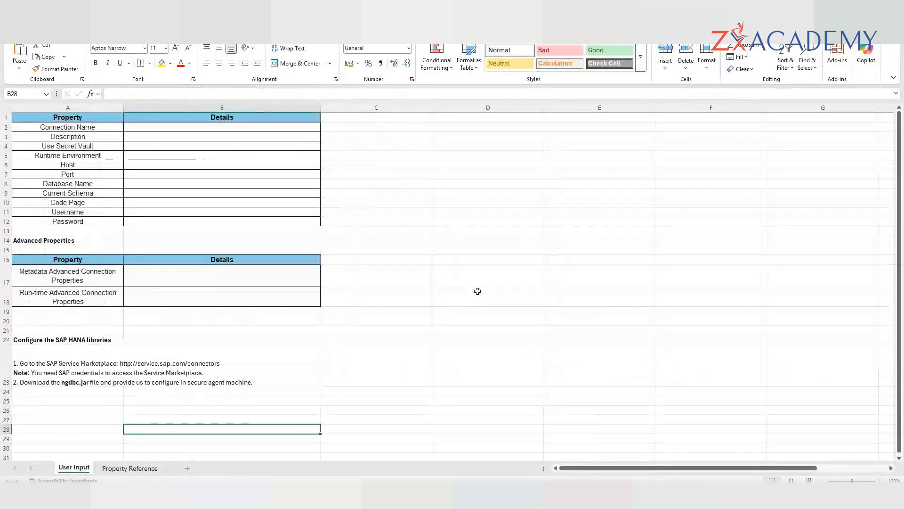
pyautogui.click(102, 137)
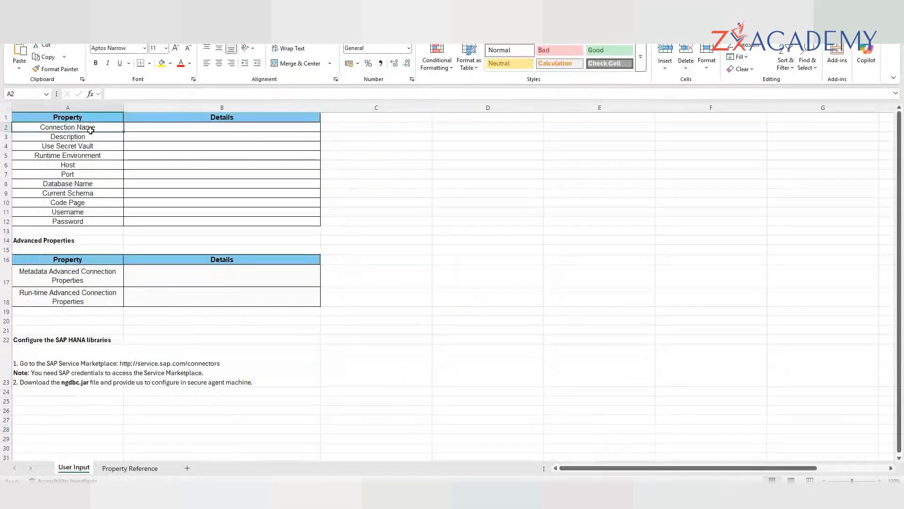
pyautogui.click(96, 146)
pyautogui.moveTo(95, 146); pyautogui.dragTo(141, 149)
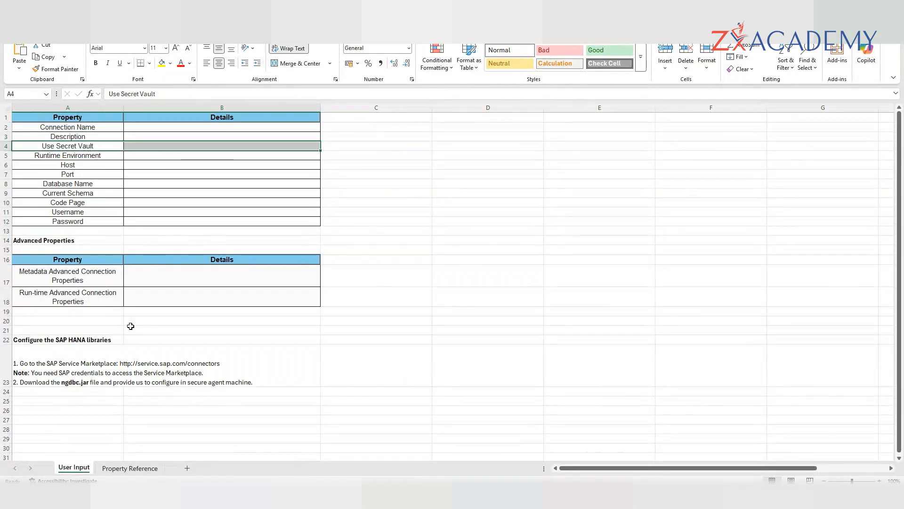
# - On the Property Reference sheet, highlight the Connection Name and Use Secret Vault descriptions
pyautogui.click(124, 467)
pyautogui.scroll(3, 232, 364)
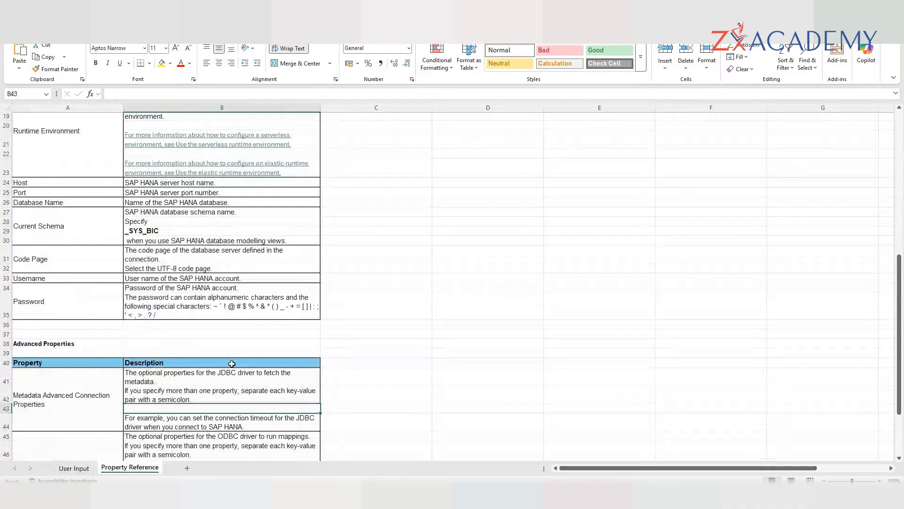
pyautogui.scroll(3, 264, 357)
pyautogui.scroll(1, 644, 389)
pyautogui.scroll(-4, 642, 389)
pyautogui.scroll(6, 632, 383)
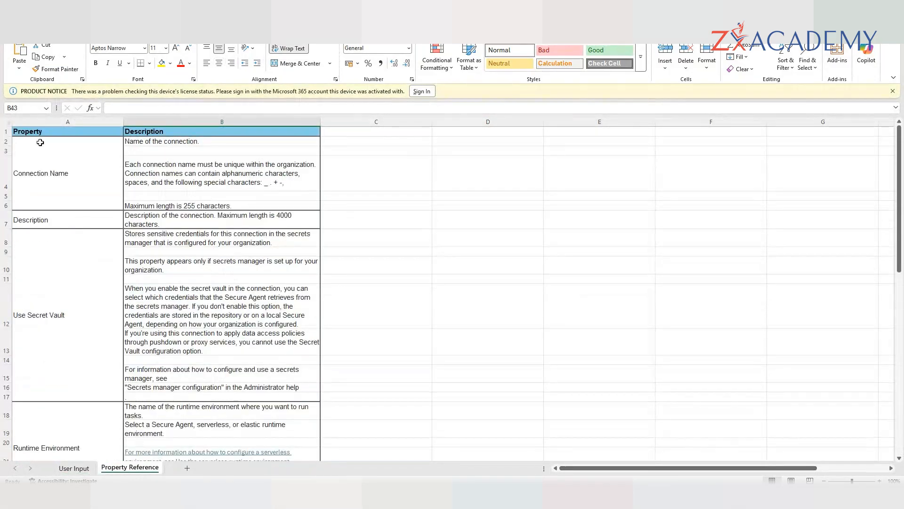
pyautogui.click(51, 155)
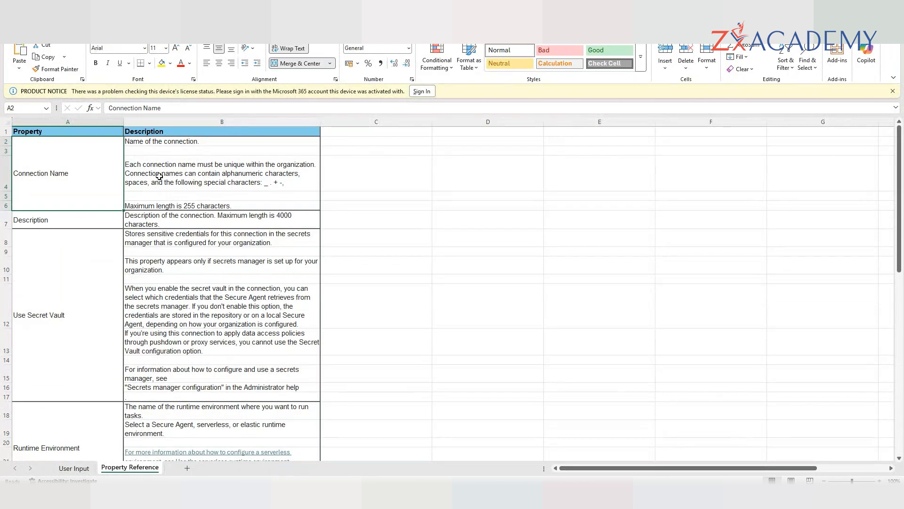
pyautogui.scroll(-1, 159, 176)
pyautogui.click(100, 253)
pyautogui.moveTo(159, 206); pyautogui.dragTo(232, 348)
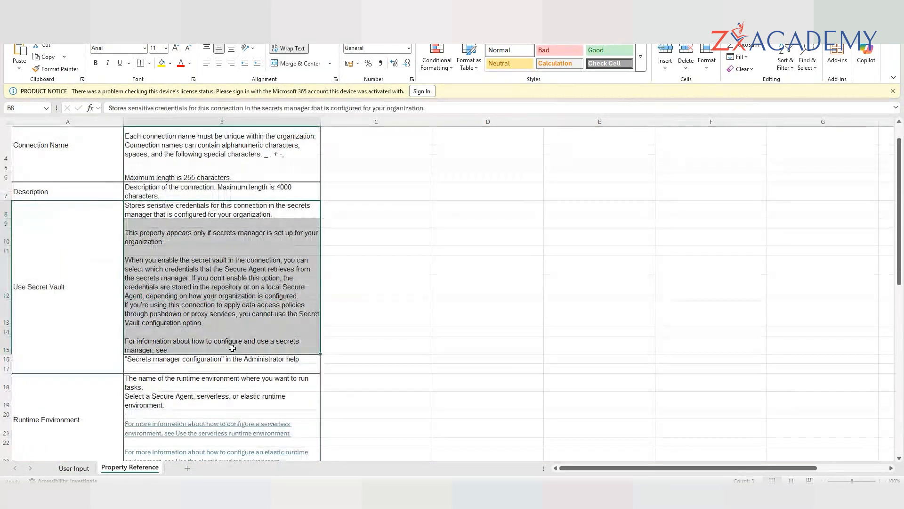
# - Highlight the secret vault credentials paragraph and the Host through Password descriptions
pyautogui.scroll(-1, 232, 348)
pyautogui.click(217, 242)
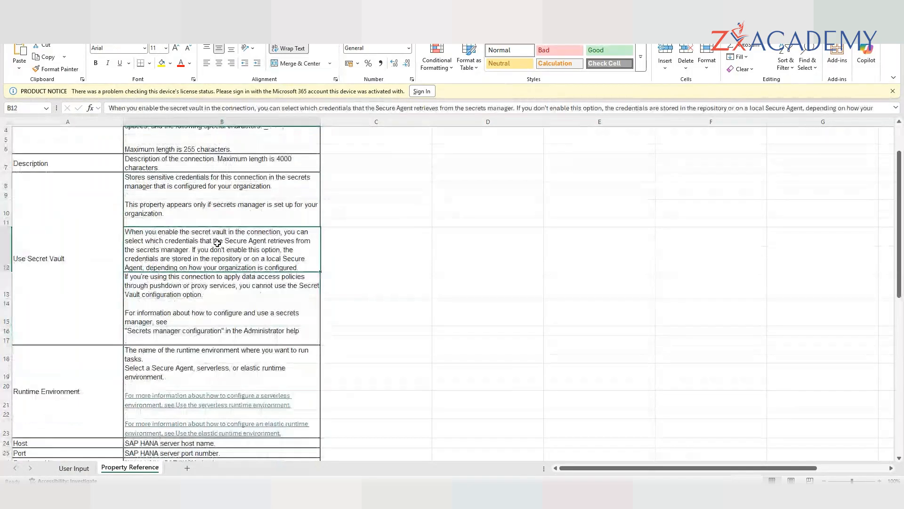
pyautogui.scroll(-1, 217, 242)
pyautogui.scroll(-5, 217, 242)
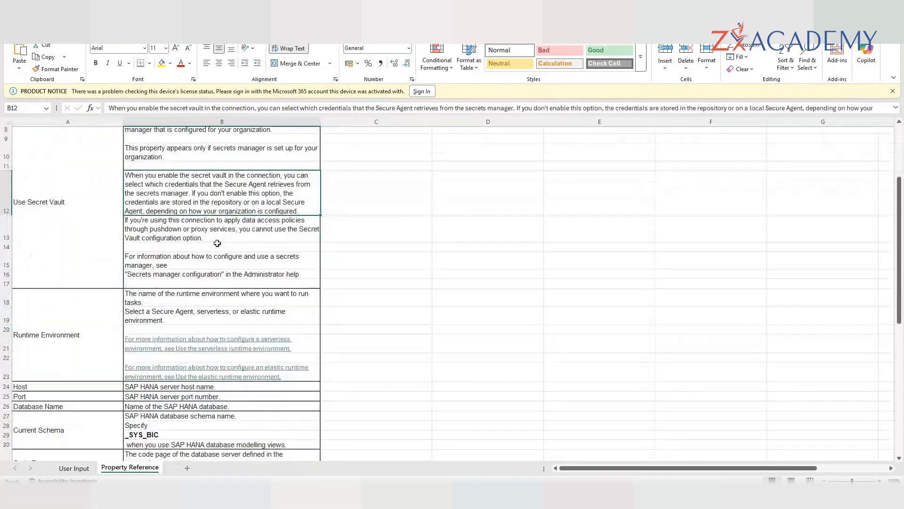
pyautogui.moveTo(201, 246); pyautogui.dragTo(210, 372)
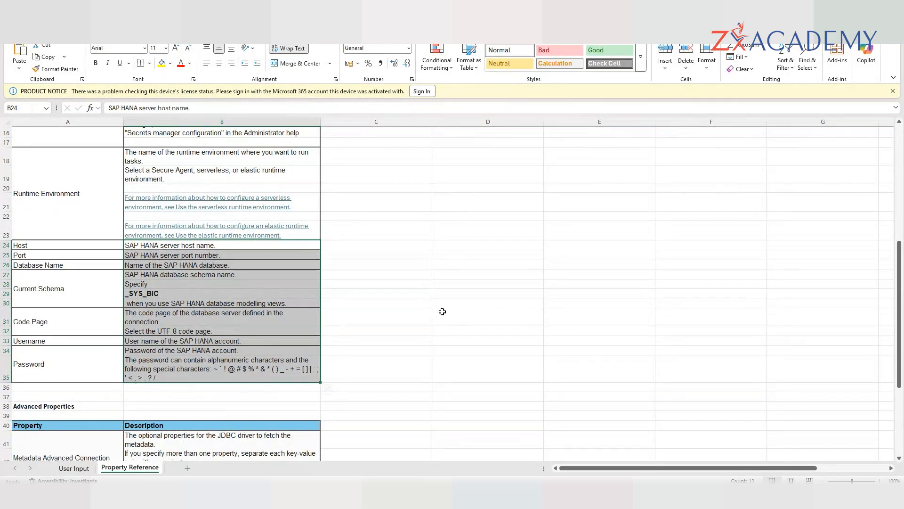
pyautogui.scroll(-1, 442, 311)
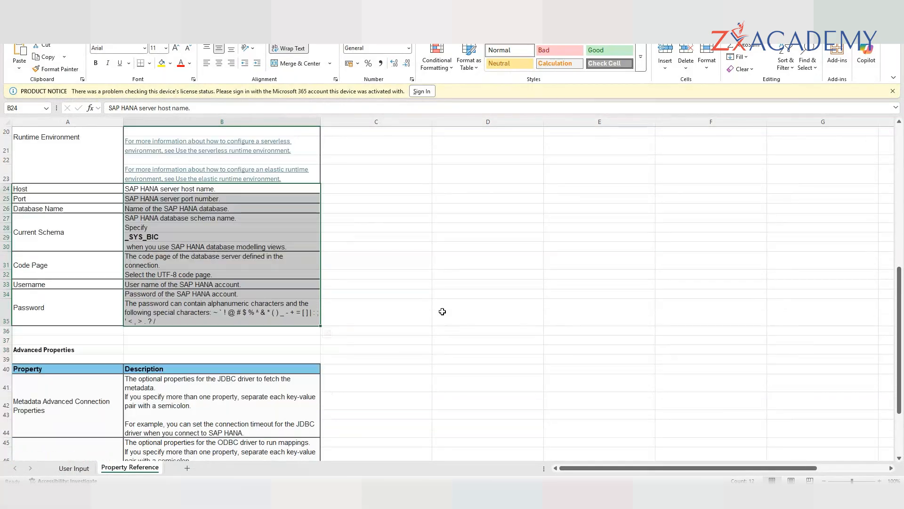
pyautogui.scroll(-2, 443, 312)
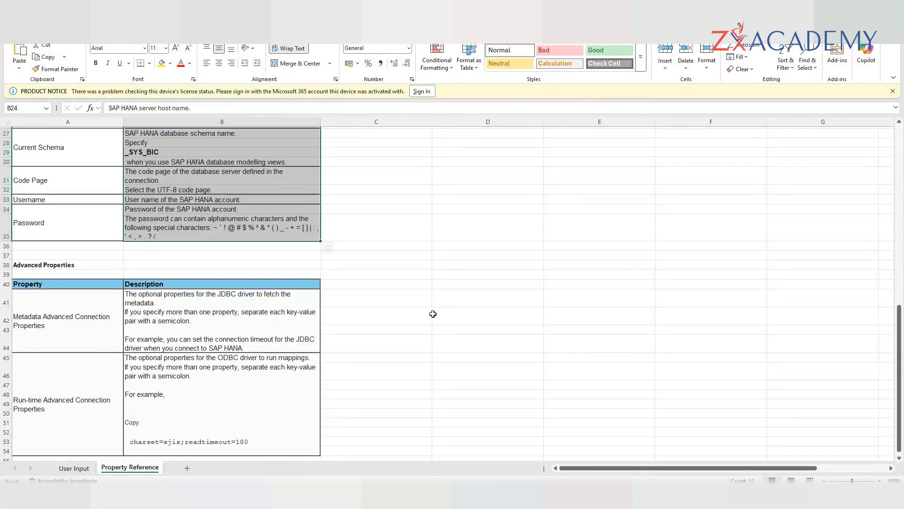
pyautogui.scroll(2, 433, 314)
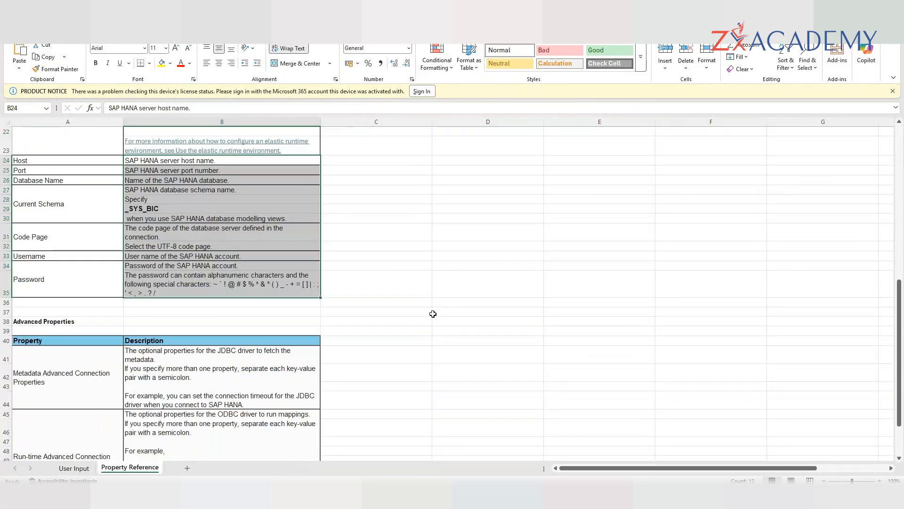
pyautogui.click(433, 313)
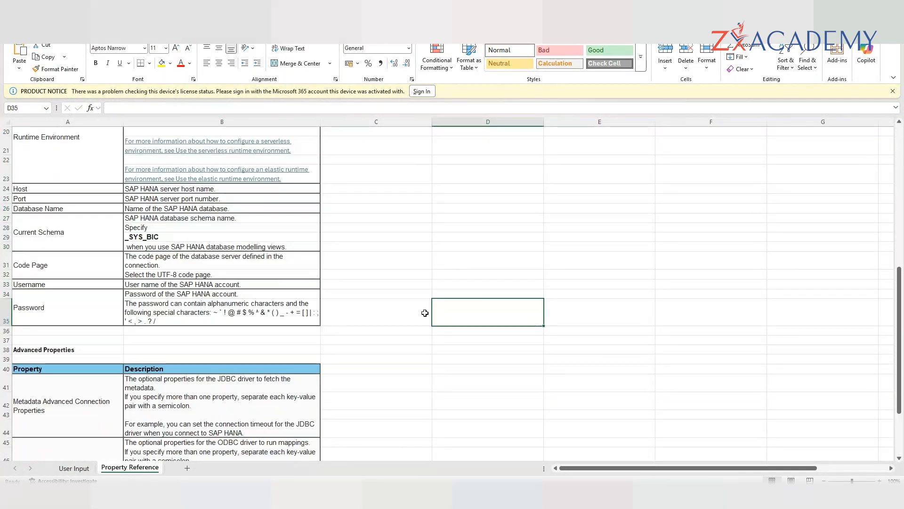
# - Select the top block of property descriptions and scroll down through the sheet
pyautogui.scroll(1, 420, 313)
pyautogui.scroll(2, 380, 254)
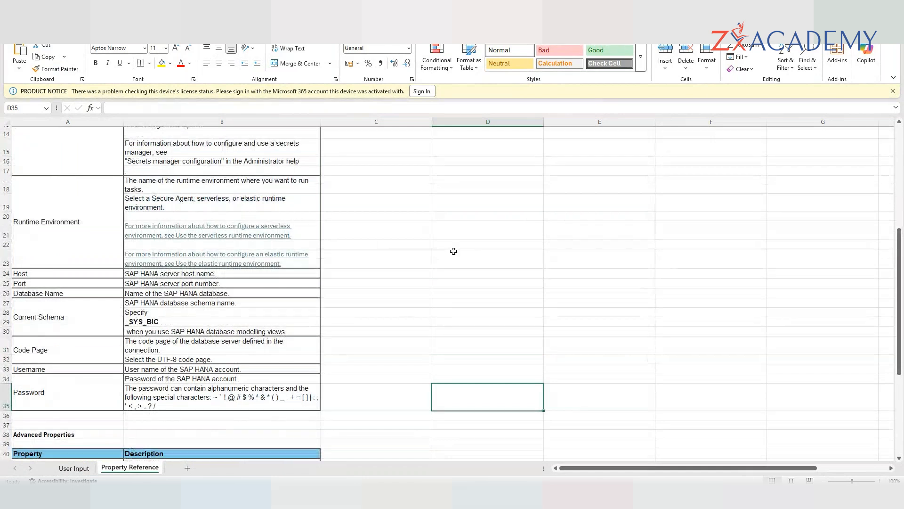
pyautogui.scroll(4, 454, 251)
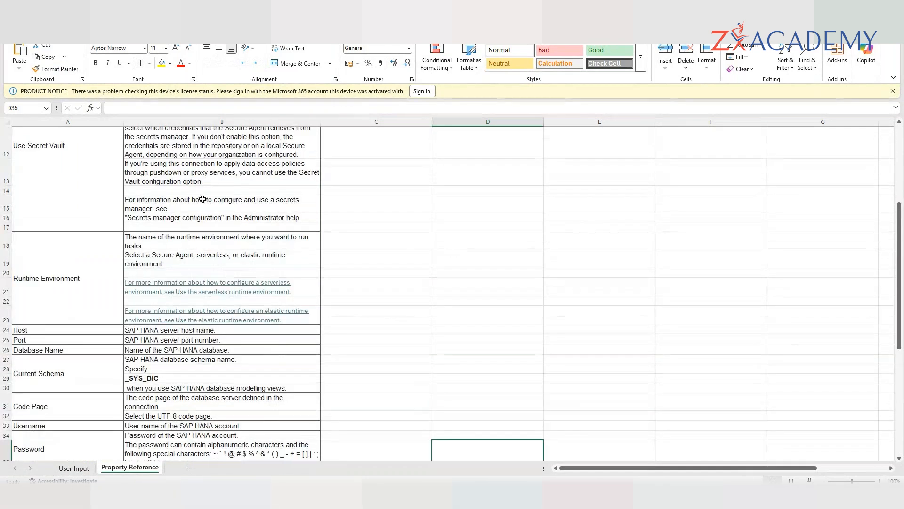
pyautogui.scroll(2, 212, 197)
pyautogui.scroll(3, 29, 141)
pyautogui.moveTo(29, 141); pyautogui.dragTo(238, 315)
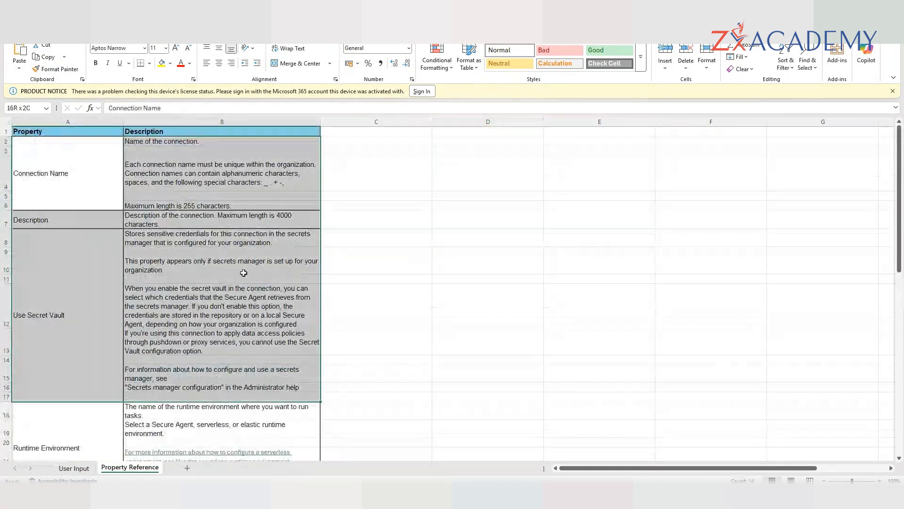
pyautogui.scroll(-2, 238, 315)
pyautogui.scroll(-1, 111, 311)
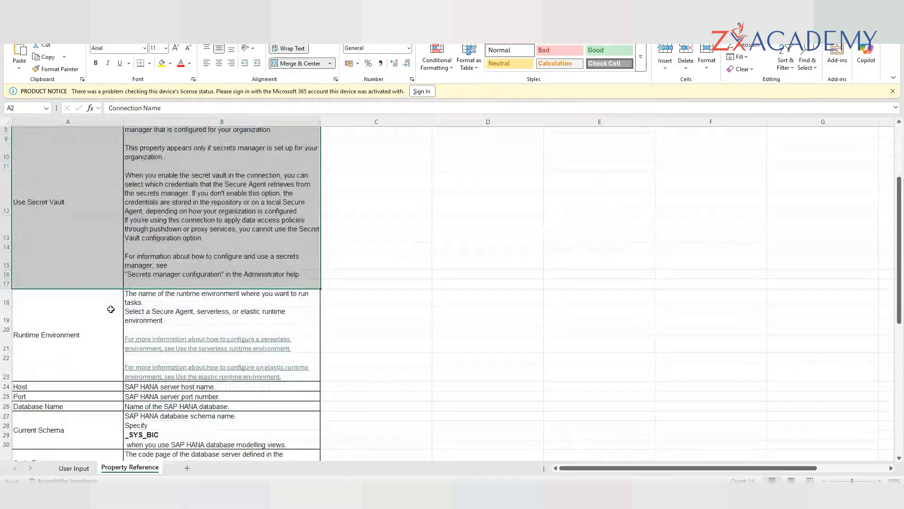
pyautogui.scroll(-1, 111, 311)
# - Check the Host property on User Input, then review the secret vault descriptions on Property Reference
pyautogui.click(75, 468)
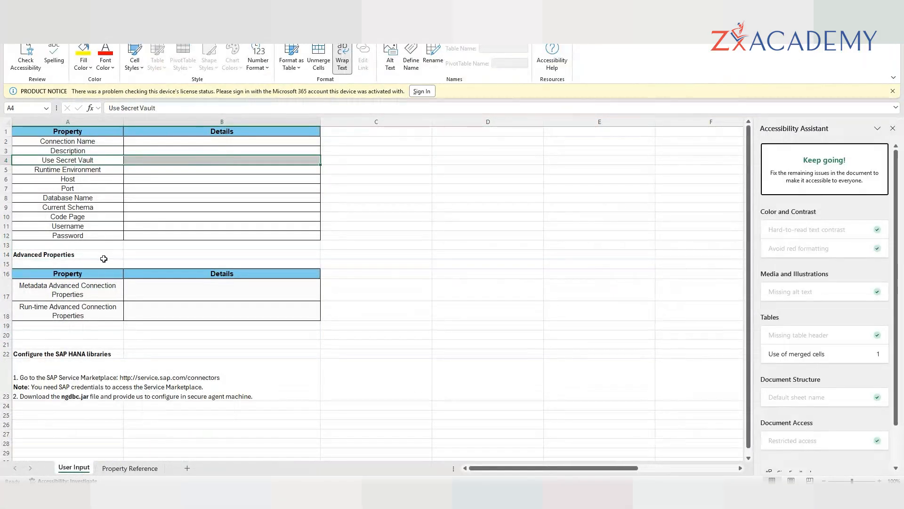
pyautogui.click(91, 181)
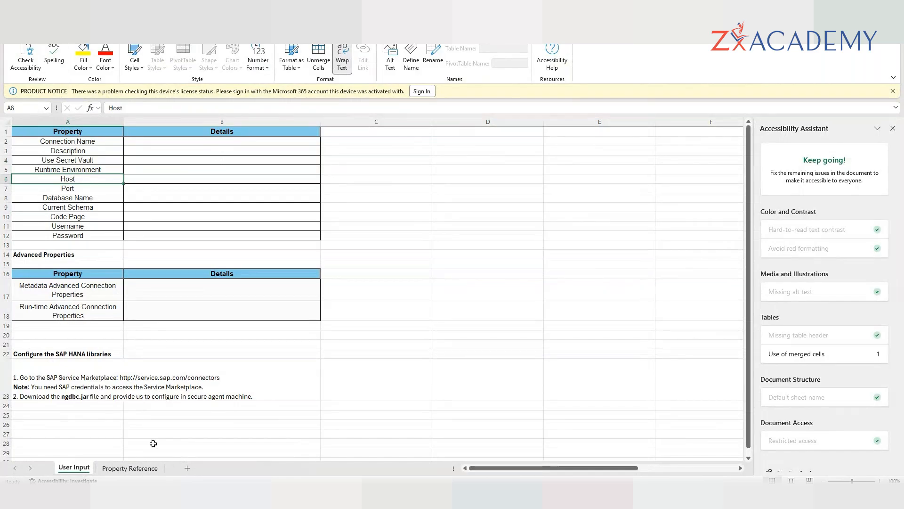
pyautogui.click(136, 468)
pyautogui.scroll(1, 212, 227)
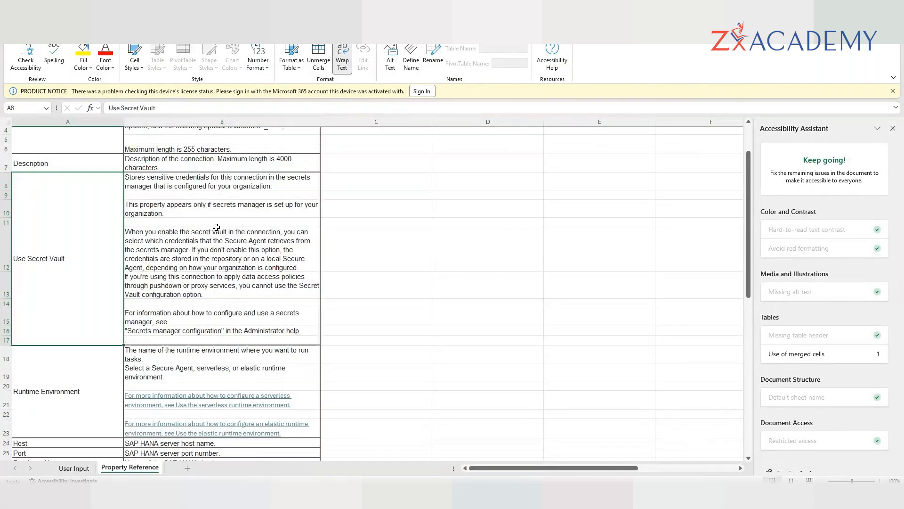
pyautogui.click(164, 182)
pyautogui.click(164, 203)
# - Review the Runtime Environment and metadata property descriptions, close the Accessibility Assistant, and switch to File Explorer
pyautogui.scroll(-1, 176, 243)
pyautogui.click(73, 326)
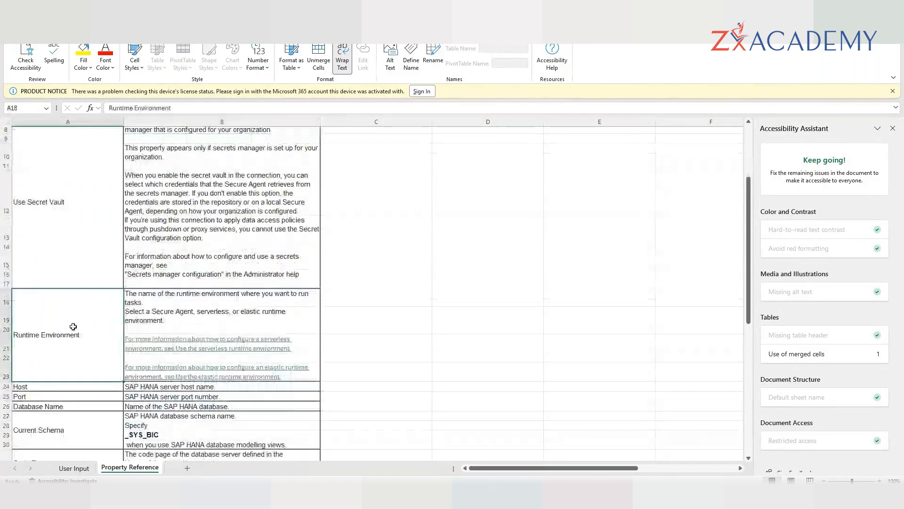
pyautogui.scroll(-2, 74, 301)
pyautogui.scroll(-3, 181, 330)
pyautogui.click(183, 357)
pyautogui.scroll(-2, 269, 346)
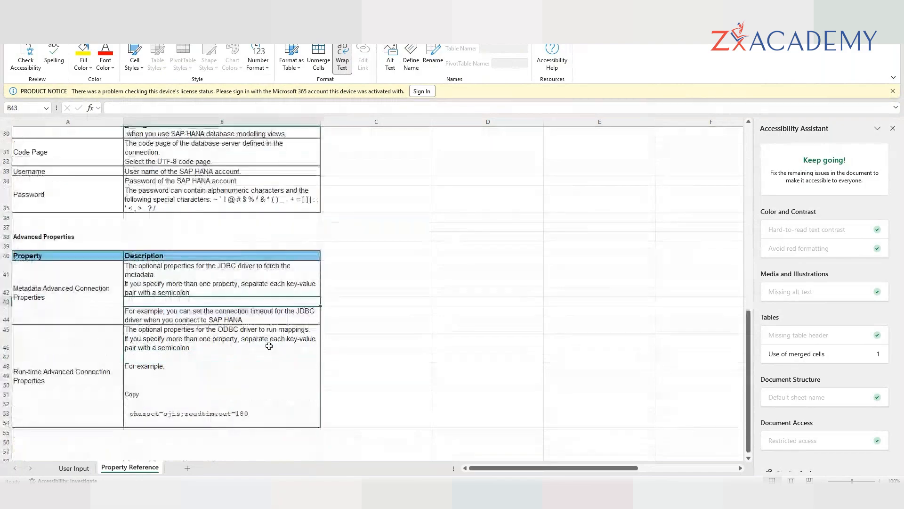
pyautogui.click(192, 272)
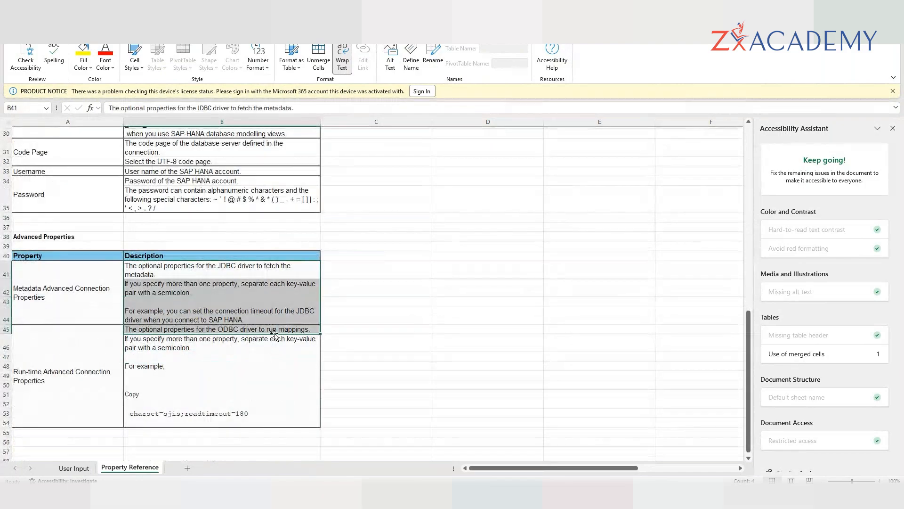
pyautogui.click(492, 333)
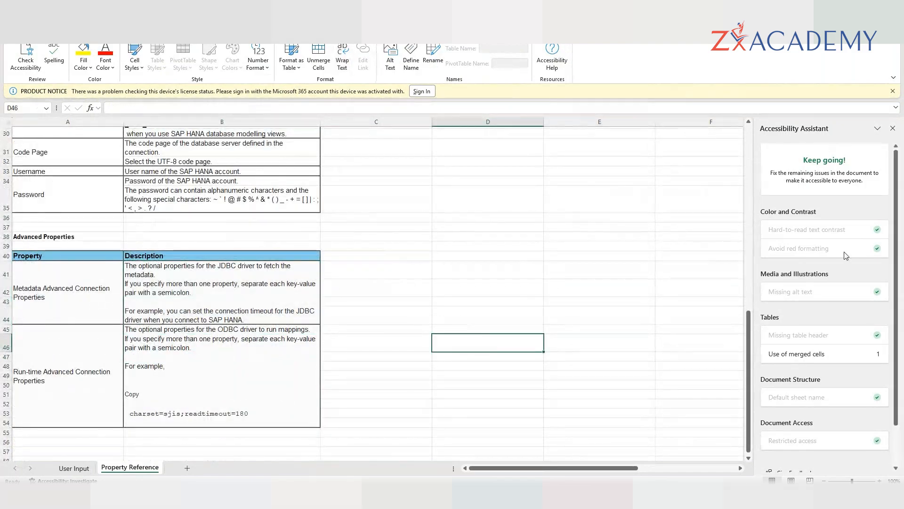
pyautogui.click(892, 129)
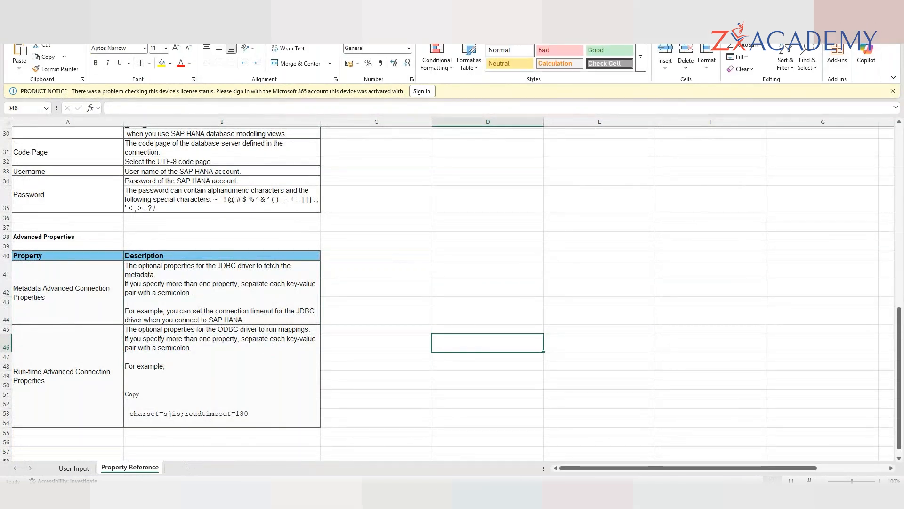
pyautogui.hotkey('alt', 'Tab')
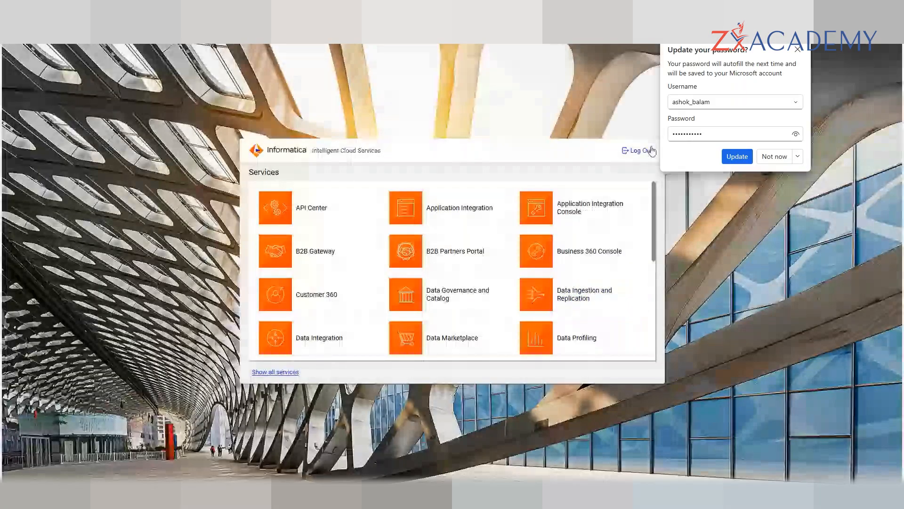
# - Dismiss Edge's save-password prompt and bring the Administrator Connections page back to the front
pyautogui.click(737, 156)
pyautogui.scroll(-5, 333, 314)
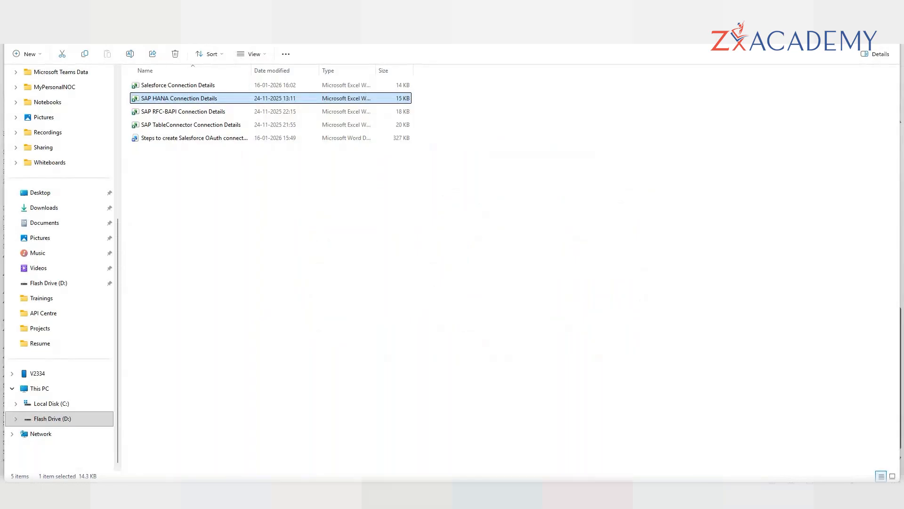
pyautogui.click(433, 495)
pyautogui.click(330, 446)
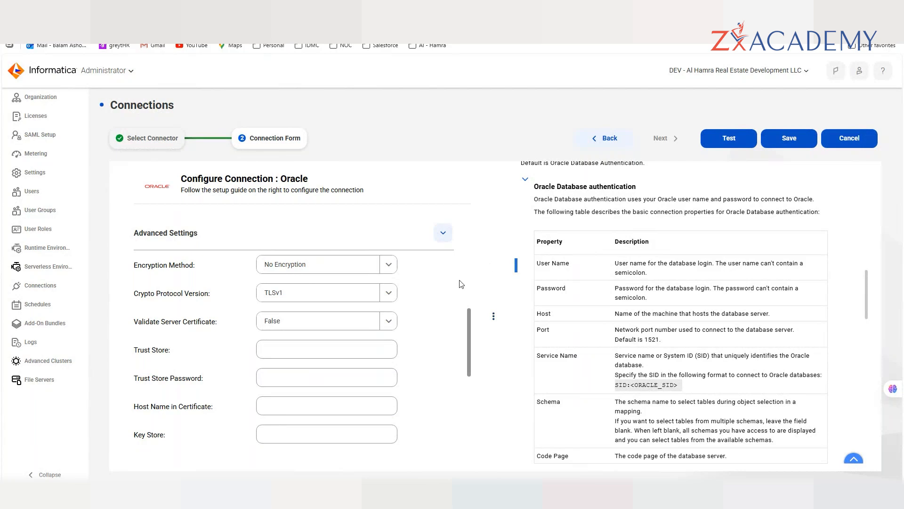
# - Open Data Profiling in a new browser tab from the Informatica services list
pyautogui.scroll(-2, 419, 312)
pyautogui.scroll(-3, 419, 312)
pyautogui.hotkey('alt', 'Tab')
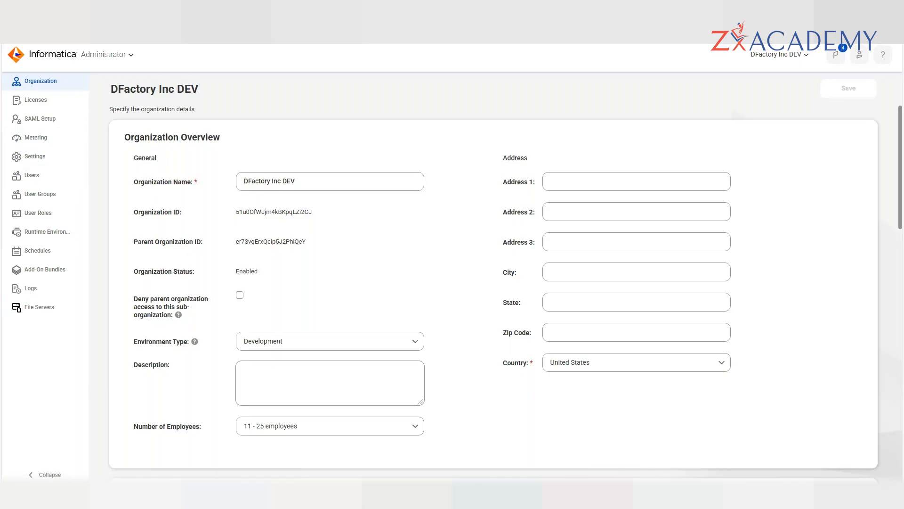
pyautogui.click(117, 54)
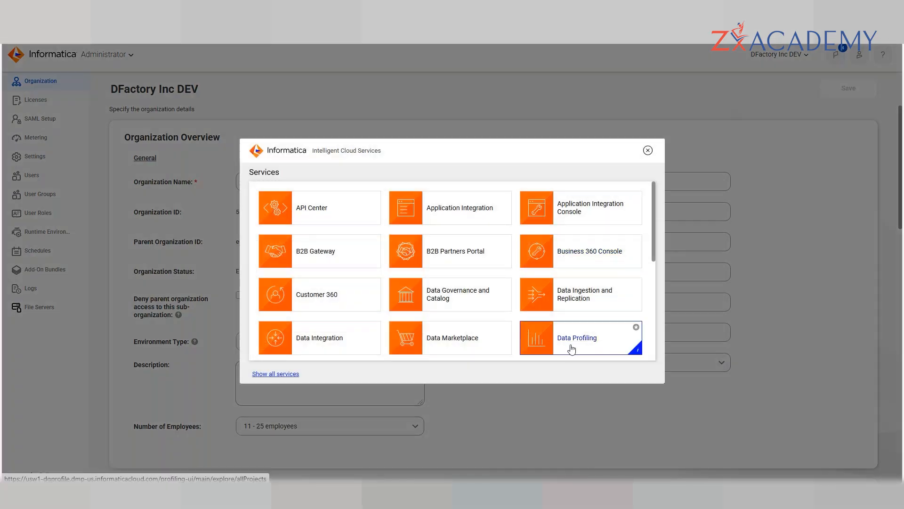
pyautogui.rightClick(570, 347)
pyautogui.click(610, 185)
pyautogui.click(647, 150)
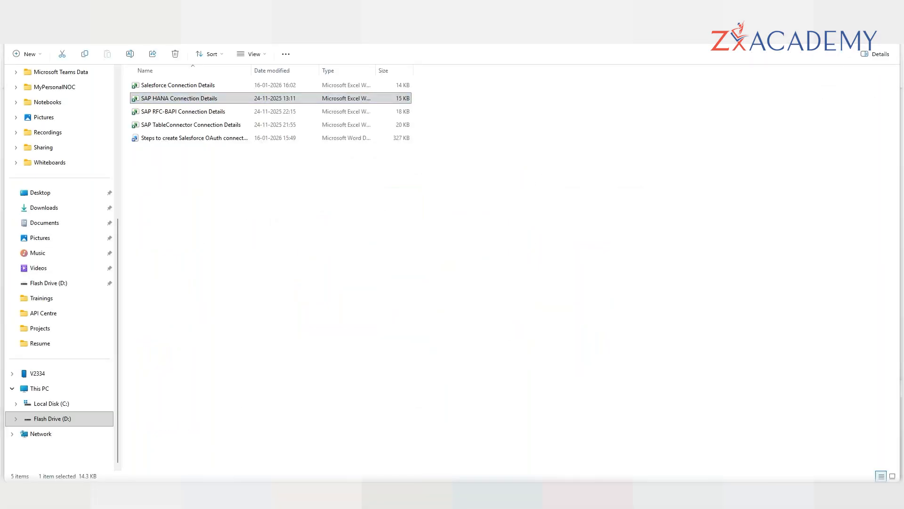
# - Return to the Oracle connection form and launch SQL Server Management Studio 19 via an 'ssms' search
pyautogui.moveTo(490, 455)
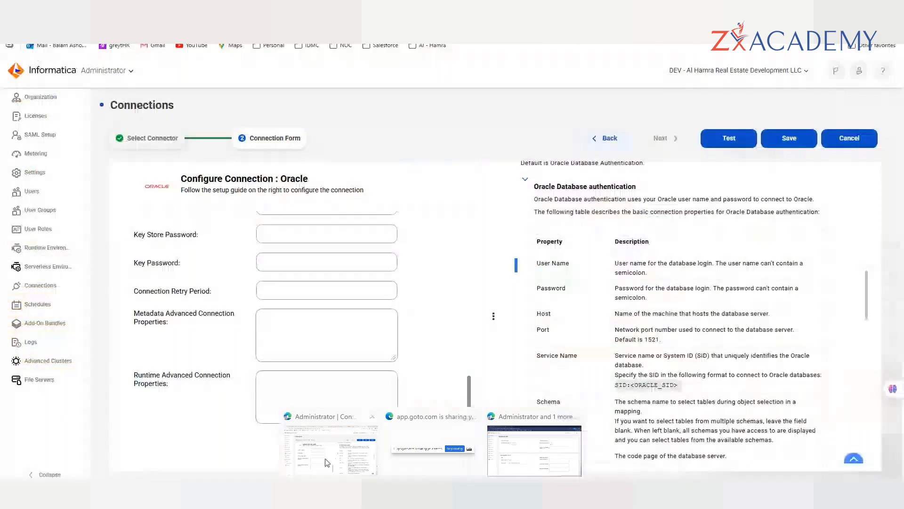
pyautogui.click(330, 454)
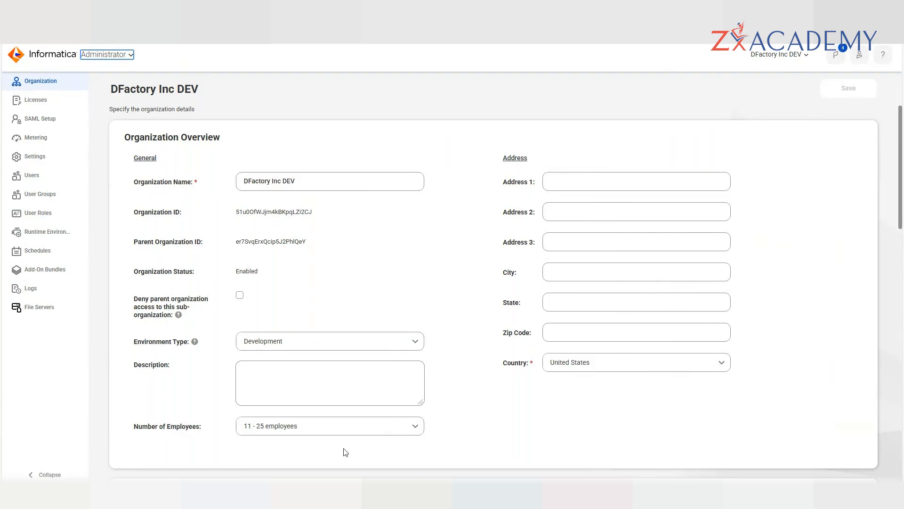
pyautogui.press('super')
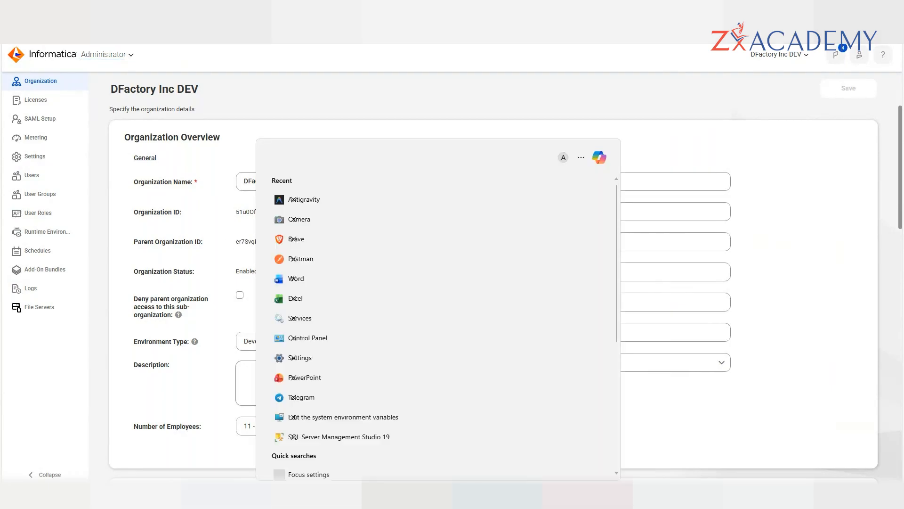
pyautogui.write('ssms')
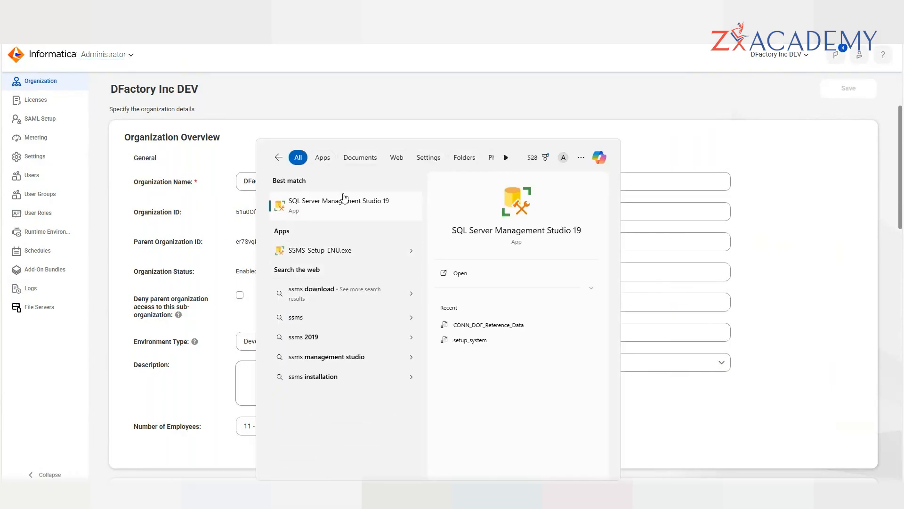
pyautogui.click(311, 218)
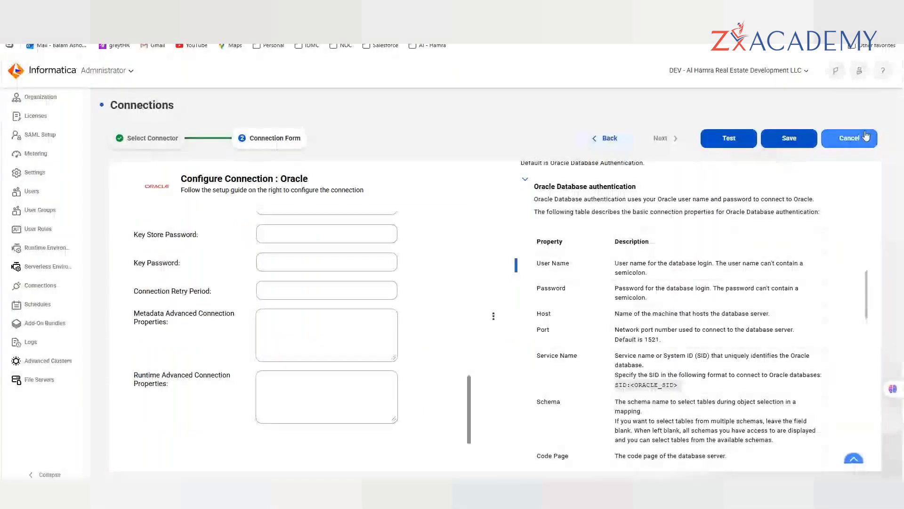
# - Discard the unsaved Oracle connection, browse the Add Connection connector grid, and cancel back
pyautogui.click(867, 138)
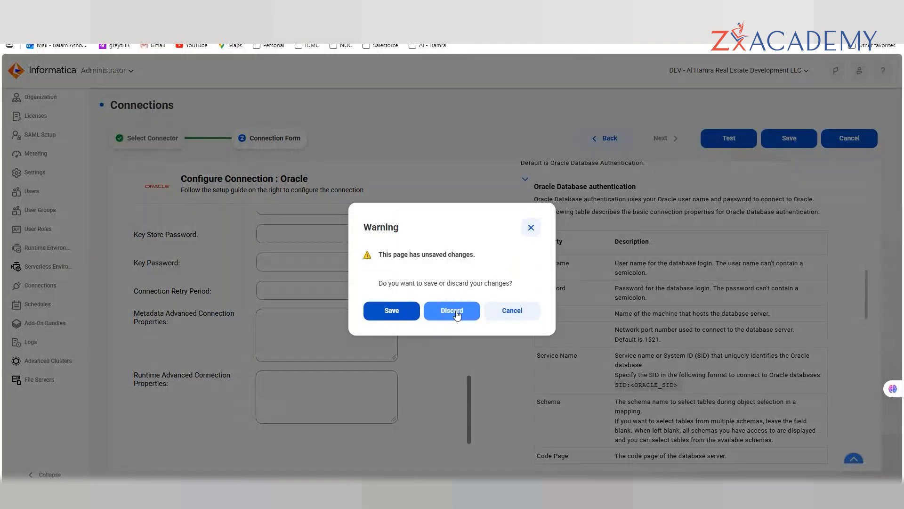
pyautogui.click(456, 311)
pyautogui.click(839, 110)
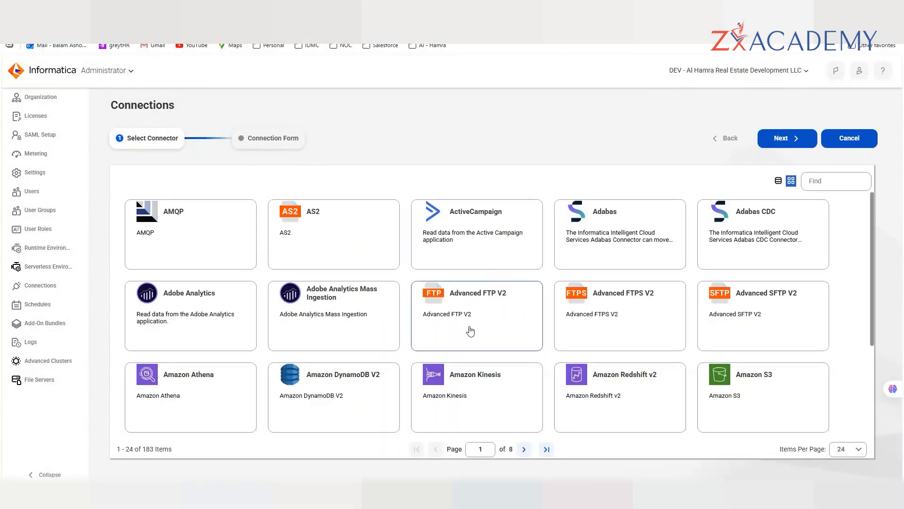
pyautogui.scroll(-3, 470, 328)
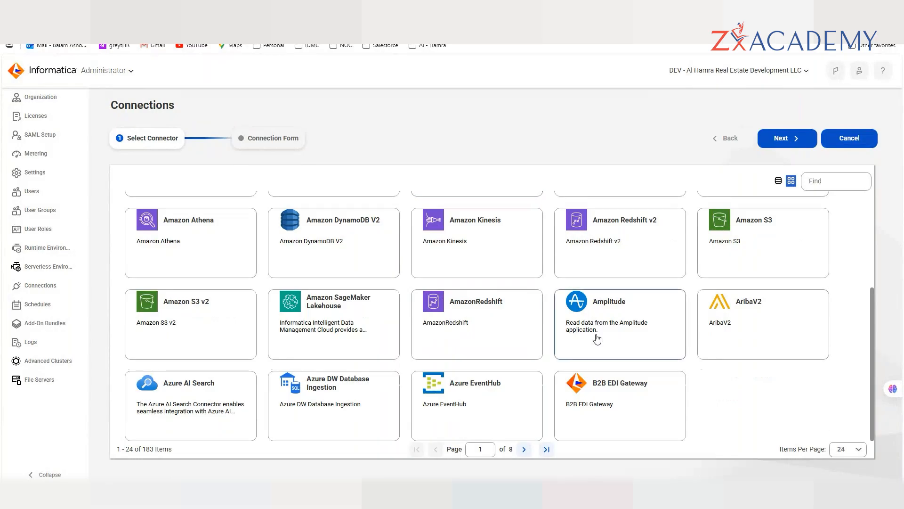
pyautogui.click(843, 139)
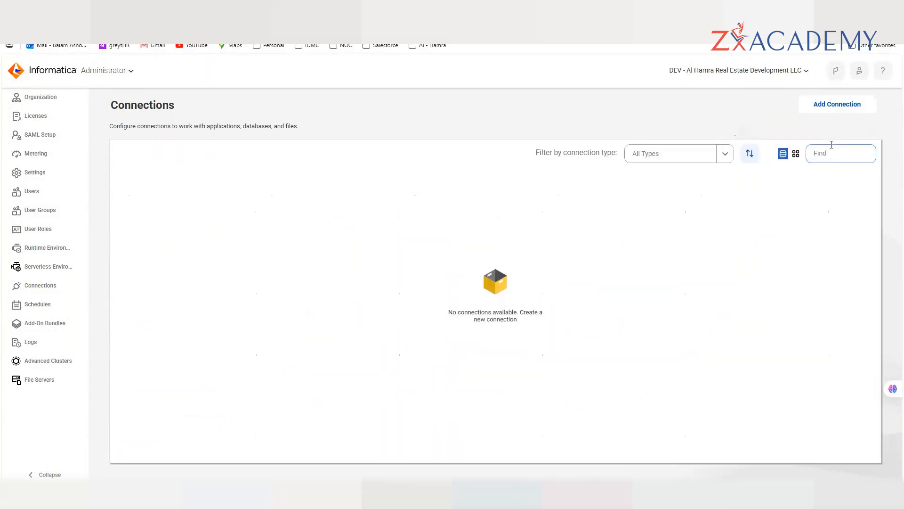
# - Open the AHREDIDMCDEV agent group's Enable or Disable Services, Connectors dialog on its Connectors tab
pyautogui.click(41, 248)
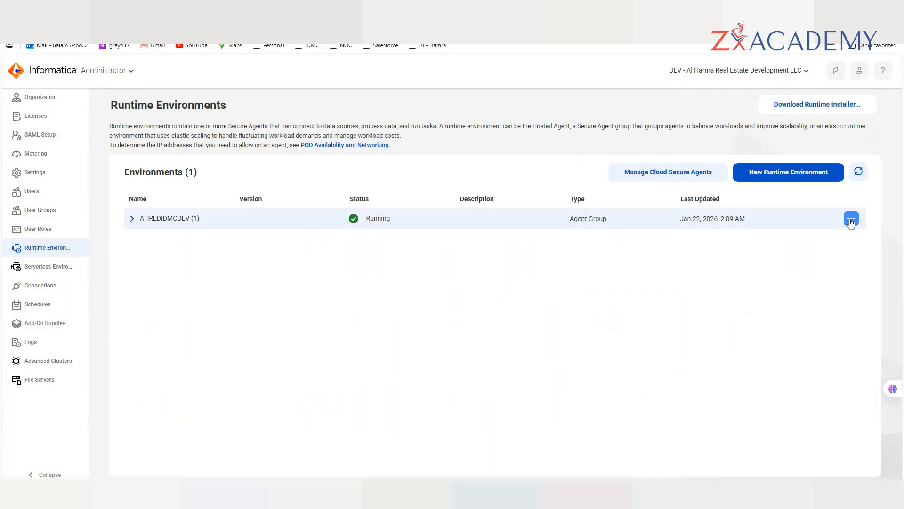
pyautogui.click(851, 220)
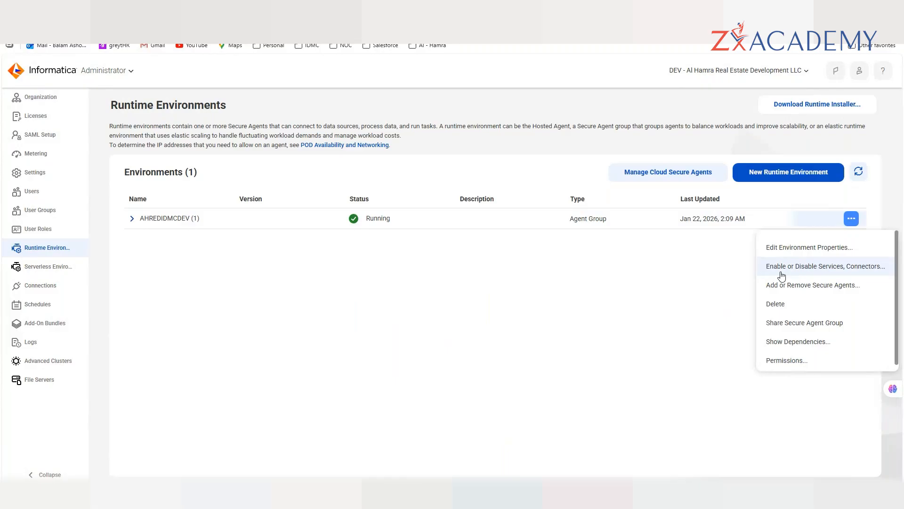
pyautogui.click(807, 273)
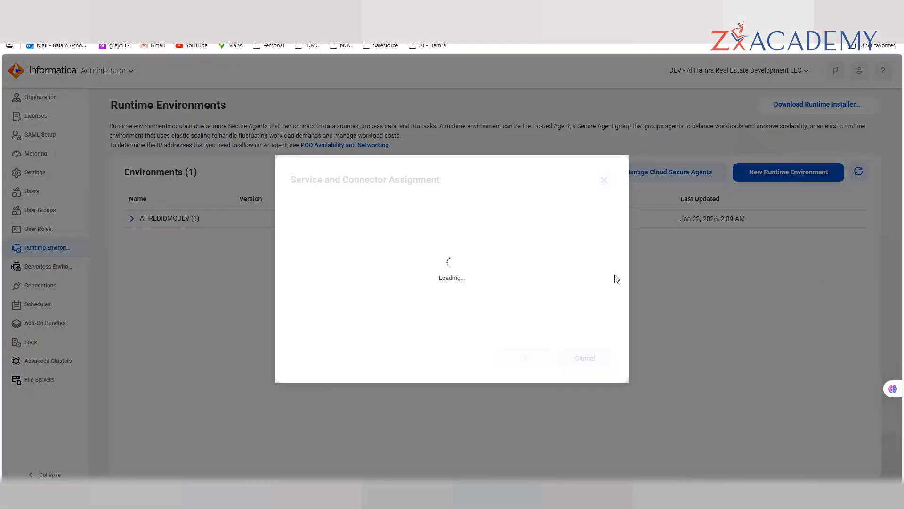
pyautogui.click(366, 200)
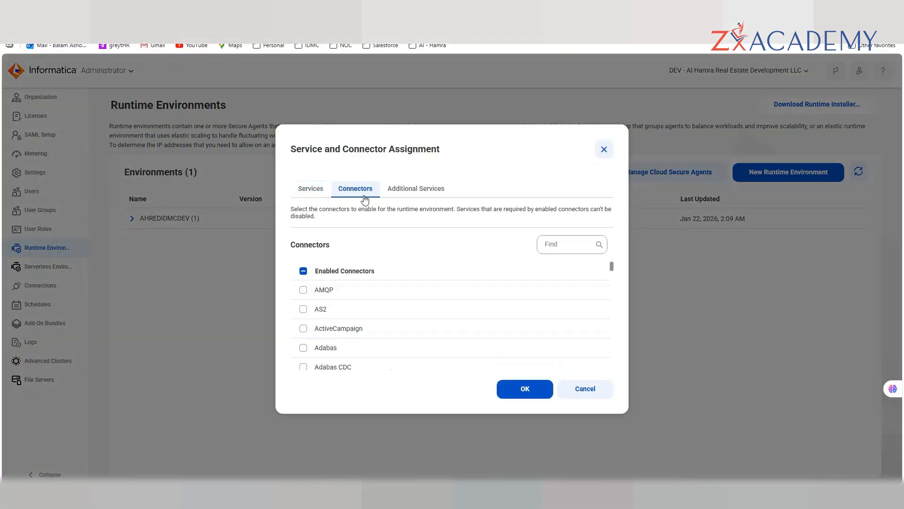
# - Search the connector list for 'sap', 'sales' and 'ora', then close without changes
pyautogui.click(548, 246)
pyautogui.write('sap')
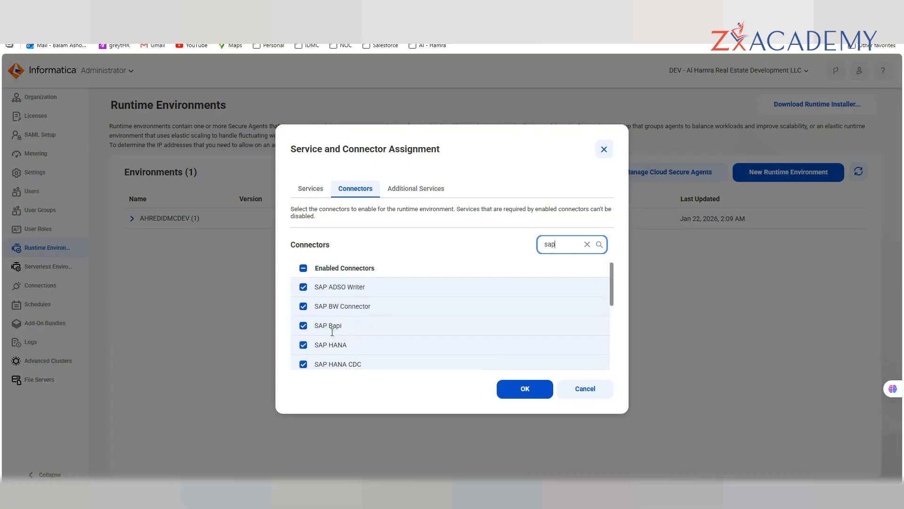
pyautogui.scroll(-1, 332, 332)
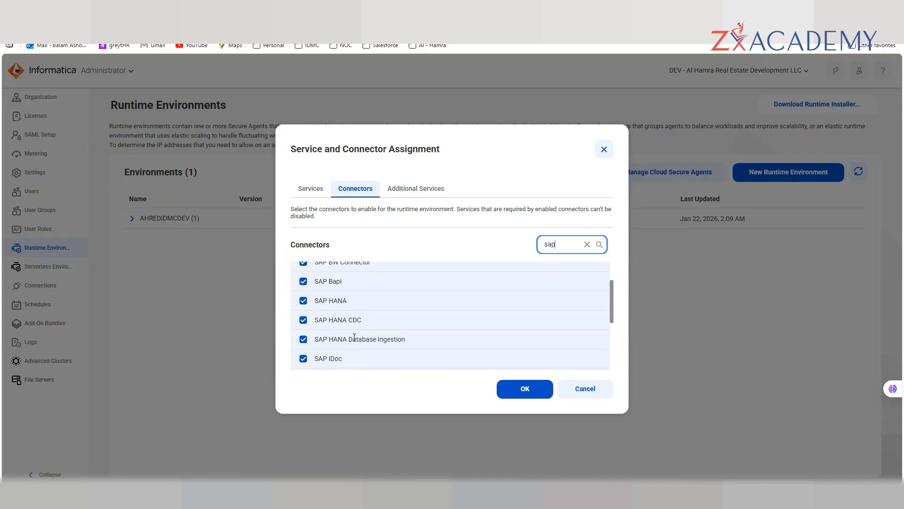
pyautogui.scroll(-3, 354, 337)
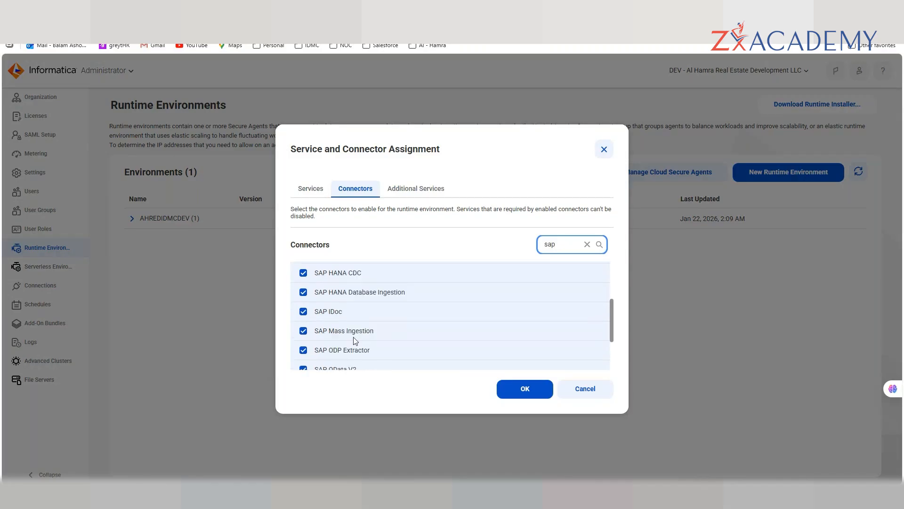
pyautogui.scroll(5, 354, 339)
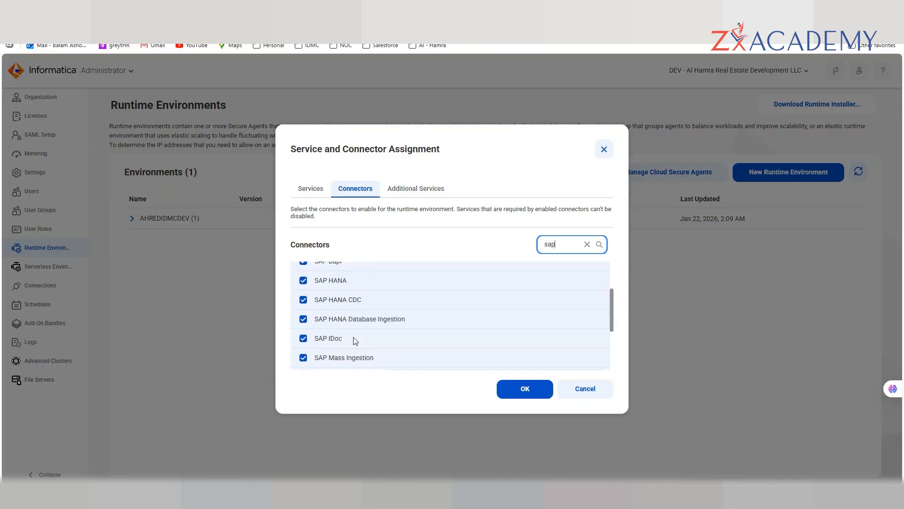
pyautogui.doubleClick(575, 250)
pyautogui.write('sales')
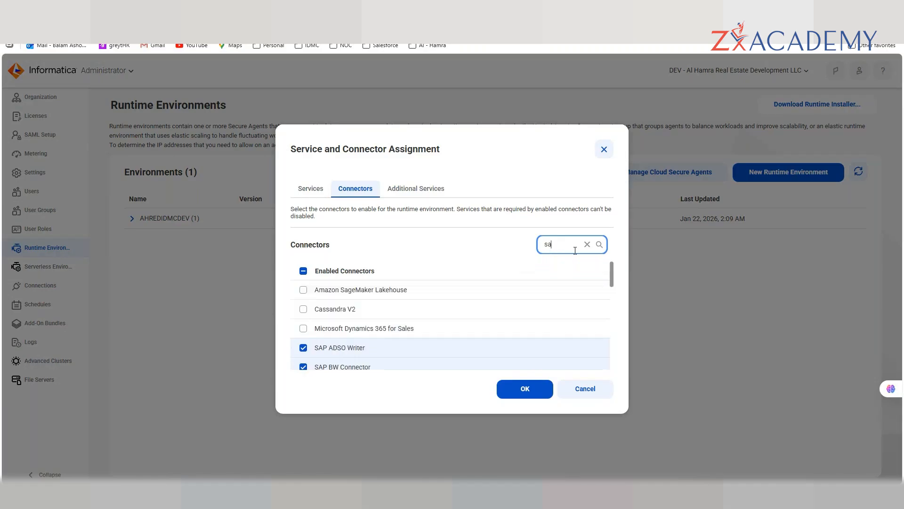
pyautogui.scroll(-1, 381, 298)
pyautogui.press('BackSpace')
pyautogui.press('BackSpace')
pyautogui.press('BackSpace')
pyautogui.press('BackSpace')
pyautogui.press('BackSpace')
pyautogui.write('ora')
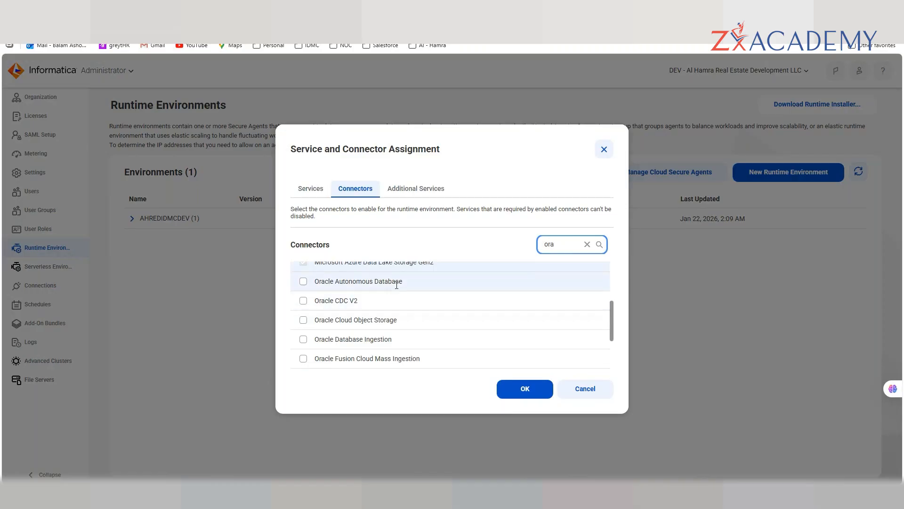
pyautogui.scroll(-3, 367, 326)
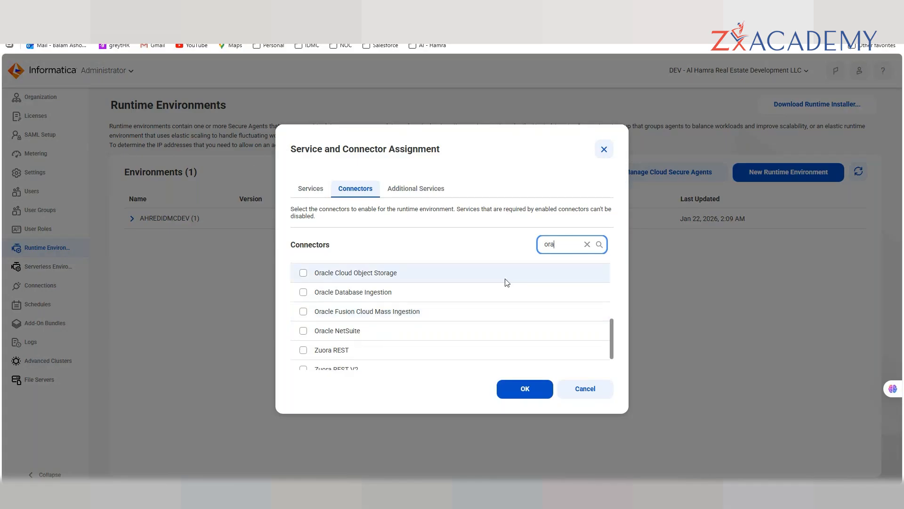
pyautogui.click(605, 149)
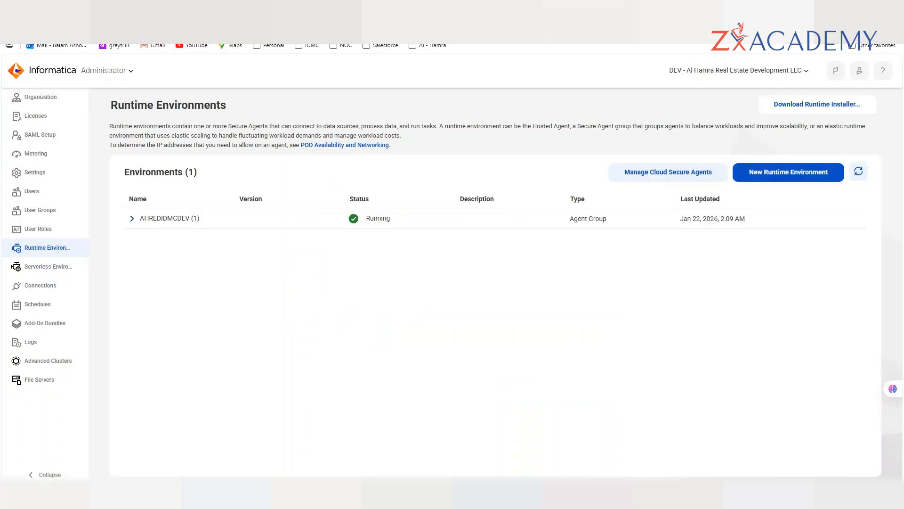
# - Connect SSMS to the local SQL Server, minimize it, and bring up the Data Profiling projects list
pyautogui.click(632, 442)
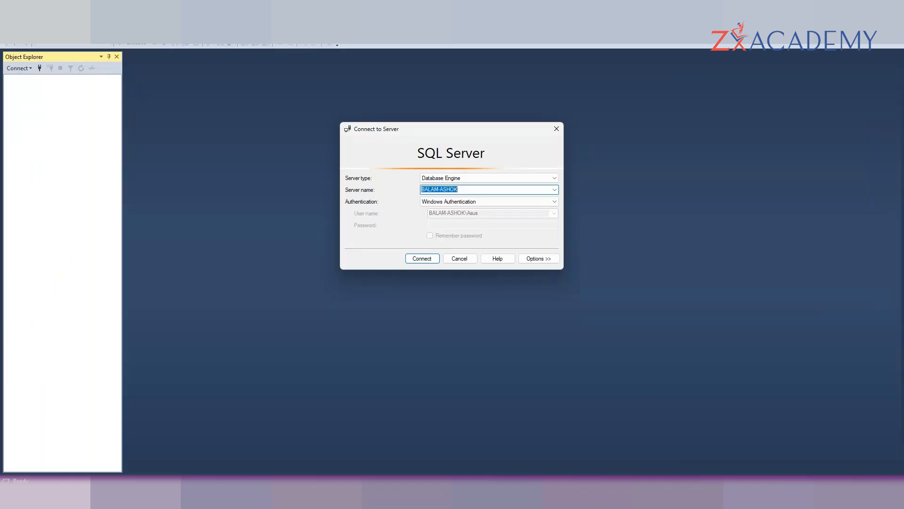
pyautogui.click(421, 258)
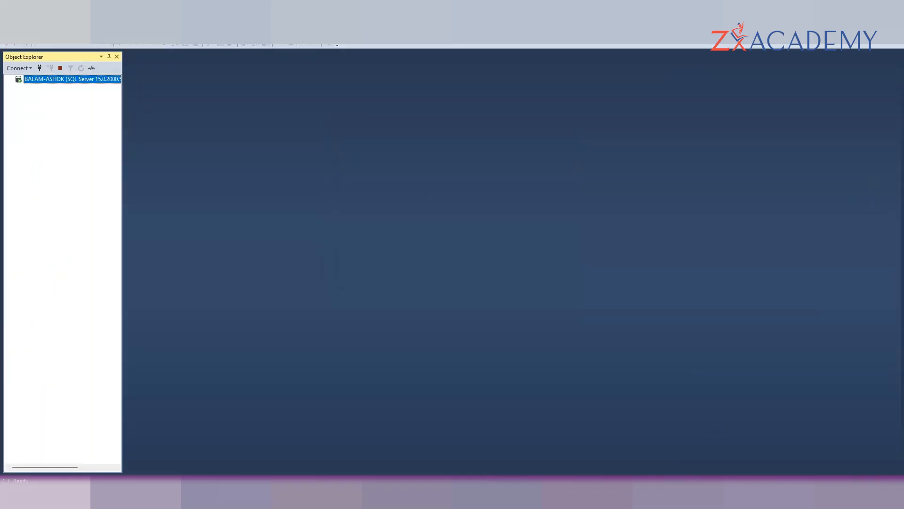
pyautogui.click(853, 6)
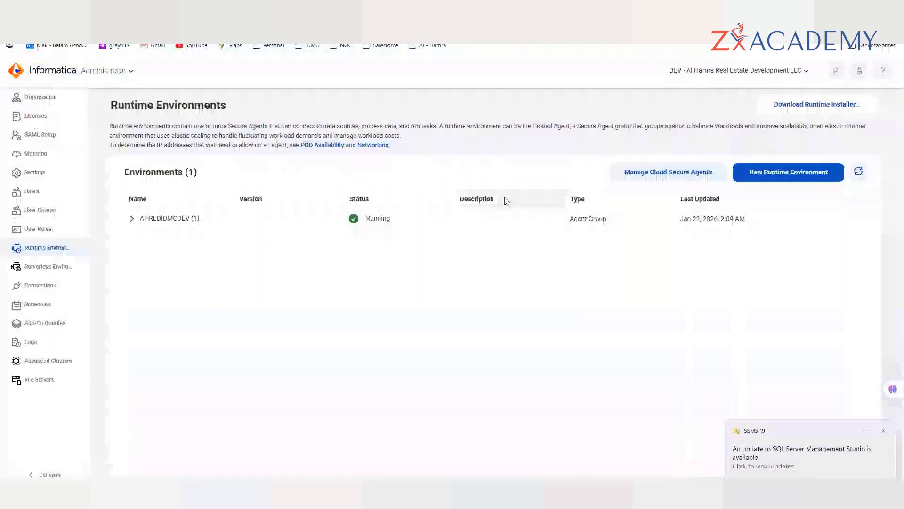
pyautogui.moveTo(426, 492)
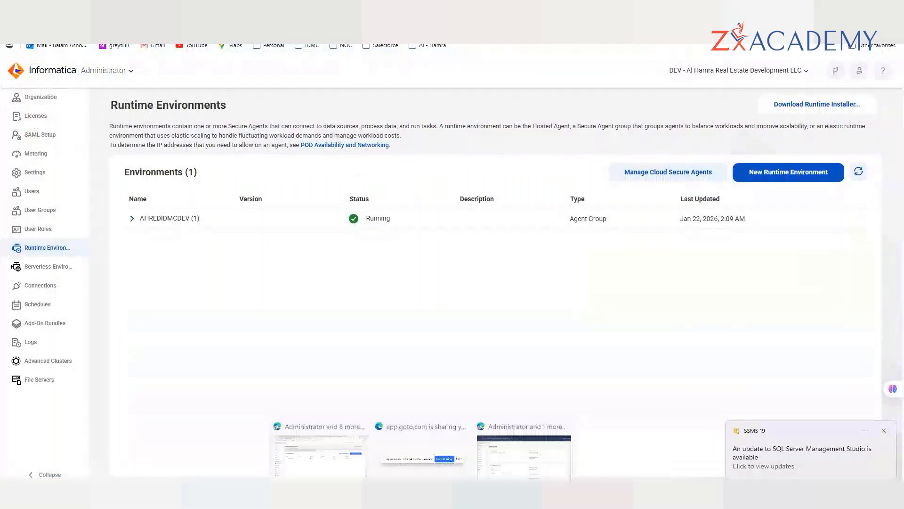
pyautogui.click(509, 447)
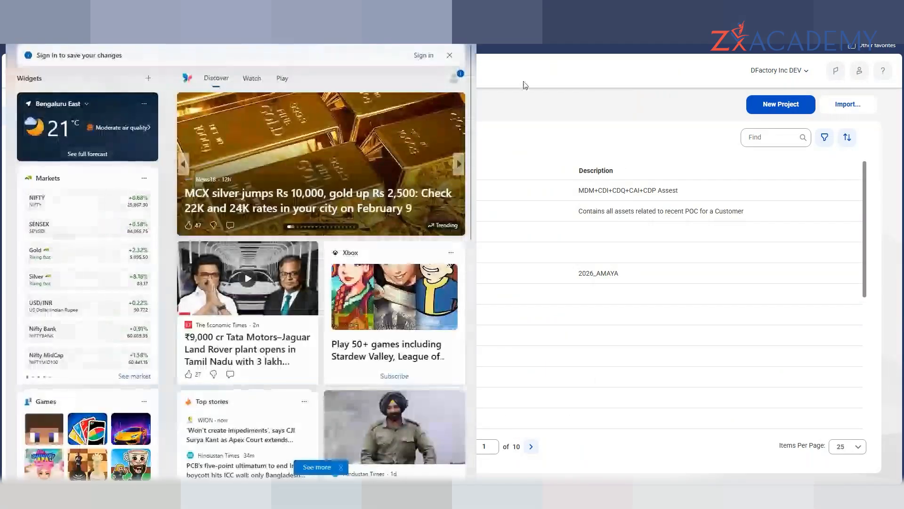
pyautogui.click(525, 84)
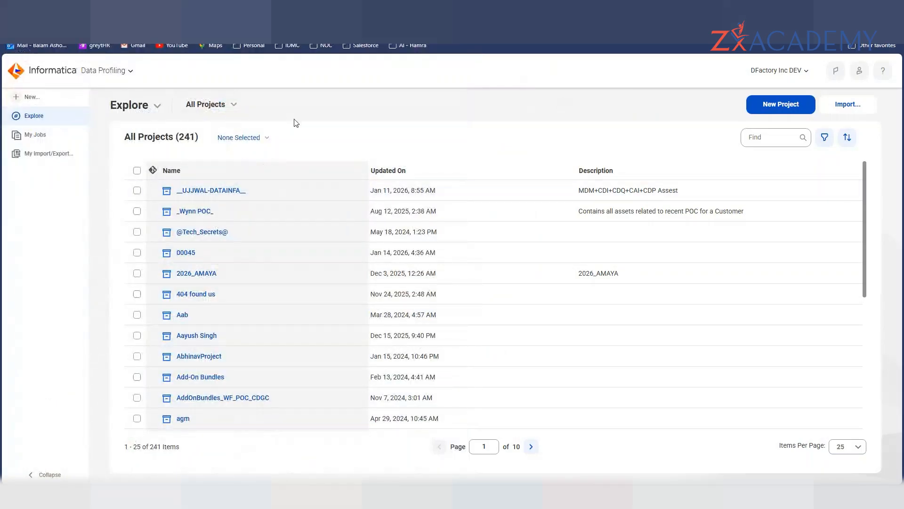
# - Close the New asset chooser without creating anything, then open the first project in the Explore list
pyautogui.click(31, 97)
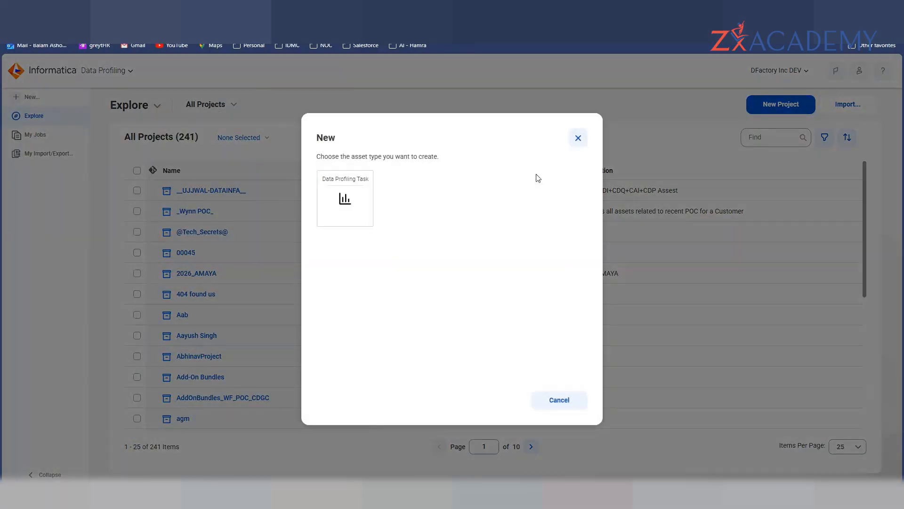
pyautogui.click(578, 138)
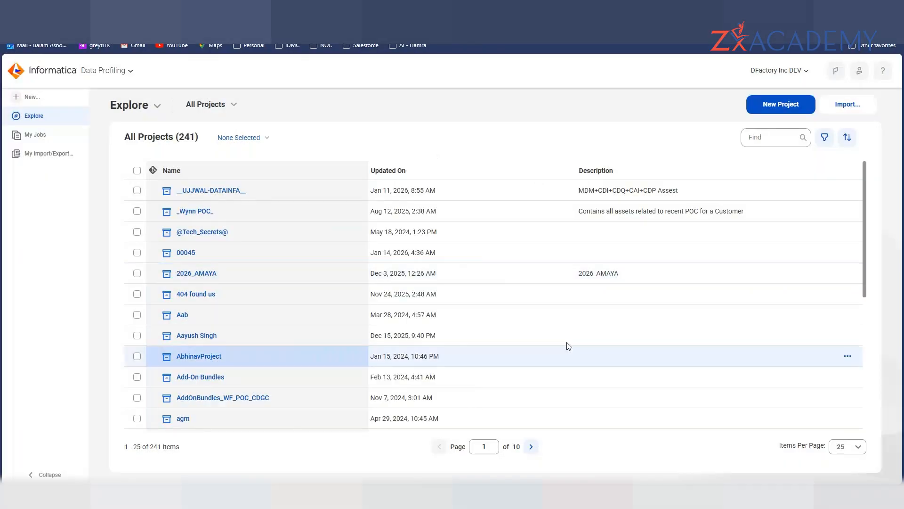
pyautogui.click(204, 195)
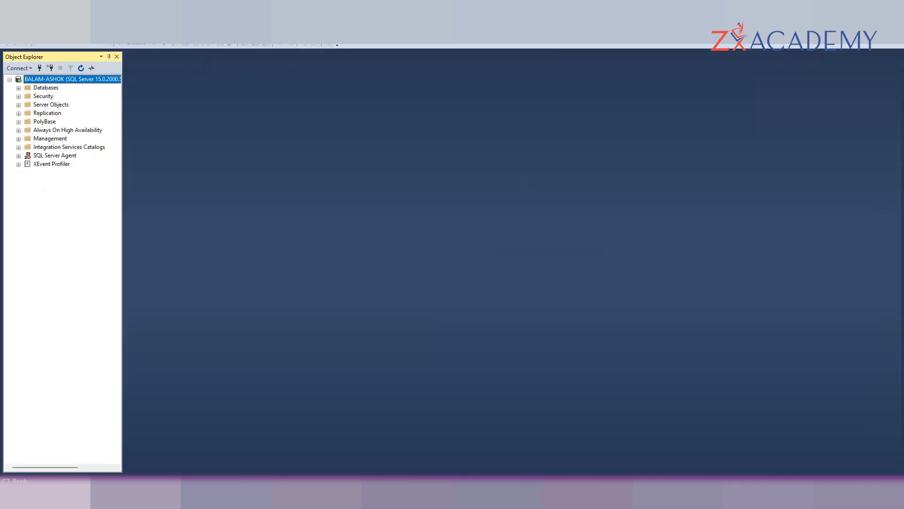
# - List Exceptional_Task's tables, select dbo.Exception_Records_Dashboard, and return to the Profile1 page
pyautogui.click(19, 88)
pyautogui.click(27, 113)
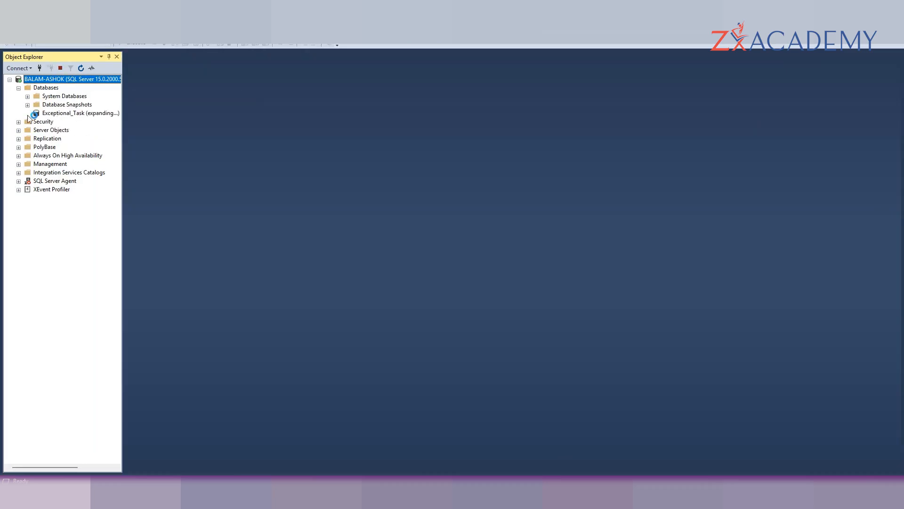
pyautogui.click(36, 130)
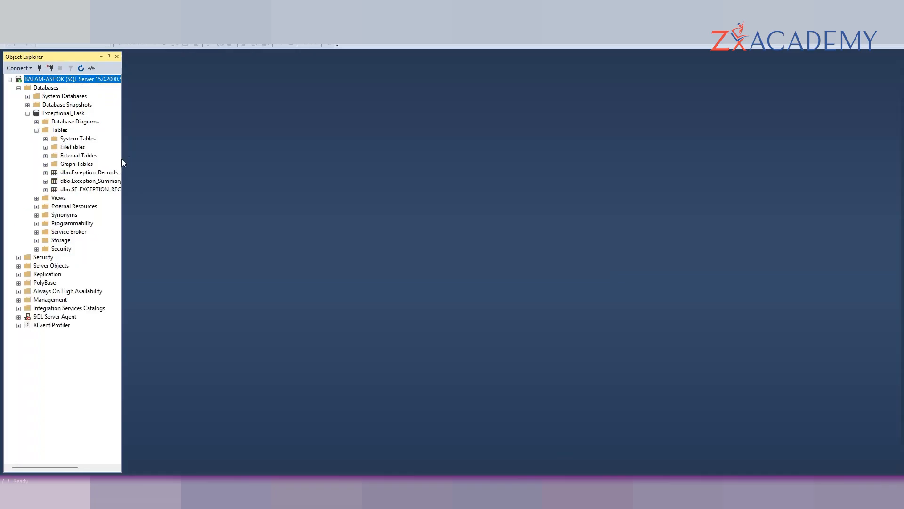
pyautogui.moveTo(122, 159); pyautogui.dragTo(179, 160)
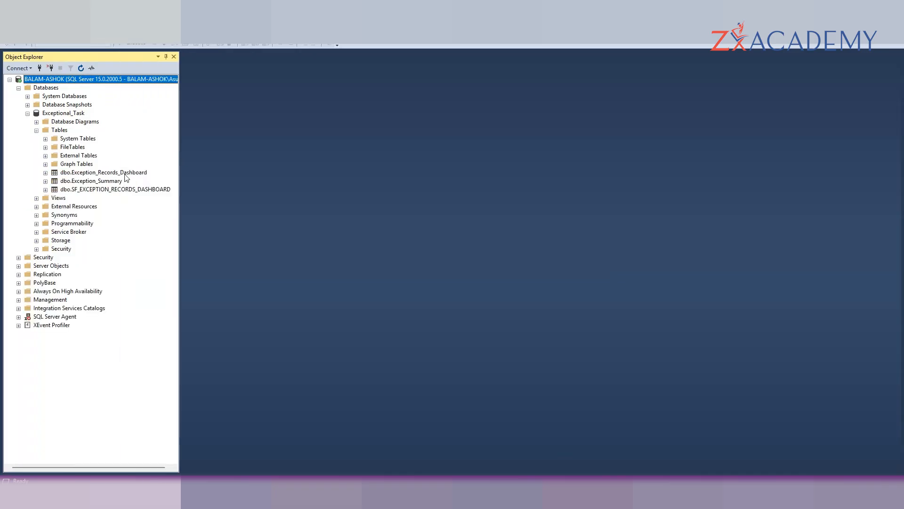
pyautogui.click(124, 173)
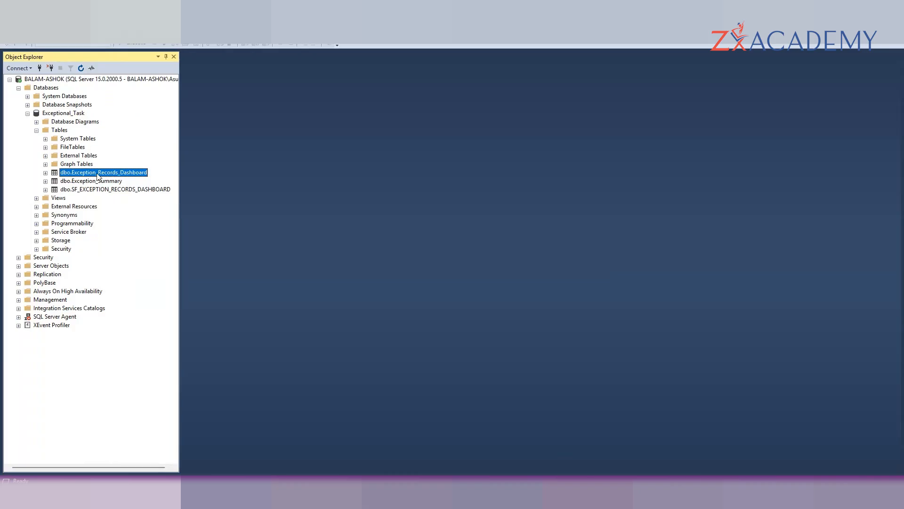
pyautogui.hotkey('alt', 'Tab')
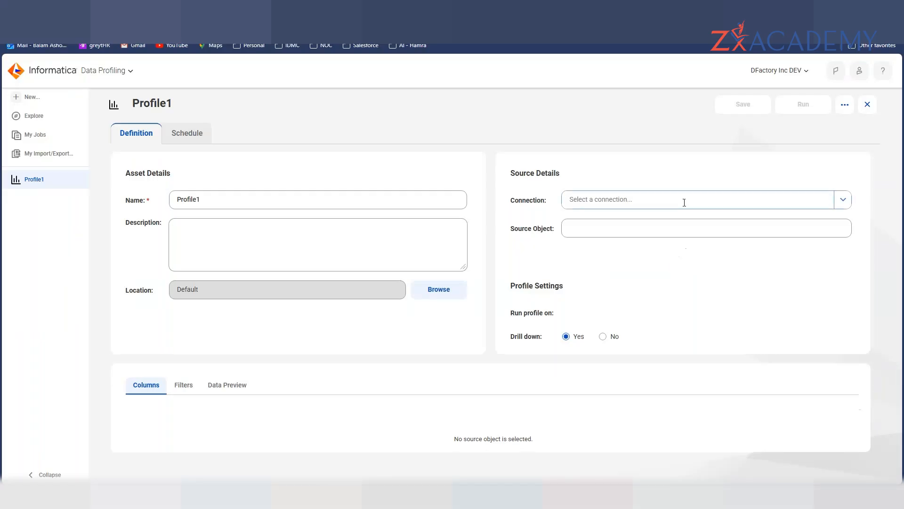
# - Set Profile1's connection to Executive_Dashboard_Reports
pyautogui.click(685, 202)
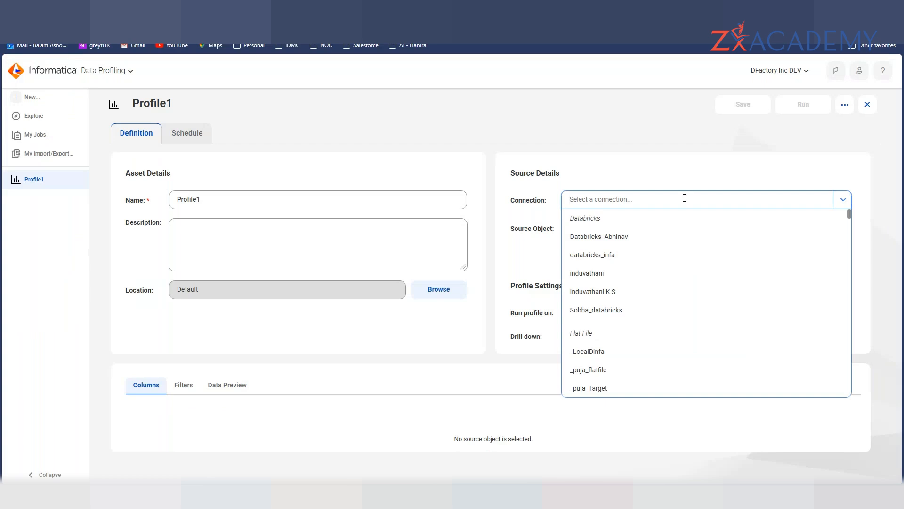
pyautogui.write('as')
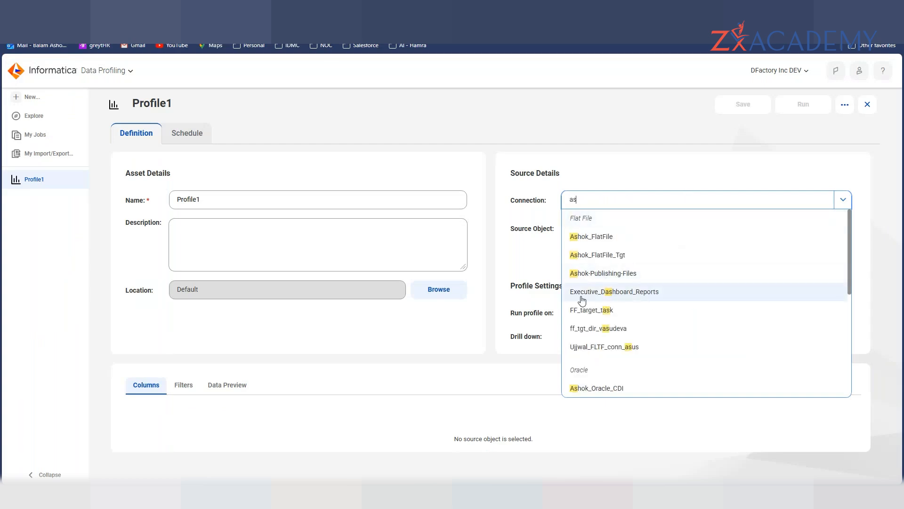
pyautogui.click(627, 292)
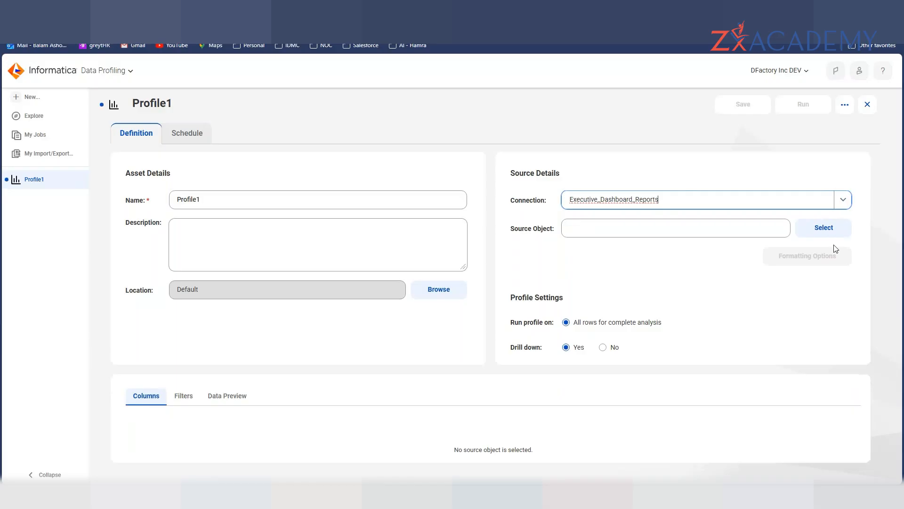
# - Browse for a source object and review the error about no active Secure Agent in GE_INFA_RTE
pyautogui.click(817, 229)
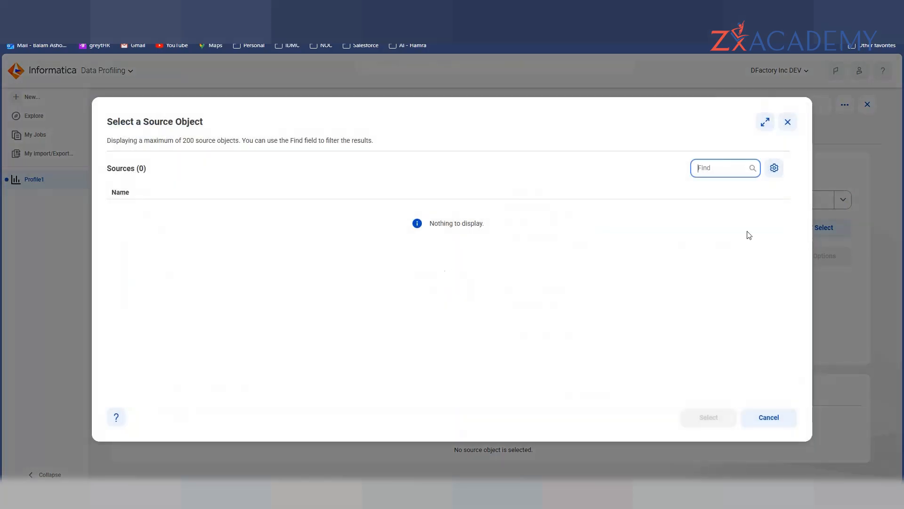
pyautogui.moveTo(401, 102); pyautogui.dragTo(505, 132)
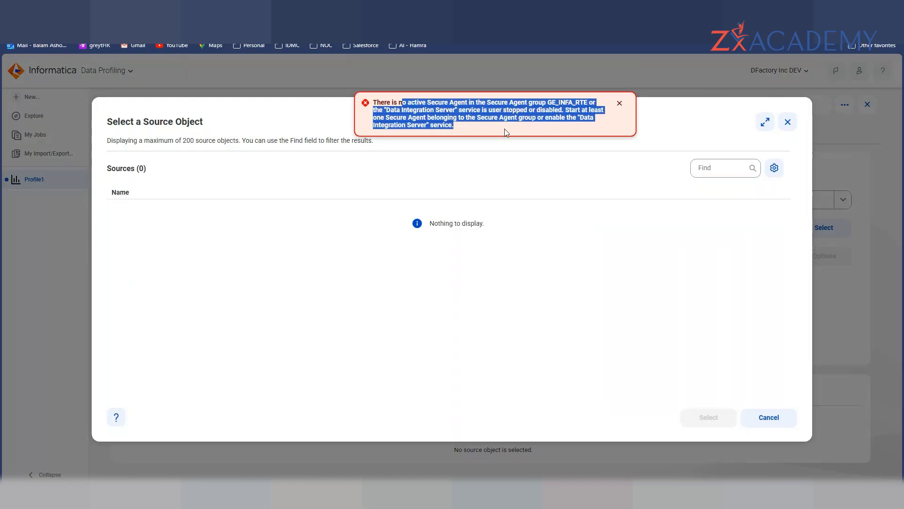
pyautogui.click(454, 134)
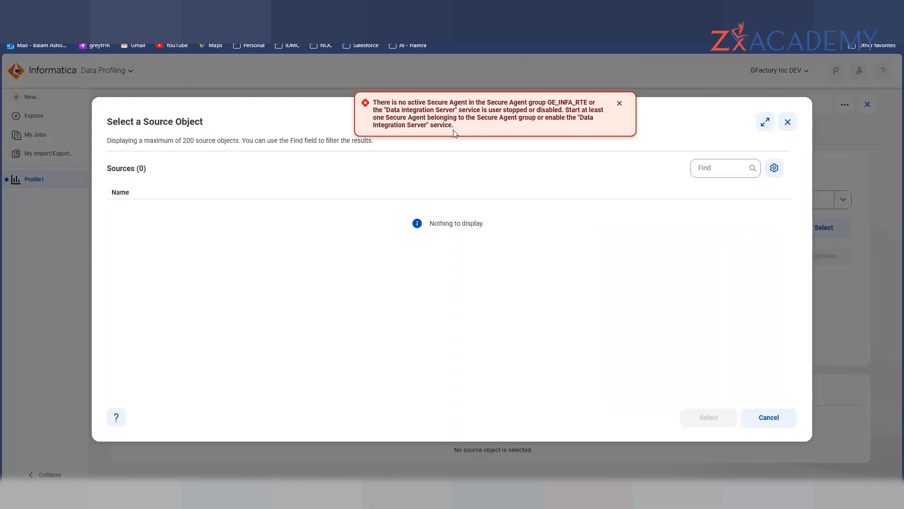
pyautogui.click(765, 122)
pyautogui.click(875, 86)
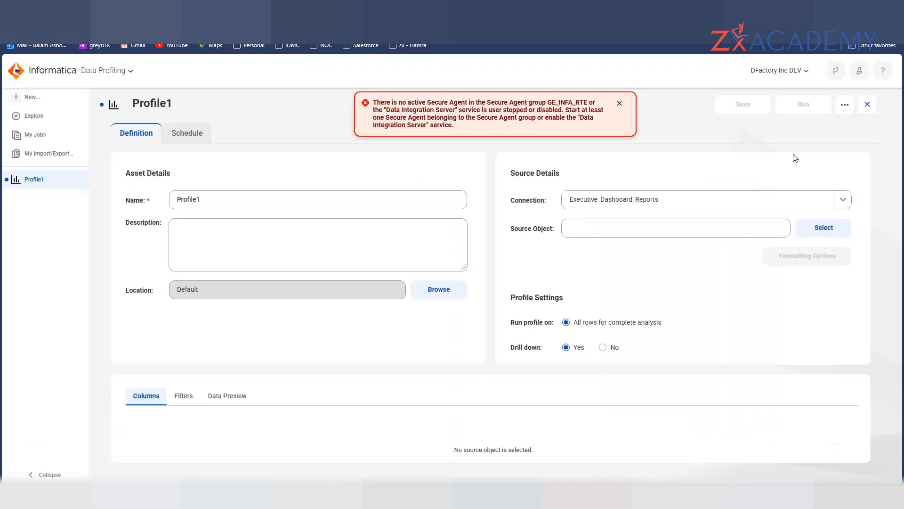
pyautogui.click(845, 202)
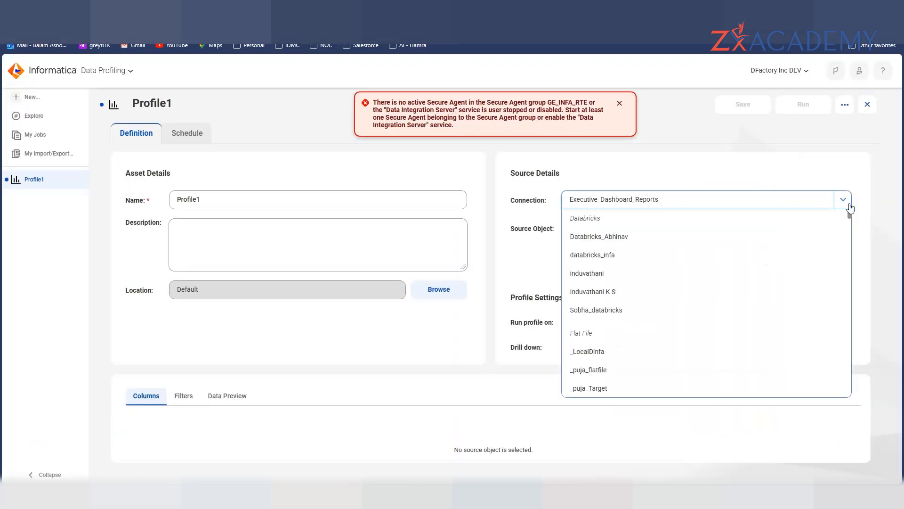
# - Replace Profile1's connection with the Ashok Exceptional SQL Server connection
pyautogui.click(684, 200)
pyautogui.write('ashok')
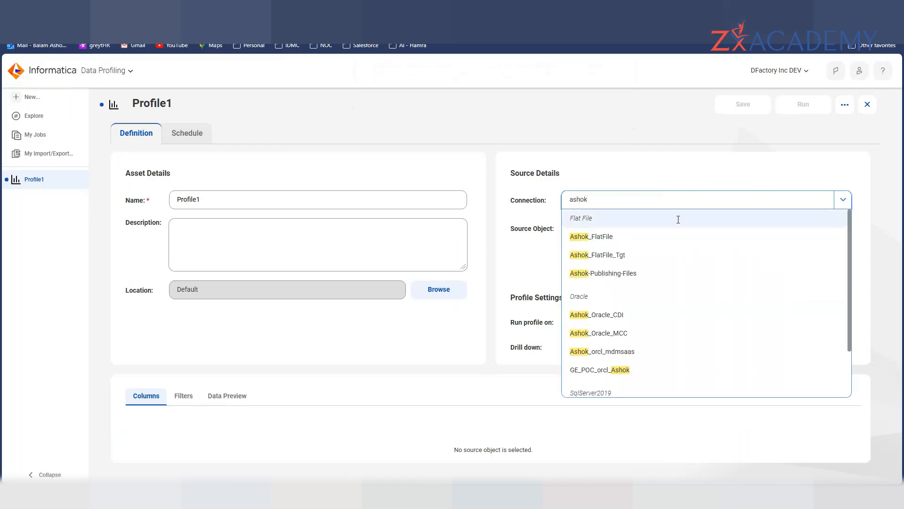
pyautogui.scroll(-1, 666, 301)
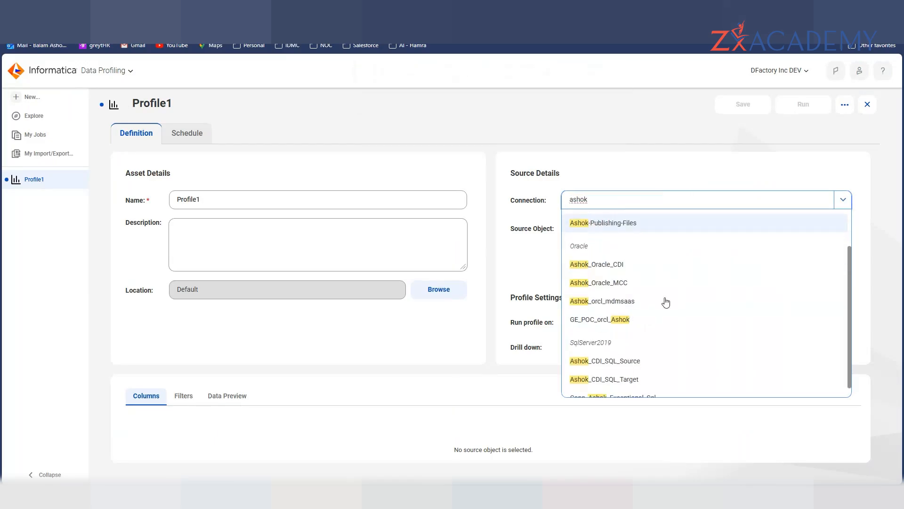
pyautogui.scroll(-1, 666, 302)
pyautogui.click(617, 391)
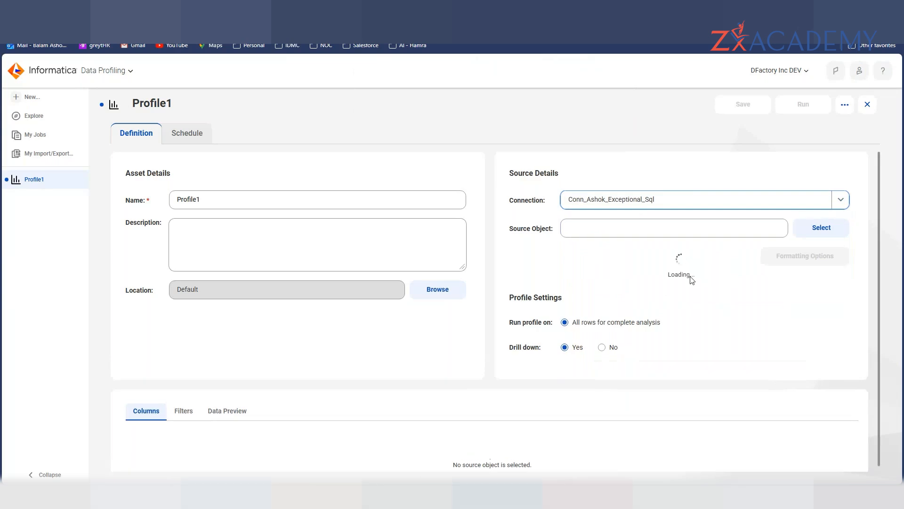
# - Browse for source objects and read the error that the agent group has no active Secure Agent
pyautogui.click(834, 234)
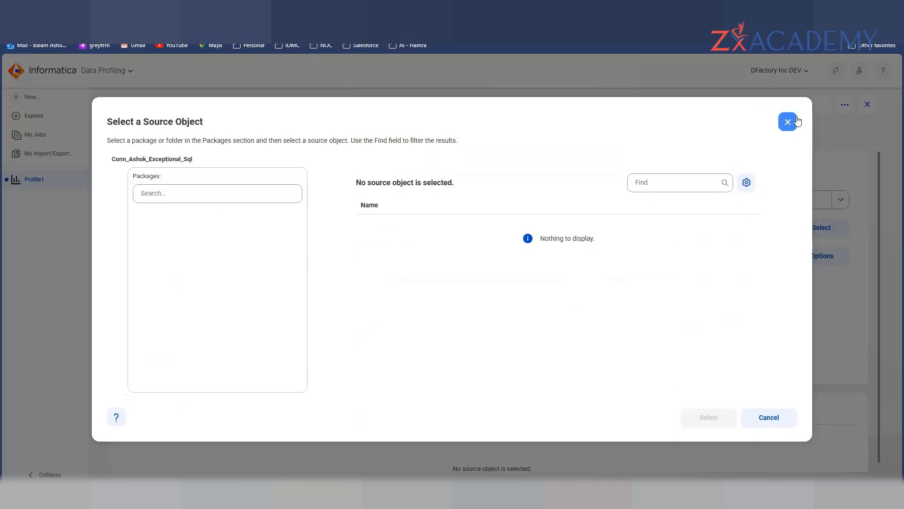
pyautogui.click(788, 121)
pyautogui.click(821, 227)
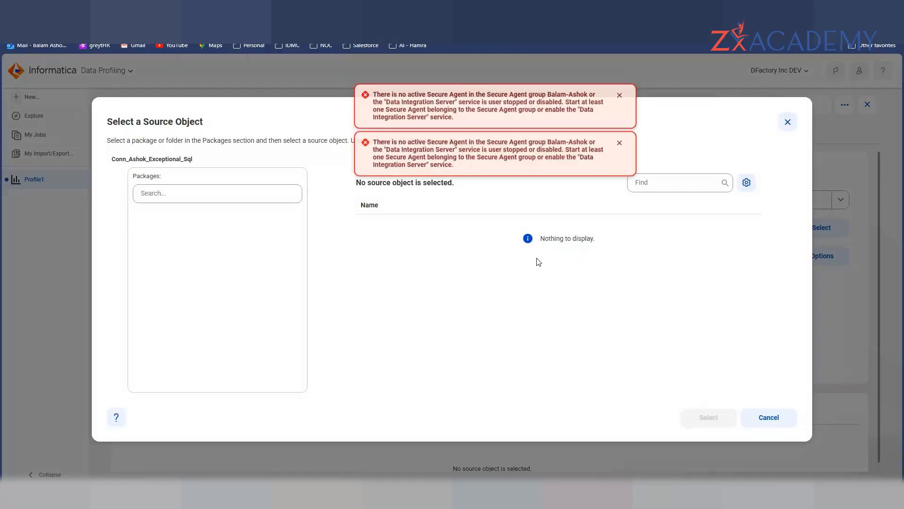
pyautogui.moveTo(456, 178); pyautogui.dragTo(377, 152)
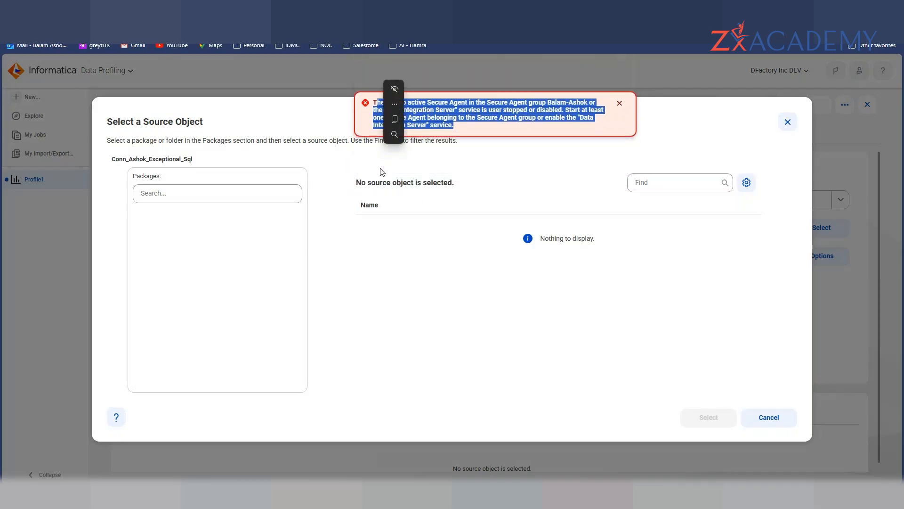
pyautogui.click(421, 202)
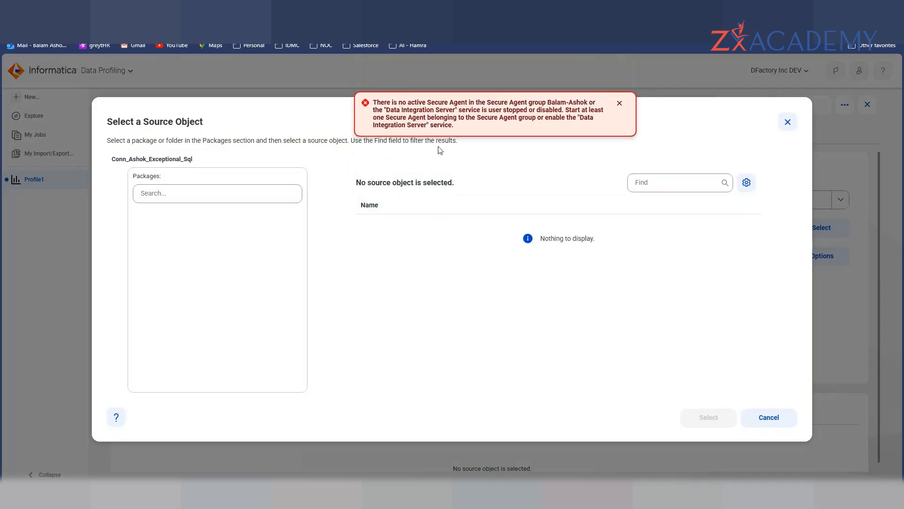
pyautogui.tripleClick(468, 117)
pyautogui.click(468, 116)
pyautogui.doubleClick(469, 117)
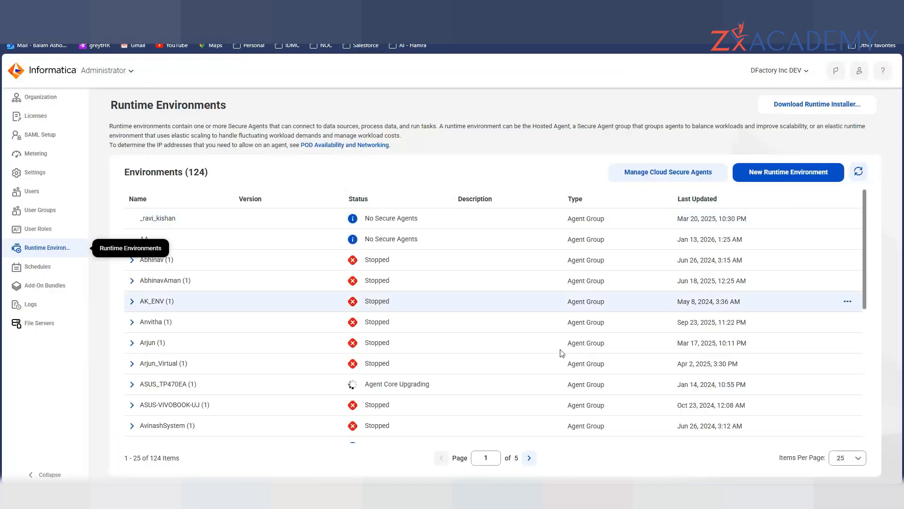
# - Open the stopped Secure Agent's details under its agent group, then search Windows for 'ser'
pyautogui.scroll(-3, 442, 426)
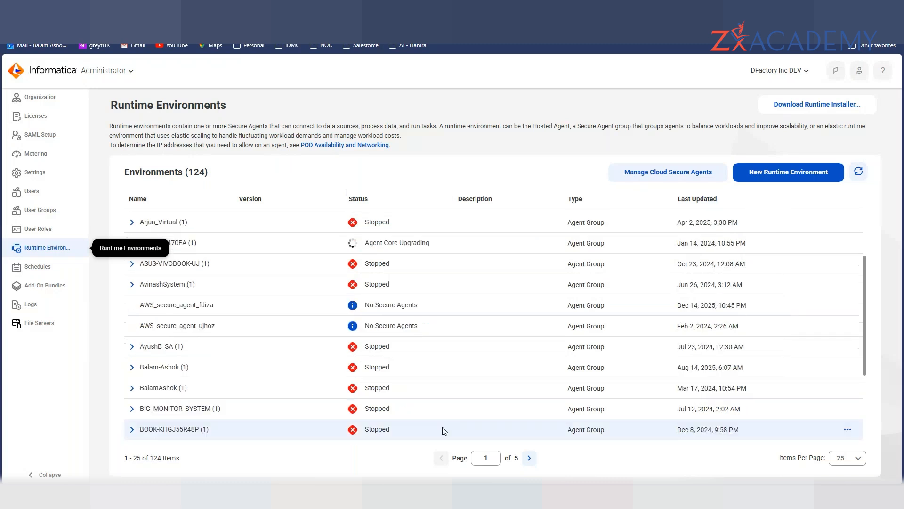
pyautogui.scroll(-4, 330, 376)
pyautogui.scroll(4, 212, 325)
pyautogui.click(132, 367)
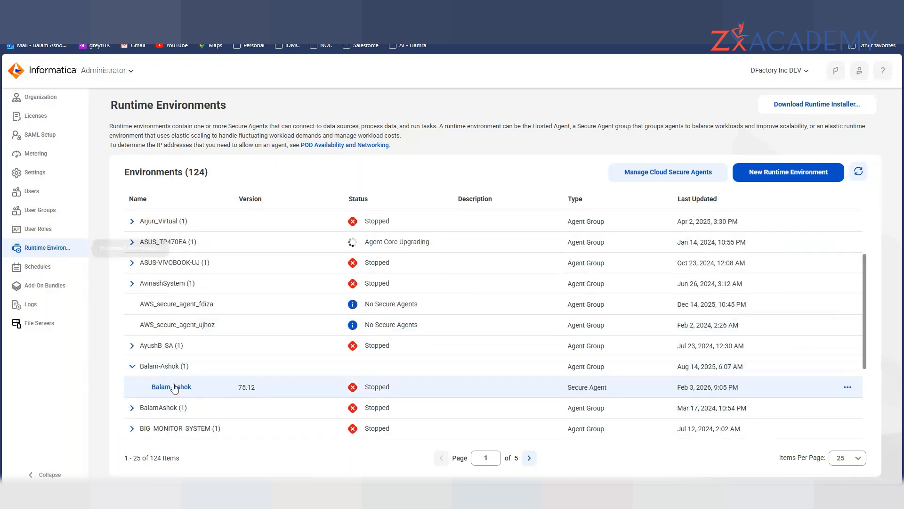
pyautogui.click(172, 387)
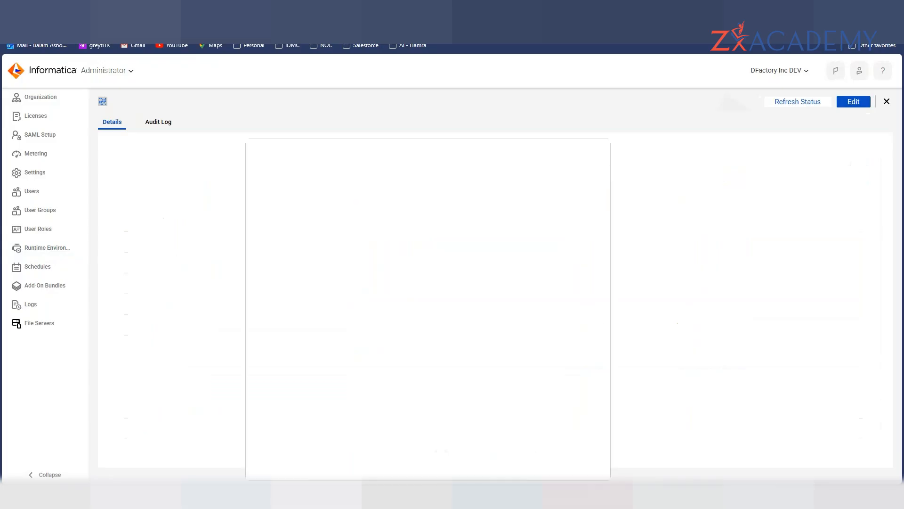
pyautogui.write('ser')
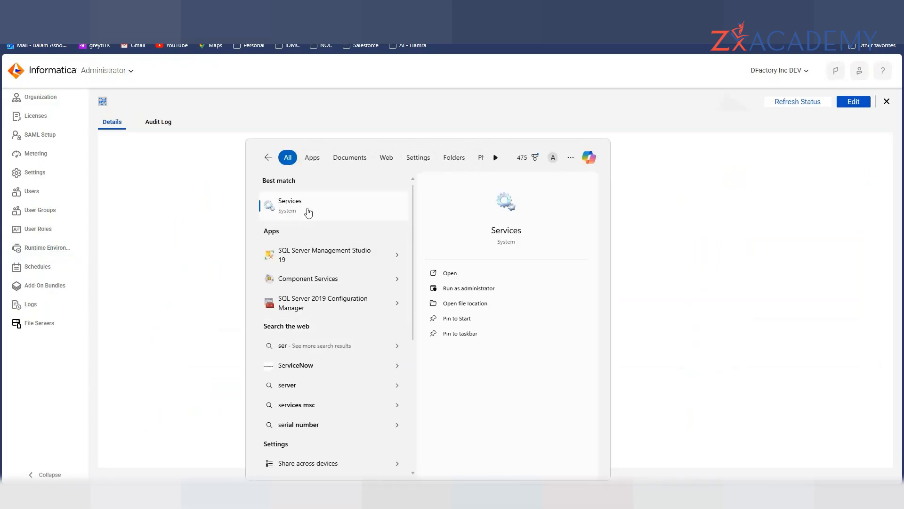
# - Start the Informatica Cloud Secure Agent service in the Windows Services console
pyautogui.click(309, 213)
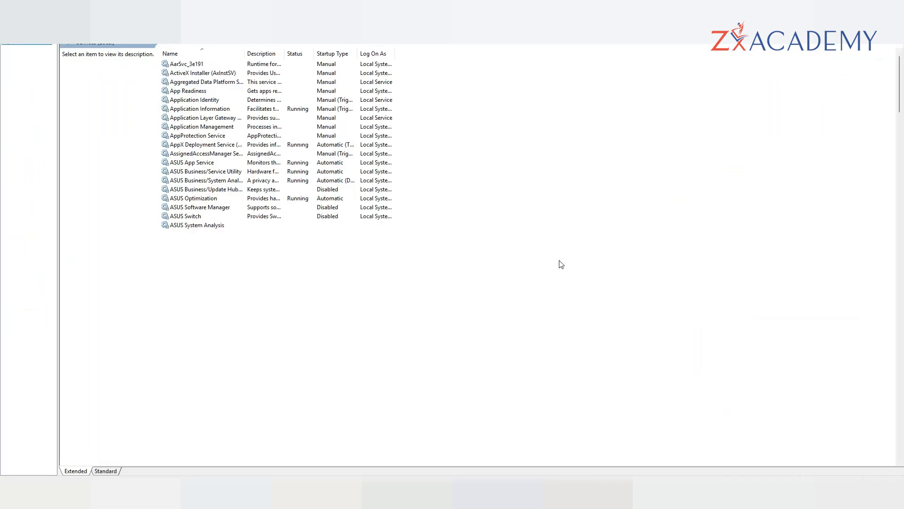
pyautogui.click(251, 315)
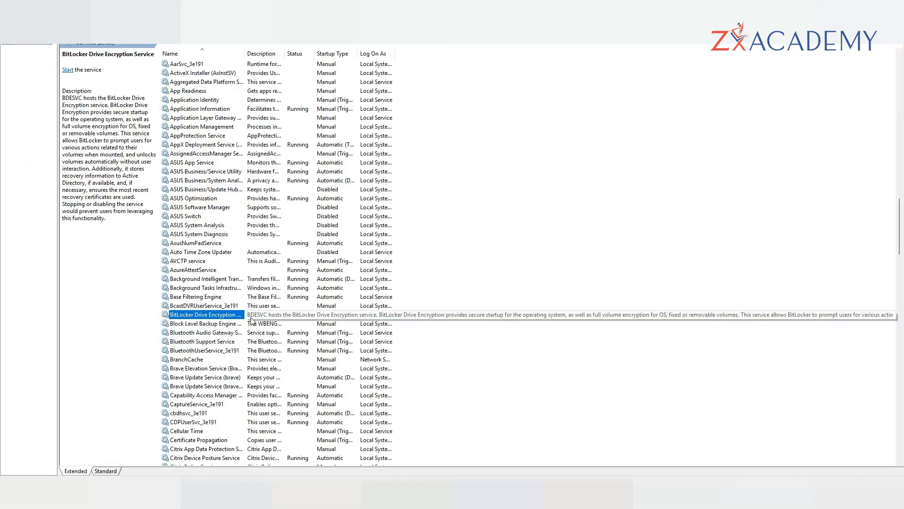
pyautogui.write('in')
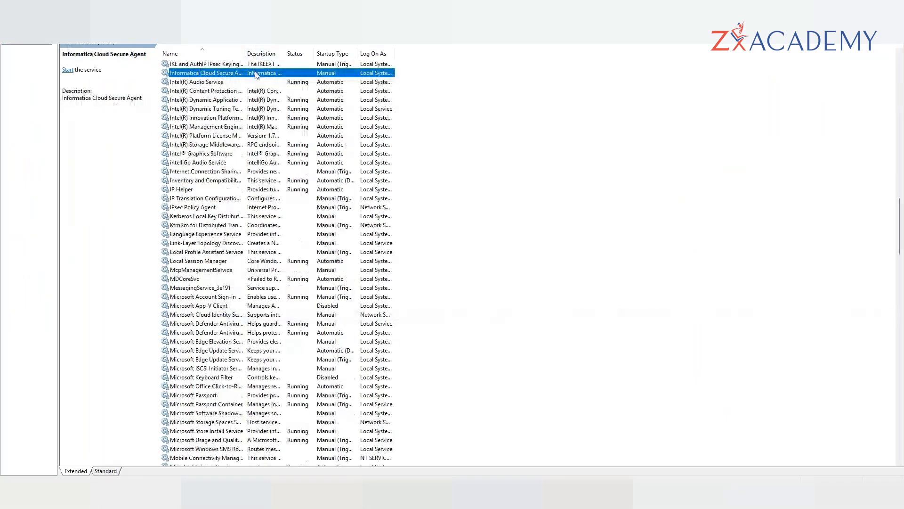
pyautogui.rightClick(256, 76)
pyautogui.click(283, 82)
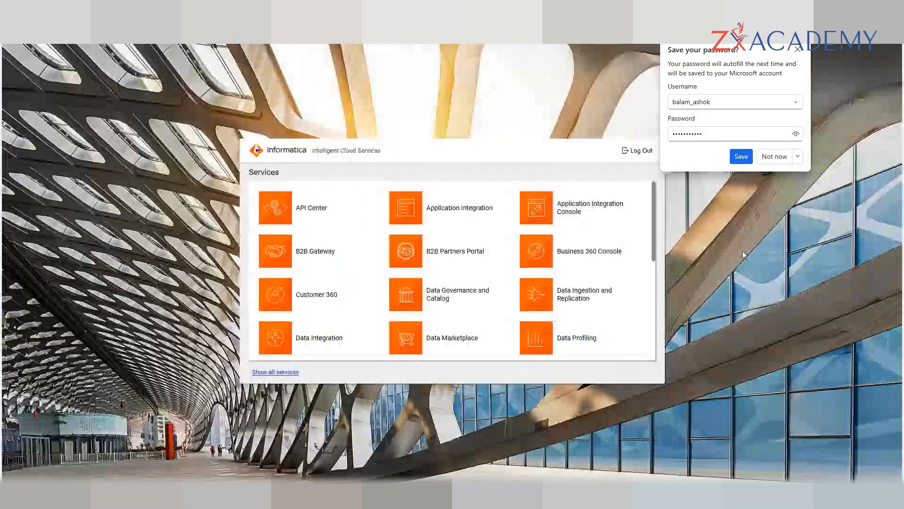
# - Launch the Data Integration service from the Informatica Cloud Services home
pyautogui.scroll(-3, 529, 223)
pyautogui.scroll(1, 529, 223)
pyautogui.scroll(1, 298, 307)
pyautogui.scroll(-1, 299, 304)
pyautogui.rightClick(302, 299)
pyautogui.click(356, 315)
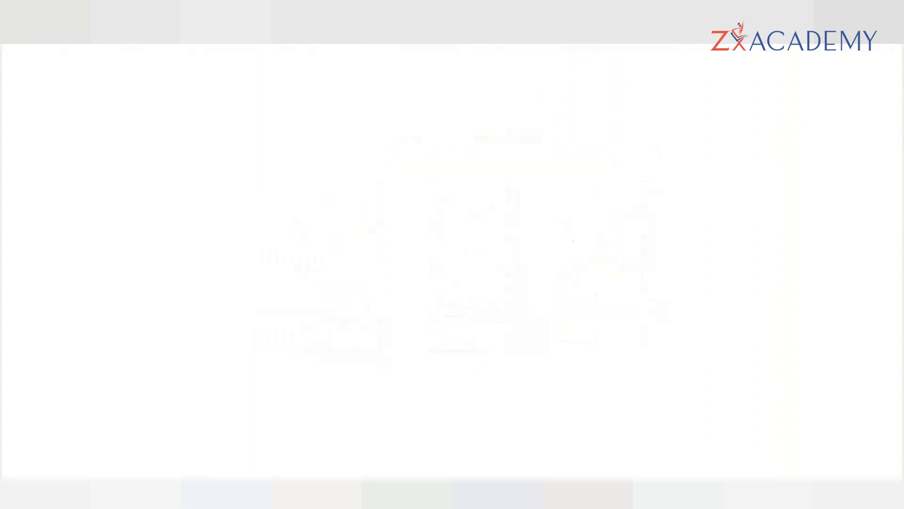
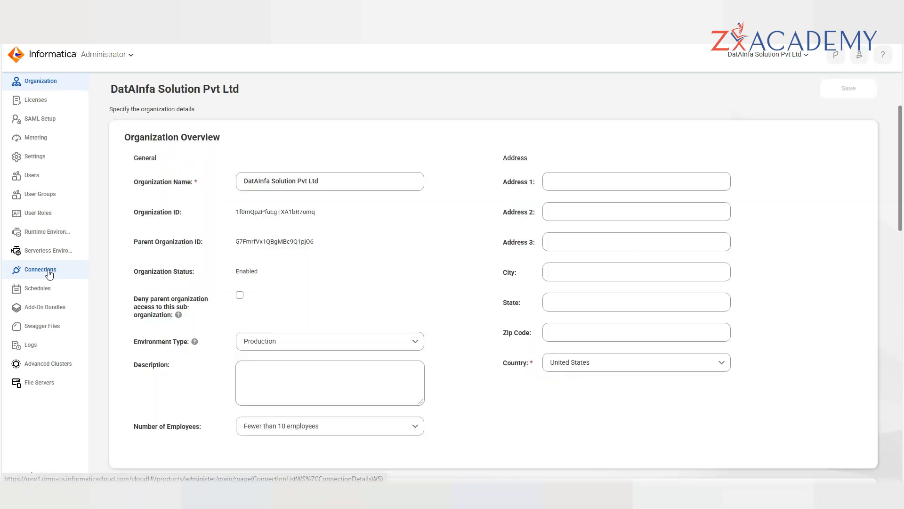
# - From the Connections list, start a new connection to reach the 228-connector selection step
pyautogui.click(49, 272)
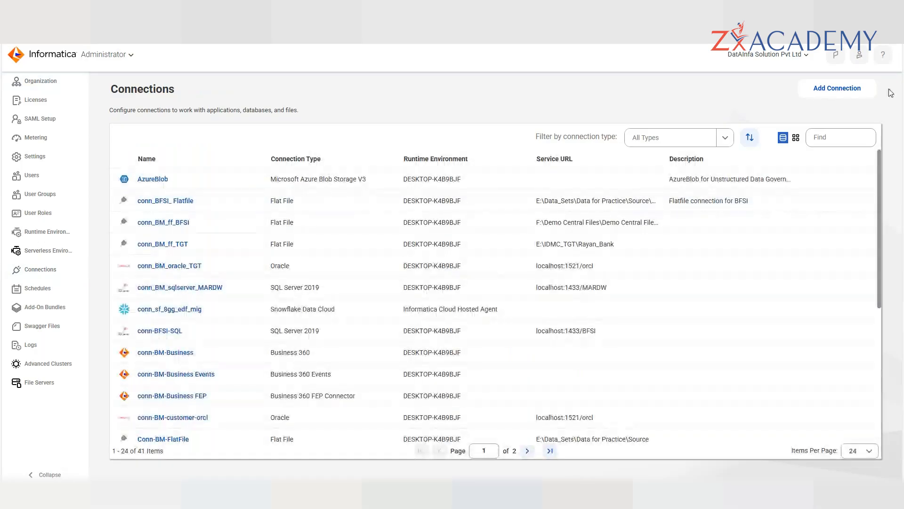
pyautogui.click(870, 81)
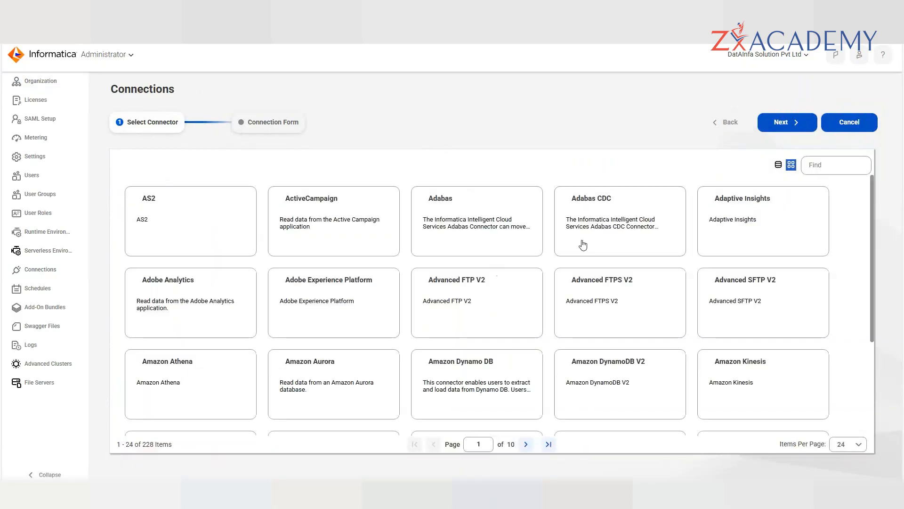
# - Search the connectors for 'oracle', choose the Oracle connector and advance to the connection form
pyautogui.click(814, 166)
pyautogui.write('oracle')
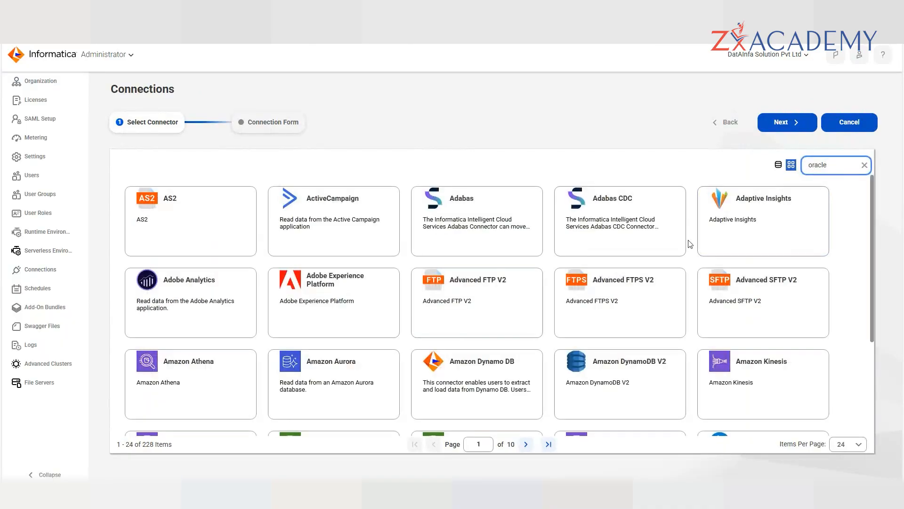
pyautogui.scroll(-3, 689, 247)
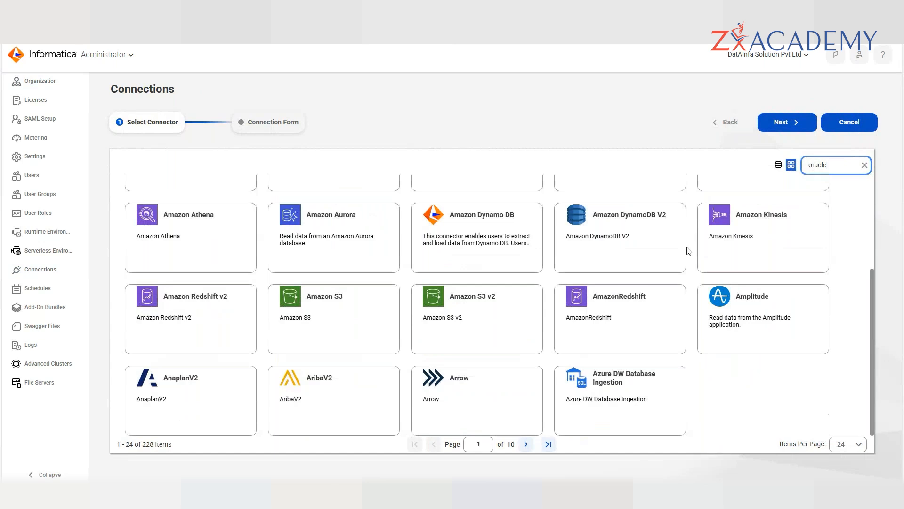
pyautogui.scroll(3, 689, 252)
pyautogui.doubleClick(837, 168)
pyautogui.press('Return')
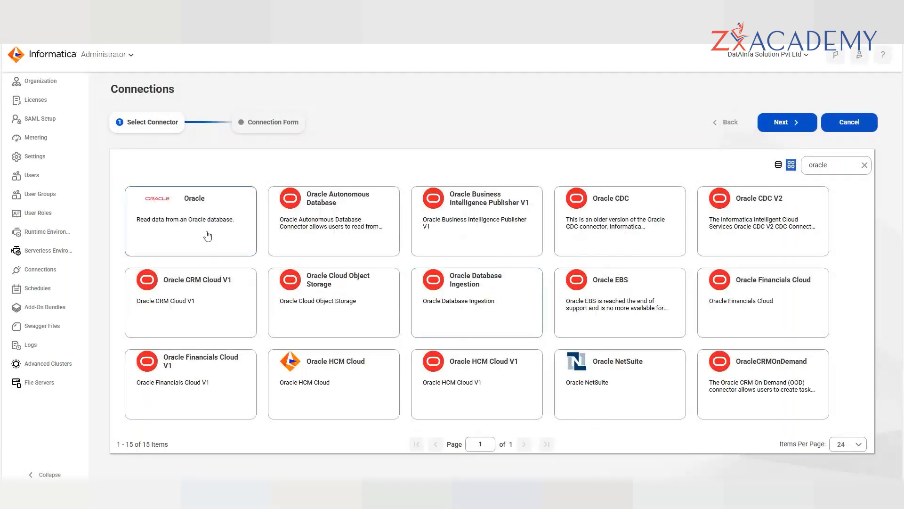
pyautogui.click(207, 236)
pyautogui.click(796, 126)
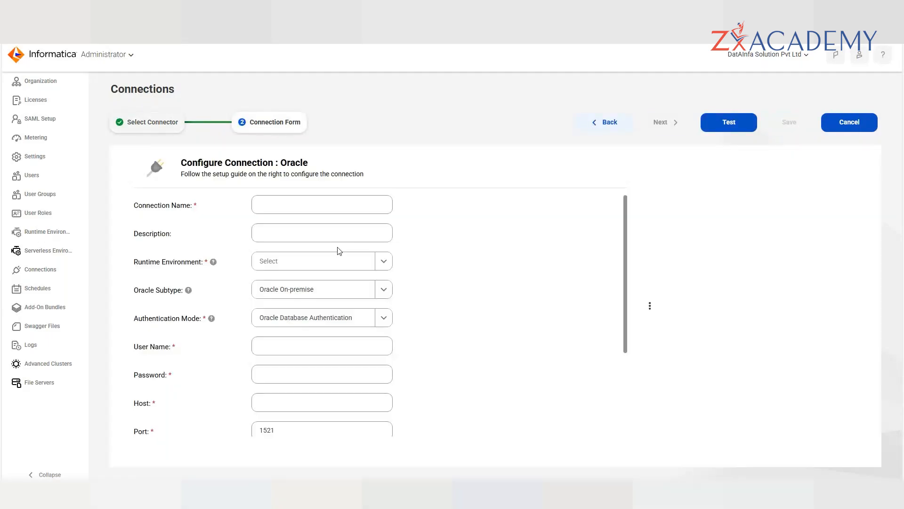
# - Name the connection conn_oracle_onPrem and set its runtime environment to DESKTOP-K4B9BJF
pyautogui.click(295, 205)
pyautogui.write('conn')
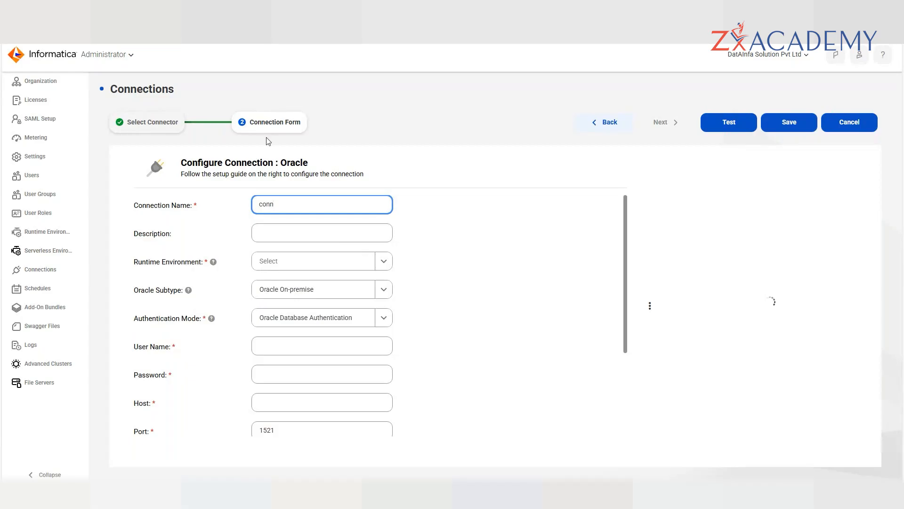
pyautogui.write('_oracle_on')
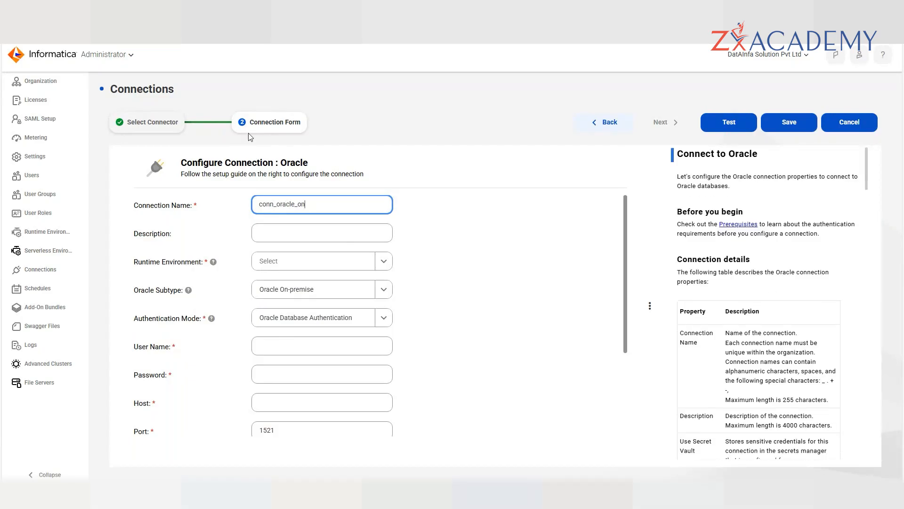
pyautogui.write('Prem')
pyautogui.click(384, 262)
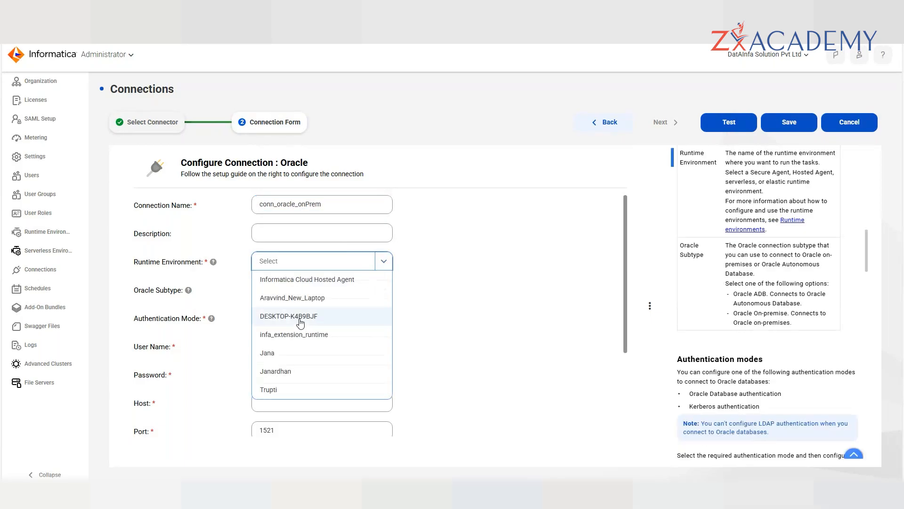
pyautogui.click(300, 316)
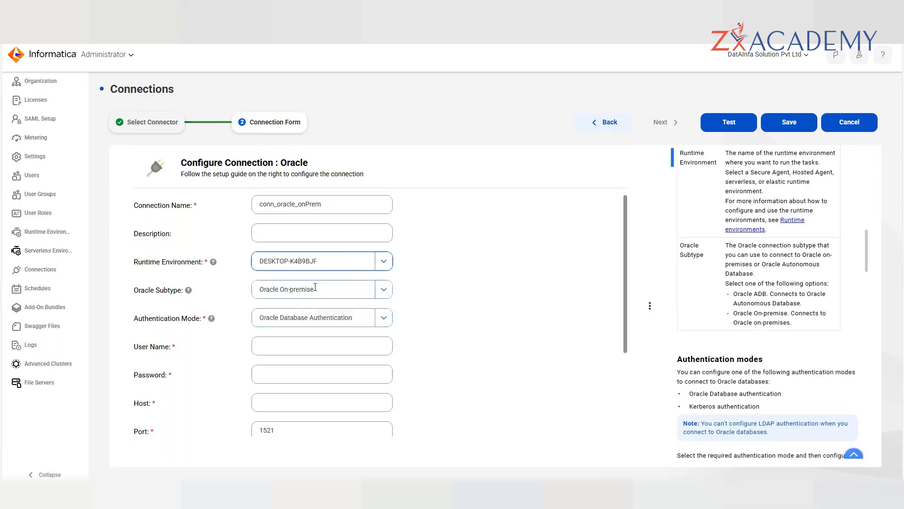
# - Enter the database user name and password, and set the host to localhost
pyautogui.scroll(-1, 329, 266)
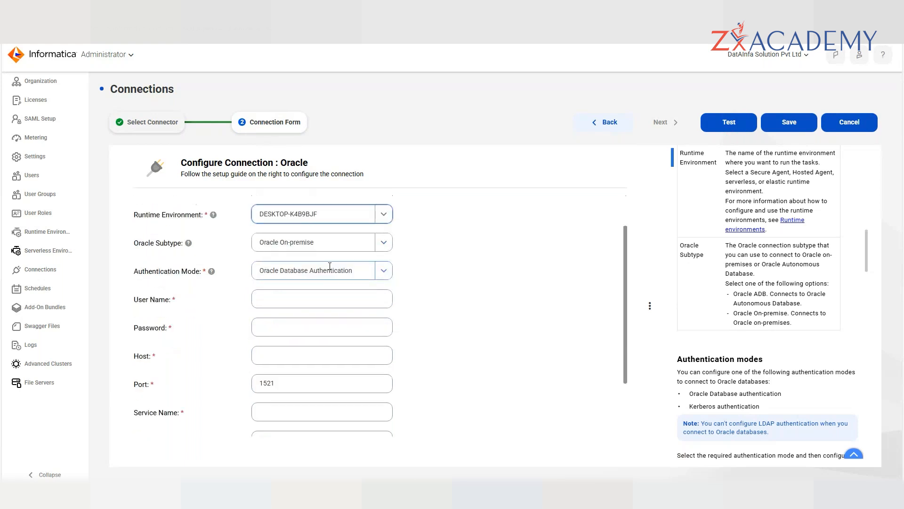
pyautogui.click(321, 298)
pyautogui.write('admin')
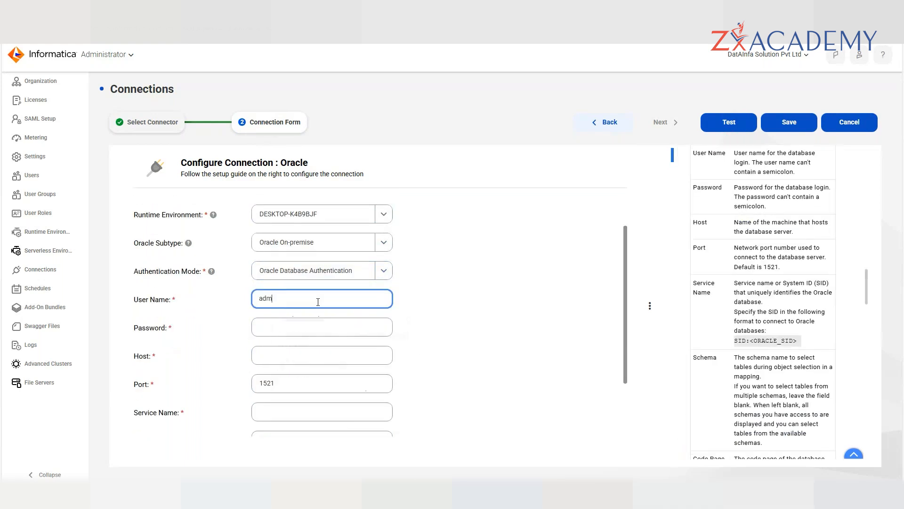
pyautogui.press('Tab')
pyautogui.write('admin')
pyautogui.click(408, 336)
pyautogui.click(291, 352)
pyautogui.write('localhost')
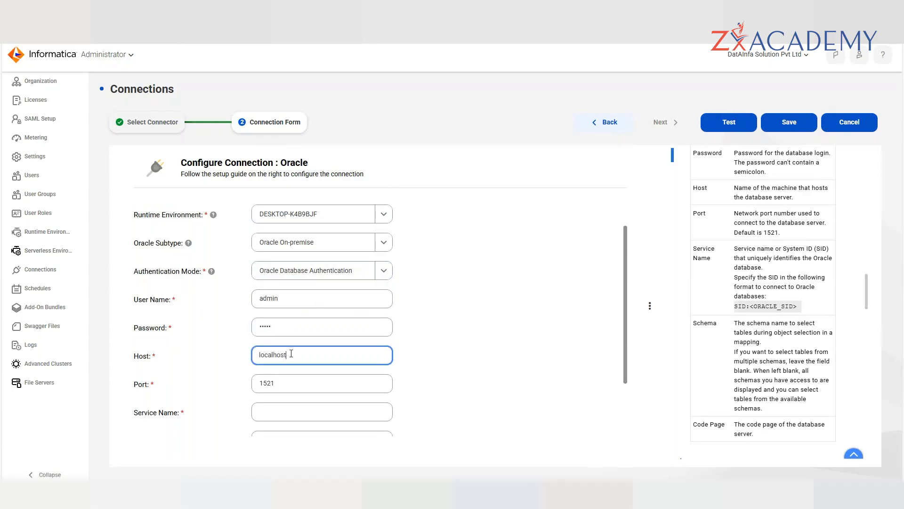
pyautogui.click(482, 370)
# - Fill in service name orcl, set the code page to UTF-8, and test the connection
pyautogui.scroll(-2, 339, 301)
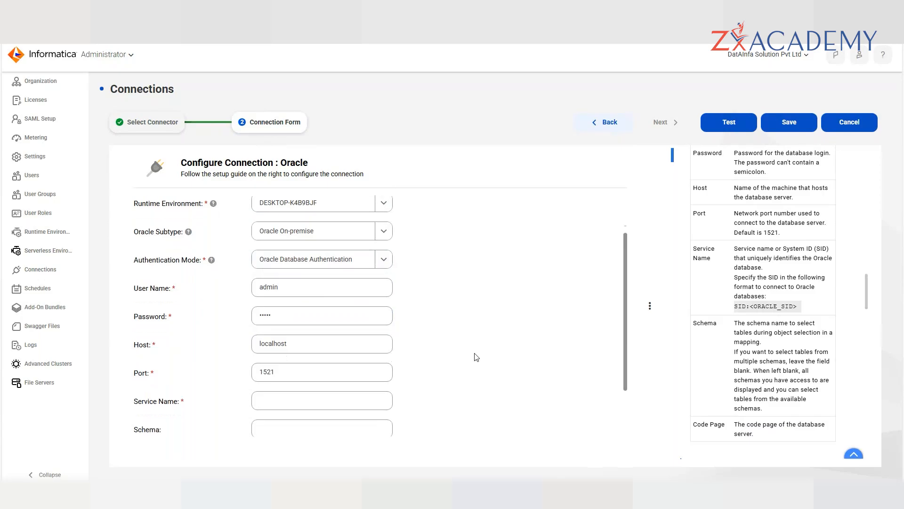
pyautogui.click(342, 326)
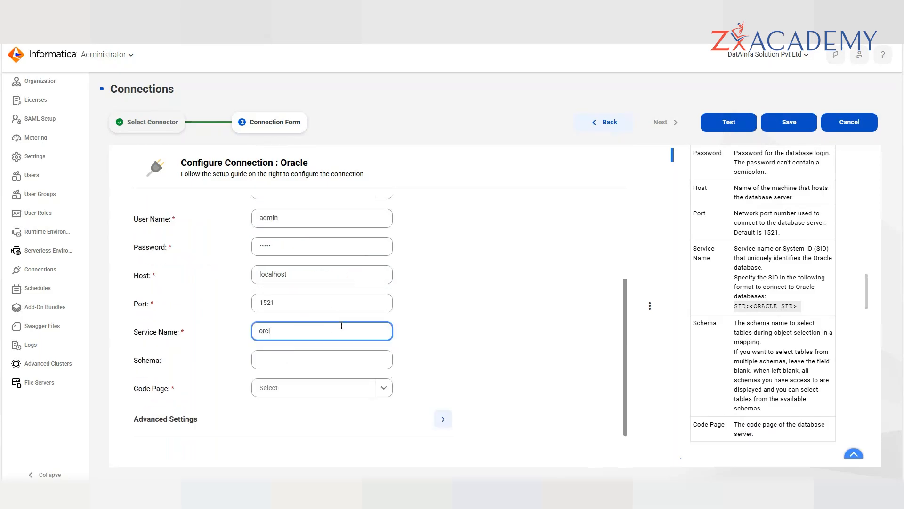
pyautogui.click(450, 289)
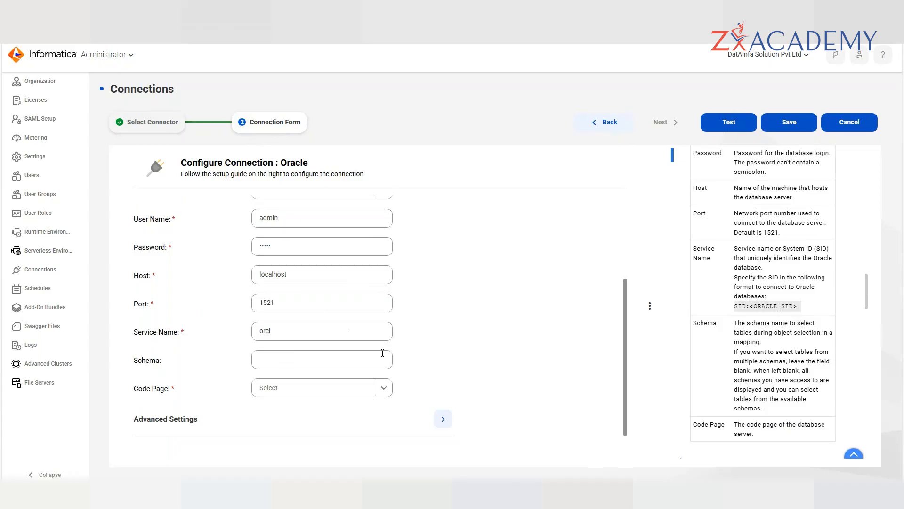
pyautogui.click(387, 386)
pyautogui.click(276, 217)
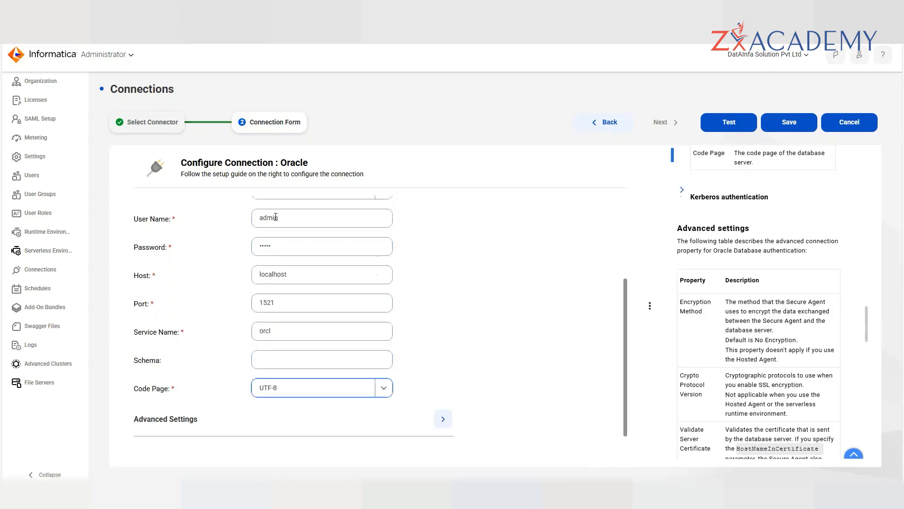
pyautogui.scroll(3, 405, 241)
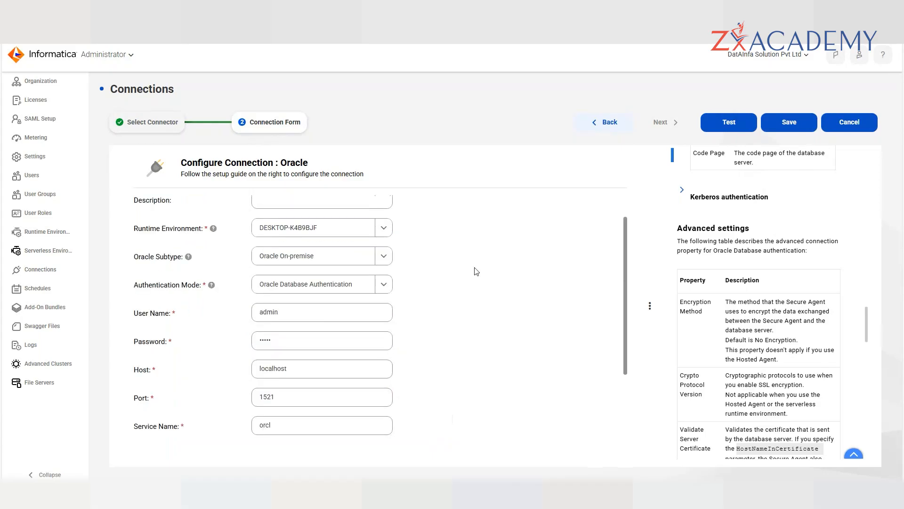
pyautogui.scroll(2, 476, 271)
pyautogui.click(735, 131)
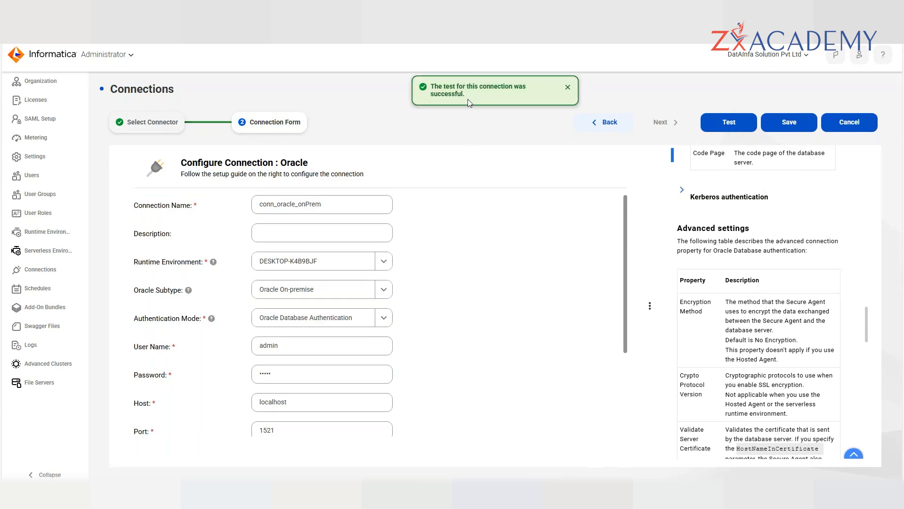
# - Save the tested conn_oracle_onPrem connection without letting the browser store the password
pyautogui.moveTo(465, 96); pyautogui.dragTo(419, 94)
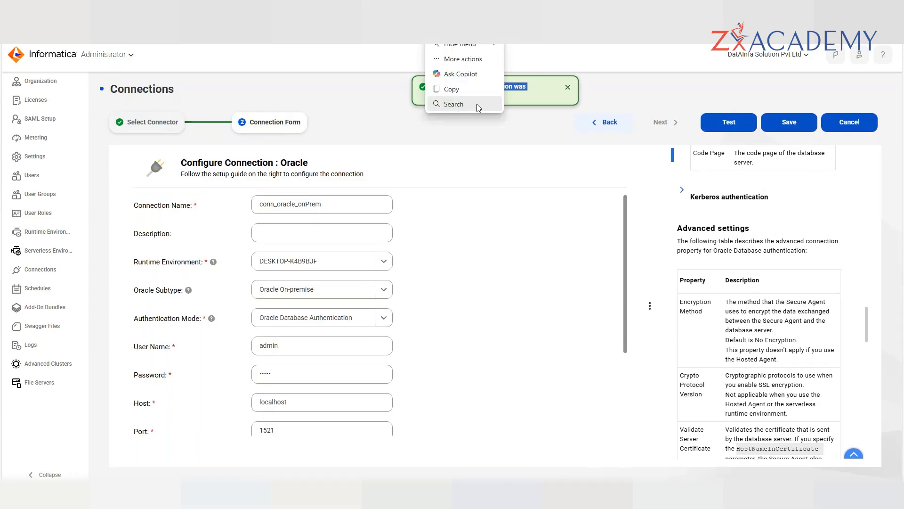
pyautogui.click(506, 100)
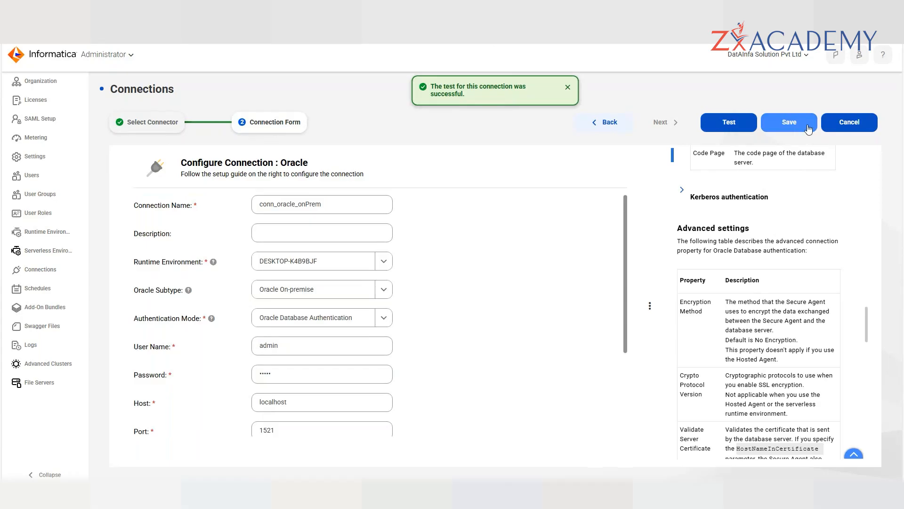
pyautogui.click(807, 127)
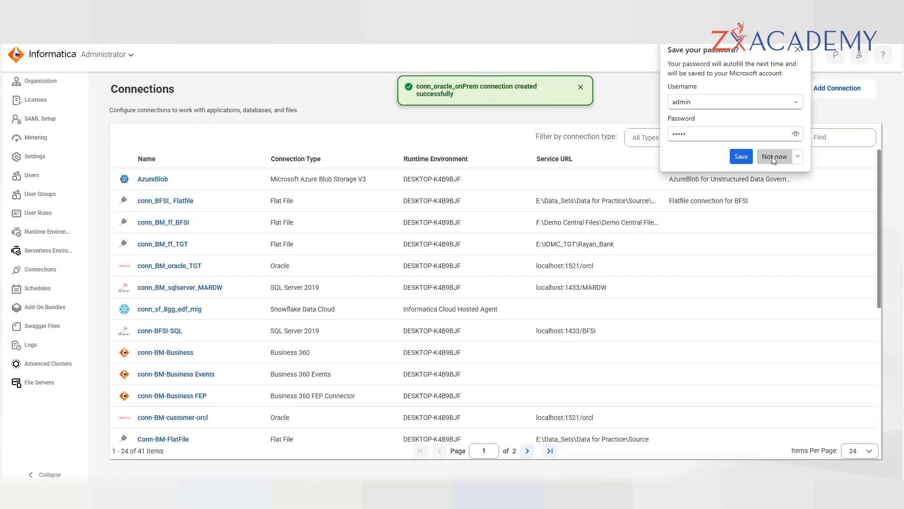
pyautogui.click(774, 156)
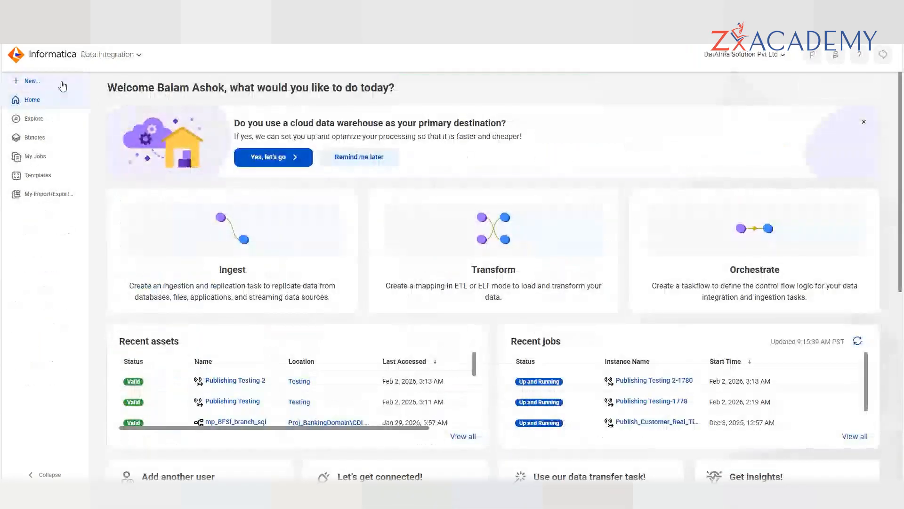
pyautogui.click(75, 79)
# - Create a new mapping from the Mappings asset types
pyautogui.click(295, 231)
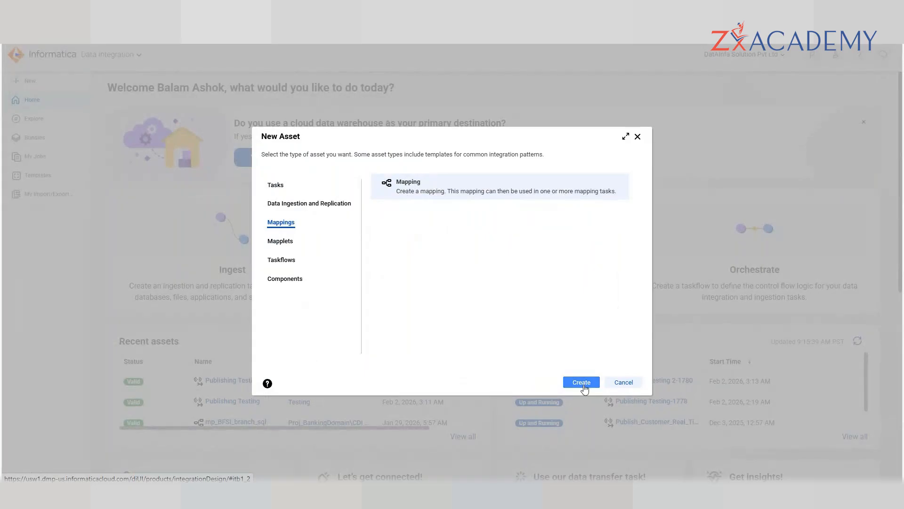
pyautogui.click(581, 382)
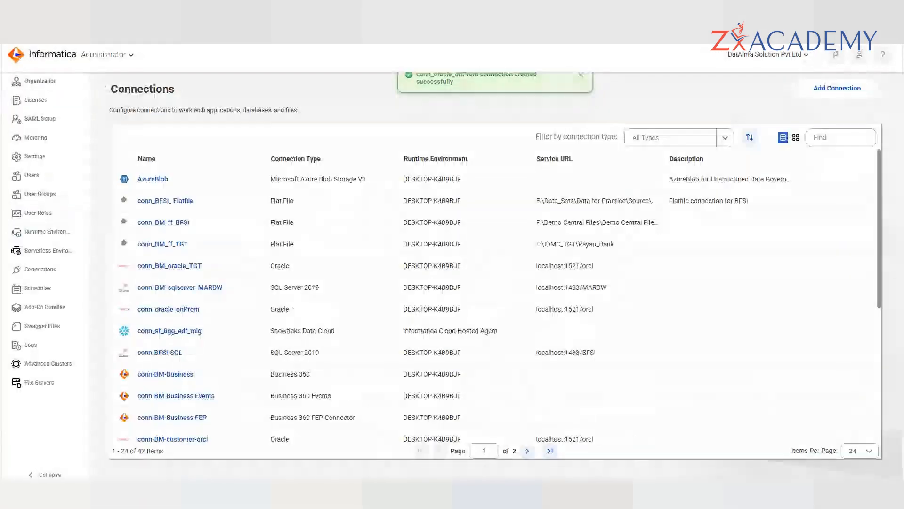
pyautogui.scroll(-5, 319, 303)
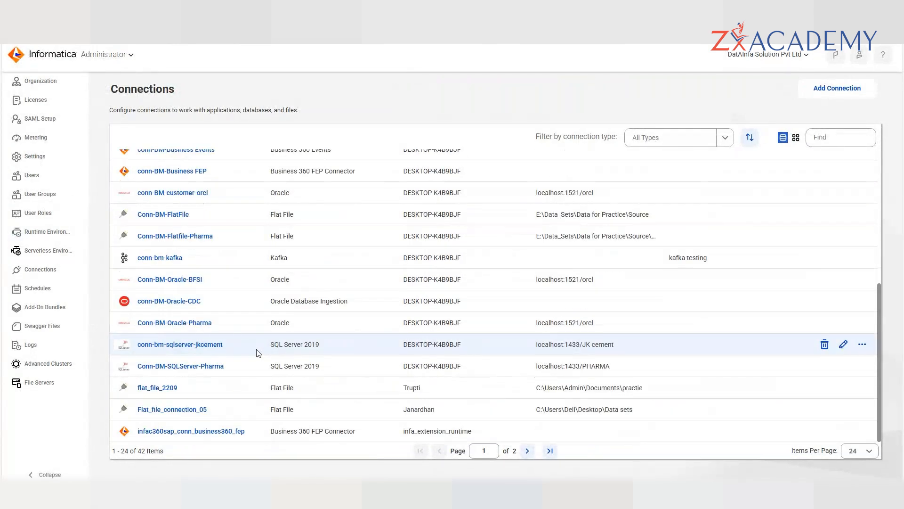
# - Filter Connections by 'oracle' and open conn_oracle_onPrem's details
pyautogui.click(817, 136)
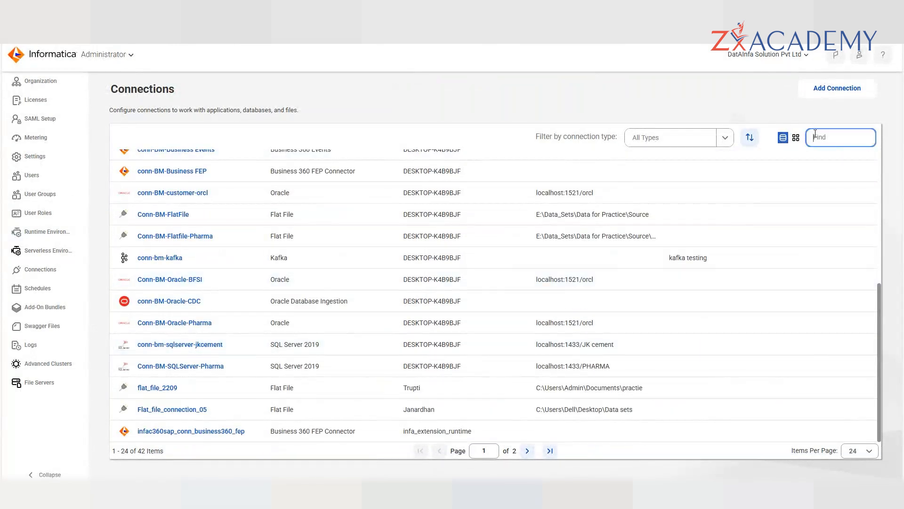
pyautogui.write('conn')
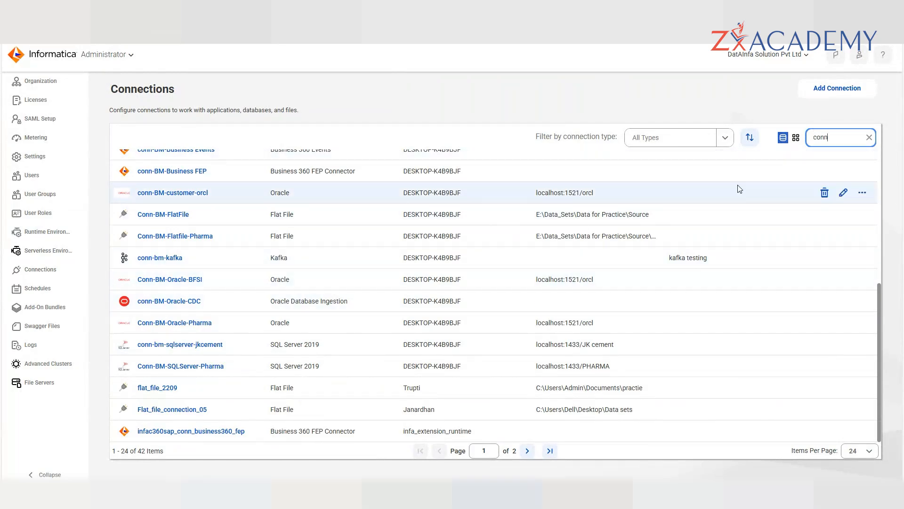
pyautogui.press('BackSpace')
pyautogui.write('oracle')
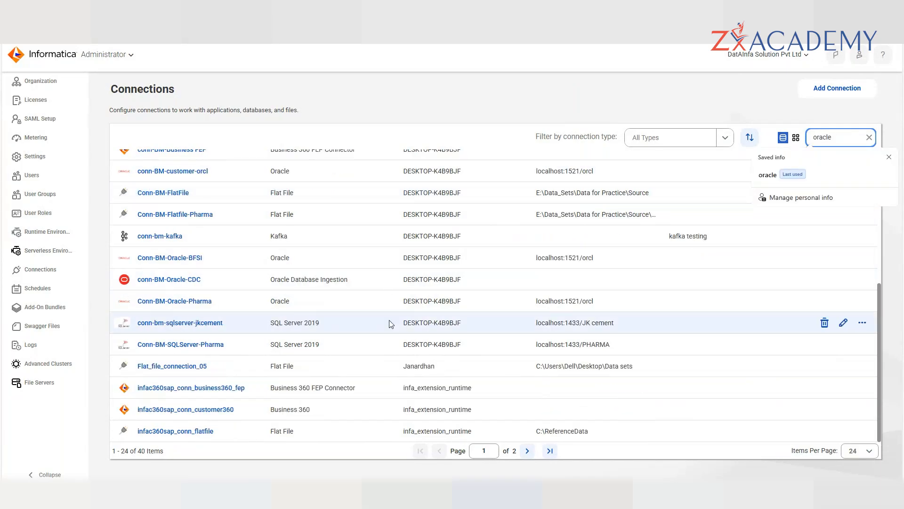
pyautogui.scroll(6, 381, 248)
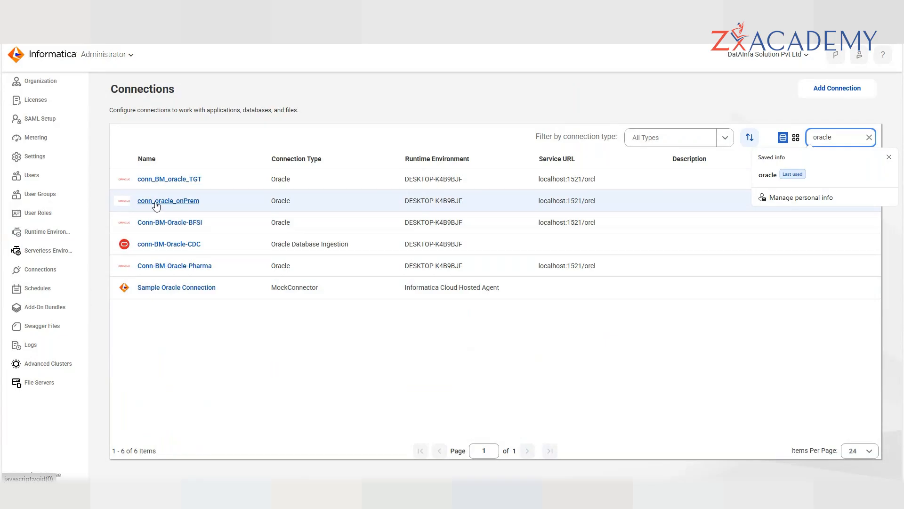
pyautogui.click(156, 203)
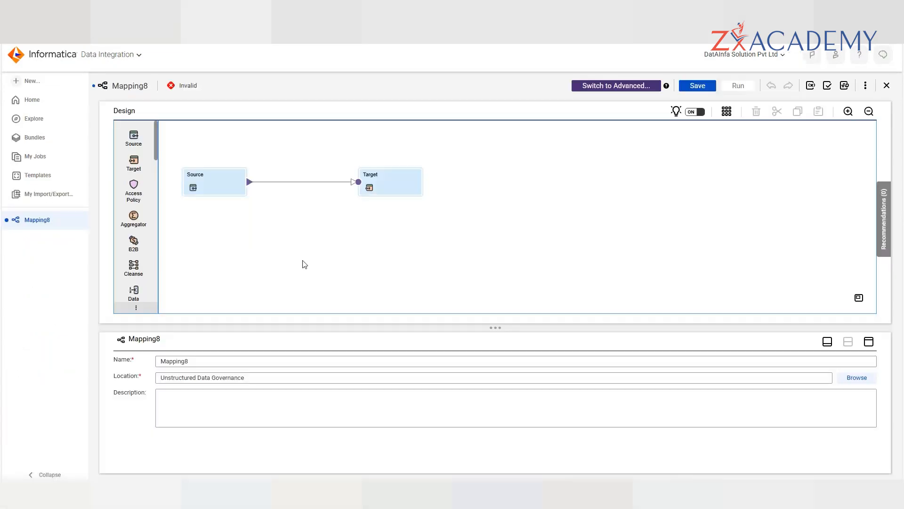
# - Set Mapping8's Source node to use the conn_oracle_onPrem Oracle connection
pyautogui.moveTo(309, 327); pyautogui.dragTo(310, 268)
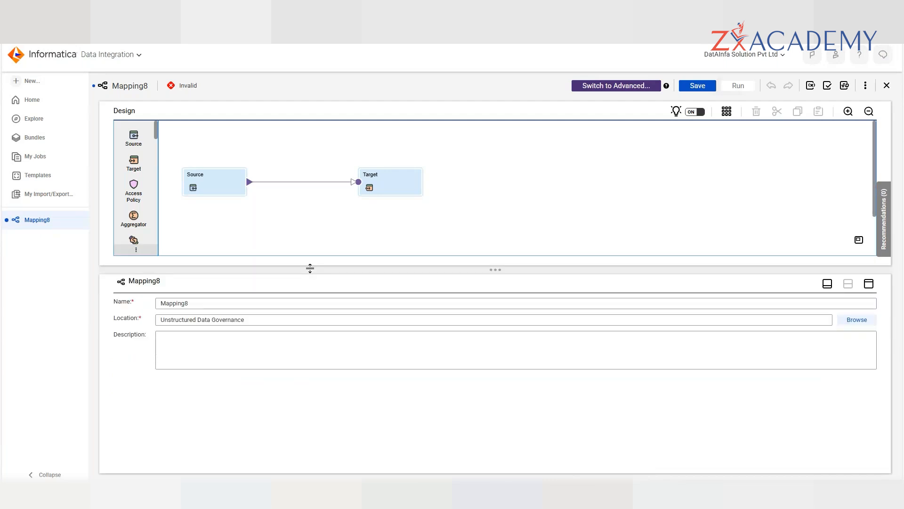
pyautogui.click(226, 182)
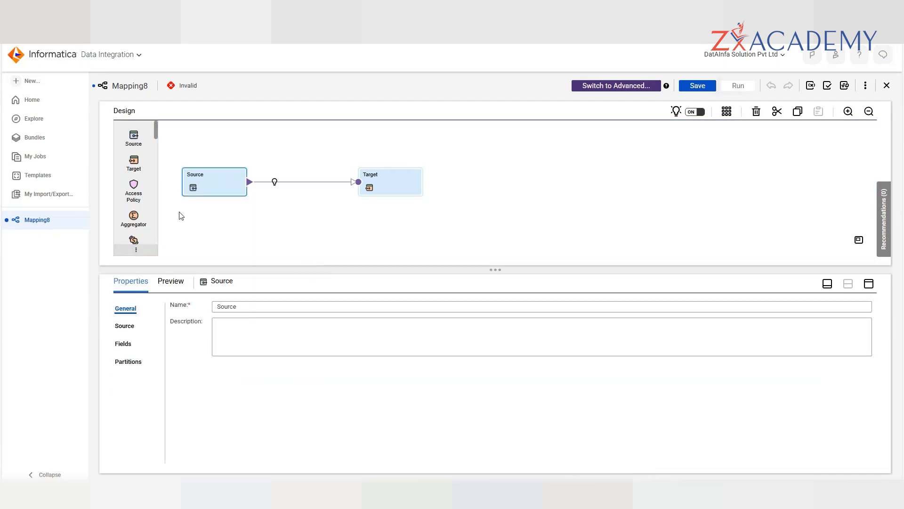
pyautogui.click(125, 330)
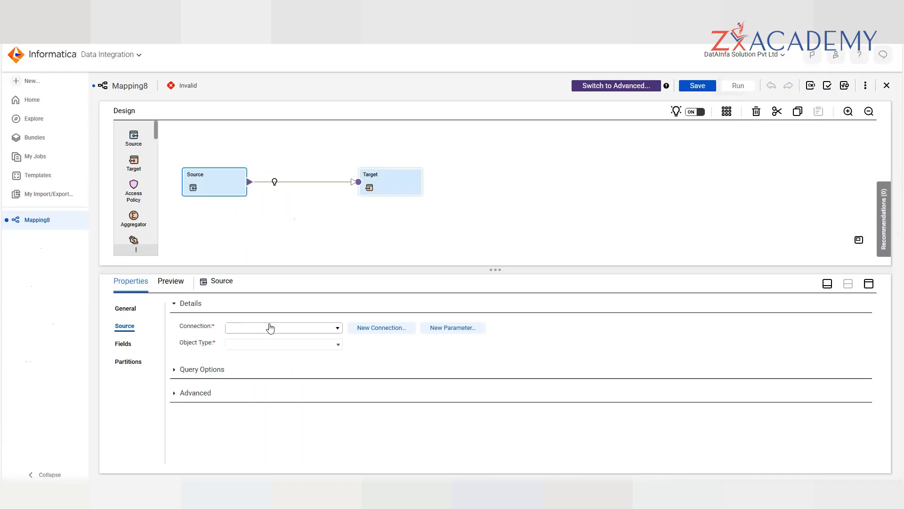
pyautogui.click(268, 326)
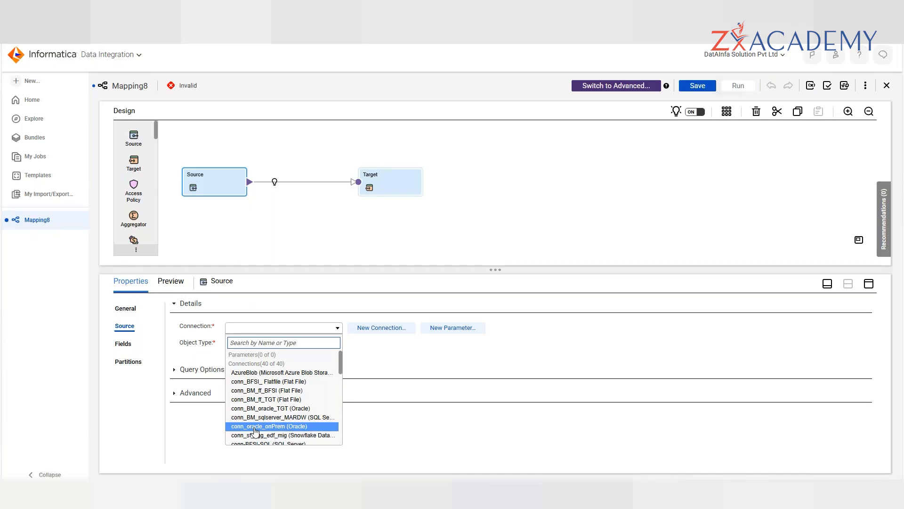
pyautogui.click(254, 426)
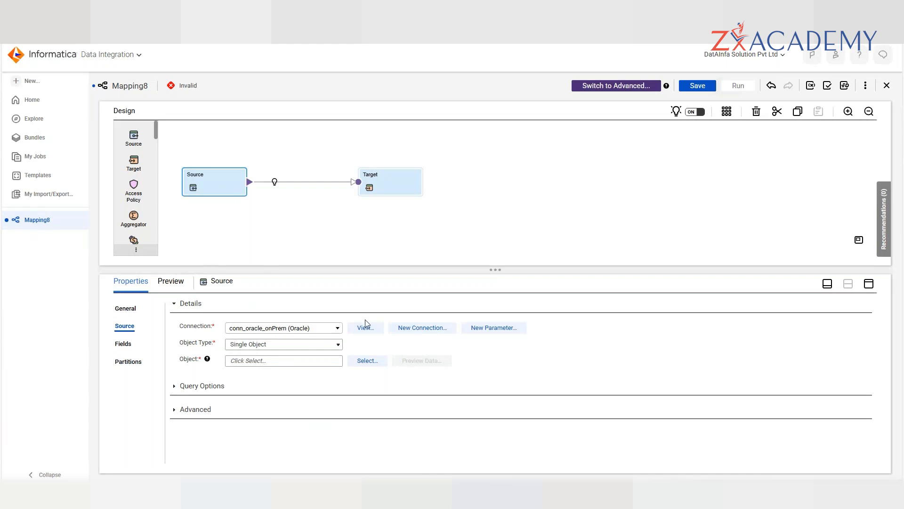
pyautogui.click(361, 332)
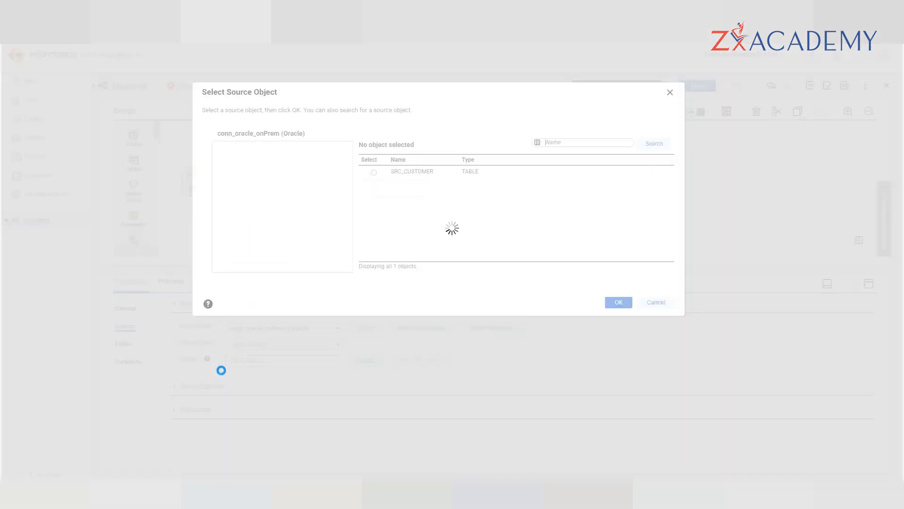
# - Pick the T24_CUSTOMER_DETAILS table from the ASHOK schema as the source and confirm it
pyautogui.scroll(-8, 282, 214)
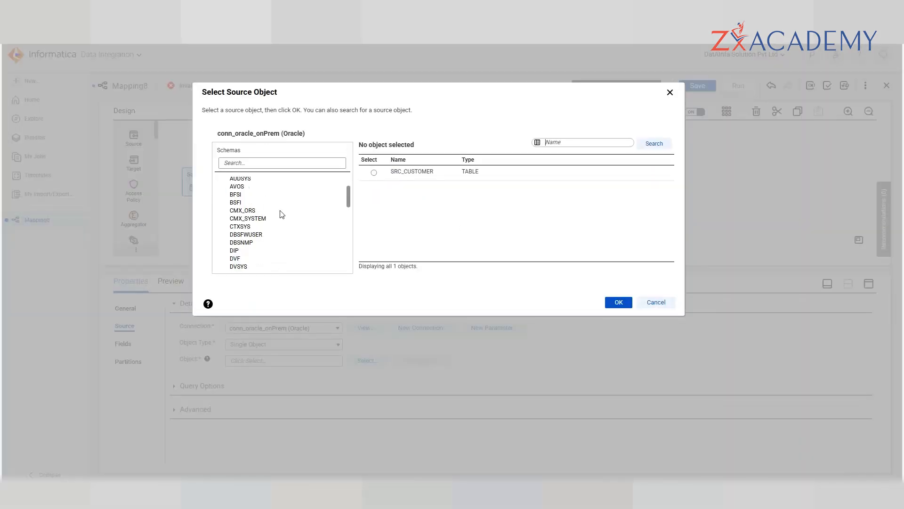
pyautogui.scroll(-4, 282, 214)
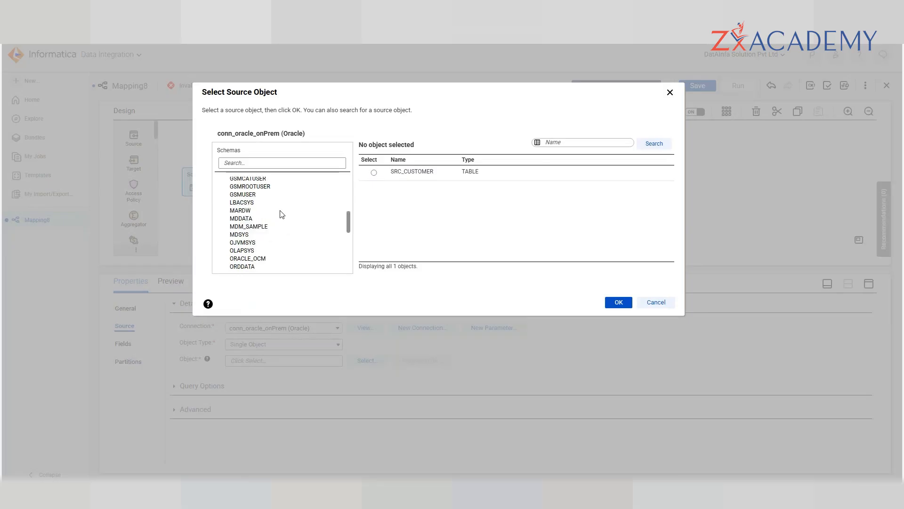
pyautogui.scroll(12, 282, 215)
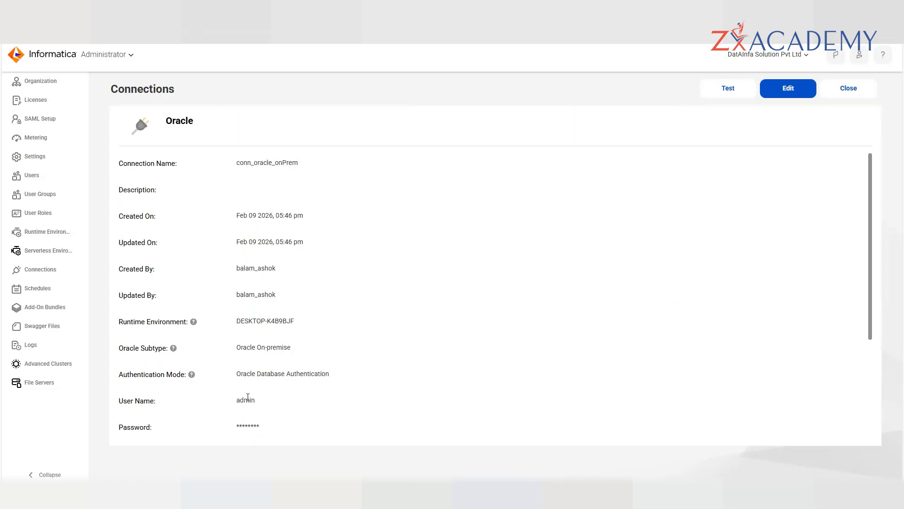
pyautogui.hotkey('ctrl', 'a')
pyautogui.click(359, 397)
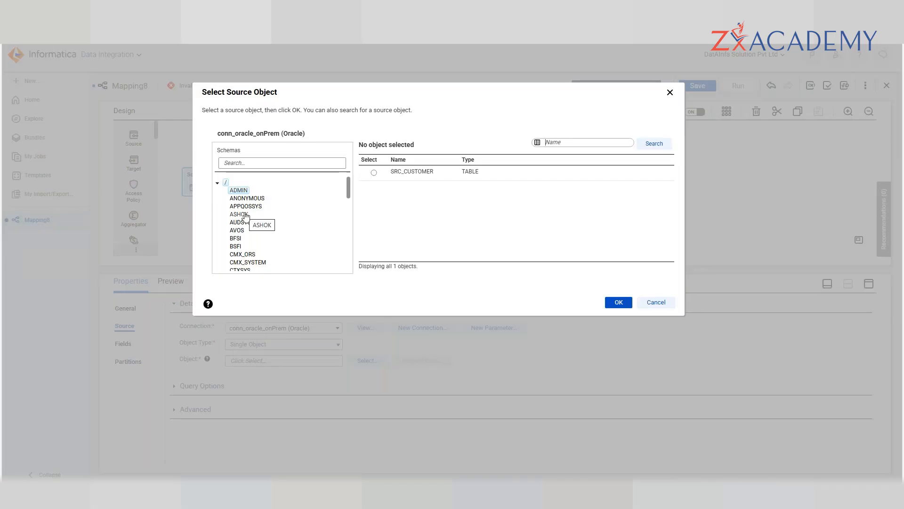
pyautogui.click(239, 214)
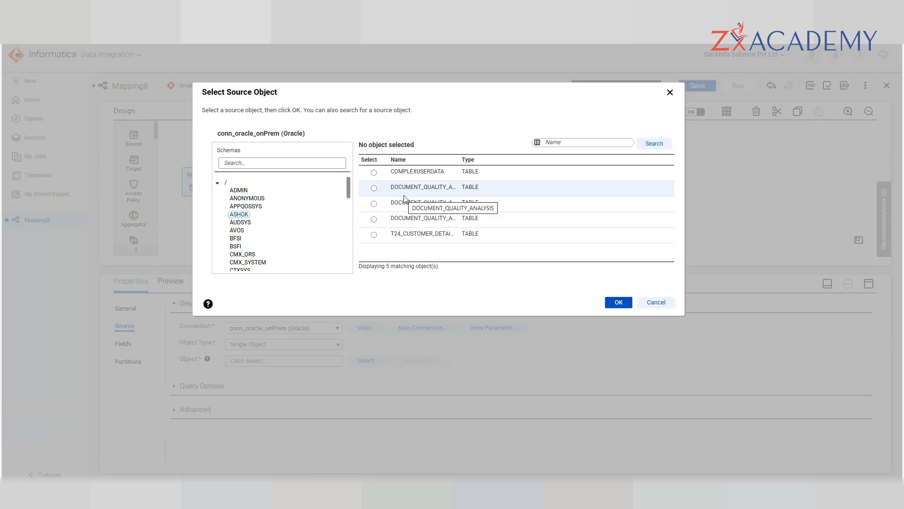
pyautogui.click(374, 235)
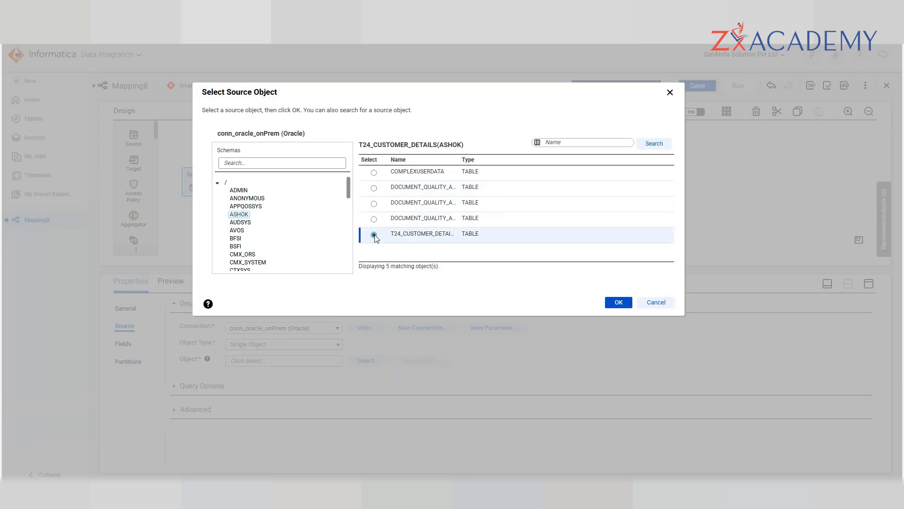
pyautogui.click(626, 304)
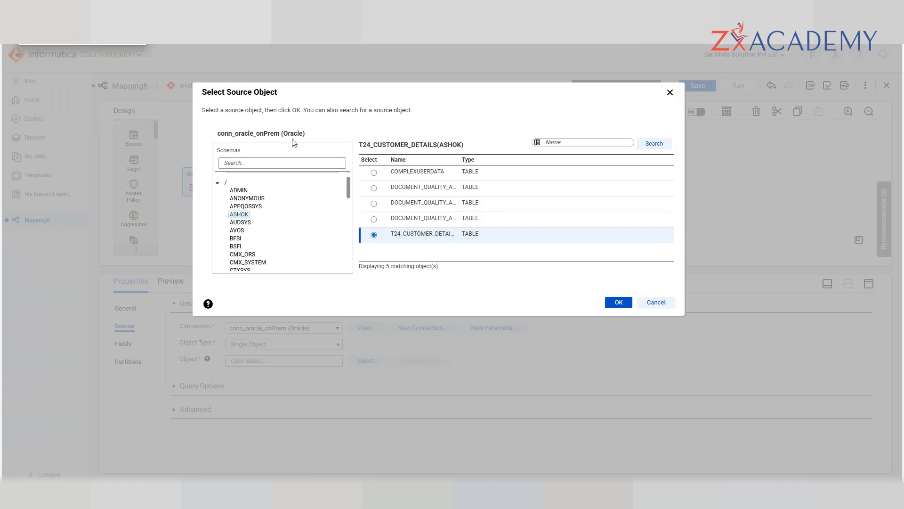
# - Choose the PATIENT table in the PHARMA schema as the source object instead
pyautogui.scroll(-5, 320, 222)
pyautogui.scroll(-6, 320, 222)
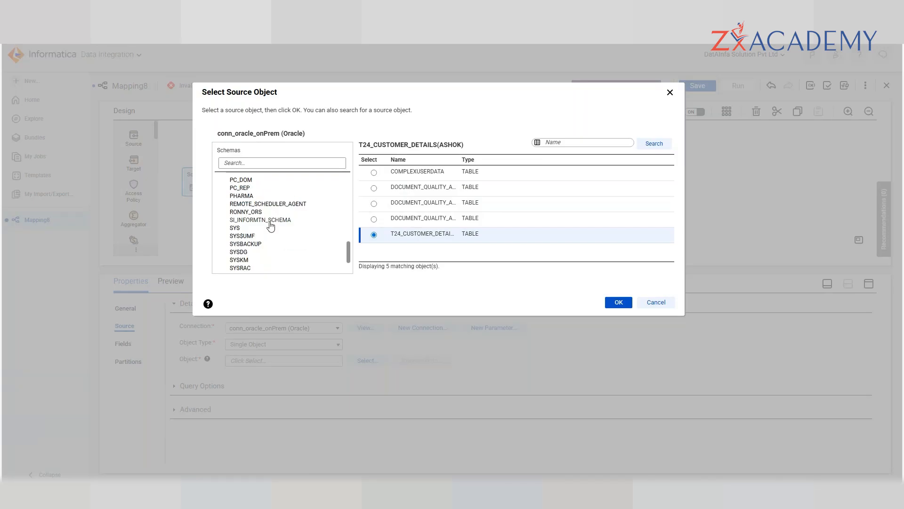
pyautogui.click(245, 188)
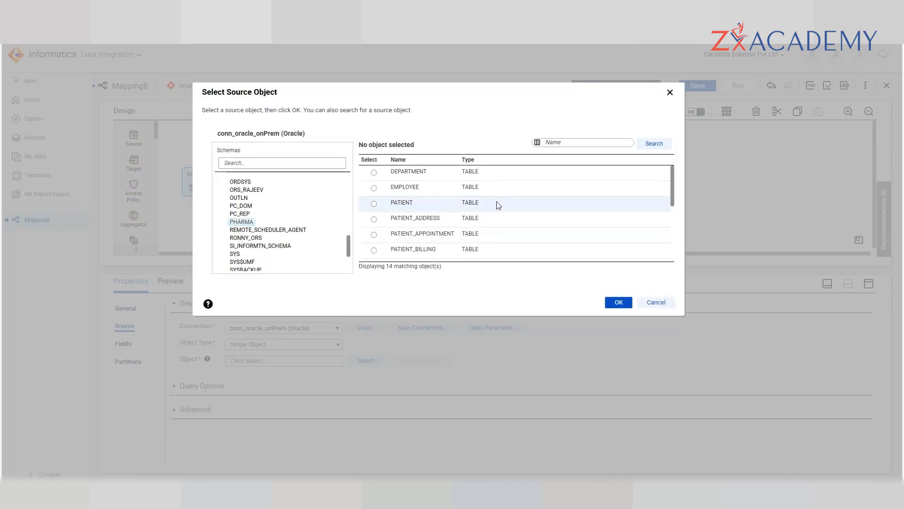
pyautogui.click(374, 204)
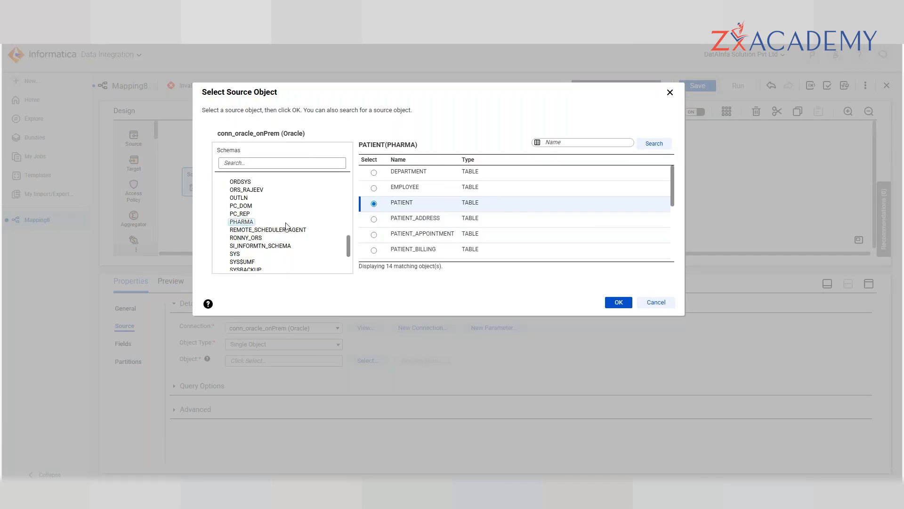
pyautogui.scroll(-5, 493, 228)
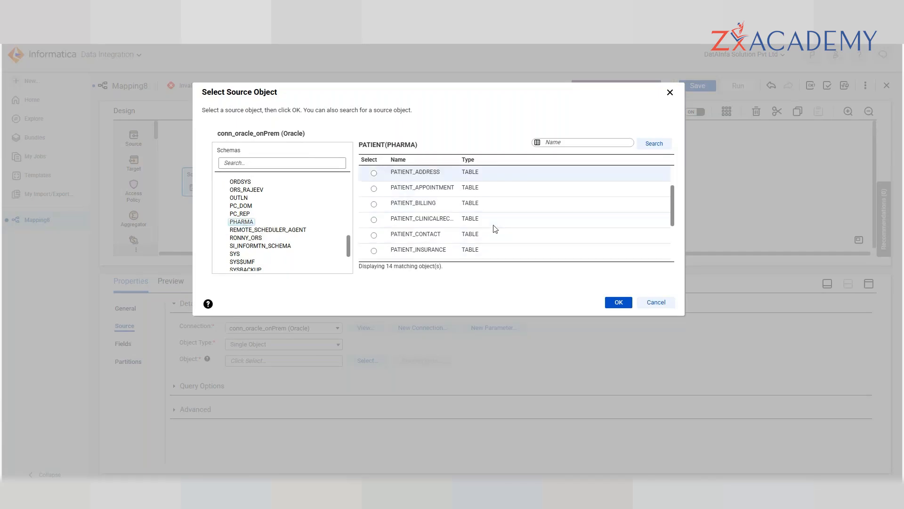
pyautogui.scroll(5, 495, 228)
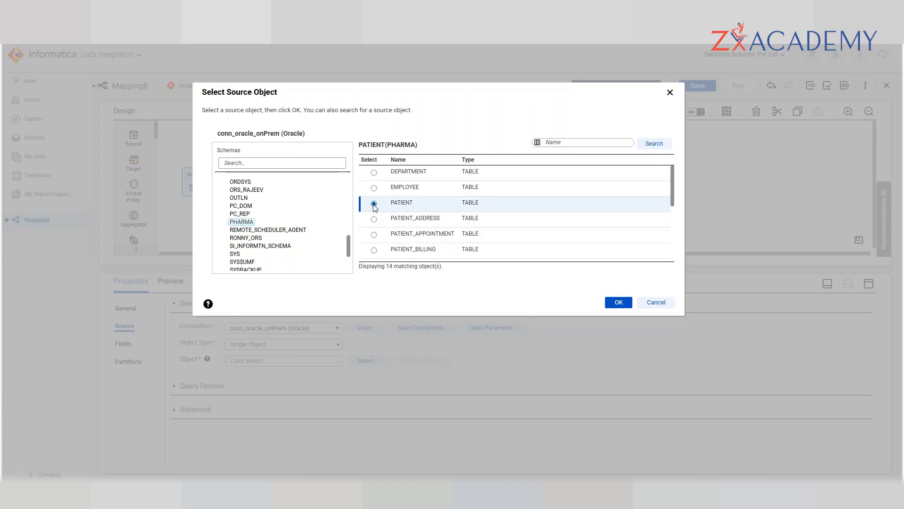
pyautogui.doubleClick(234, 150)
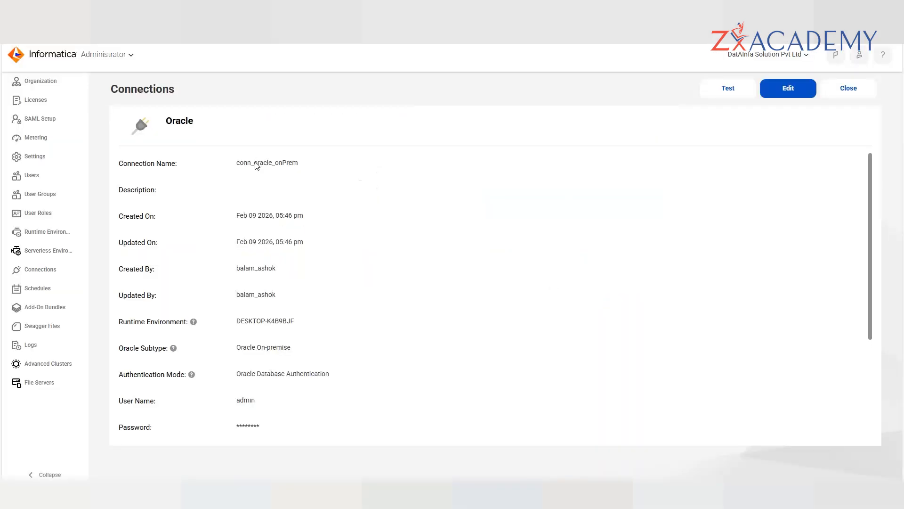
pyautogui.tripleClick(260, 163)
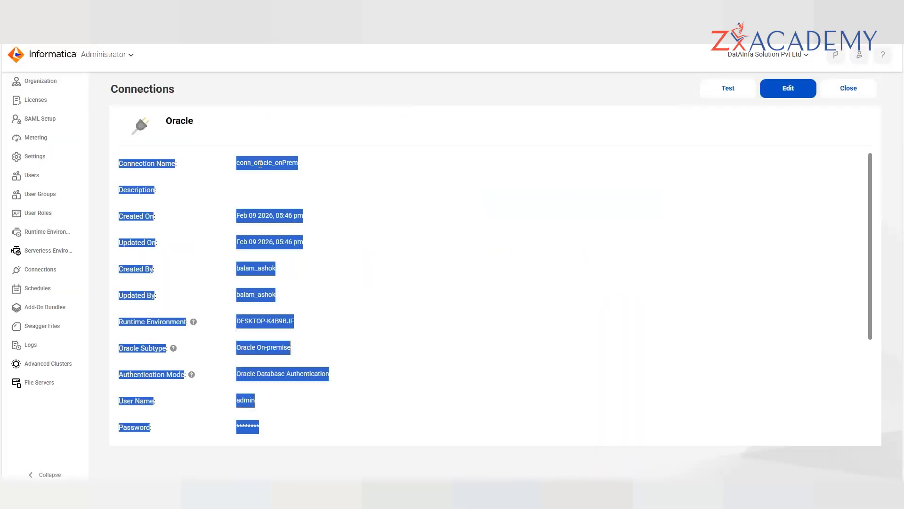
pyautogui.click(469, 266)
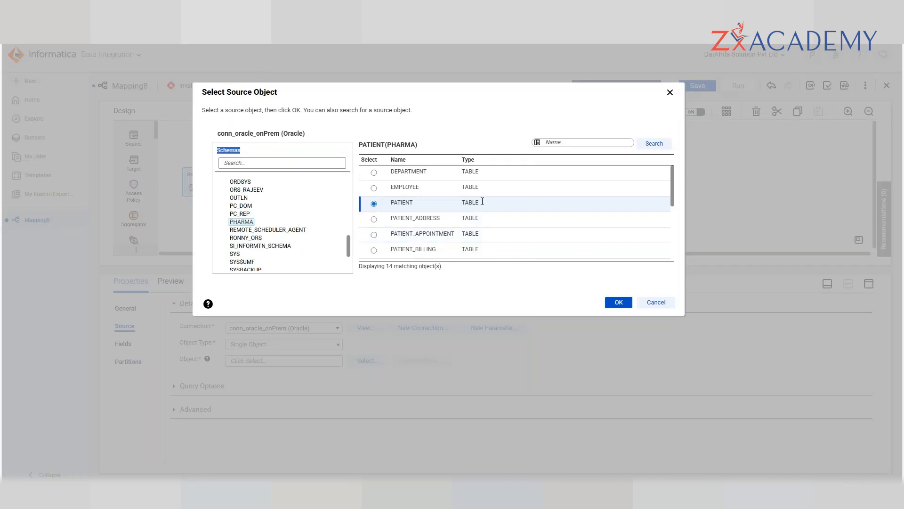
# - Confirm PHARMA/PATIENT as the source object and select the Target node
pyautogui.click(619, 302)
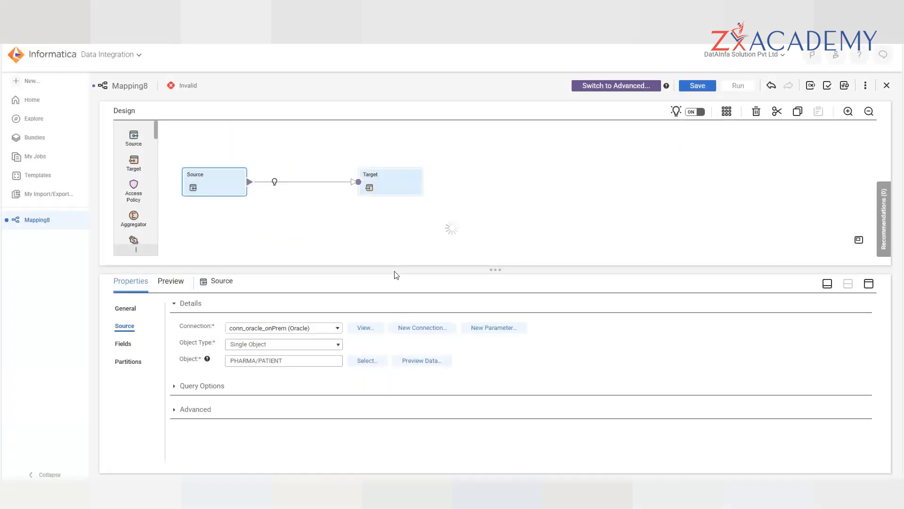
pyautogui.click(380, 185)
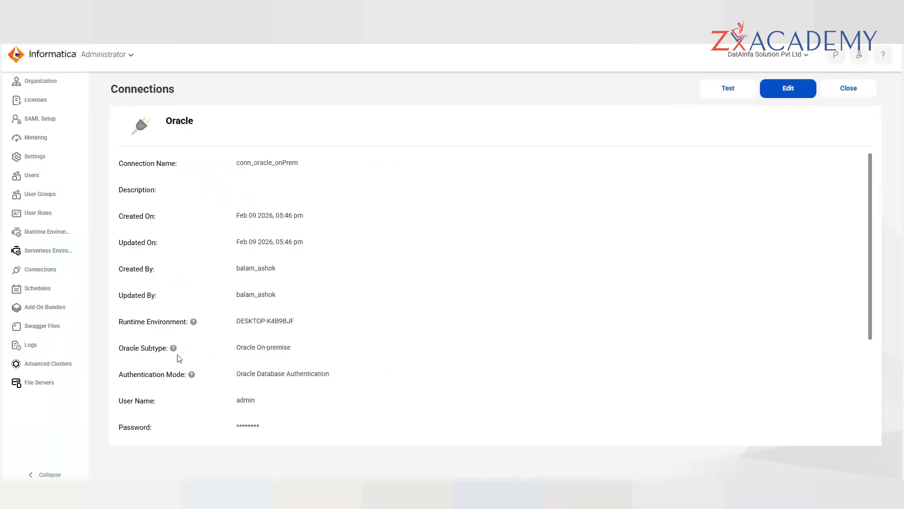
# - Filter connections by 'f', open conn_BM_ff_BFSI's flat-file details, then bring File Explorer forward
pyautogui.click(848, 89)
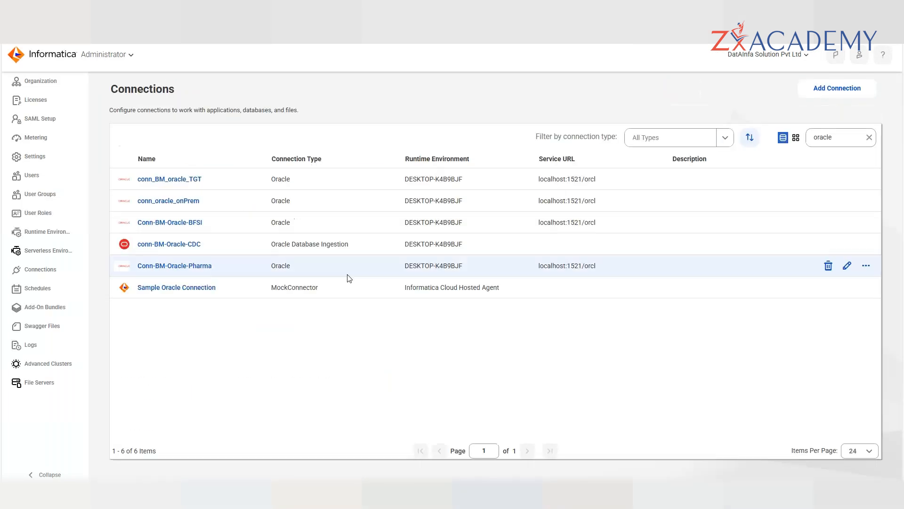
pyautogui.doubleClick(835, 135)
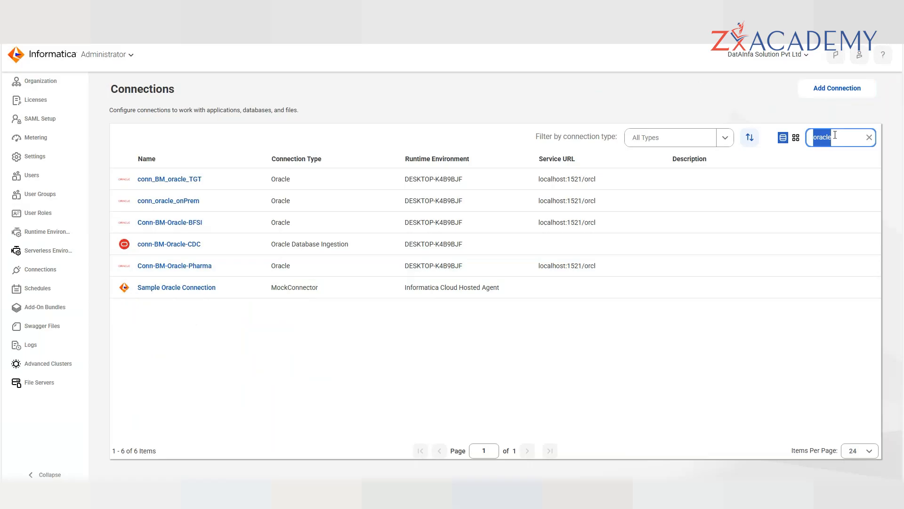
pyautogui.write('ff')
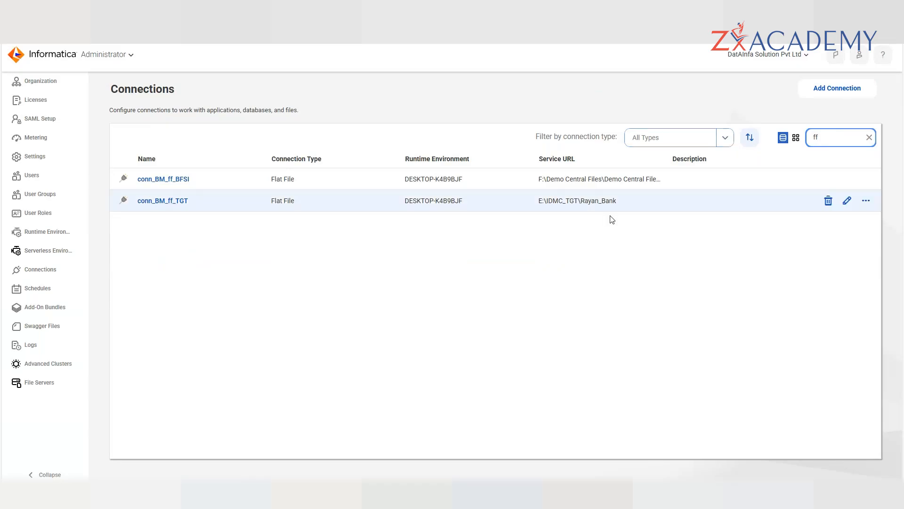
pyautogui.click(169, 182)
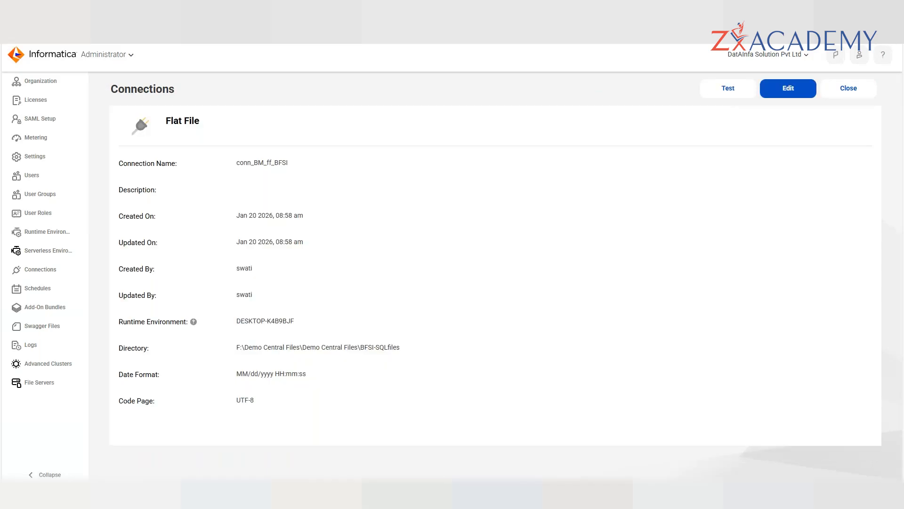
pyautogui.moveTo(390, 493)
pyautogui.click(371, 440)
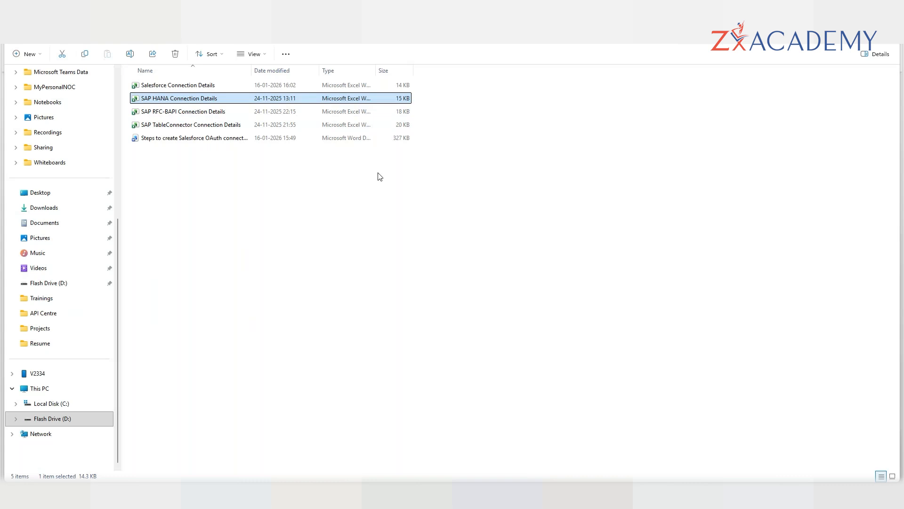
pyautogui.click(358, 31)
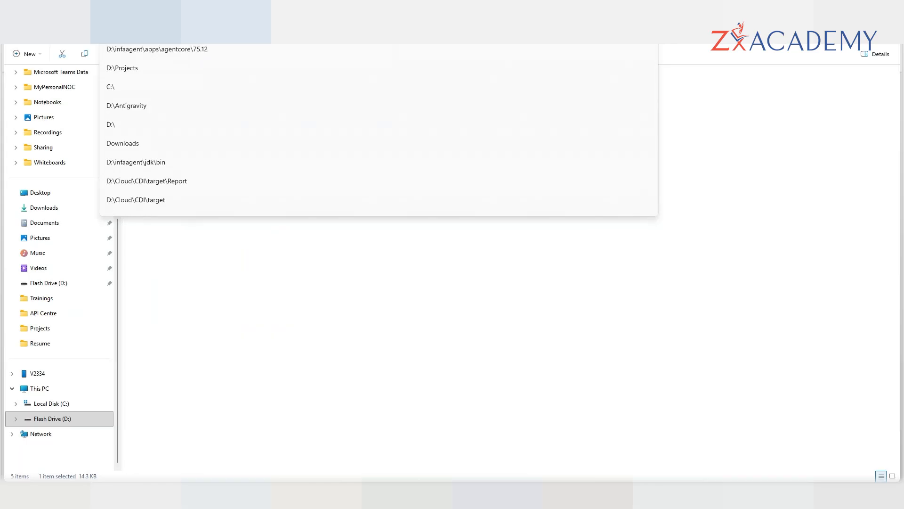
pyautogui.click(278, 274)
pyautogui.click(278, 274)
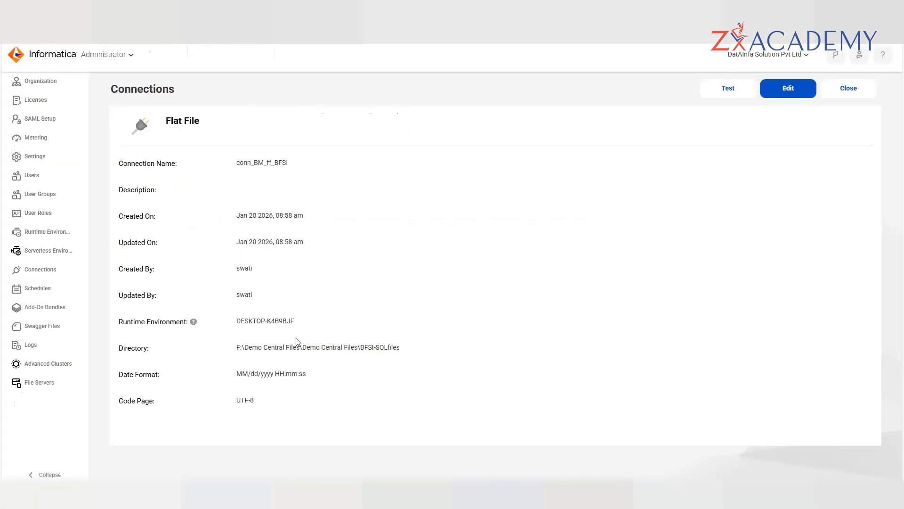
pyautogui.tripleClick(249, 350)
pyautogui.click(434, 381)
pyautogui.moveTo(409, 351); pyautogui.dragTo(236, 347)
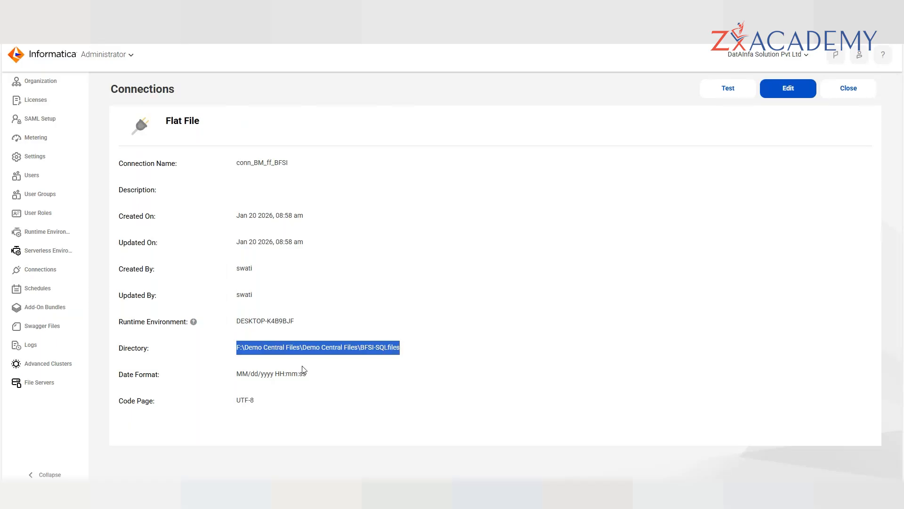
pyautogui.doubleClick(301, 351)
pyautogui.moveTo(237, 349); pyautogui.dragTo(382, 358)
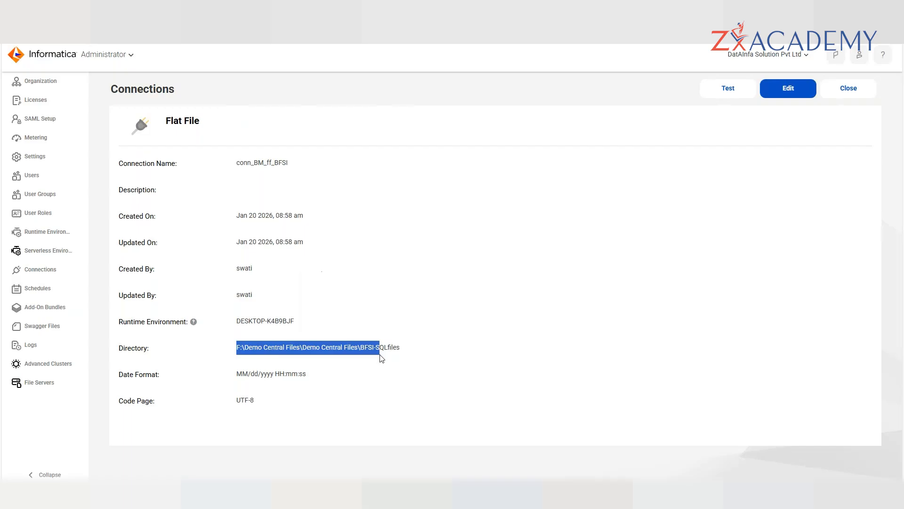
pyautogui.tripleClick(274, 162)
pyautogui.click(260, 169)
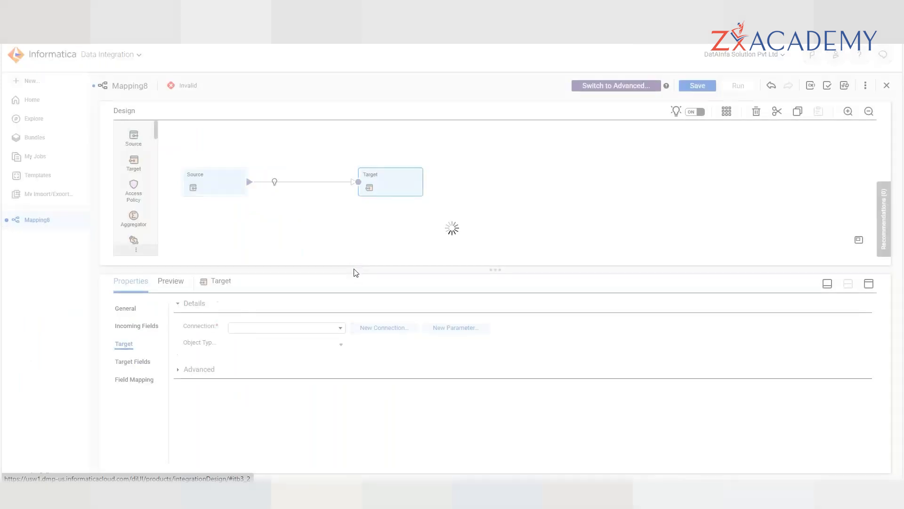
# - Make the target conn_BM_ff_BFSI, creating test_demo_pharma at runtime, and save Mapping8
pyautogui.click(293, 328)
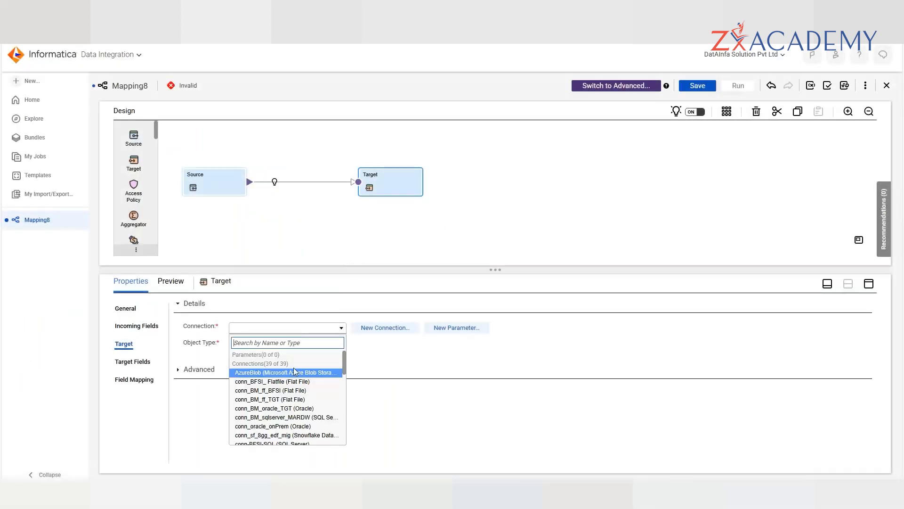
pyautogui.click(299, 391)
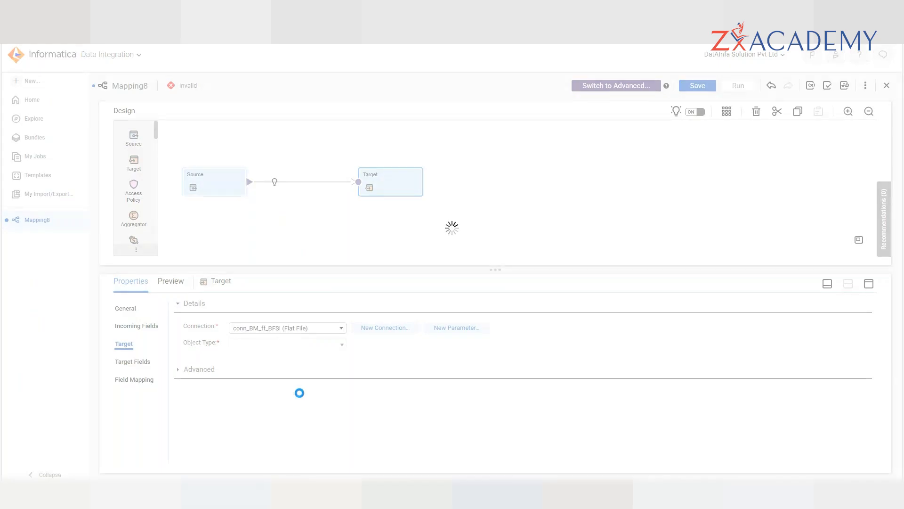
pyautogui.click(370, 375)
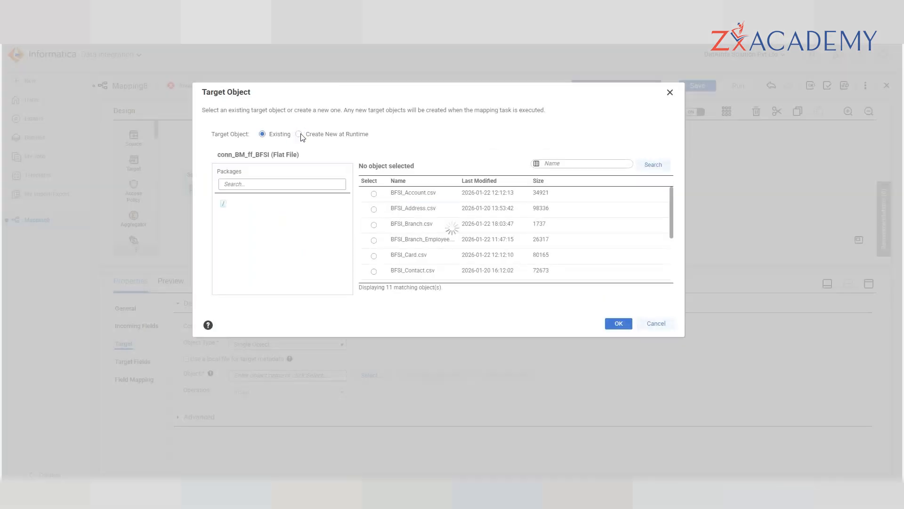
pyautogui.click(299, 135)
pyautogui.click(336, 210)
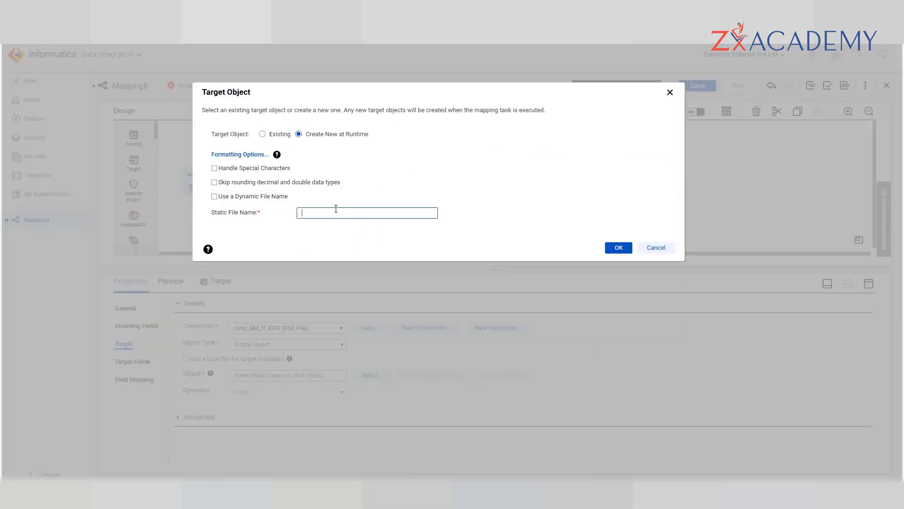
pyautogui.write('test_demo_pharma')
pyautogui.click(450, 213)
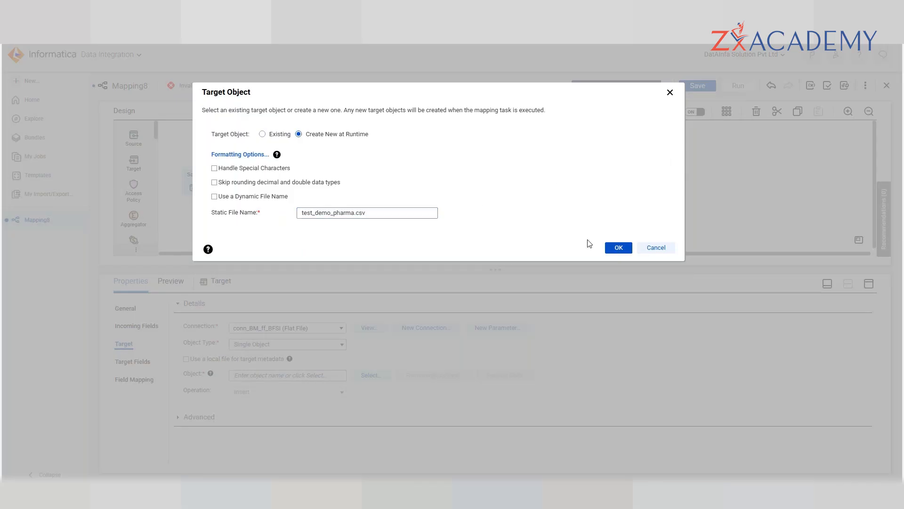
pyautogui.click(612, 248)
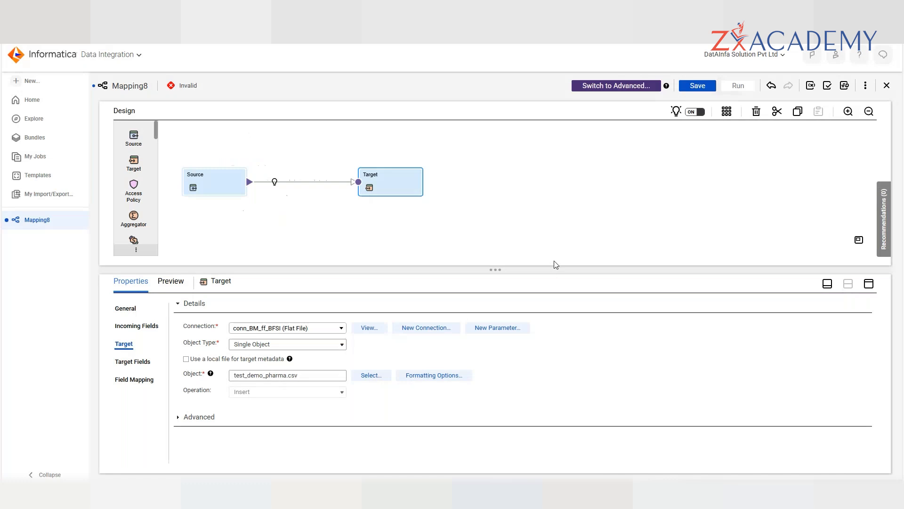
pyautogui.click(703, 89)
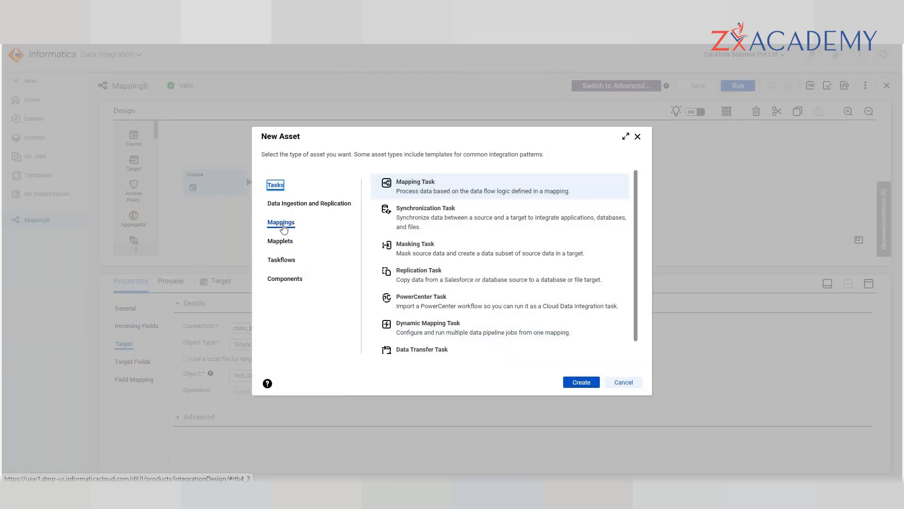
# - Create a new mapping, Mapping9, and set its Source connection to conn_BM_ff_BFSI
pyautogui.click(282, 226)
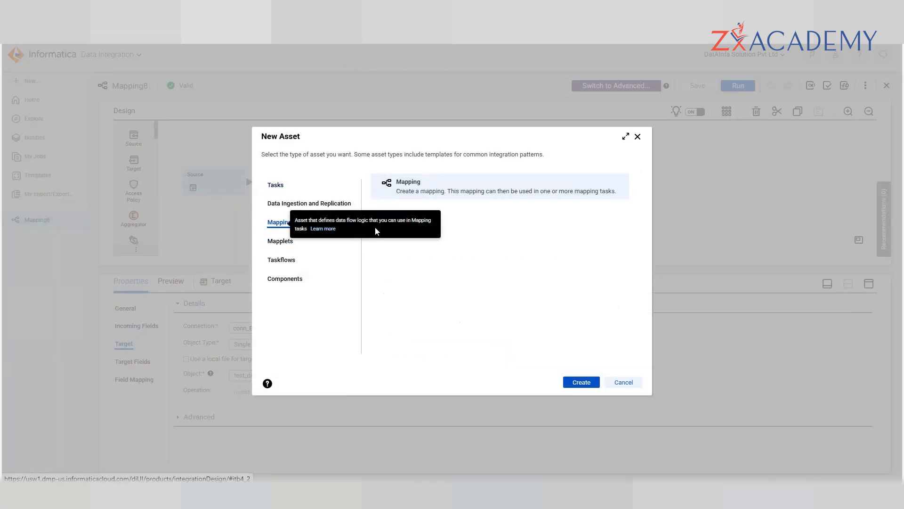
pyautogui.click(582, 383)
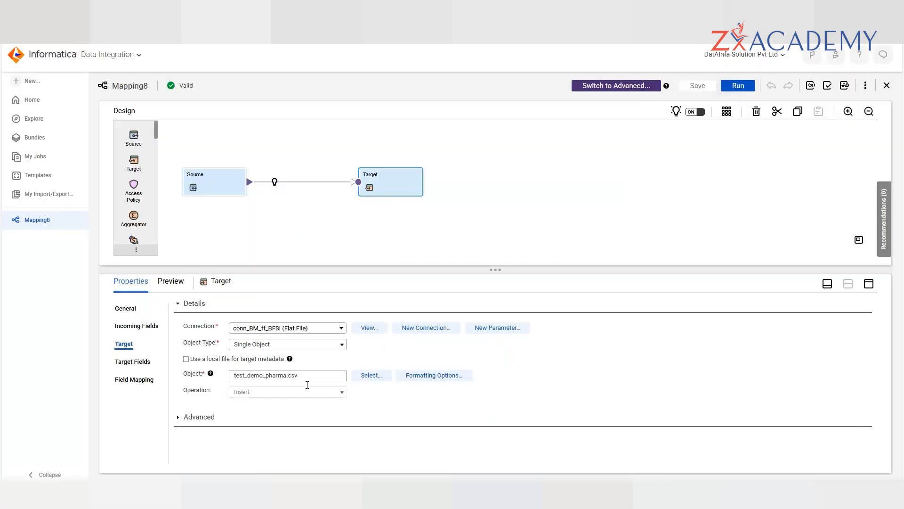
pyautogui.click(210, 176)
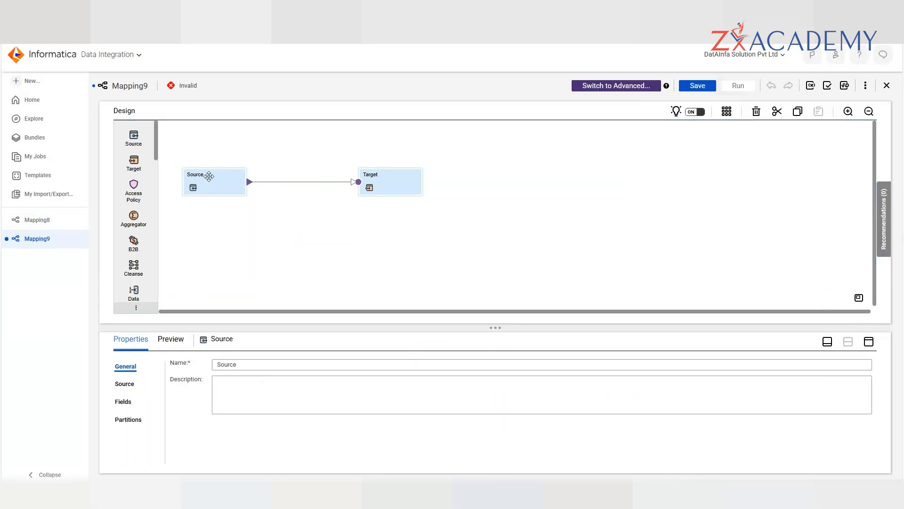
pyautogui.click(124, 384)
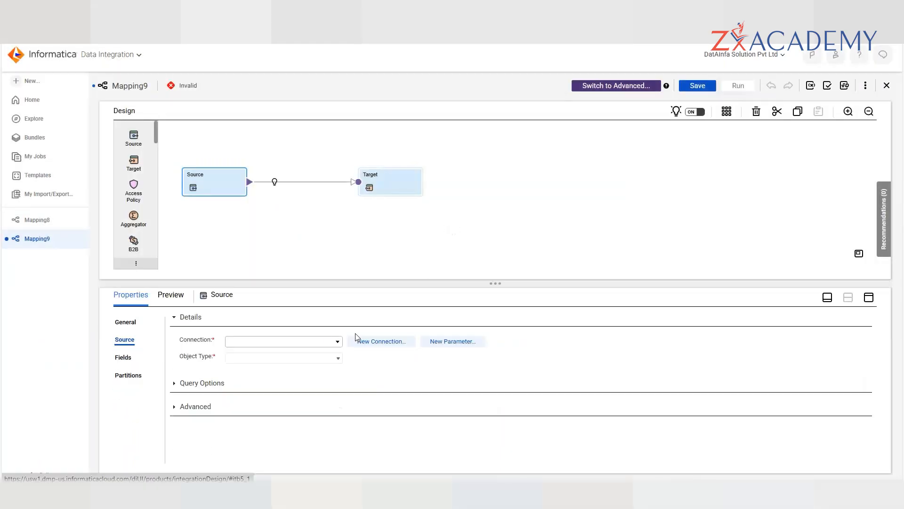
pyautogui.click(318, 344)
pyautogui.click(278, 403)
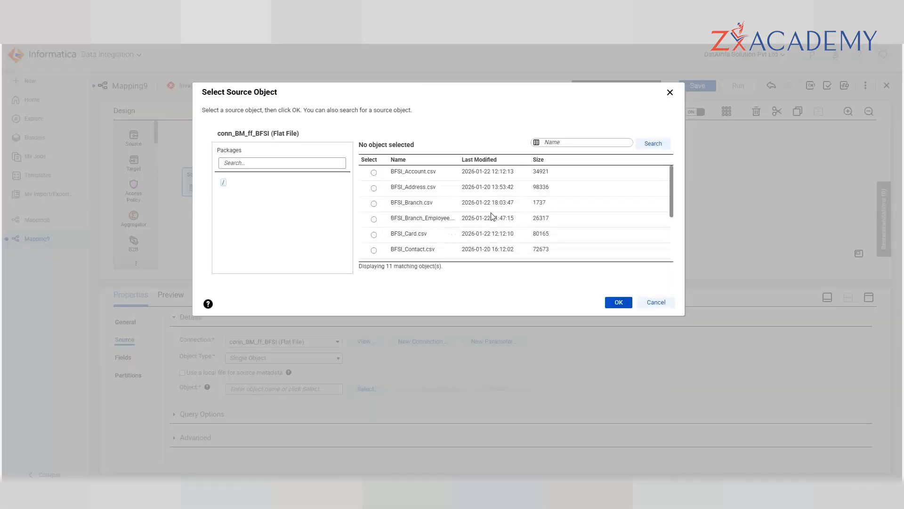
# - Search the source objects for 'test', then cancel the object picker
pyautogui.scroll(-3, 490, 217)
pyautogui.click(565, 143)
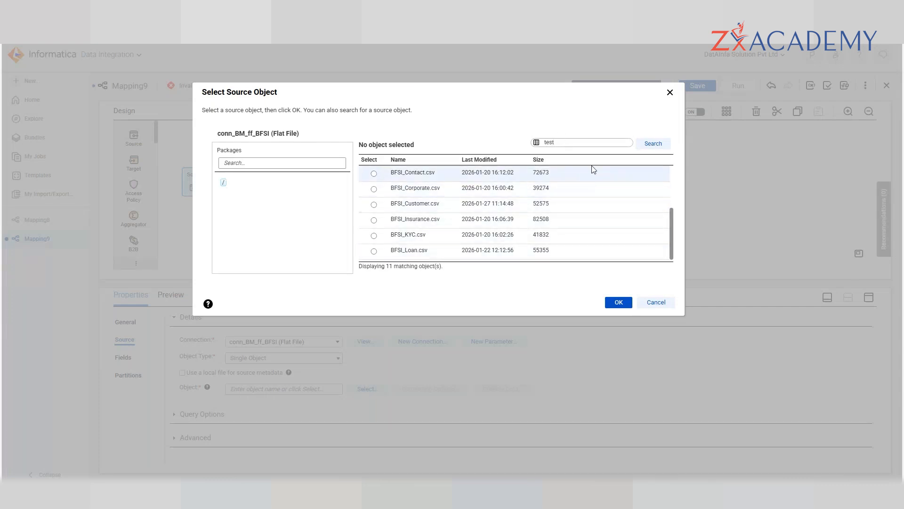
pyautogui.press('Return')
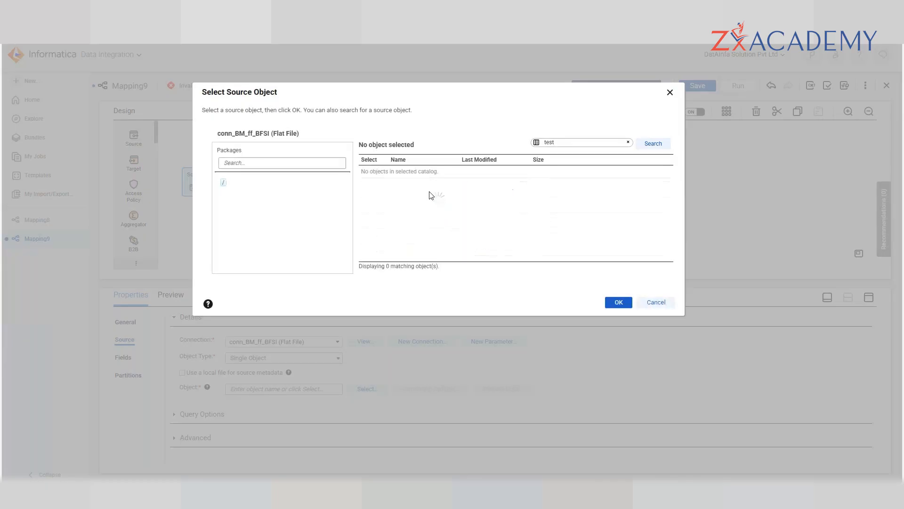
pyautogui.click(661, 303)
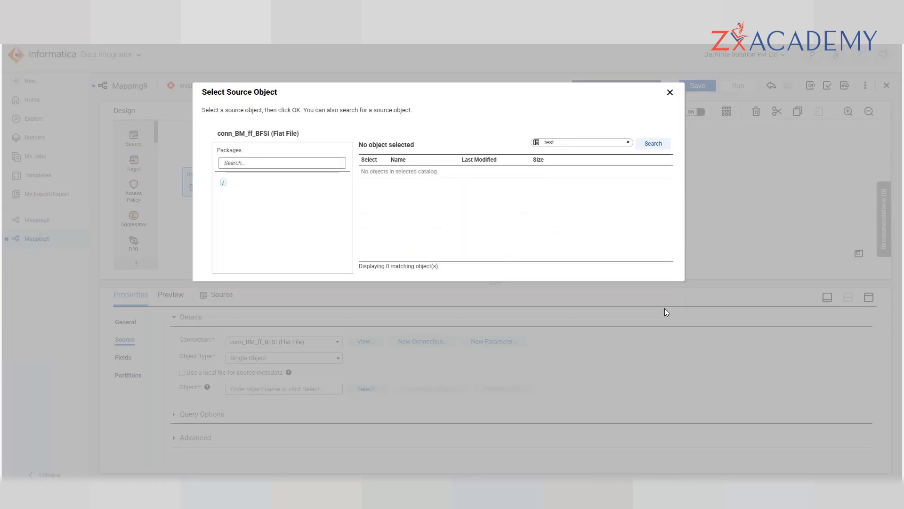
# - Back in Mapping8, run it on the DESKTOP-K4B9BJF runtime environment
pyautogui.click(38, 220)
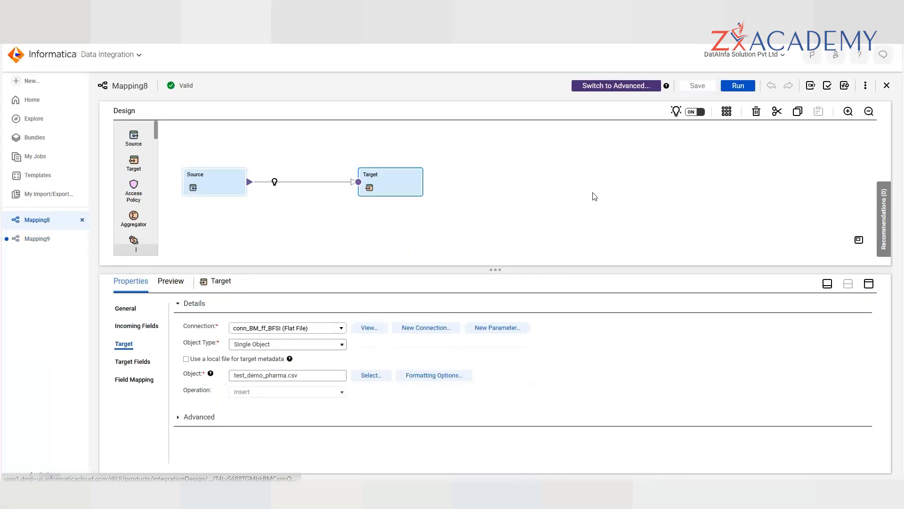
pyautogui.click(738, 85)
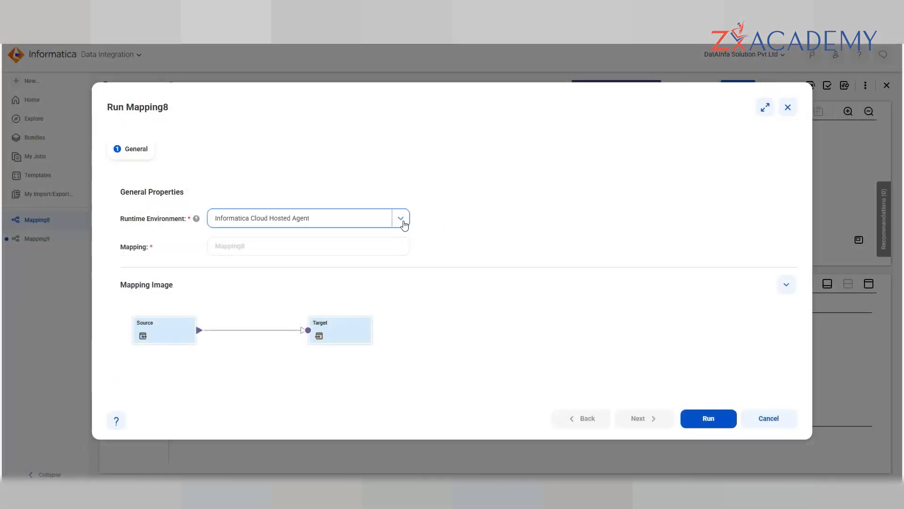
pyautogui.click(401, 219)
pyautogui.click(288, 282)
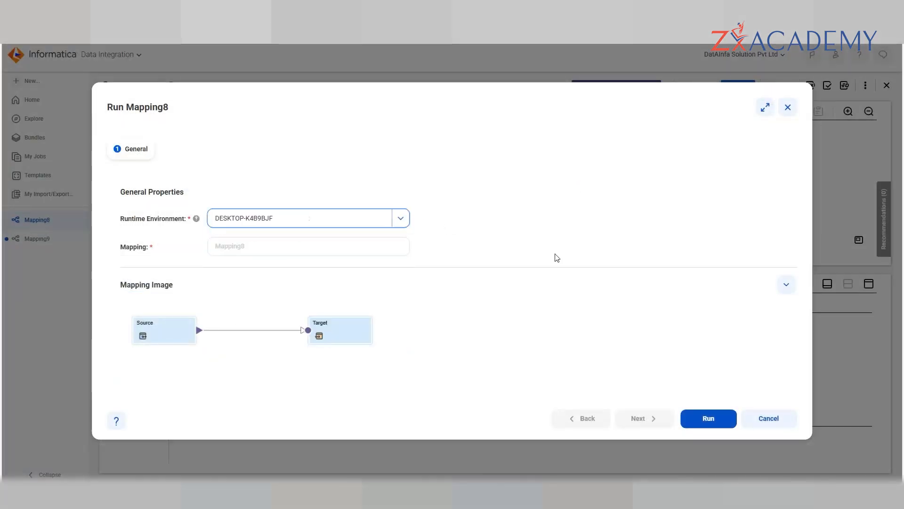
pyautogui.click(720, 422)
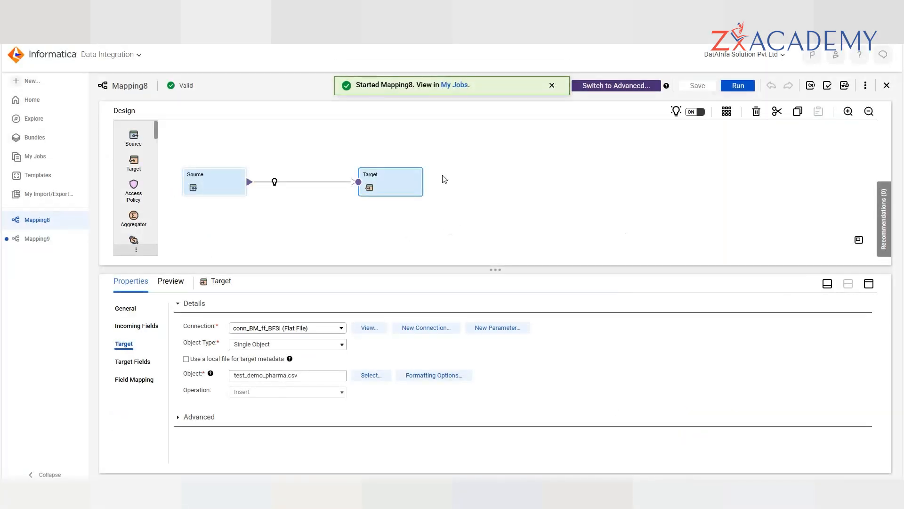
pyautogui.click(566, 213)
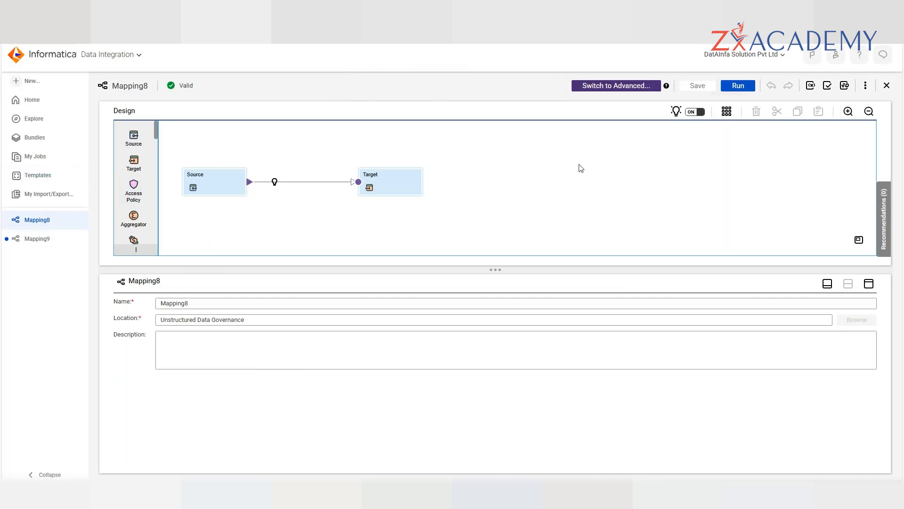
# - In My Jobs, refresh the job statuses and stop the Publishing Testing 2-1780 job
pyautogui.click(35, 156)
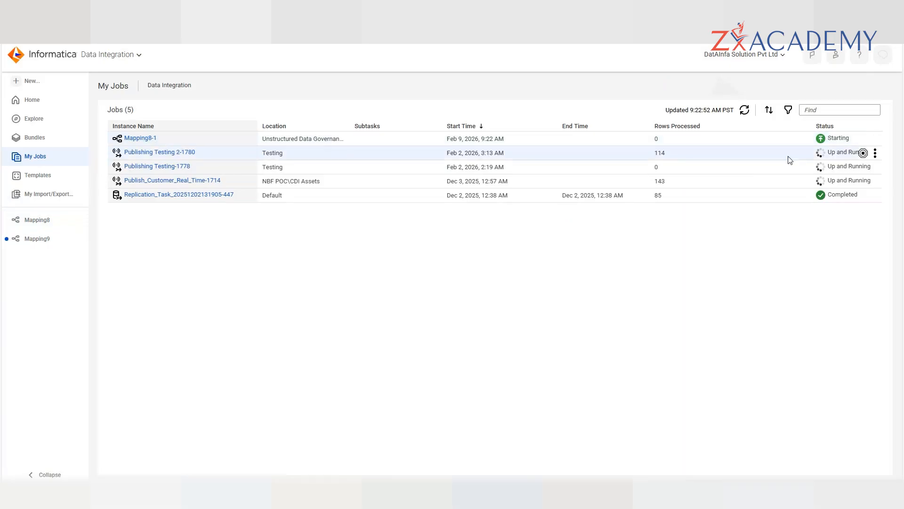
pyautogui.click(745, 110)
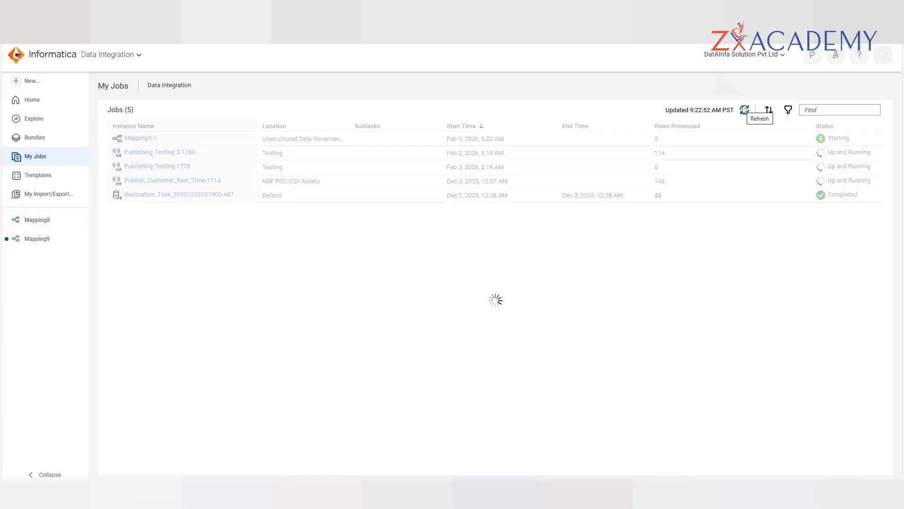
pyautogui.click(744, 110)
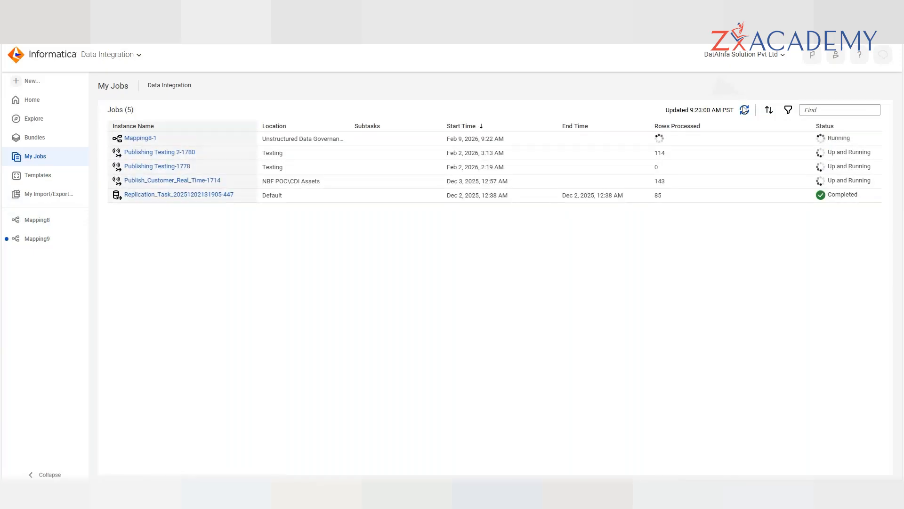
pyautogui.click(863, 154)
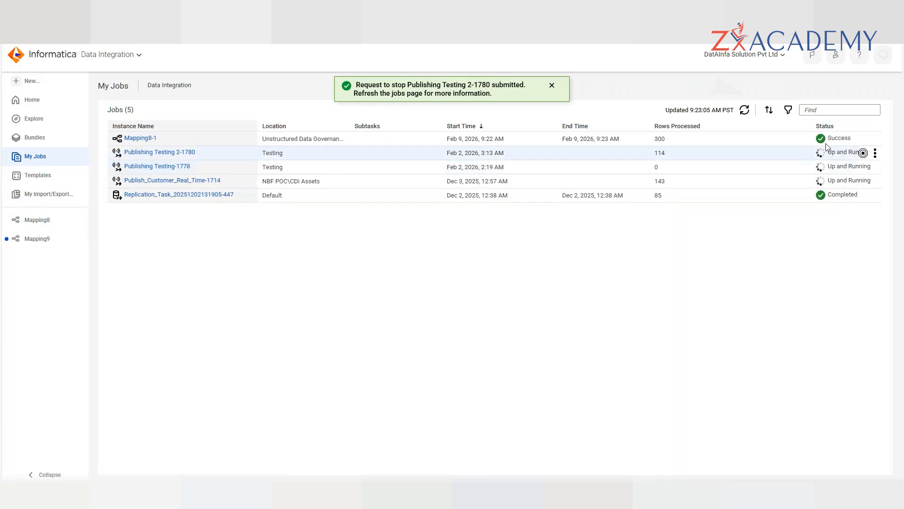
# - Open the Mapping8-1 run details and check the test_demo_pharma_csv target results
pyautogui.click(158, 141)
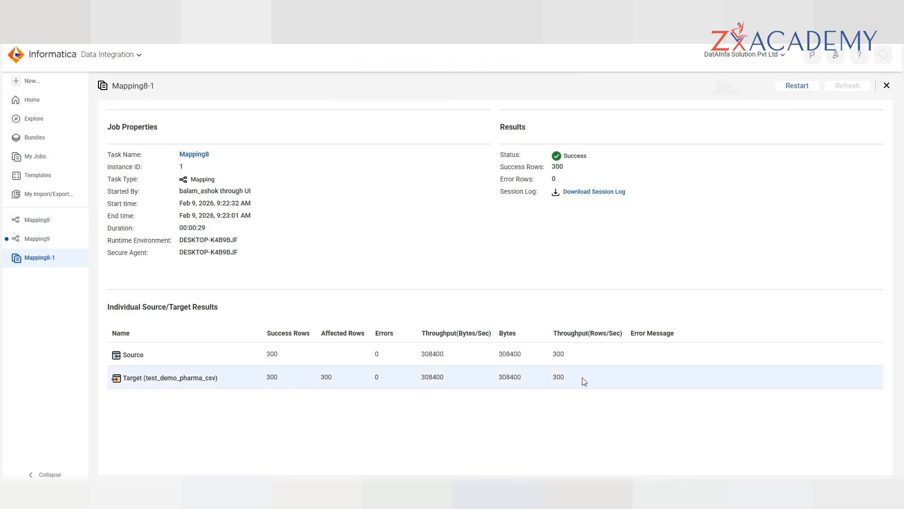
pyautogui.doubleClick(151, 379)
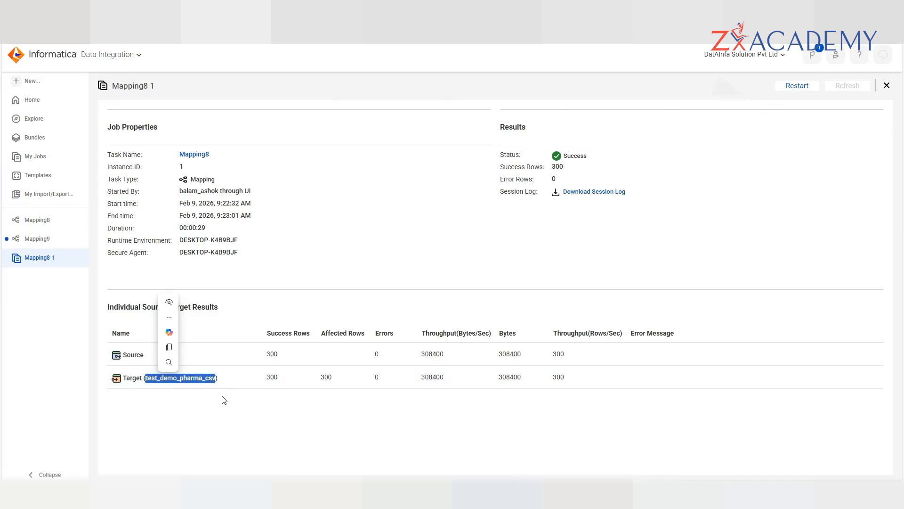
pyautogui.click(230, 415)
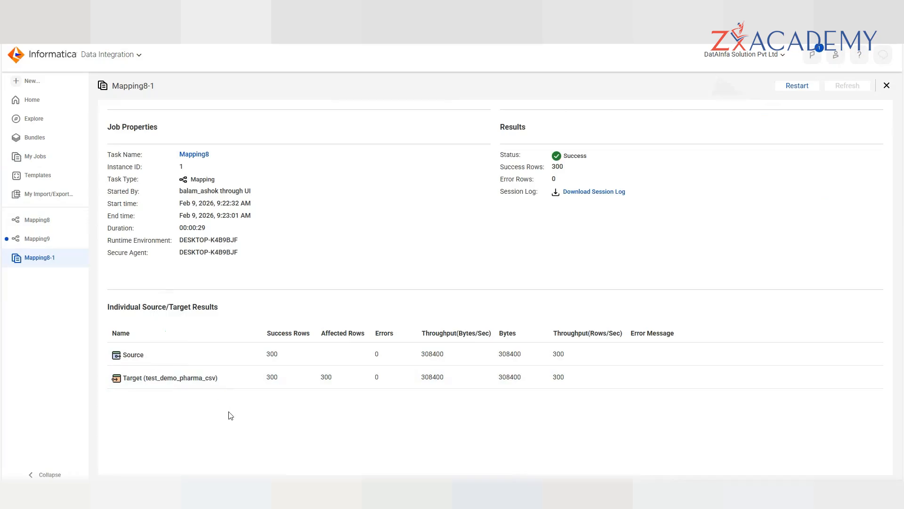
# - In Mapping9, browse the source objects and select test_demo_pharma.csv
pyautogui.click(37, 239)
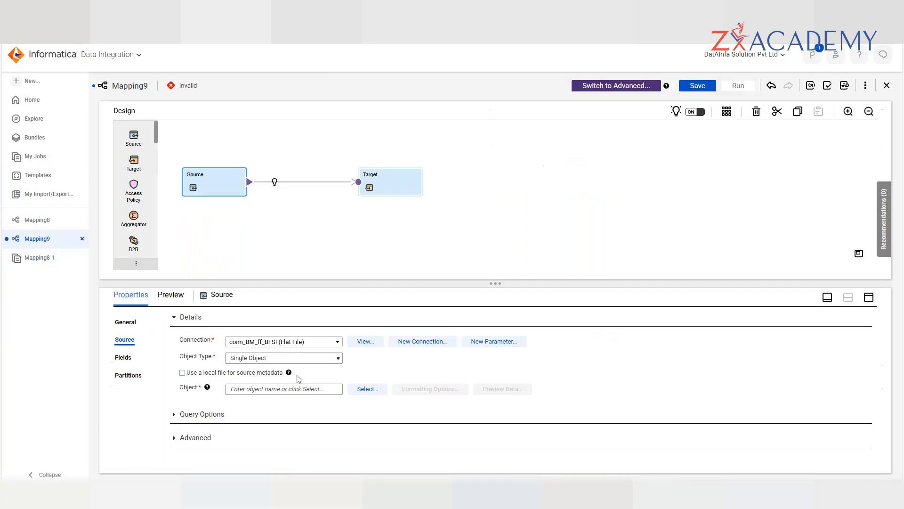
pyautogui.click(372, 390)
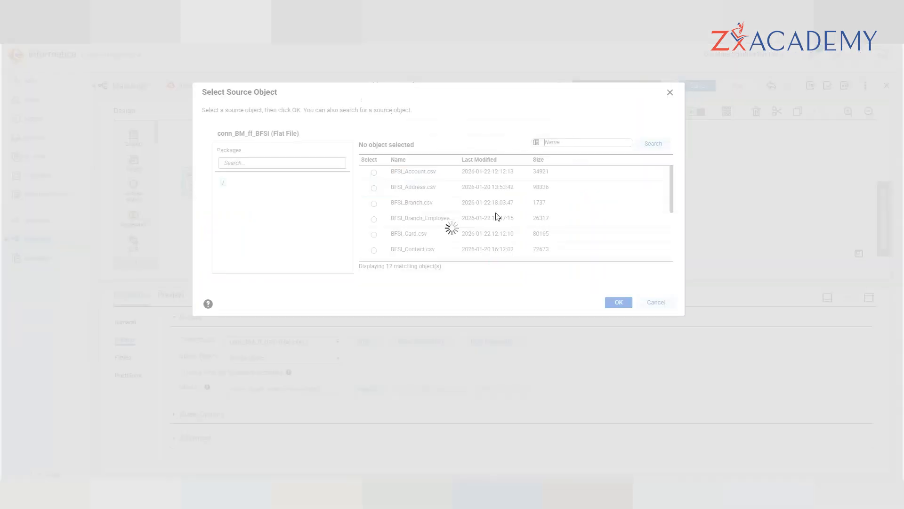
pyautogui.scroll(-3, 451, 215)
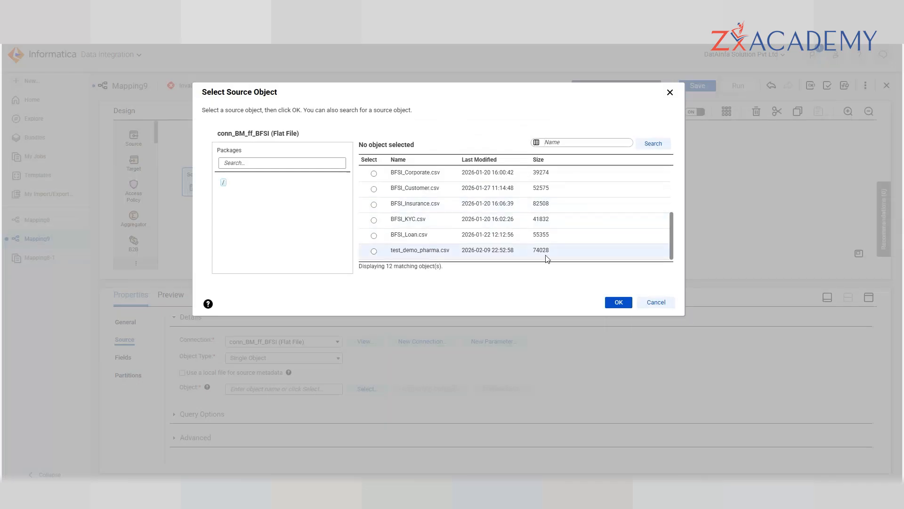
pyautogui.click(374, 251)
# - Cancel the source picker and close Mapping9, discarding its unsaved changes
pyautogui.moveTo(396, 250); pyautogui.dragTo(445, 250)
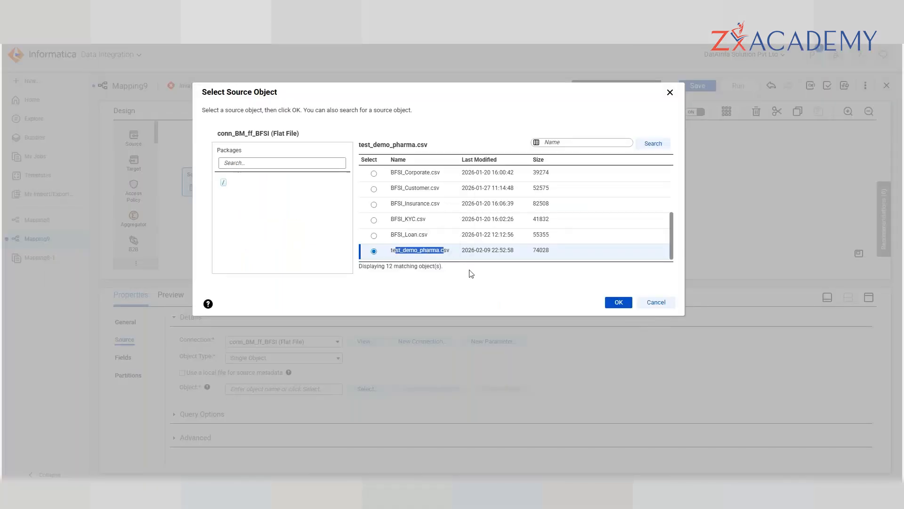
pyautogui.click(468, 273)
pyautogui.moveTo(391, 251); pyautogui.dragTo(461, 255)
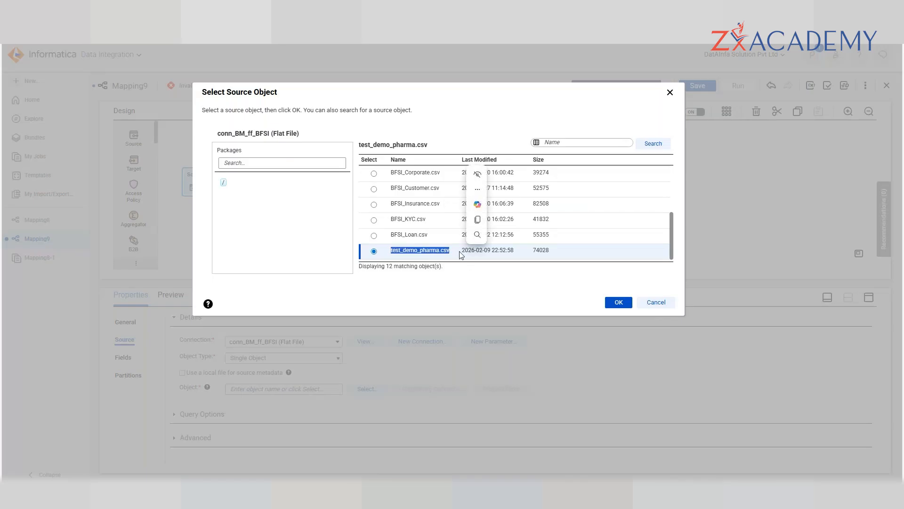
pyautogui.click(658, 301)
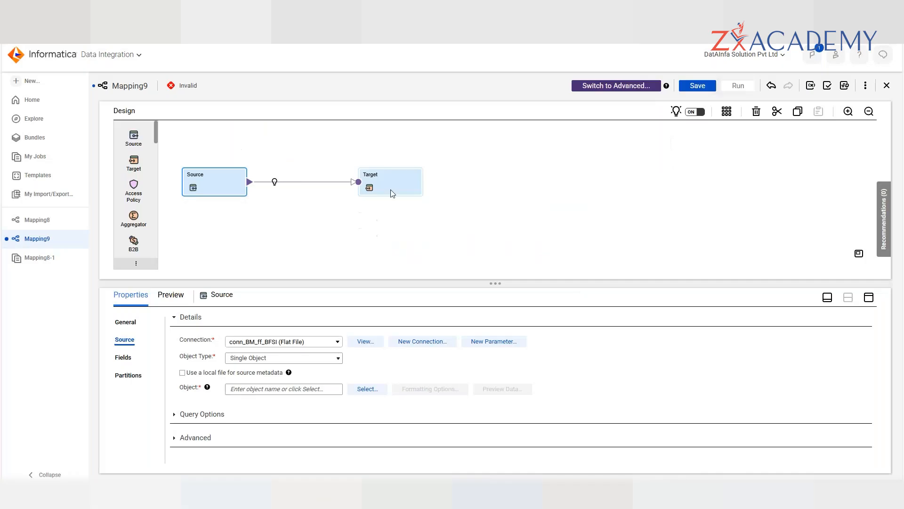
pyautogui.click(82, 238)
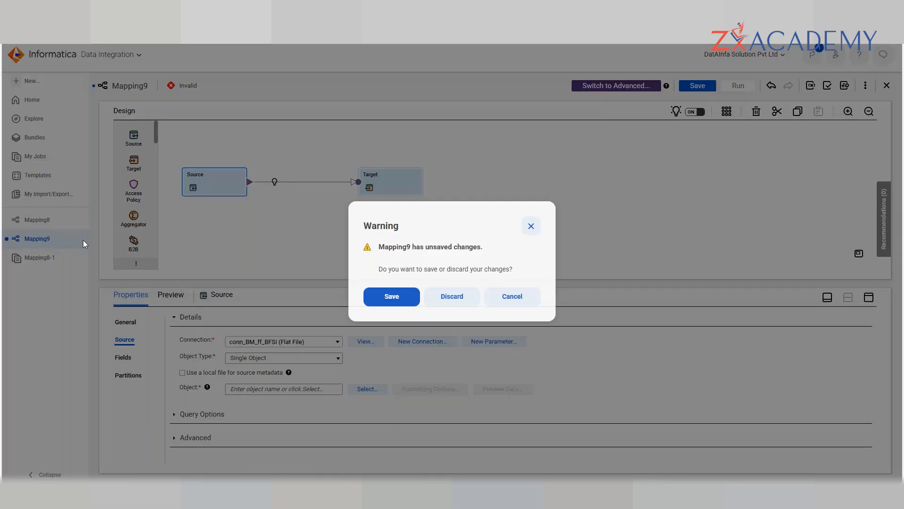
pyautogui.click(452, 298)
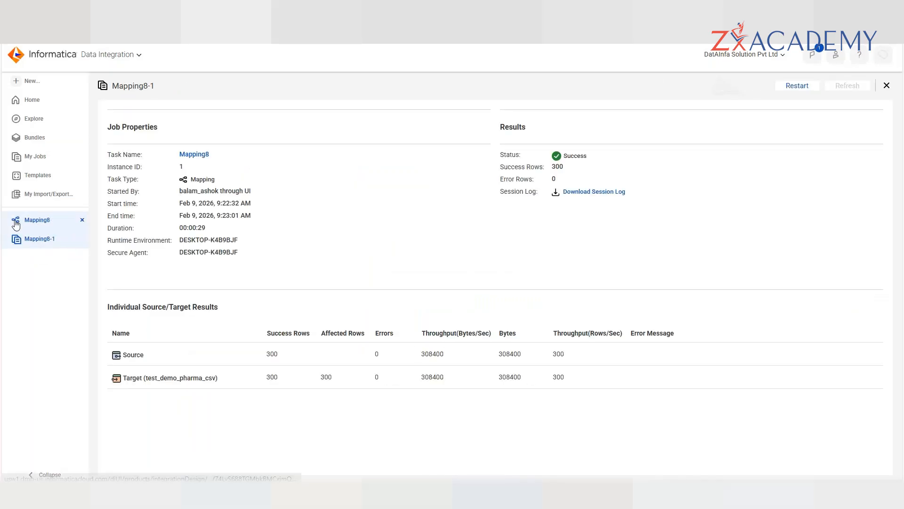
# - Reopen Mapping8 and inspect its Source and Target transformation properties
pyautogui.click(16, 223)
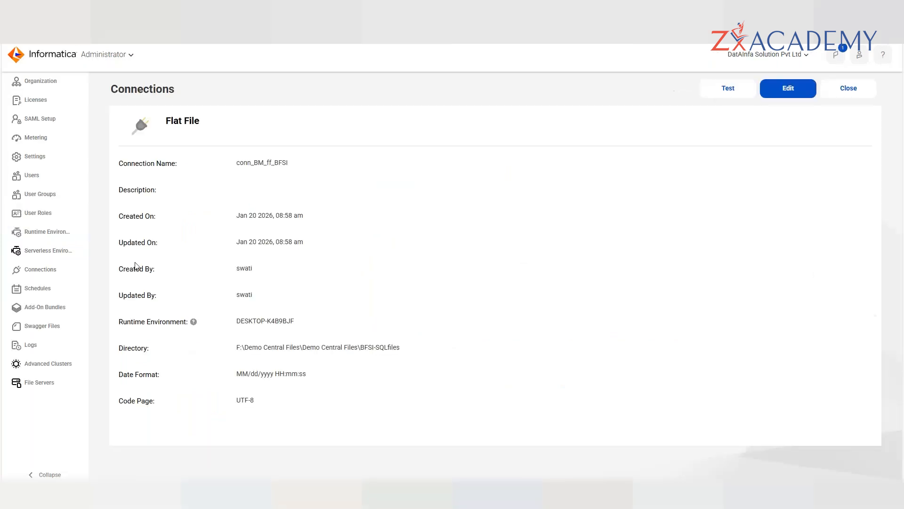
pyautogui.click(107, 54)
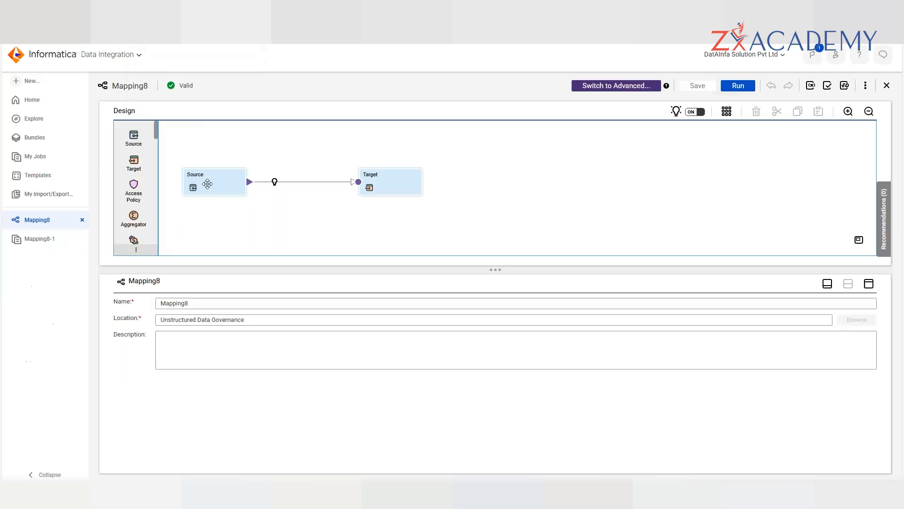
pyautogui.click(207, 184)
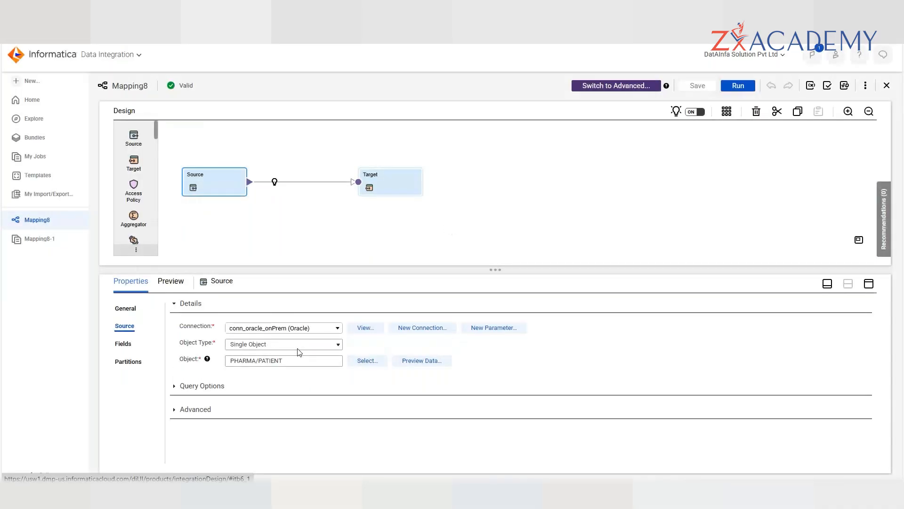
pyautogui.click(396, 198)
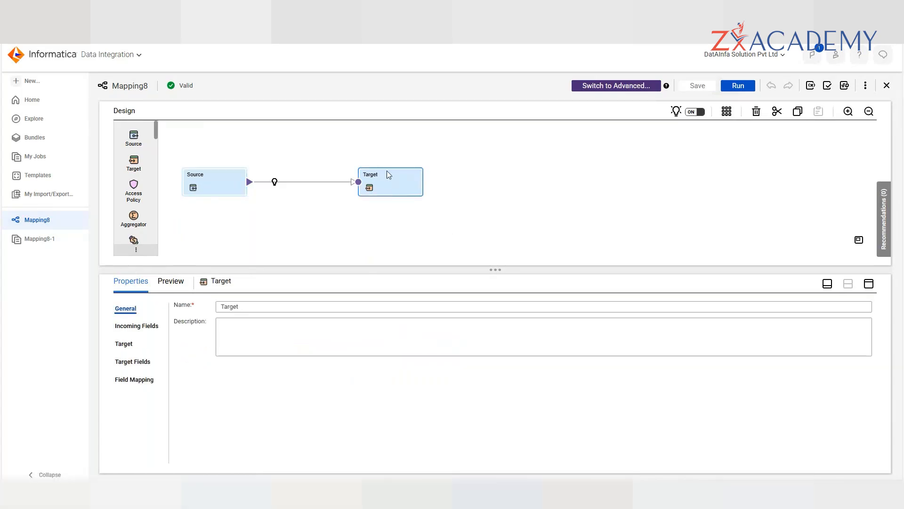
pyautogui.moveTo(277, 185)
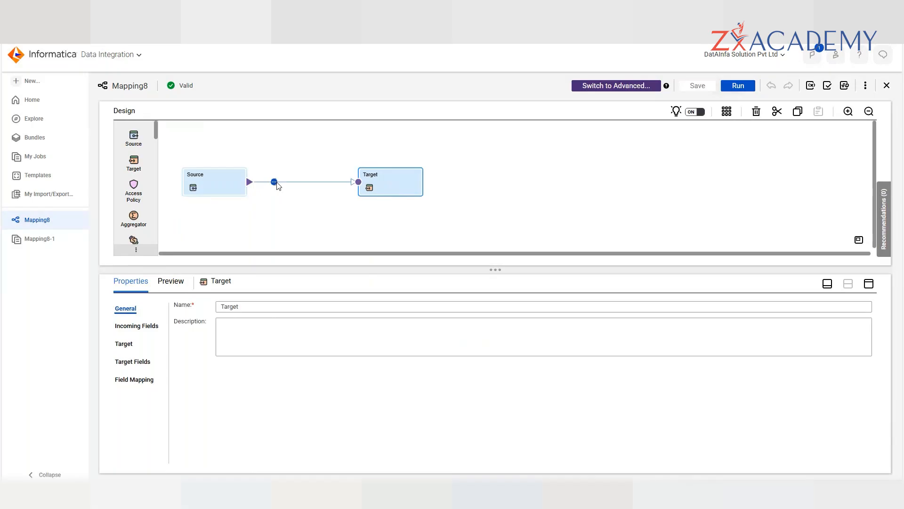
pyautogui.scroll(-5, 134, 189)
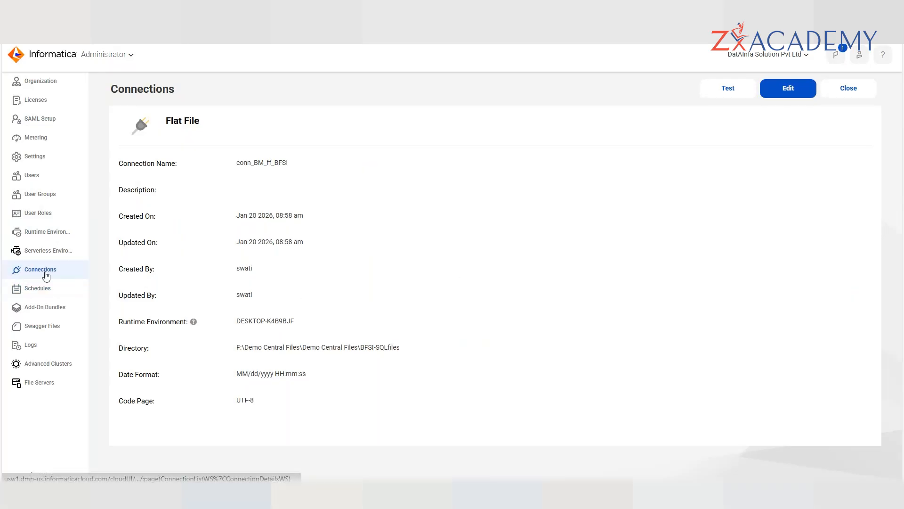
# - Close the Flat File connection details, clear the ff filter, and add a new connection
pyautogui.click(848, 88)
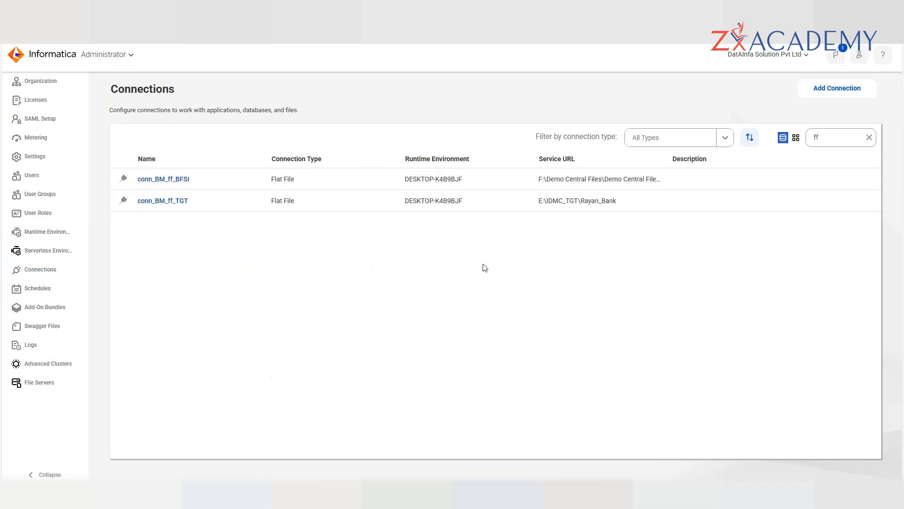
pyautogui.click(869, 137)
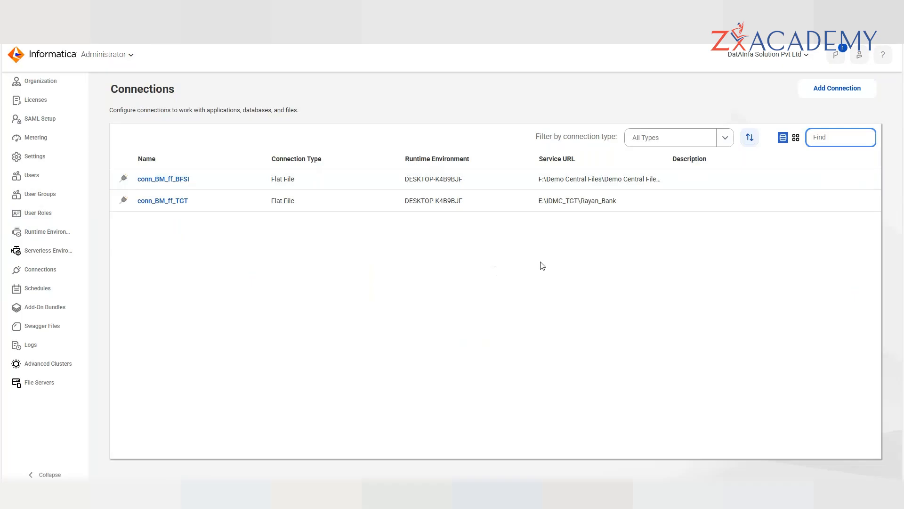
pyautogui.click(838, 86)
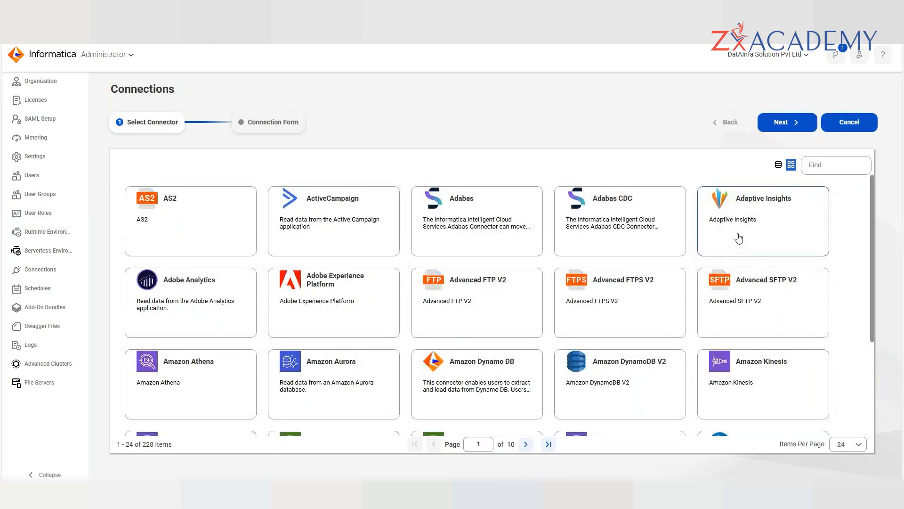
# - Filter connectors by 'Bus', pick Business 360, and continue to its connection form
pyautogui.scroll(-1, 738, 239)
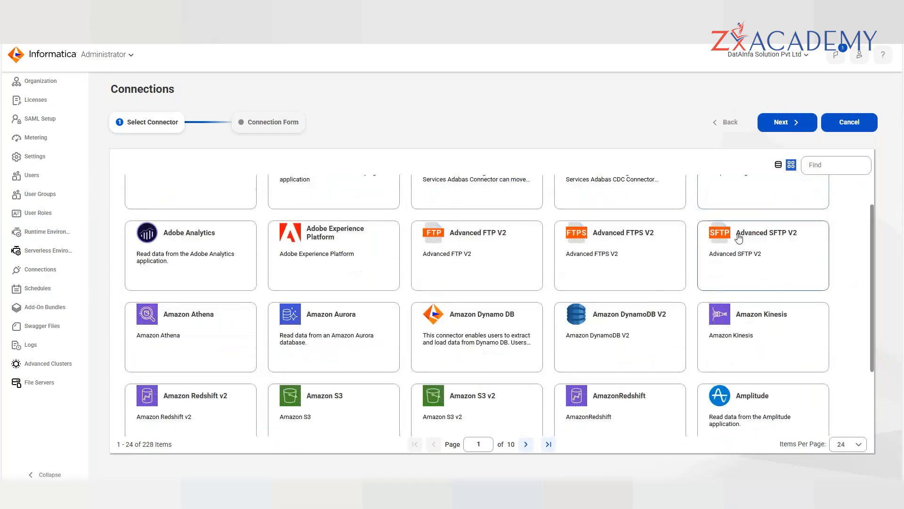
pyautogui.scroll(-2, 738, 239)
pyautogui.click(824, 162)
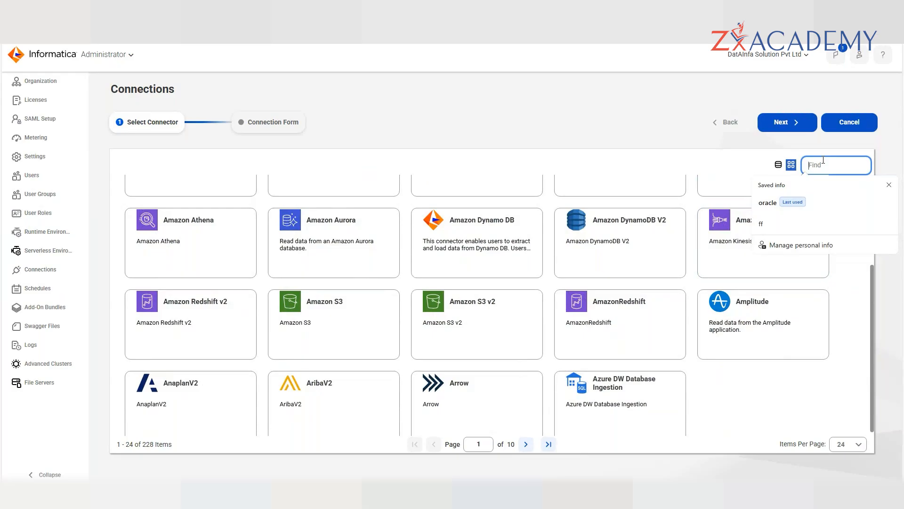
pyautogui.write('Bus')
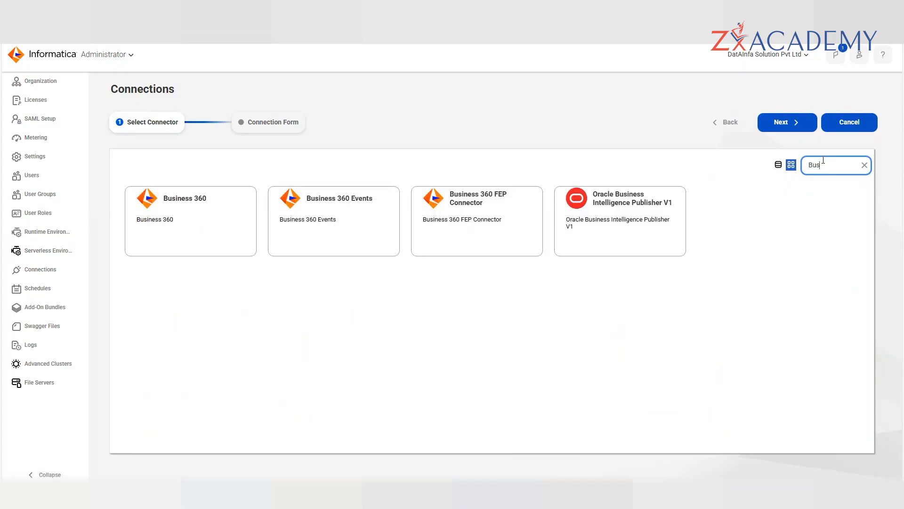
pyautogui.click(236, 242)
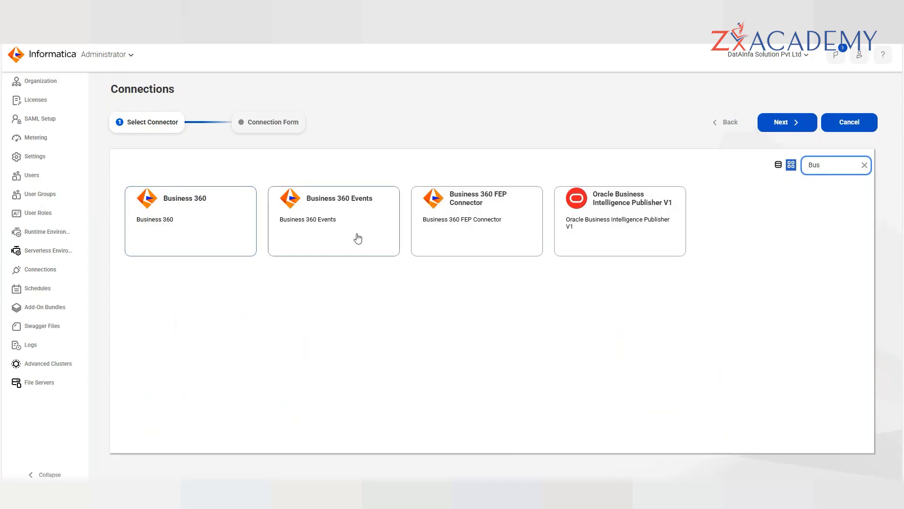
pyautogui.click(238, 234)
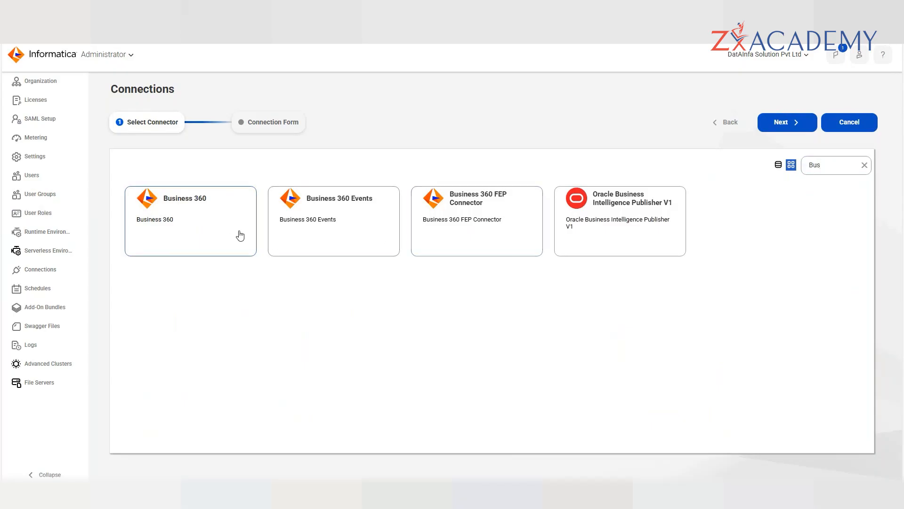
pyautogui.click(794, 130)
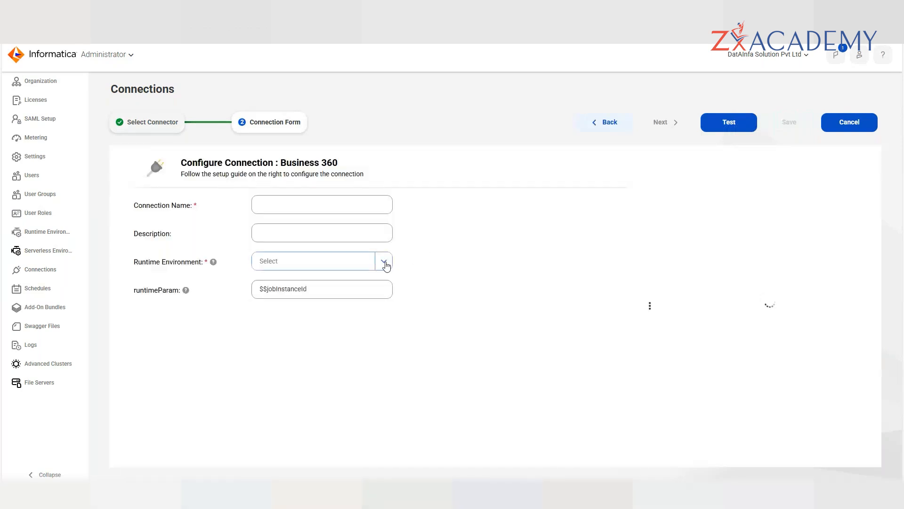
# - Set runtime DESKTOP-K4B9BJF and name 'tets' on the Business 360 form, test it, then go back
pyautogui.click(385, 262)
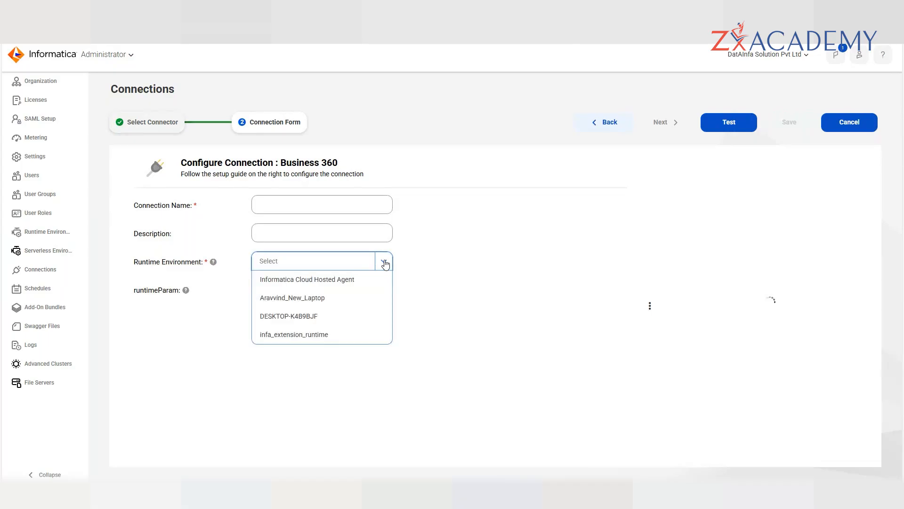
pyautogui.click(289, 316)
pyautogui.click(303, 205)
pyautogui.write('tets')
pyautogui.click(728, 127)
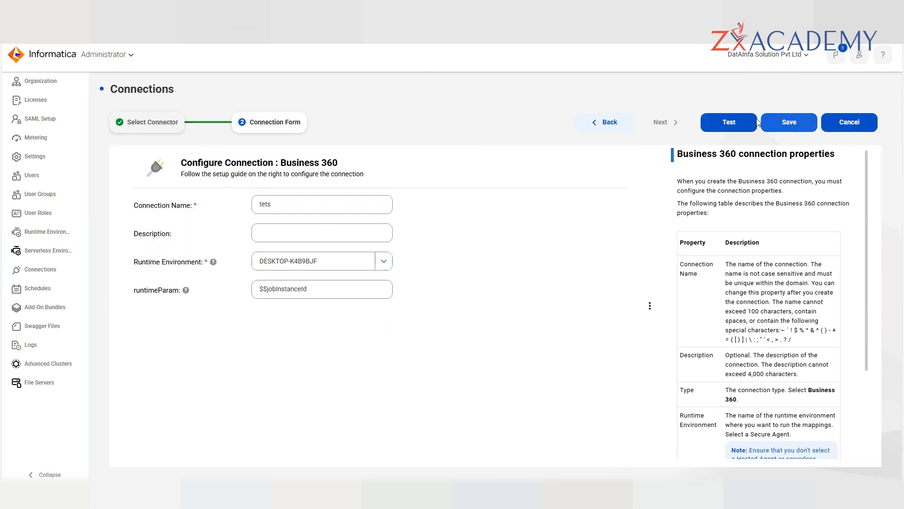
pyautogui.click(607, 136)
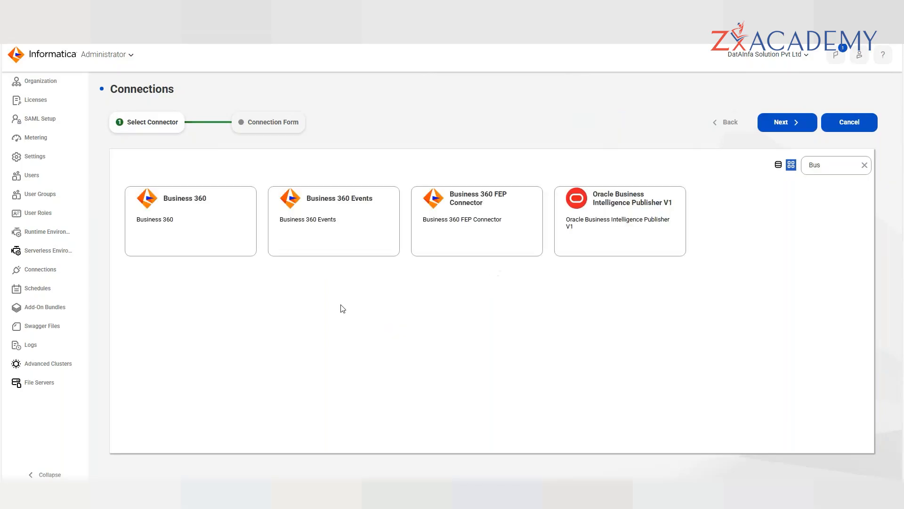
# - Clear the 'Bus' connector search and bring up the list of cloud services
pyautogui.click(828, 170)
pyautogui.press('BackSpace')
pyautogui.press('BackSpace')
pyautogui.press('BackSpace')
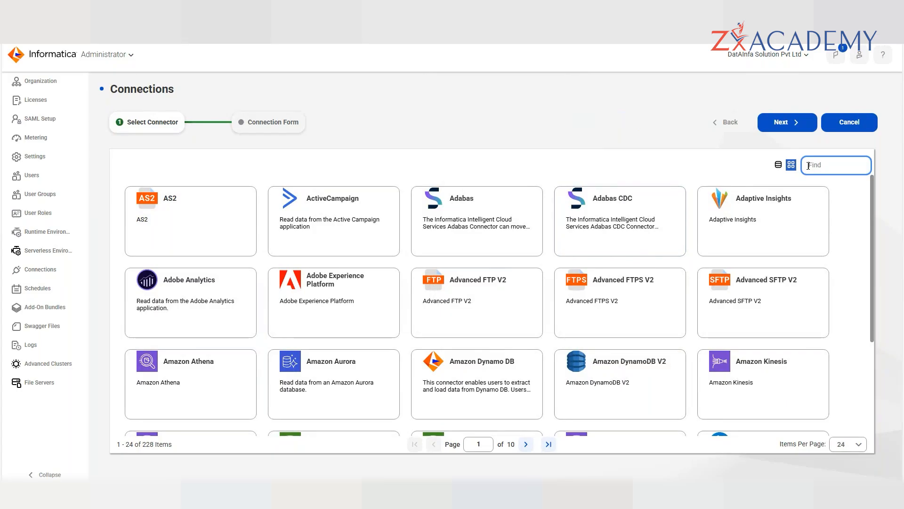
pyautogui.click(119, 55)
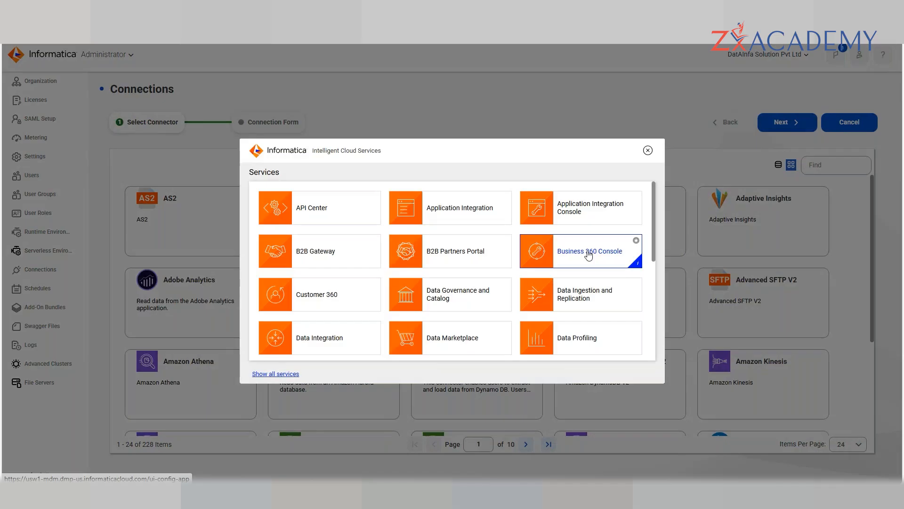
# - Close the cloud services list
pyautogui.scroll(-5, 589, 255)
pyautogui.scroll(5, 587, 245)
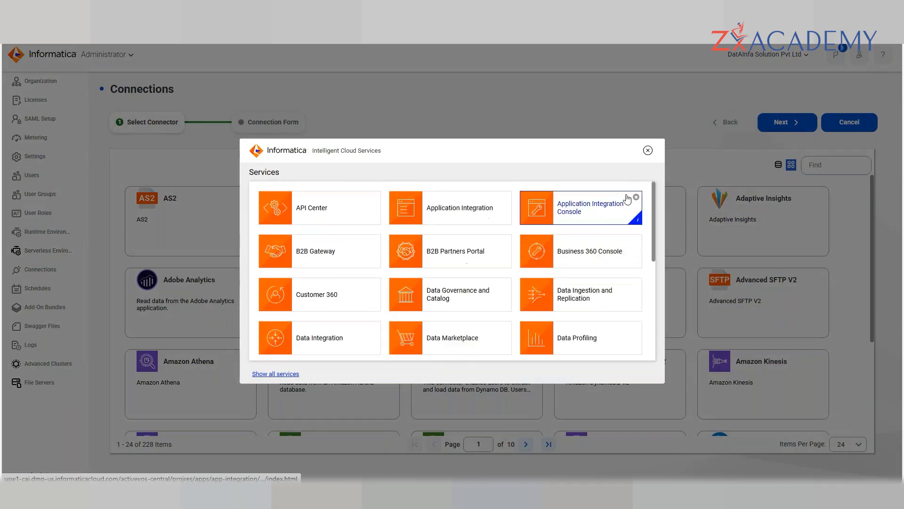
pyautogui.click(649, 150)
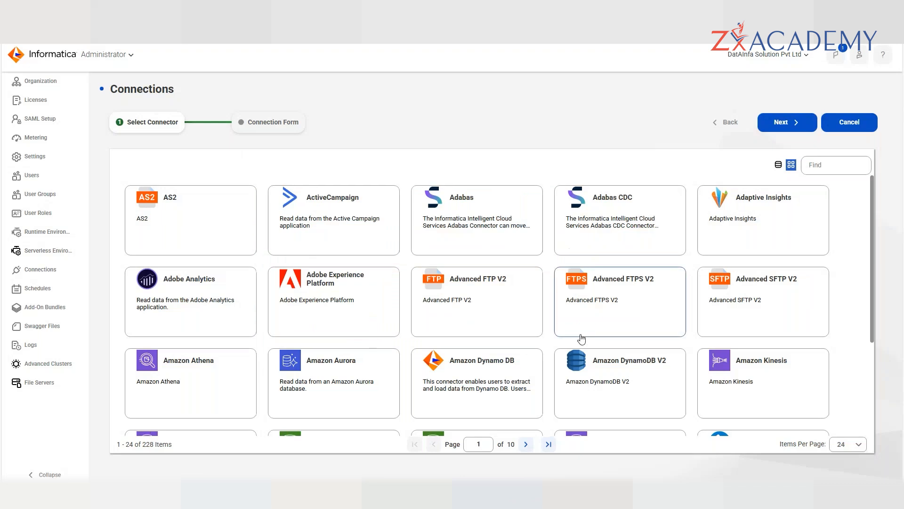
pyautogui.scroll(-3, 582, 339)
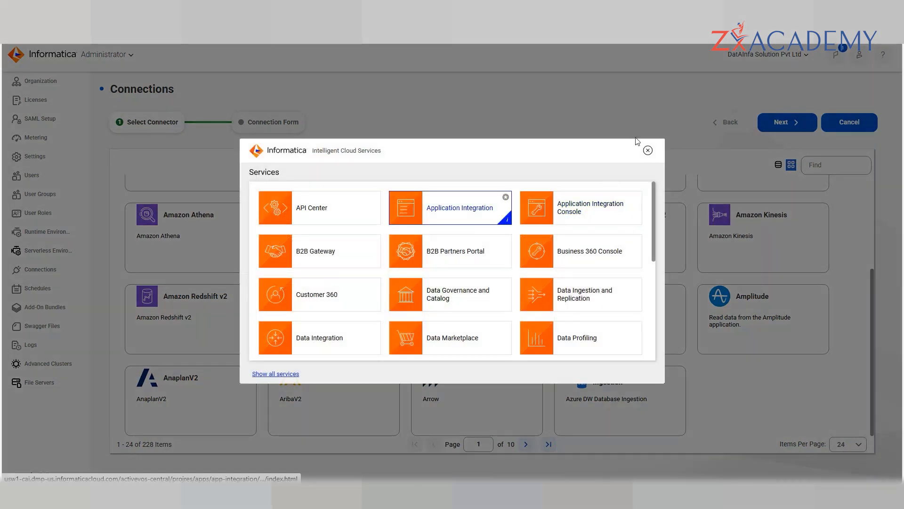
pyautogui.click(648, 151)
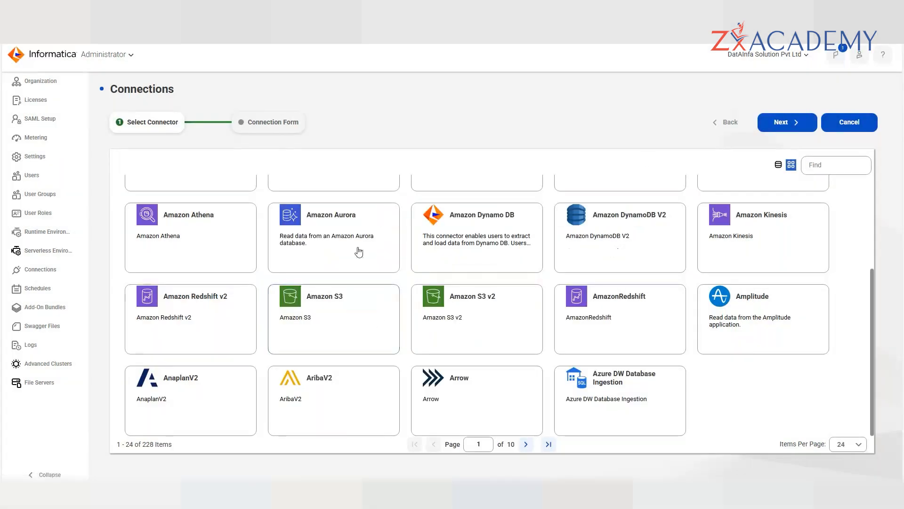
pyautogui.scroll(1, 281, 408)
pyautogui.scroll(3, 281, 408)
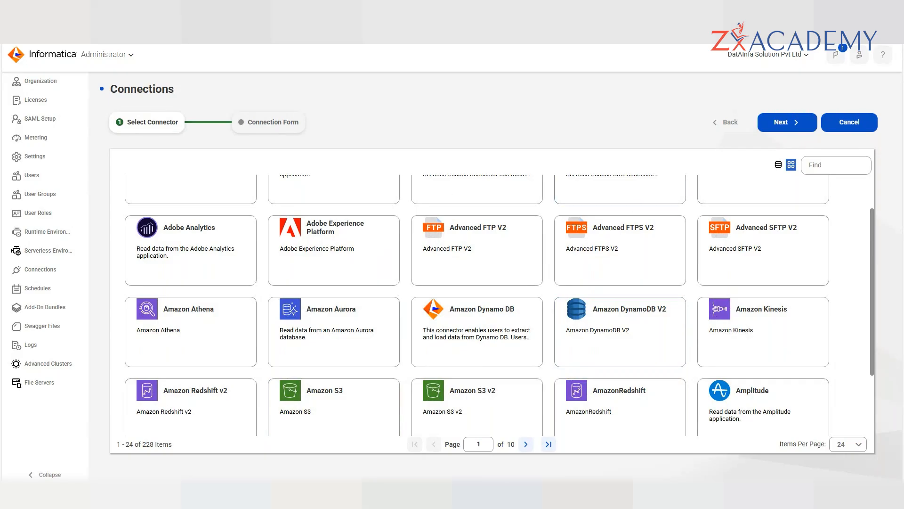
# - Switch to Application Integration and start a new App Connection asset
pyautogui.click(377, 8)
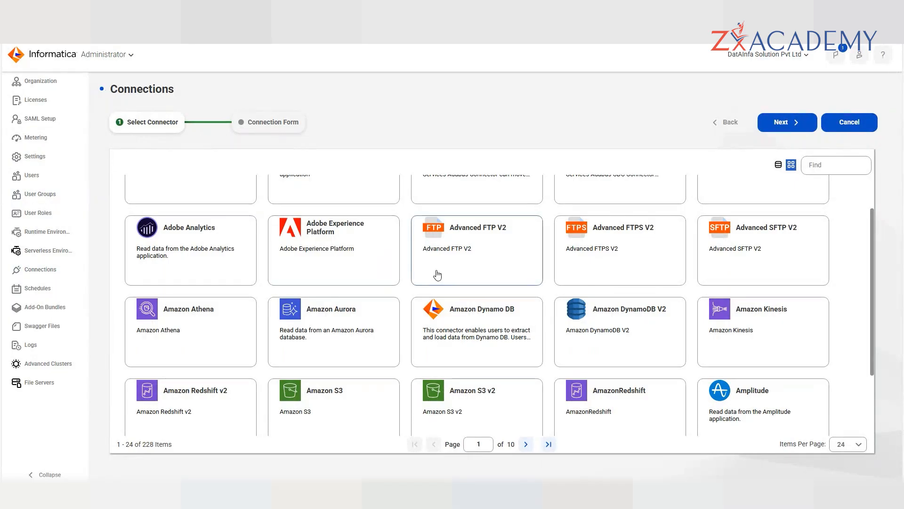
pyautogui.scroll(-2, 433, 273)
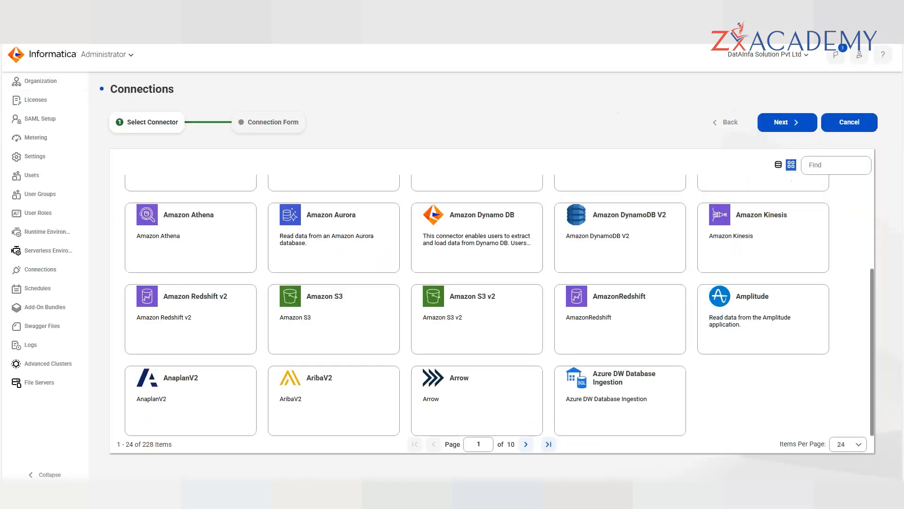
pyautogui.scroll(4, 424, 208)
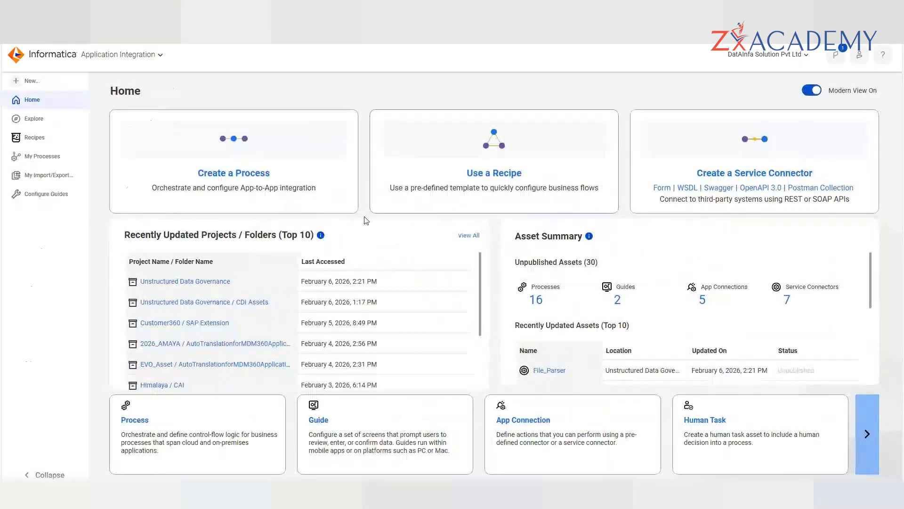
pyautogui.click(31, 81)
pyautogui.click(283, 210)
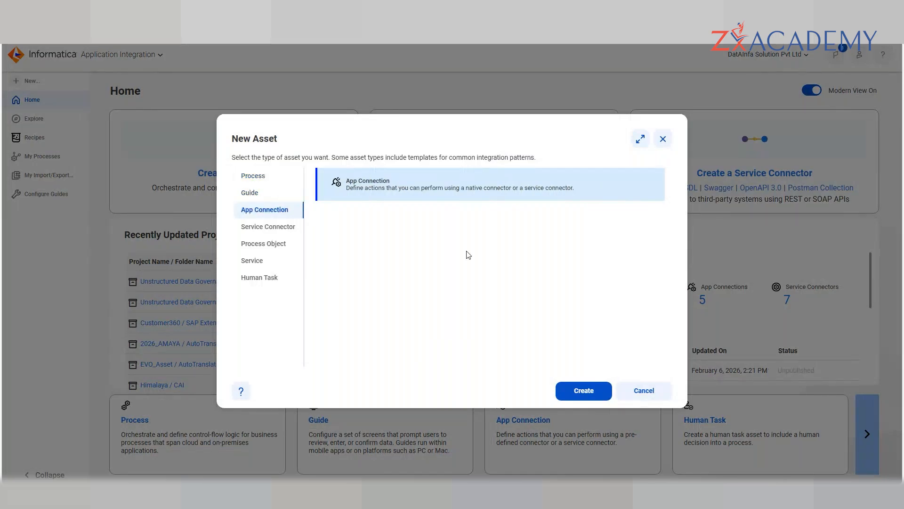
# - Create the new App Connection, which brings up the Select Connector page listing 228 connectors
pyautogui.click(593, 393)
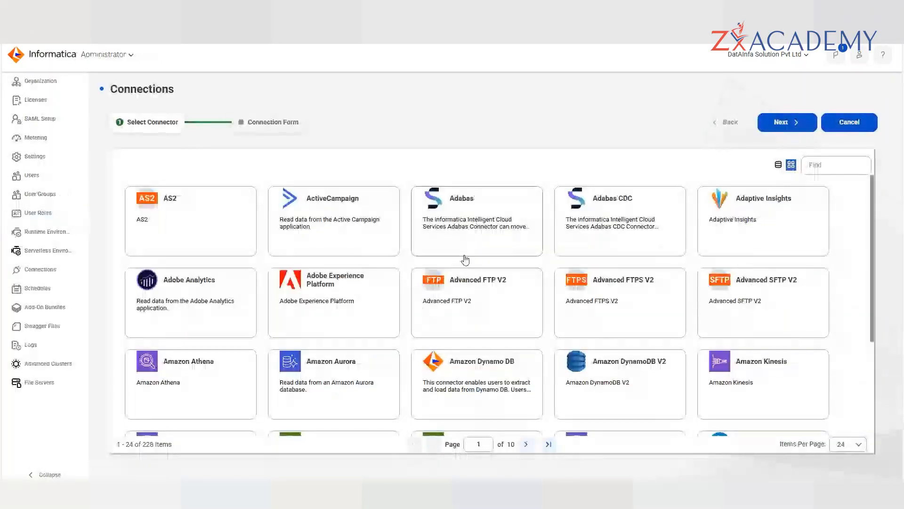
pyautogui.scroll(-3, 471, 282)
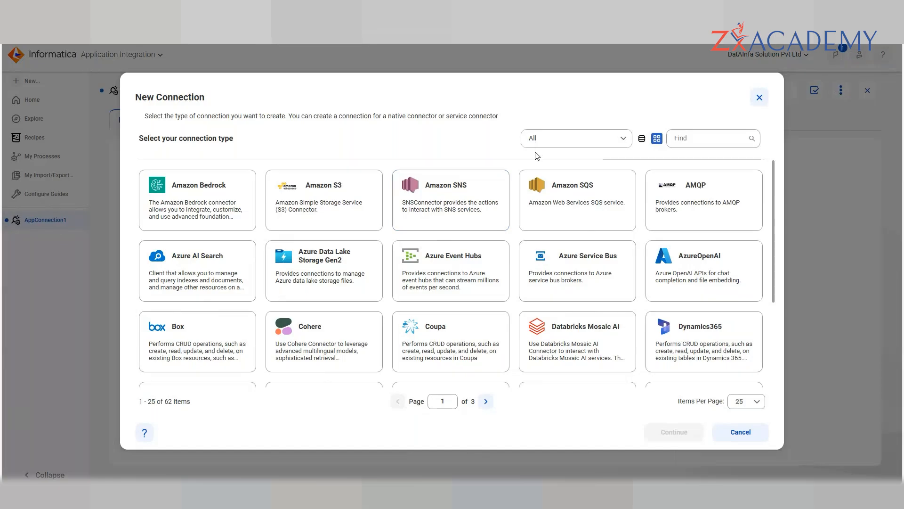
# - Search the connection types for orac, jdbc, sap and sales, then close the picker without choosing one
pyautogui.scroll(-3, 537, 158)
pyautogui.click(693, 137)
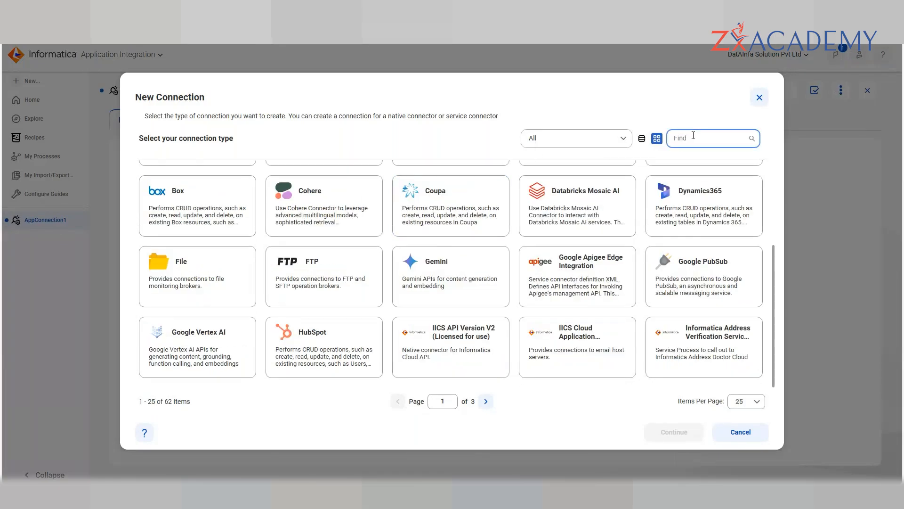
pyautogui.write('orac')
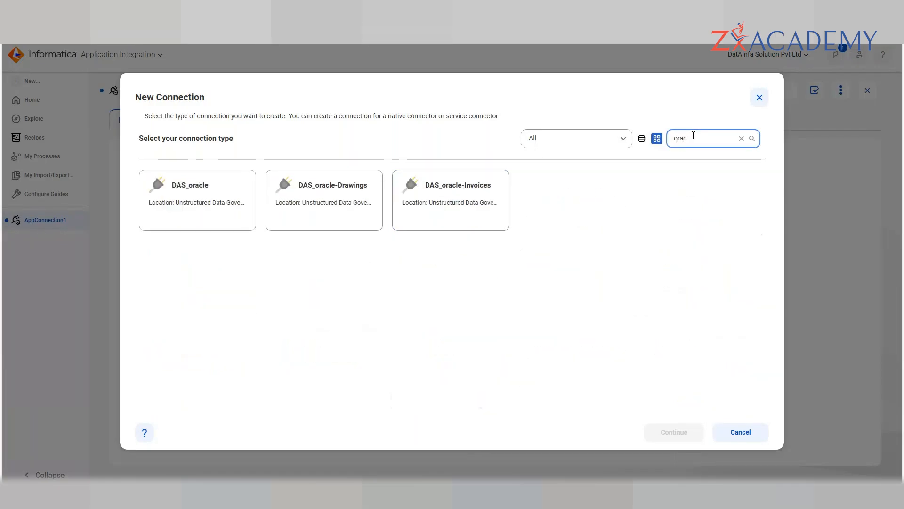
pyautogui.press('BackSpace')
pyautogui.press('BackSpace')
pyautogui.press('BackSpace')
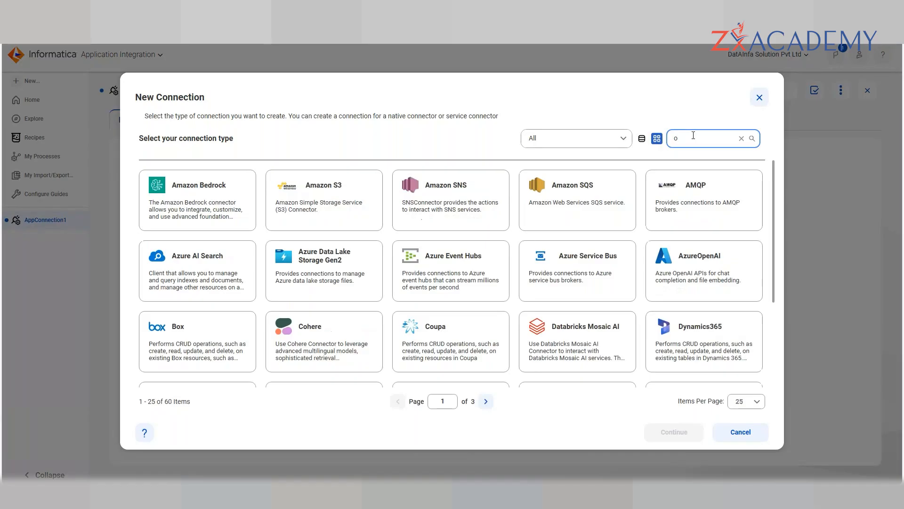
pyautogui.press('BackSpace')
pyautogui.write('jdbc')
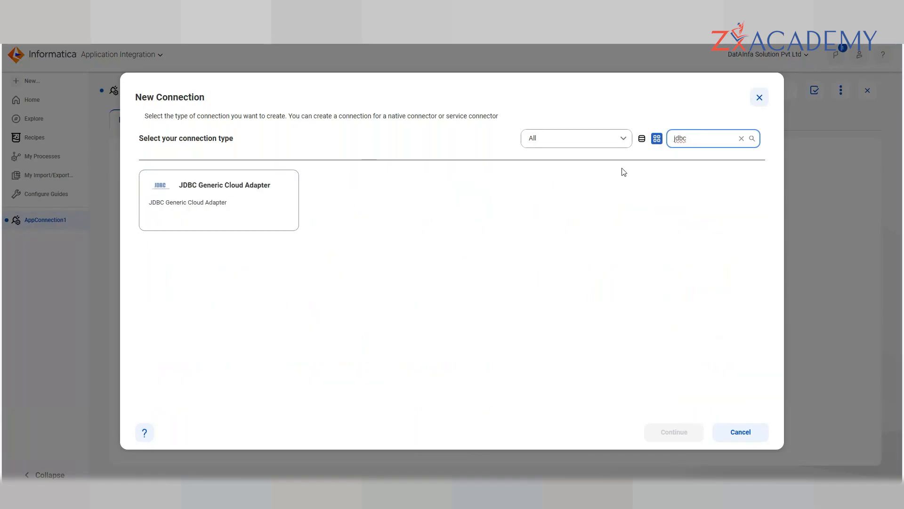
pyautogui.press('BackSpace')
pyautogui.press('BackSpace')
pyautogui.press('BackSpace')
pyautogui.press('BackSpace')
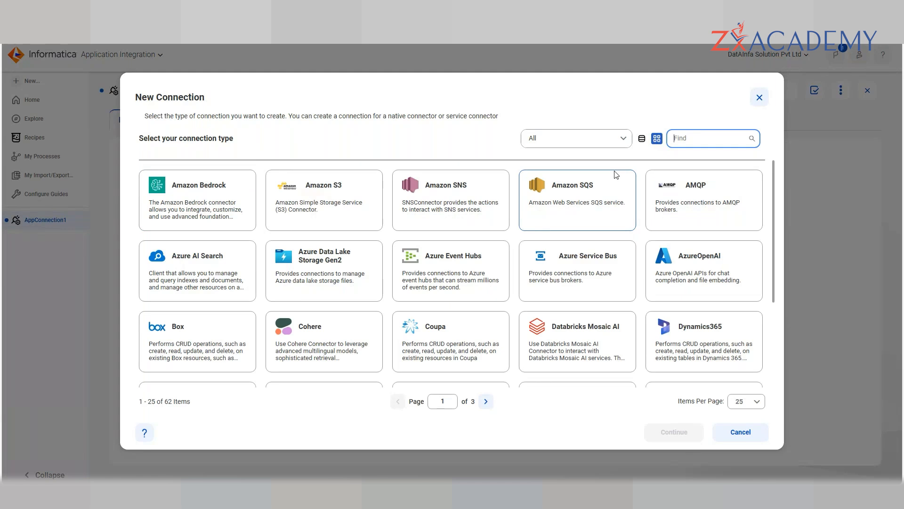
pyautogui.write('sap')
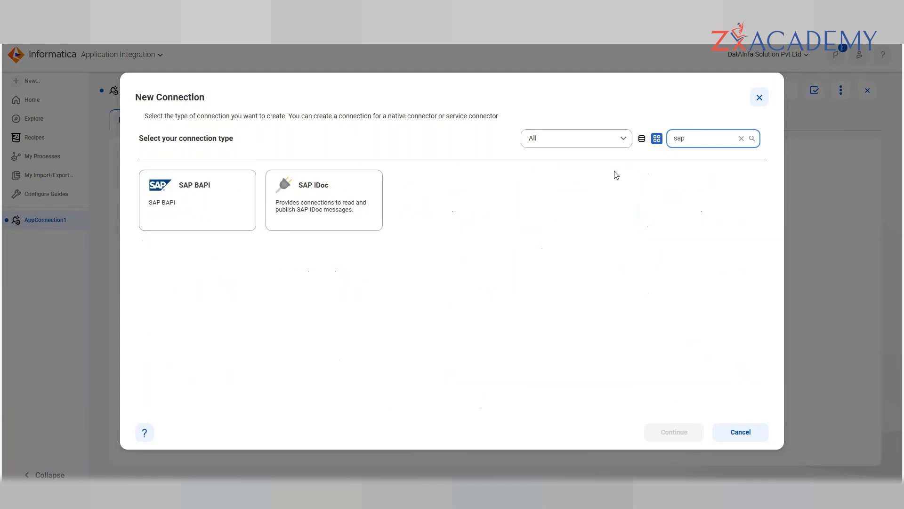
pyautogui.press('BackSpace')
pyautogui.press('BackSpace')
pyautogui.press('BackSpace')
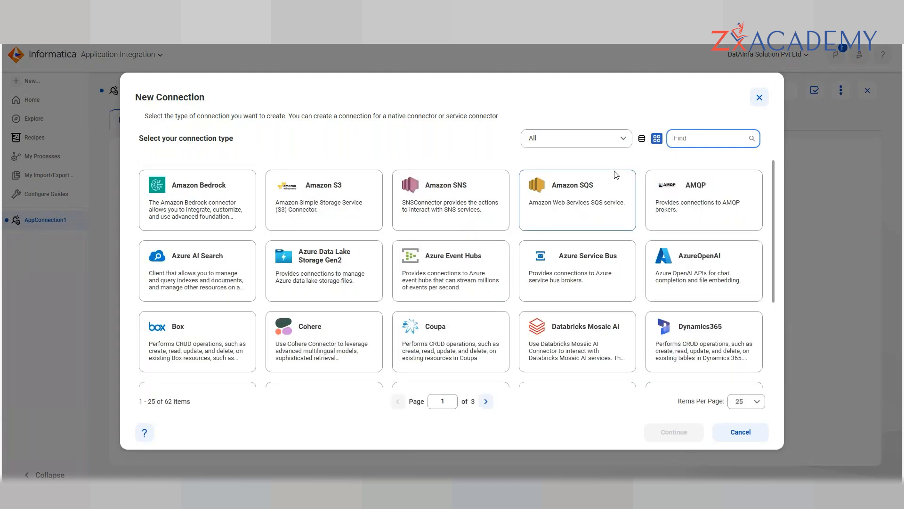
pyautogui.write('sales')
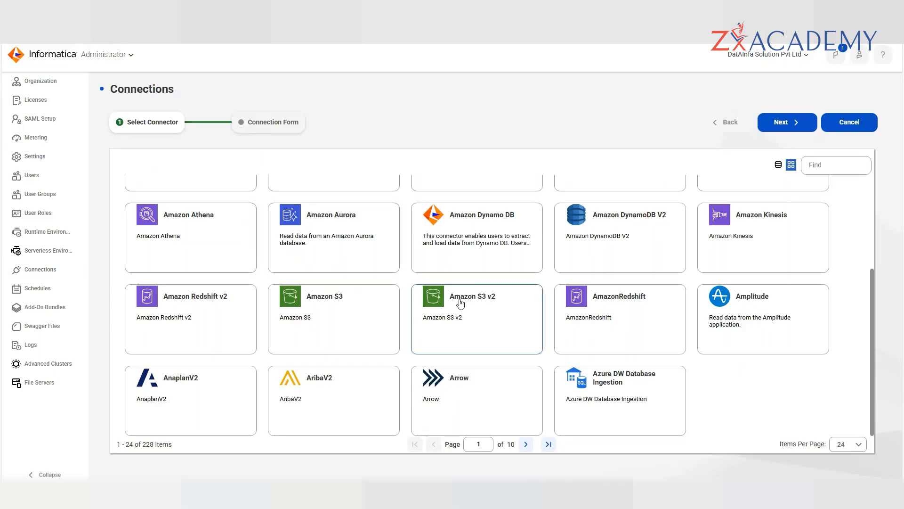
pyautogui.scroll(5, 460, 304)
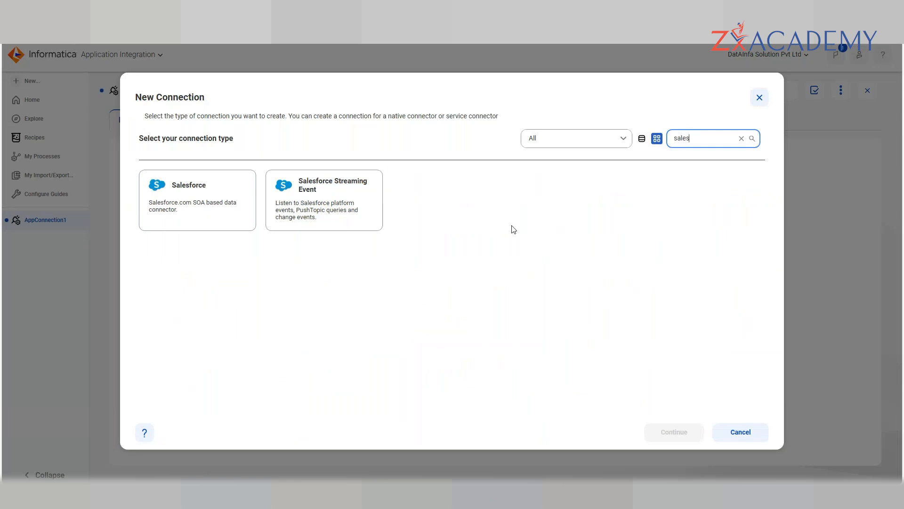
pyautogui.click(760, 98)
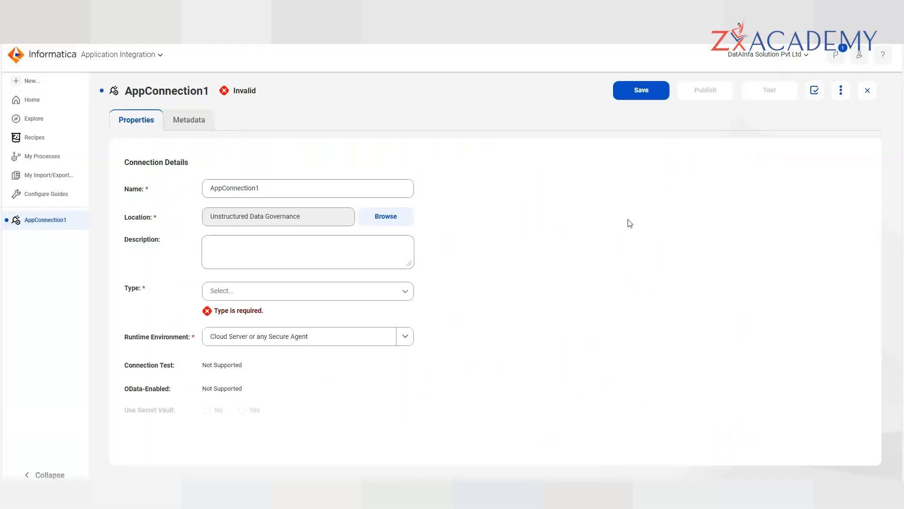
# - Open AppConnection1's Type dropdown and scroll through the full connector list
pyautogui.click(364, 295)
pyautogui.scroll(-8, 339, 343)
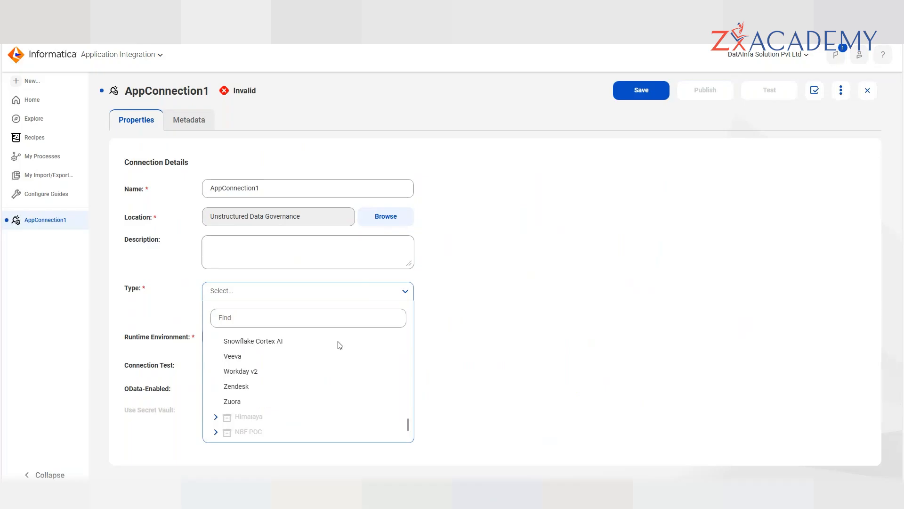
pyautogui.scroll(-1, 340, 345)
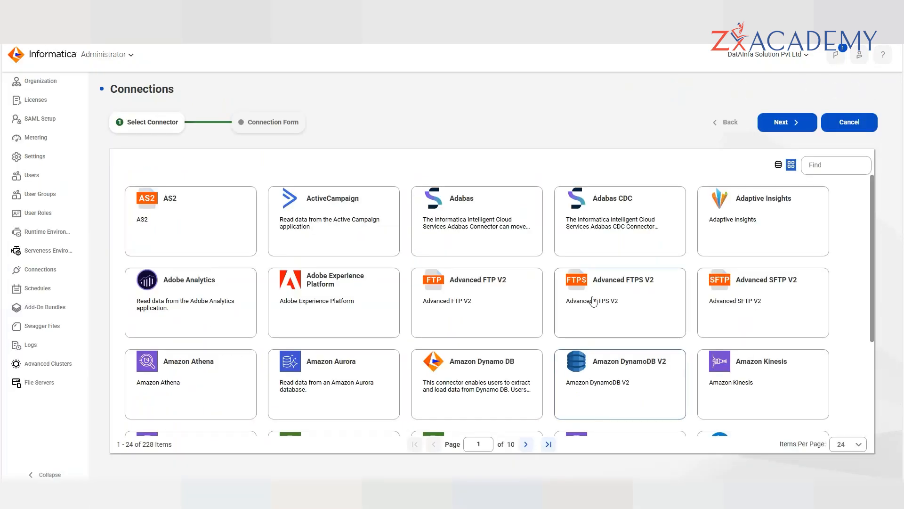
pyautogui.scroll(-1, 591, 299)
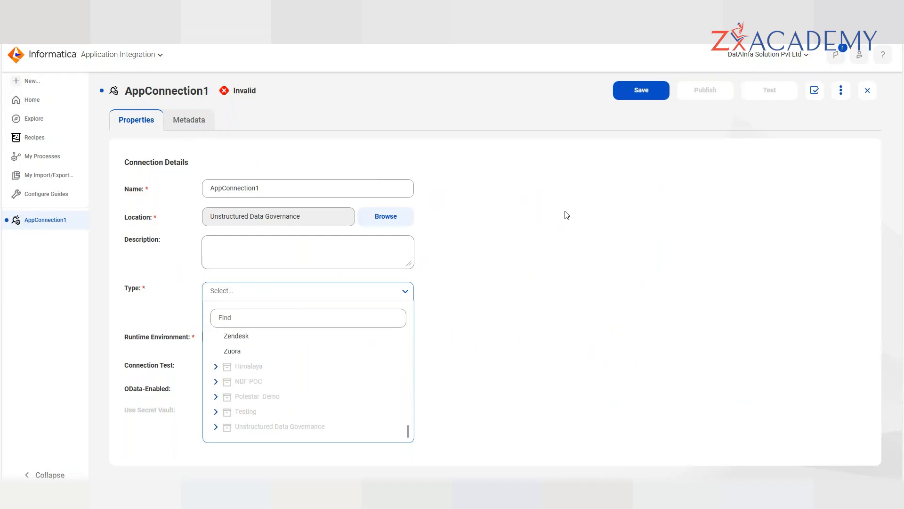
pyautogui.scroll(6, 313, 376)
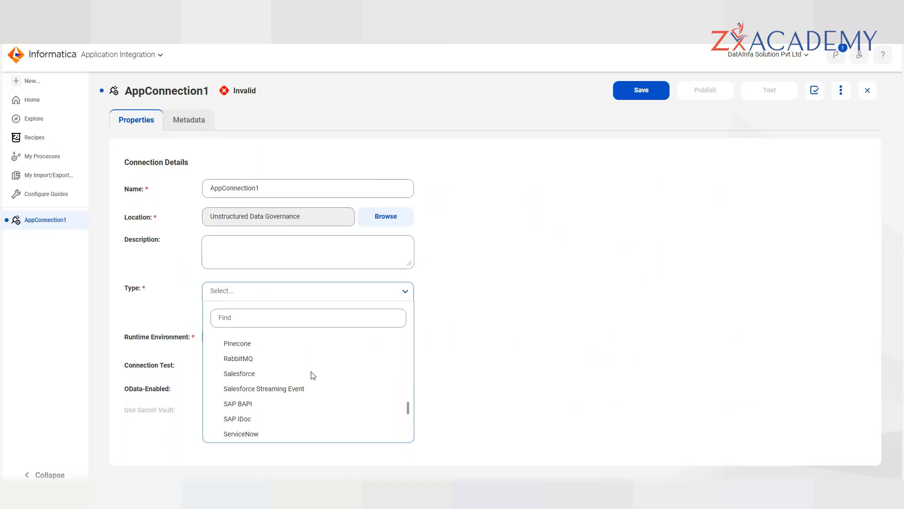
pyautogui.scroll(1, 314, 375)
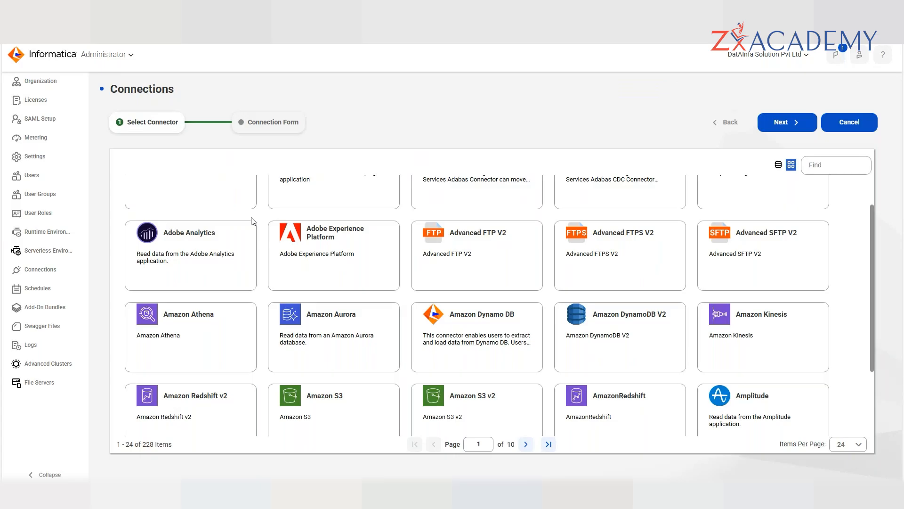
pyautogui.scroll(-2, 419, 302)
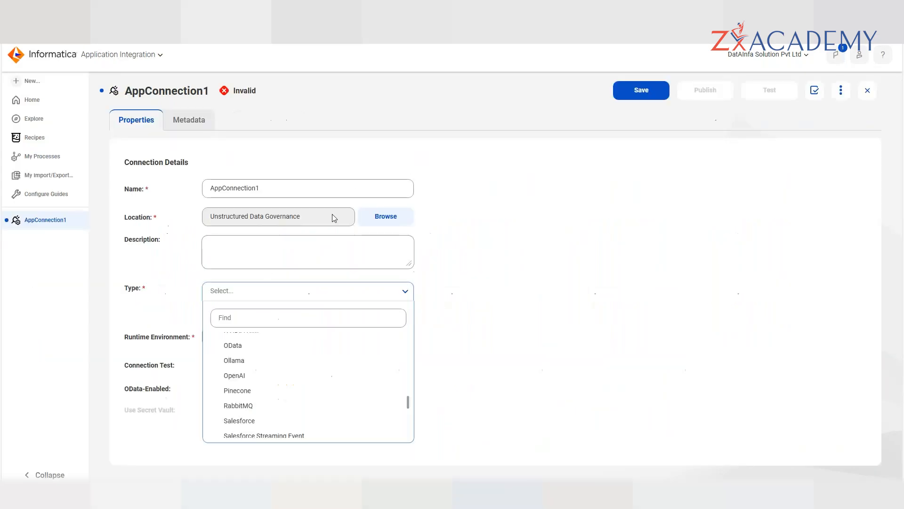
# - Filter the Type list by jdbc and set AppConnection1's type to JDBC Generic Cloud Adapter
pyautogui.click(259, 319)
pyautogui.write('jdbc')
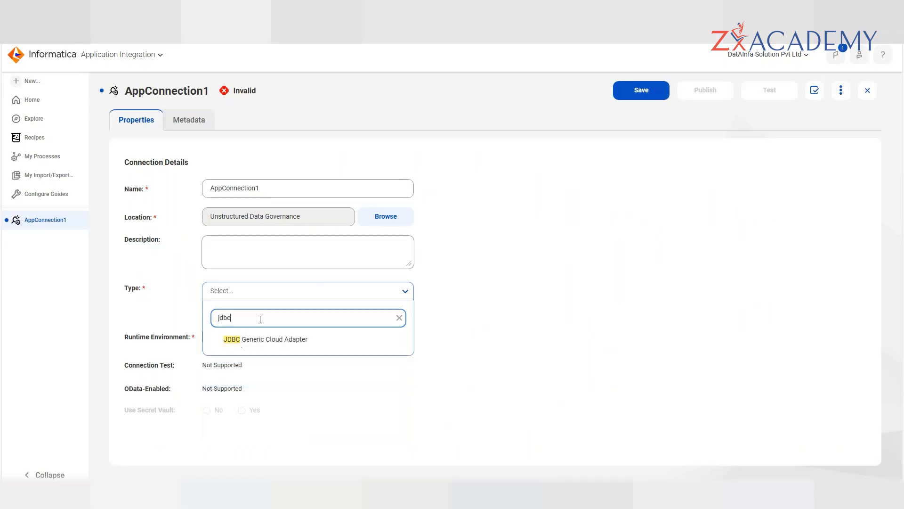
pyautogui.click(265, 342)
pyautogui.scroll(-5, 550, 317)
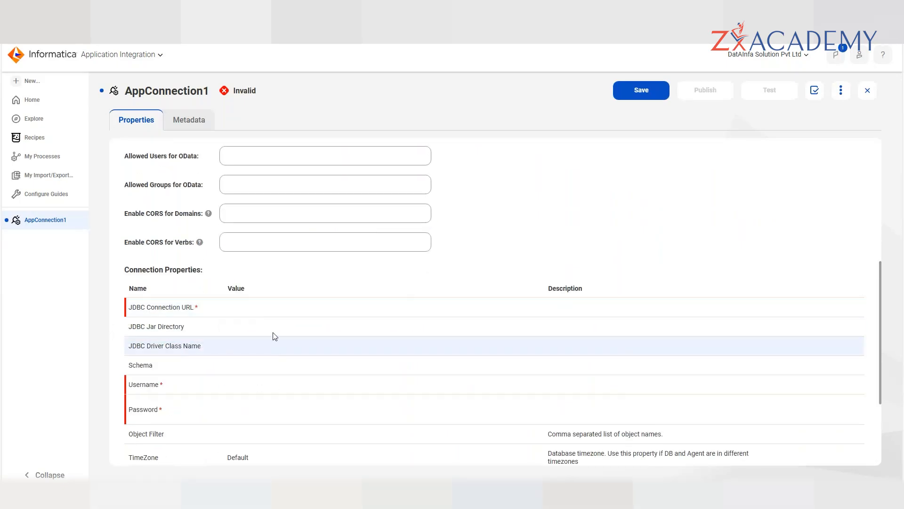
# - Select the empty JDBC Connection URL and Driver Class Name fields for editing
pyautogui.click(245, 309)
pyautogui.click(259, 348)
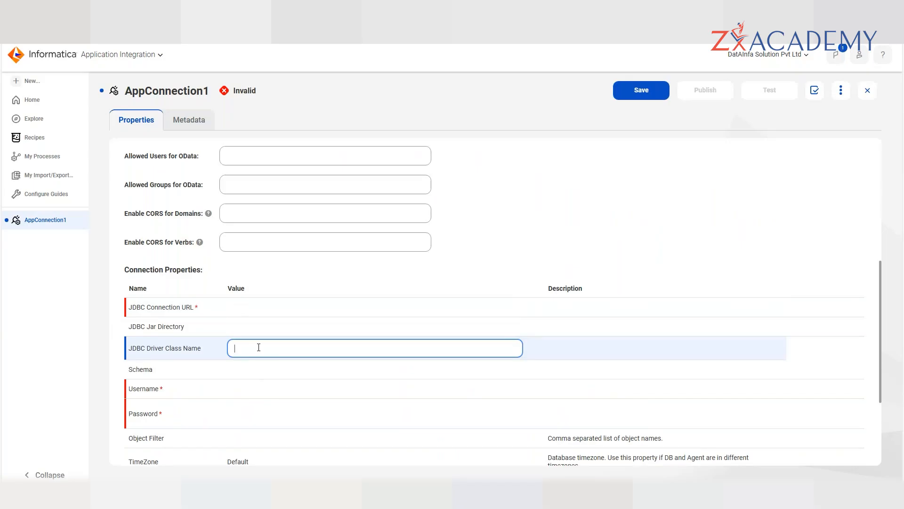
pyautogui.scroll(-2, 259, 347)
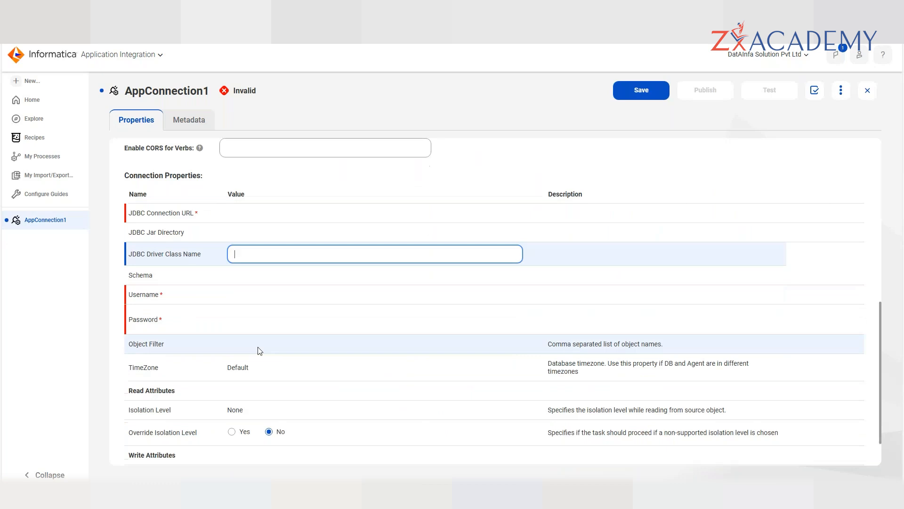
pyautogui.scroll(6, 301, 321)
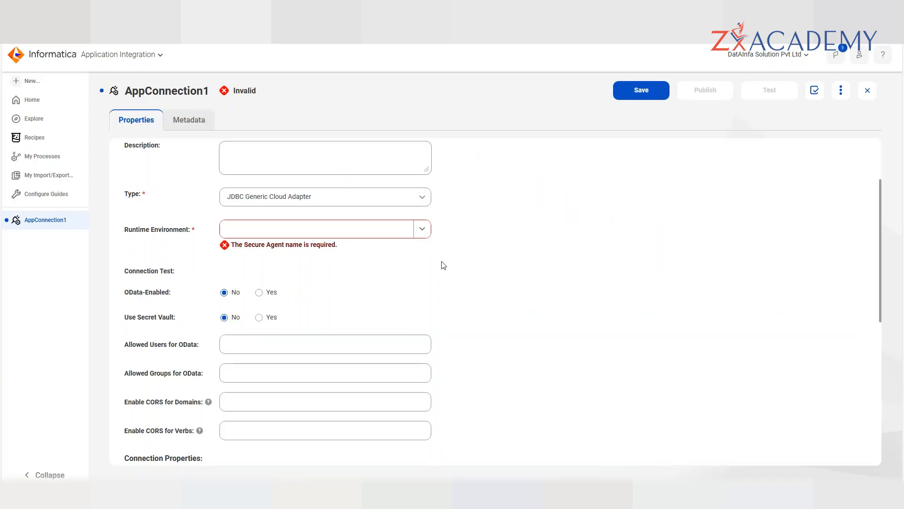
pyautogui.scroll(-2, 443, 265)
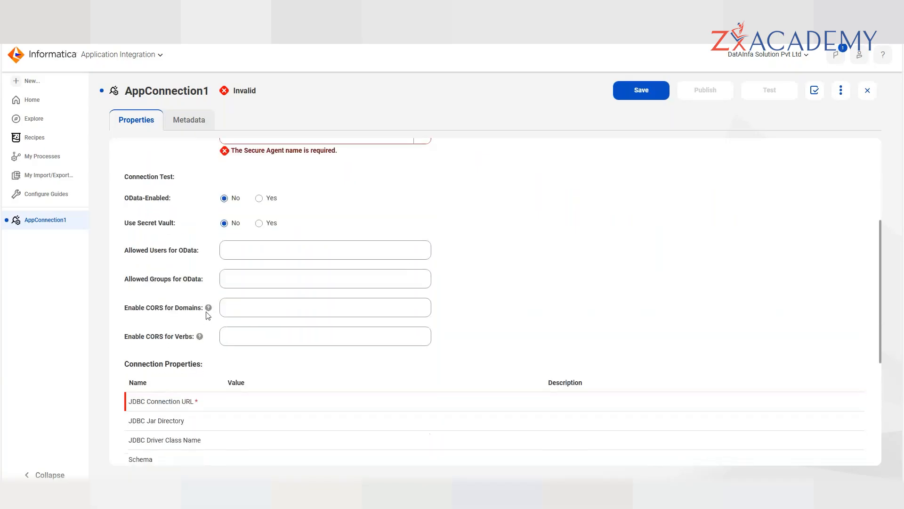
pyautogui.scroll(-1, 638, 274)
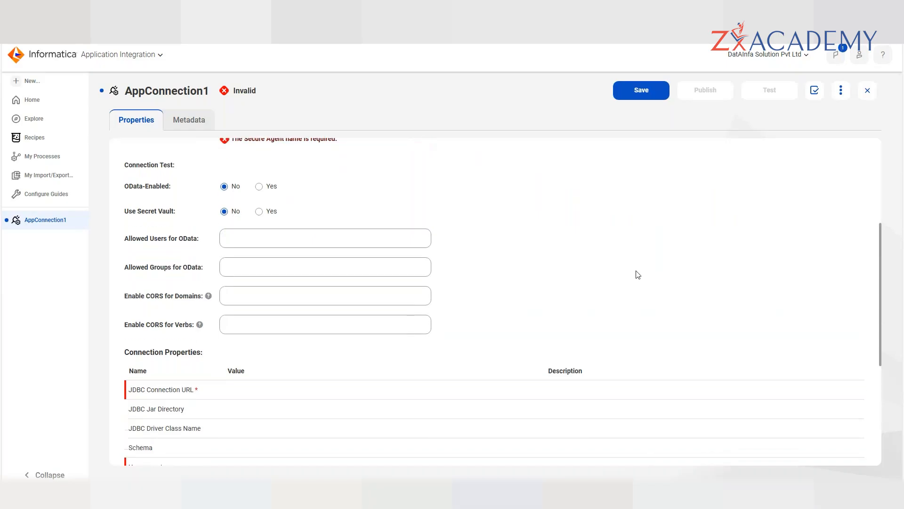
pyautogui.scroll(-2, 638, 275)
pyautogui.scroll(-2, 637, 275)
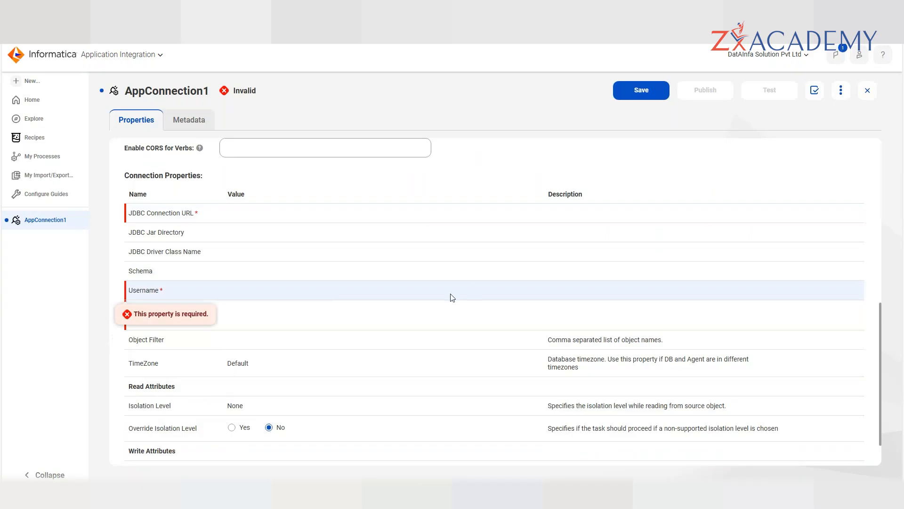
pyautogui.click(437, 288)
pyautogui.scroll(1, 438, 287)
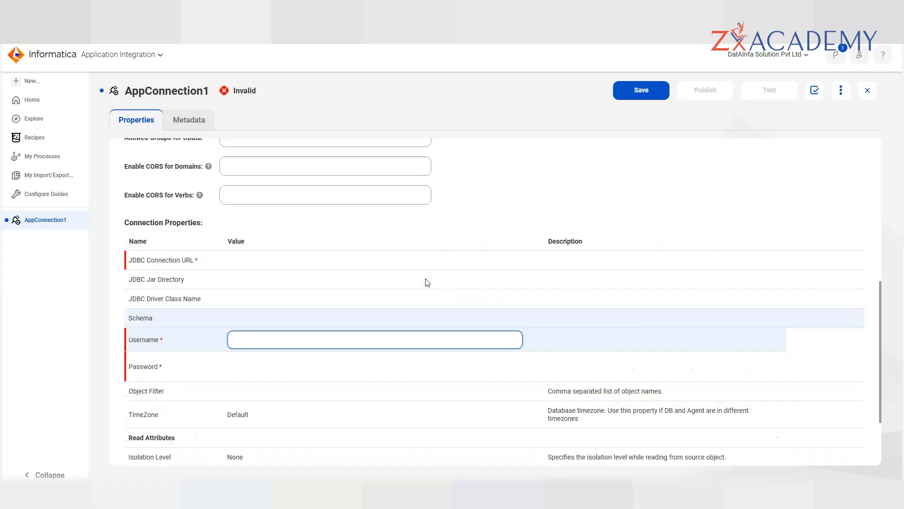
pyautogui.click(371, 266)
pyautogui.click(486, 221)
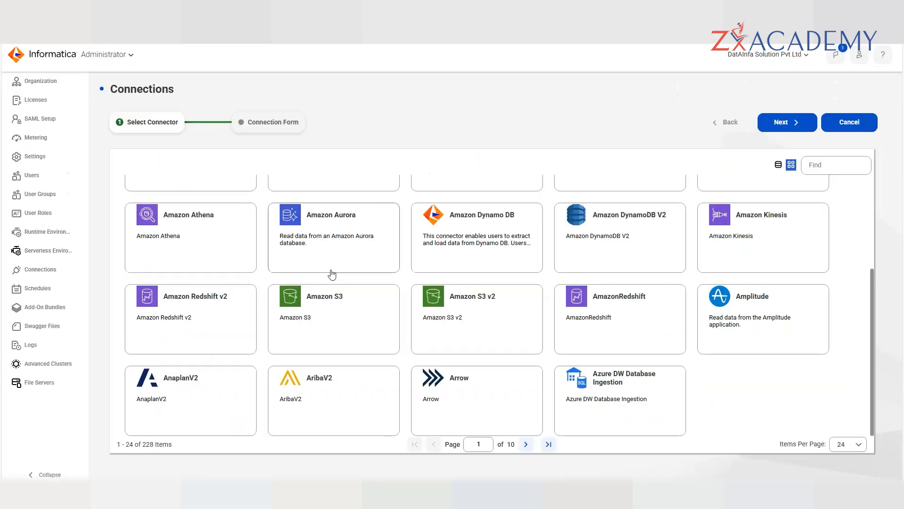
pyautogui.click(332, 273)
# - Move the connector grid to page 2, showing items 25–48 starting with Azure EventHub
pyautogui.scroll(1, 407, 311)
pyautogui.scroll(1, 408, 312)
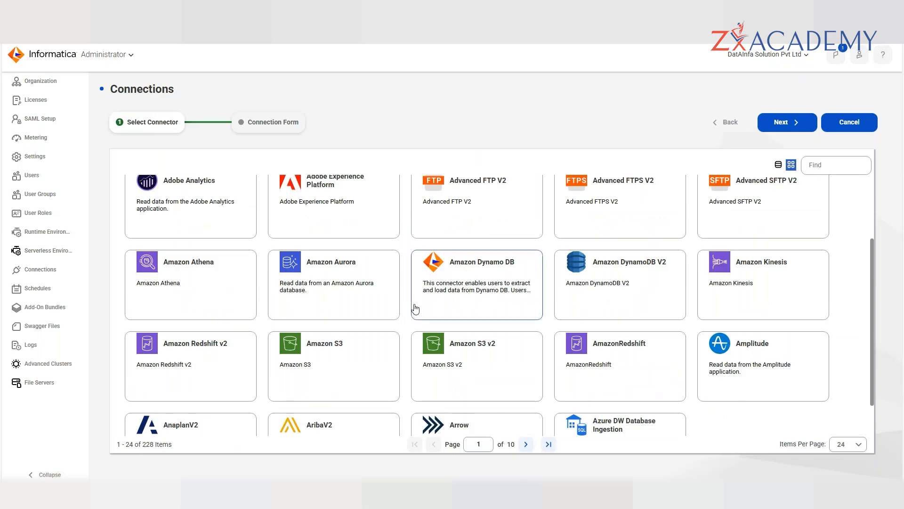
pyautogui.scroll(-1, 415, 309)
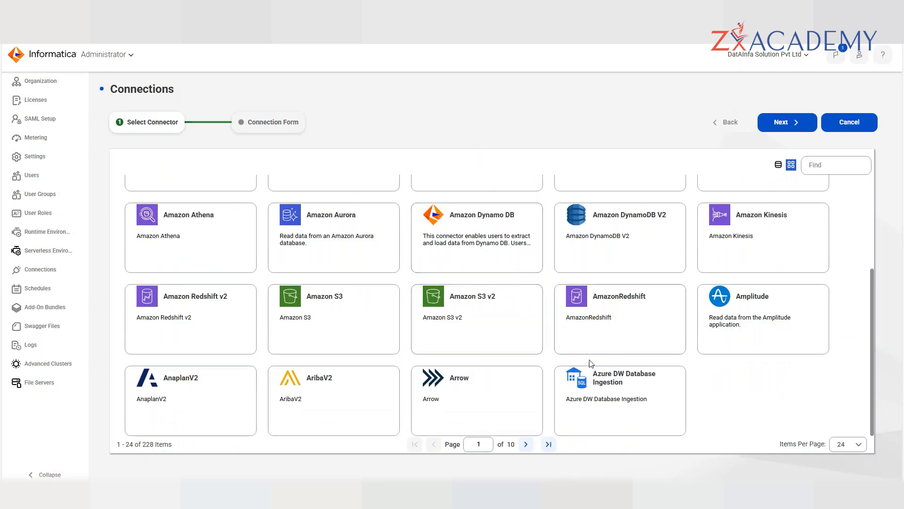
pyautogui.scroll(3, 630, 397)
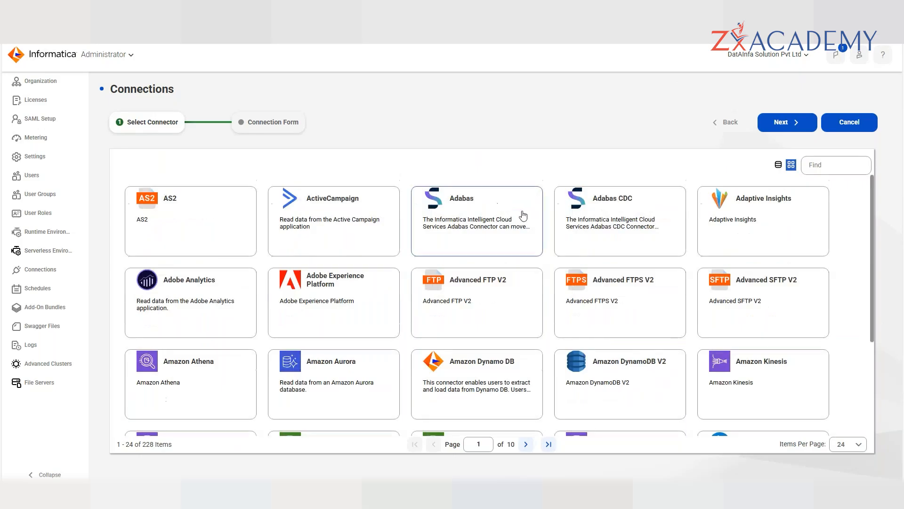
pyautogui.scroll(-3, 521, 212)
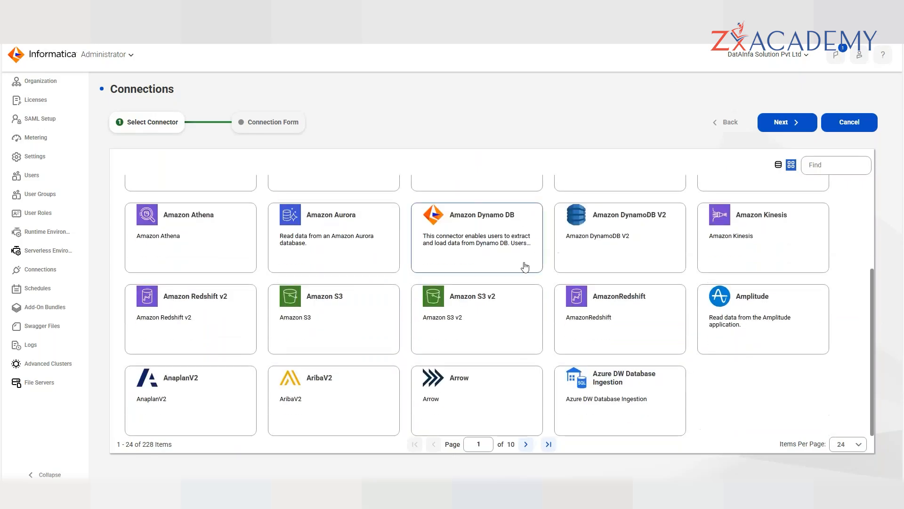
pyautogui.click(526, 445)
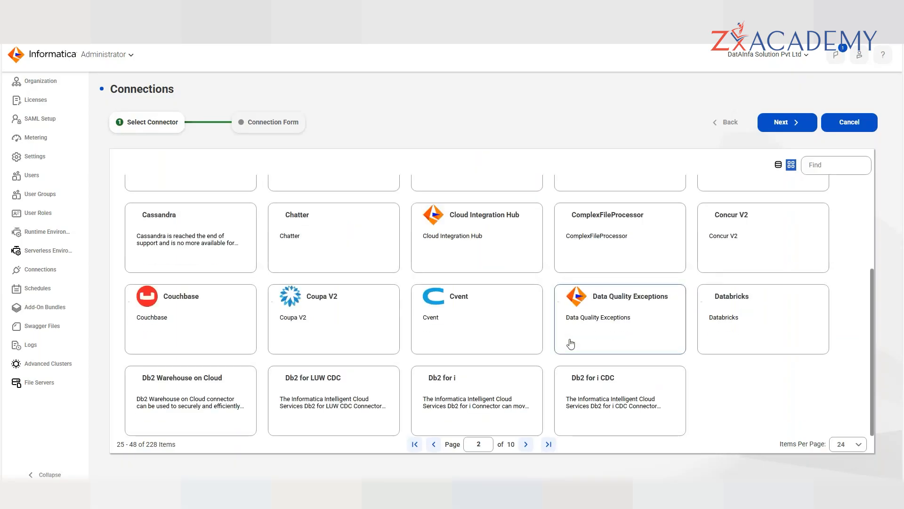
pyautogui.scroll(3, 571, 343)
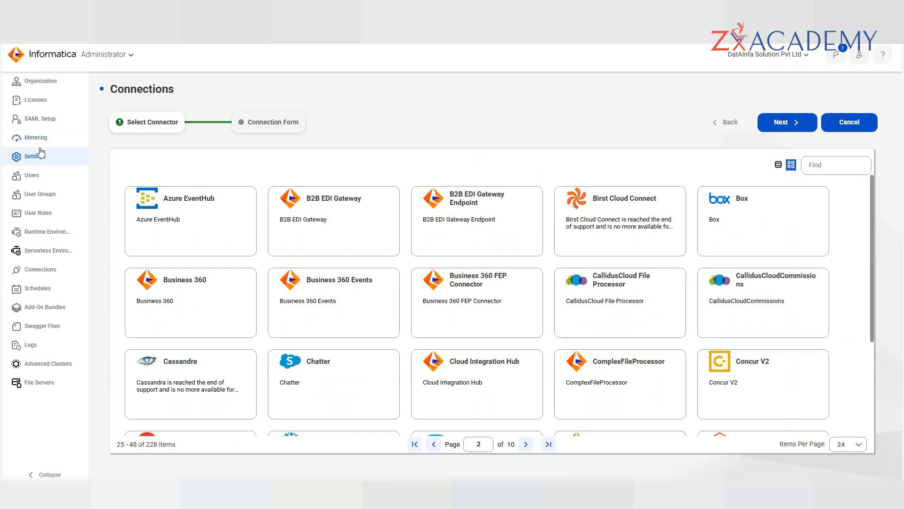
# - Go to the Licenses page, discarding the unfinished connection, and browse the 218 licensed connectors
pyautogui.click(19, 107)
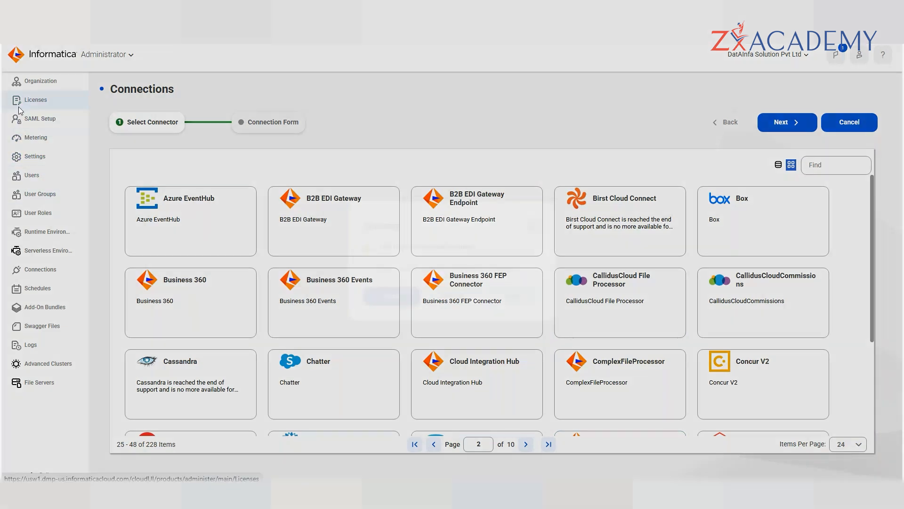
pyautogui.click(471, 302)
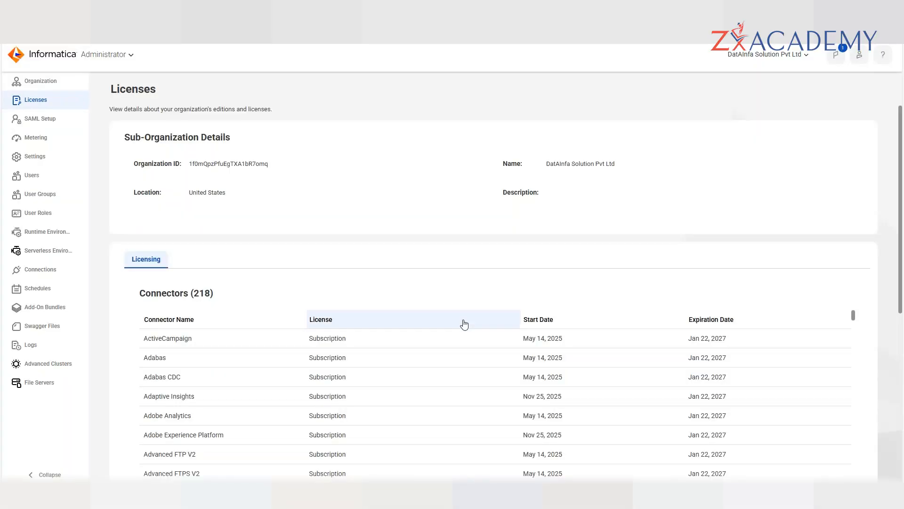
pyautogui.scroll(-5, 444, 368)
pyautogui.scroll(-2, 444, 364)
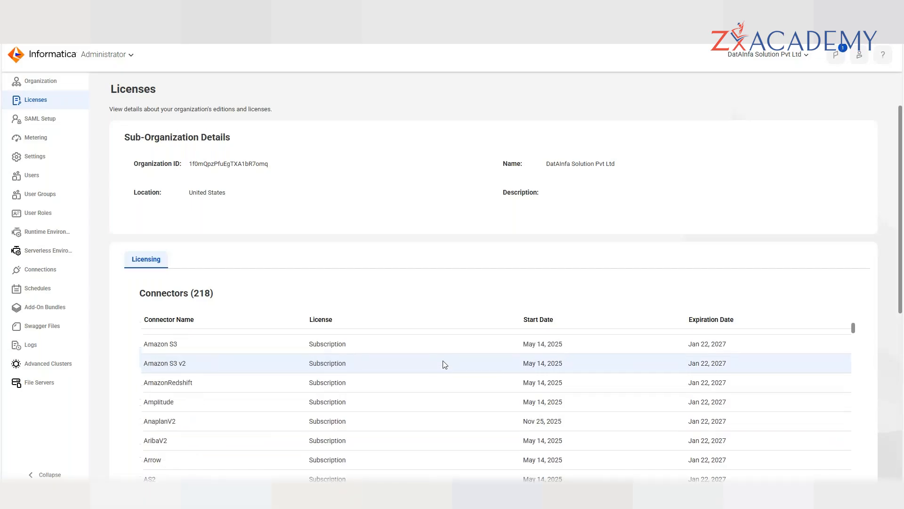
pyautogui.scroll(-1, 443, 364)
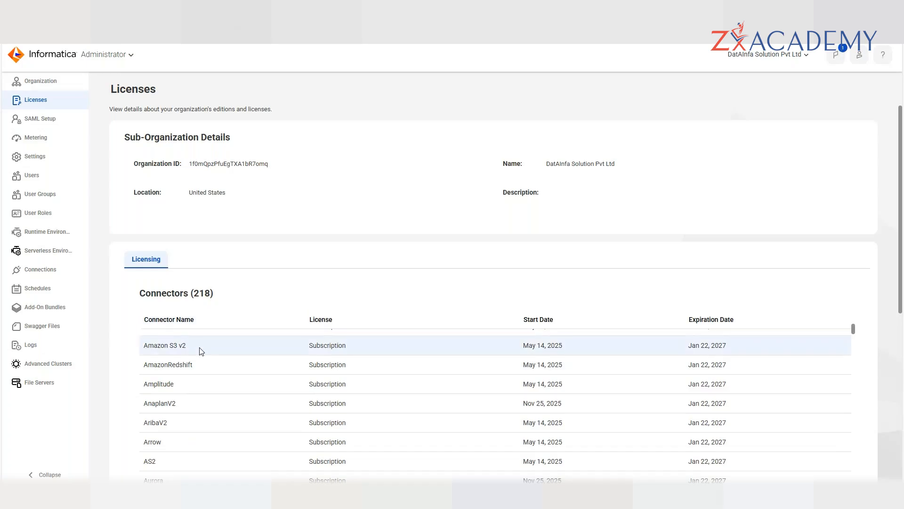
pyautogui.scroll(2, 203, 353)
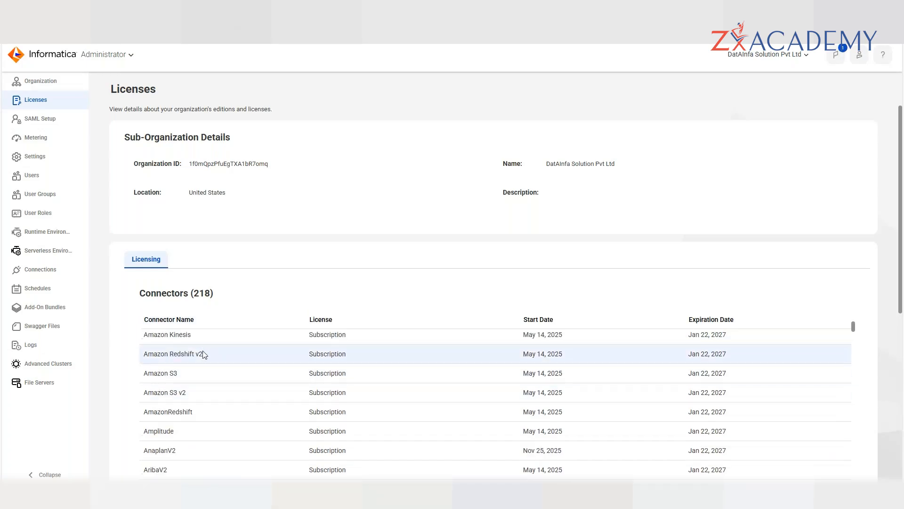
pyautogui.scroll(5, 233, 369)
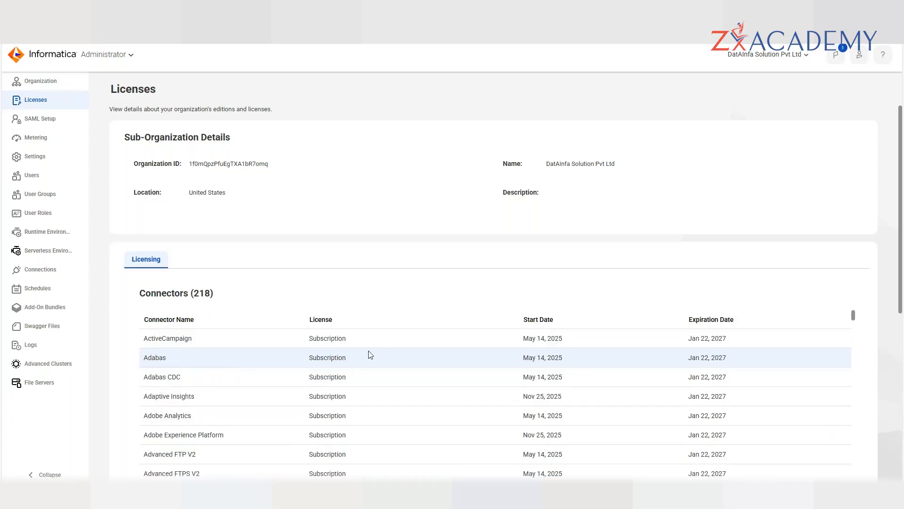
pyautogui.scroll(-5, 293, 396)
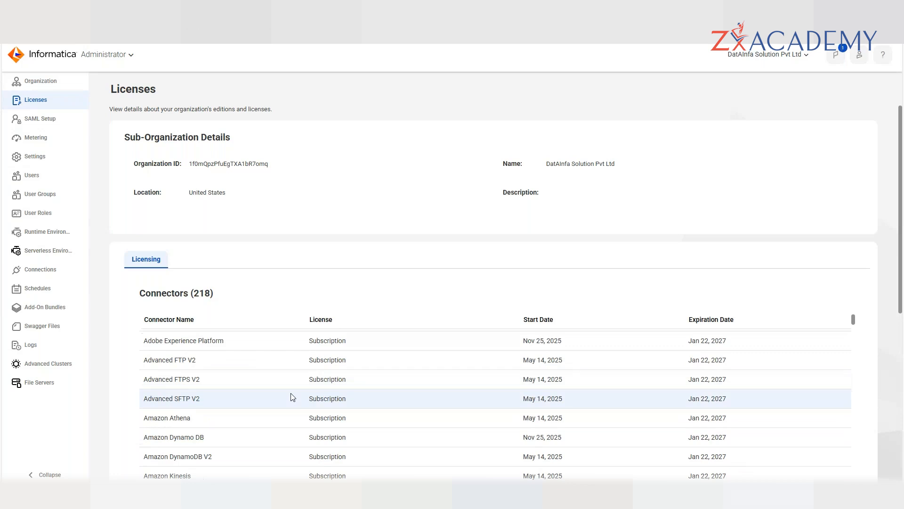
pyautogui.scroll(-5, 293, 397)
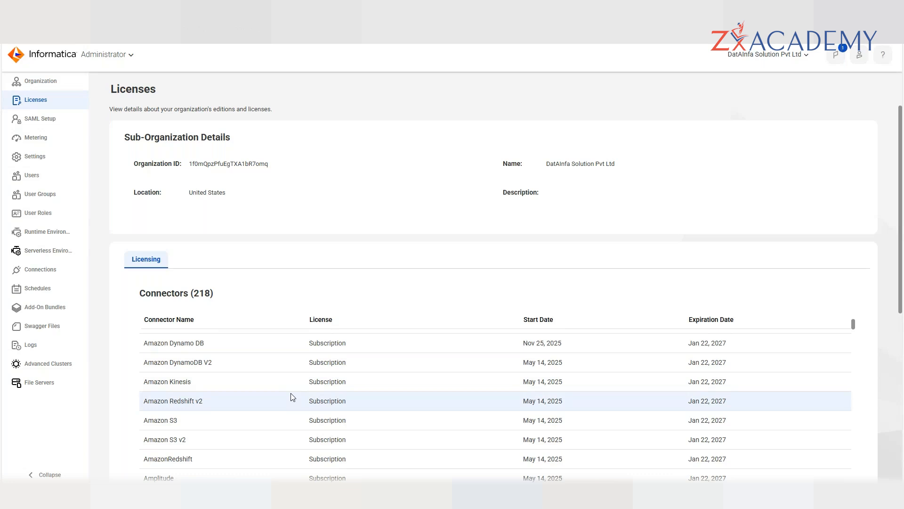
pyautogui.scroll(-1, 292, 397)
pyautogui.scroll(-3, 292, 397)
pyautogui.scroll(-1, 292, 397)
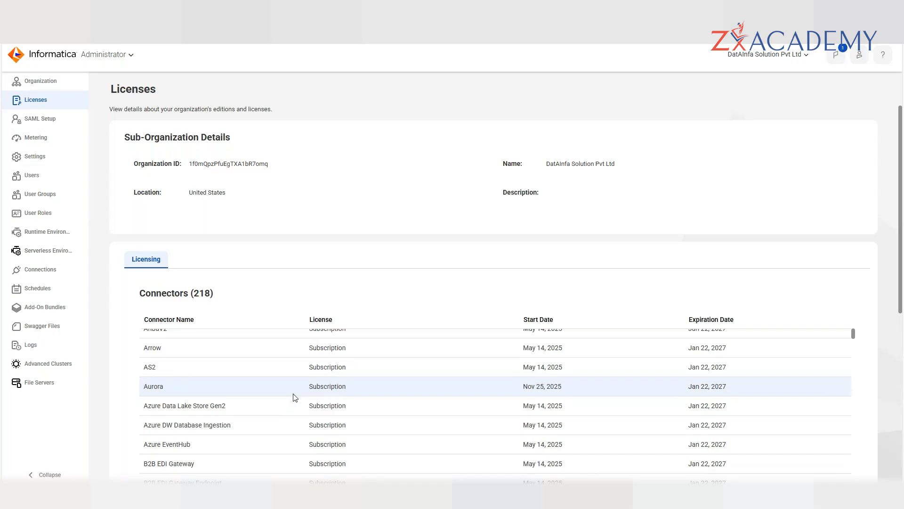
pyautogui.scroll(-3, 295, 397)
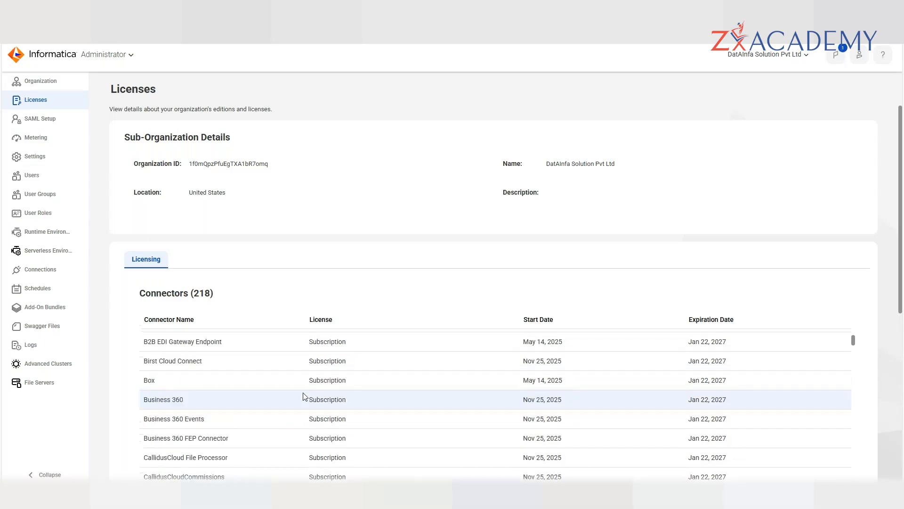
pyautogui.scroll(-3, 304, 396)
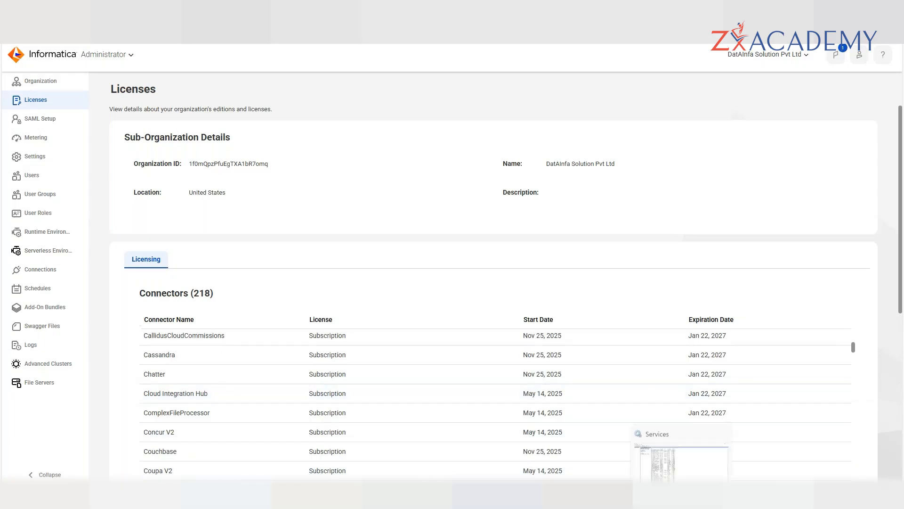
# - Widen the Connector Name column in the Licenses connectors table
pyautogui.click(682, 498)
pyautogui.click(682, 497)
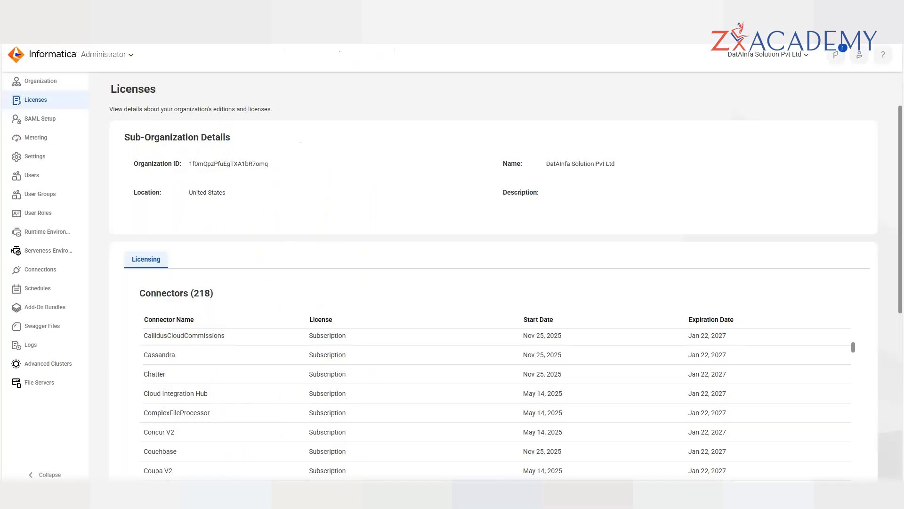
pyautogui.scroll(-18, 529, 344)
pyautogui.scroll(-1, 529, 347)
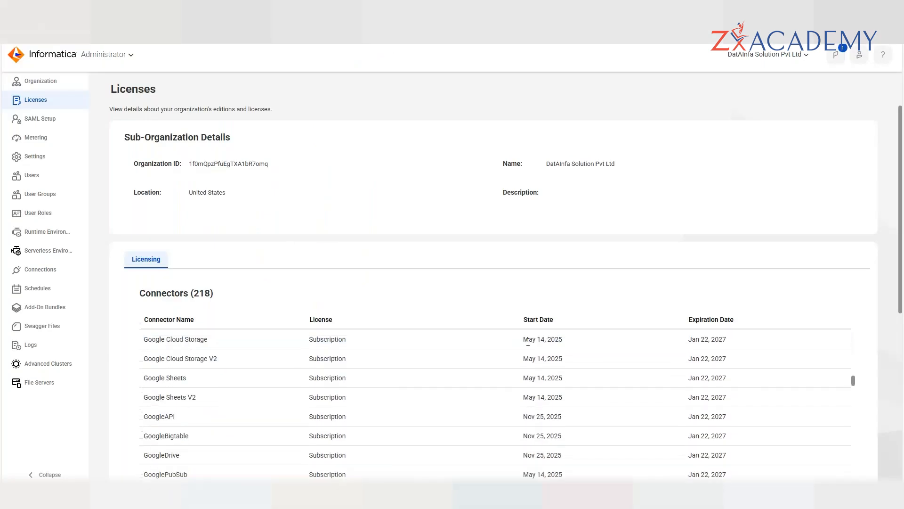
pyautogui.scroll(-5, 528, 343)
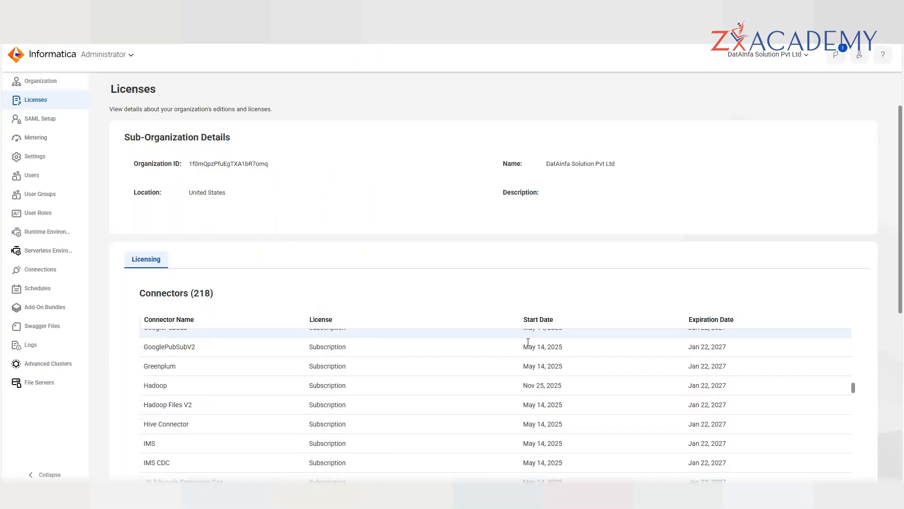
pyautogui.scroll(-1, 528, 342)
pyautogui.scroll(-3, 528, 345)
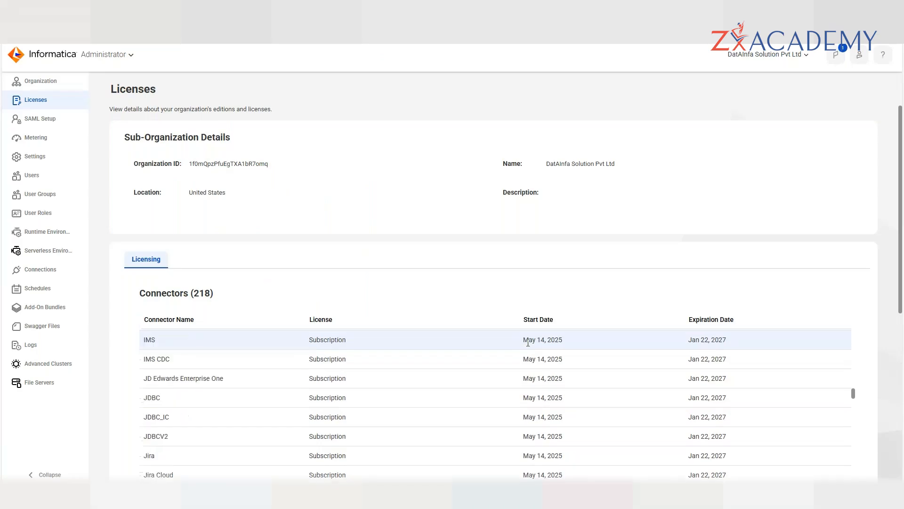
pyautogui.scroll(-7, 528, 342)
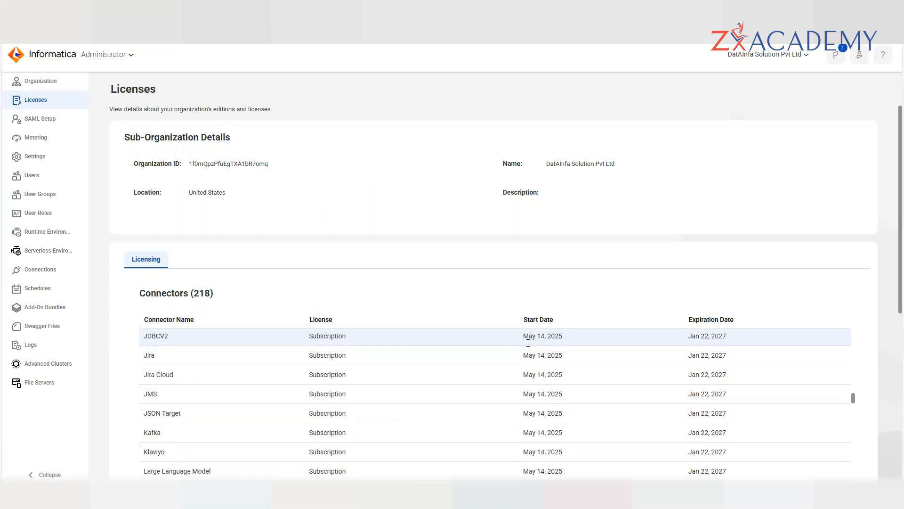
pyautogui.scroll(-10, 528, 342)
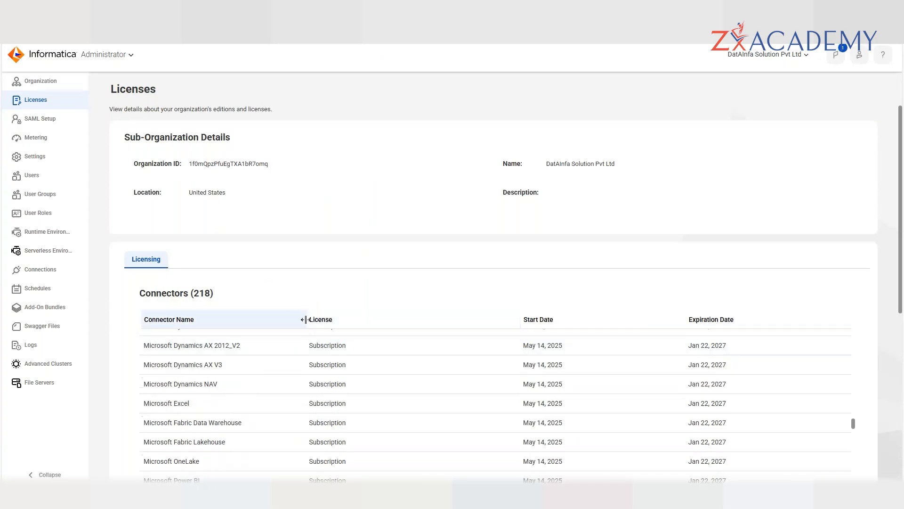
pyautogui.moveTo(308, 320); pyautogui.dragTo(359, 325)
pyautogui.scroll(1, 297, 378)
pyautogui.scroll(3, 298, 379)
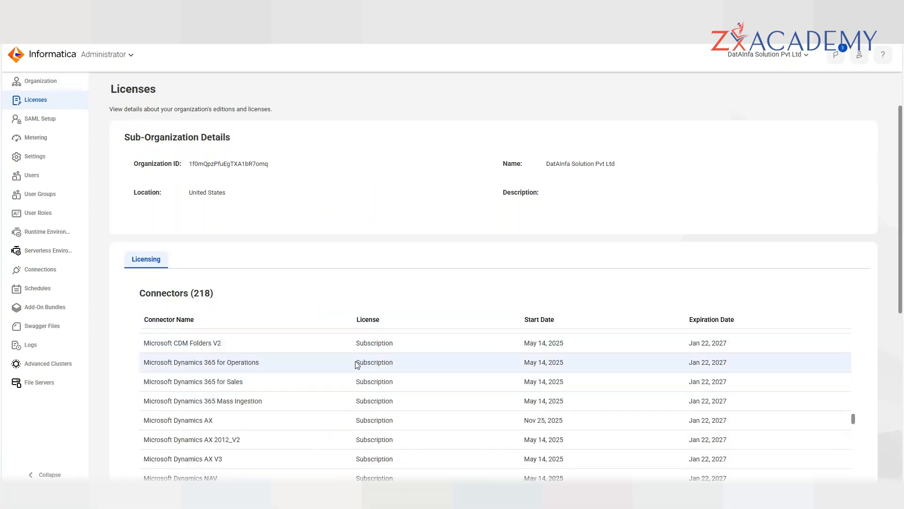
pyautogui.scroll(5, 357, 365)
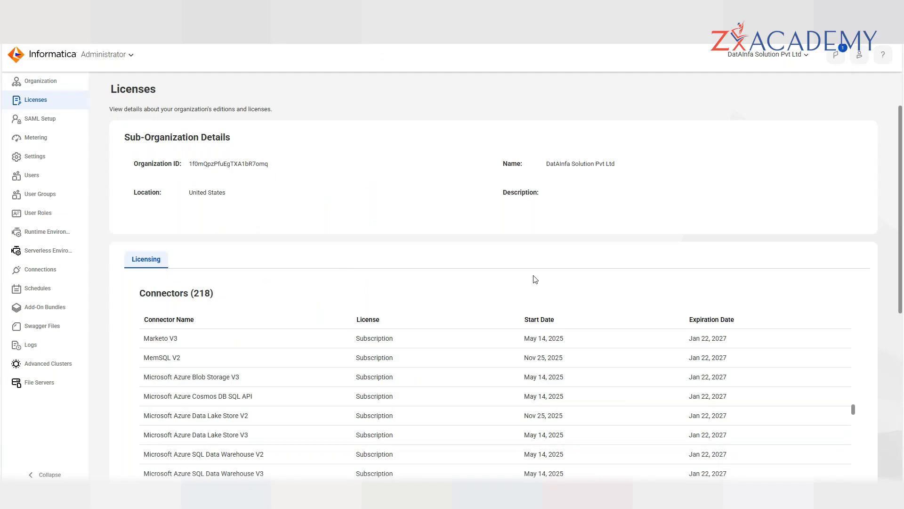
# - Add a new connection from the Connections page and choose the Amazon S3 connector
pyautogui.click(40, 269)
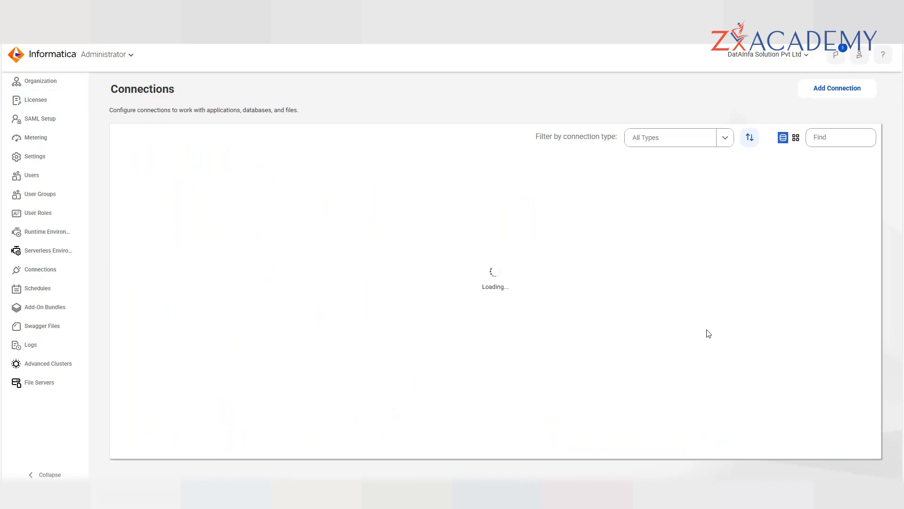
pyautogui.click(832, 85)
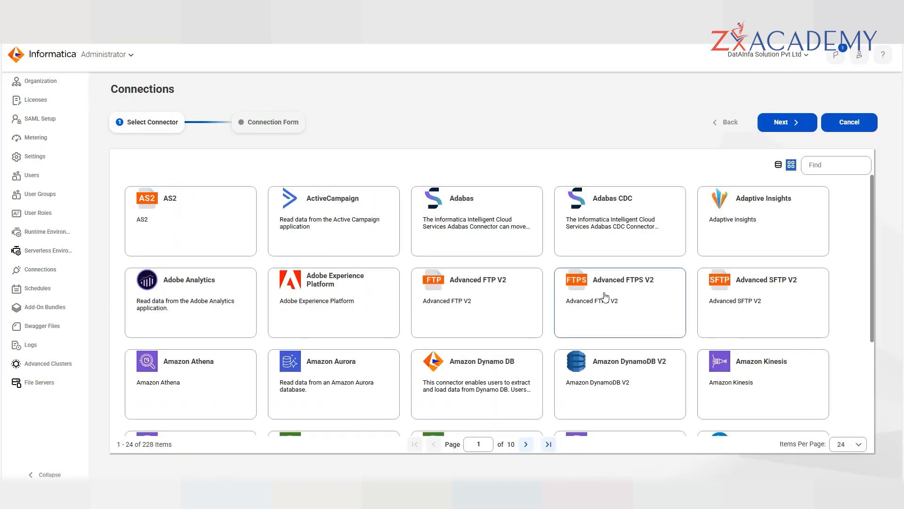
pyautogui.scroll(-3, 606, 296)
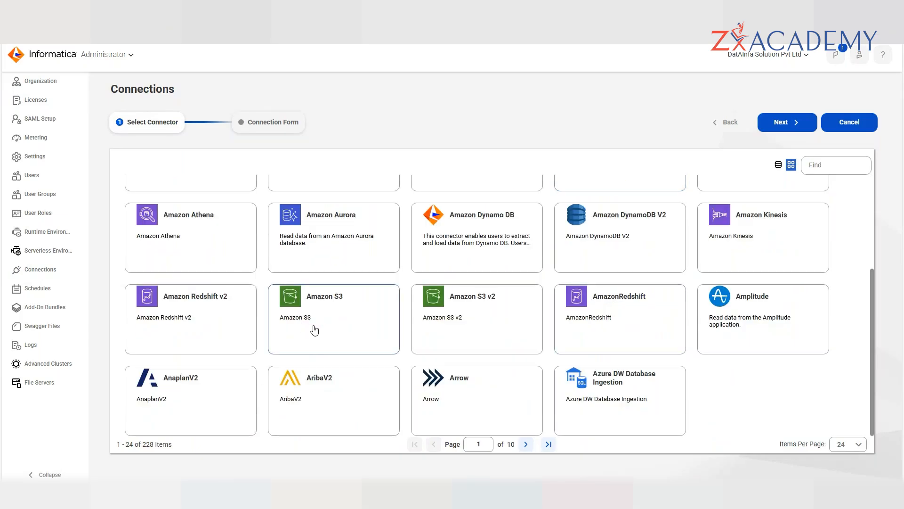
pyautogui.click(784, 126)
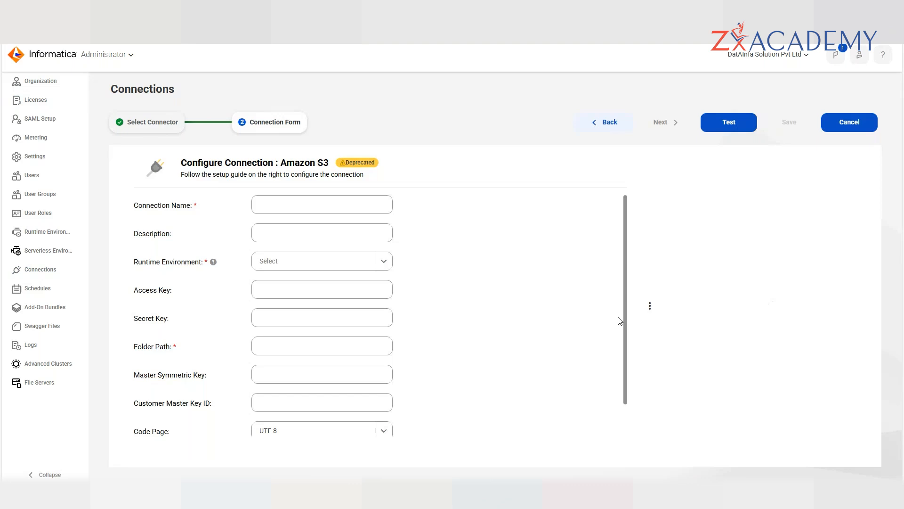
# - Resize the pane splitter and review the Amazon S3 form defaults: Code Page UTF-8, Region US East (N. Virginia)
pyautogui.moveTo(649, 307); pyautogui.dragTo(526, 308)
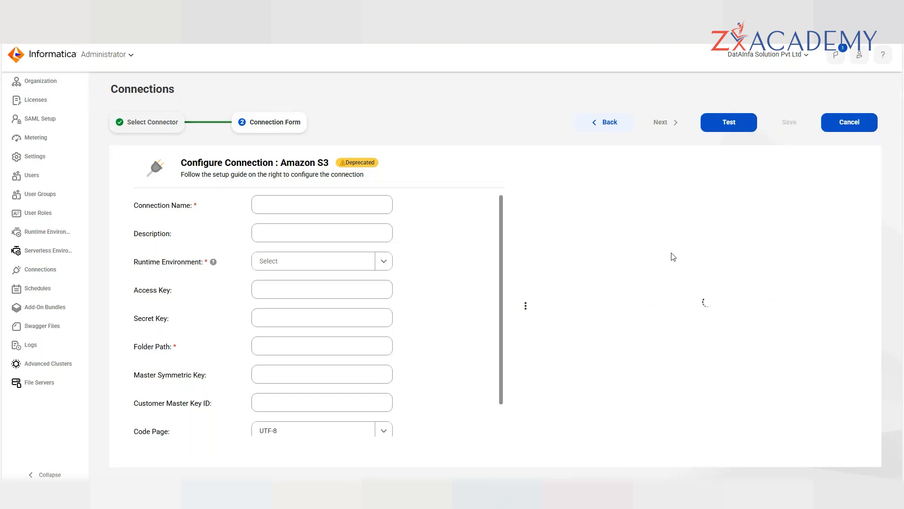
pyautogui.scroll(-1, 685, 267)
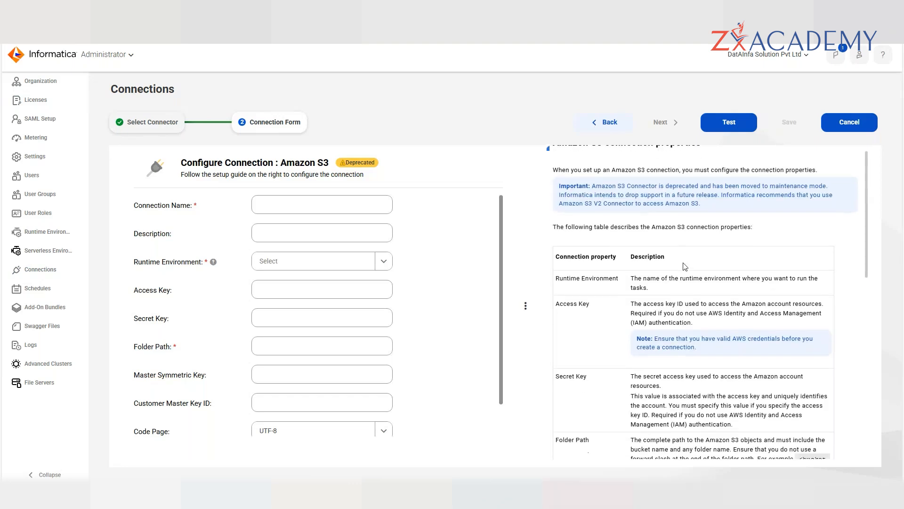
pyautogui.scroll(-1, 685, 267)
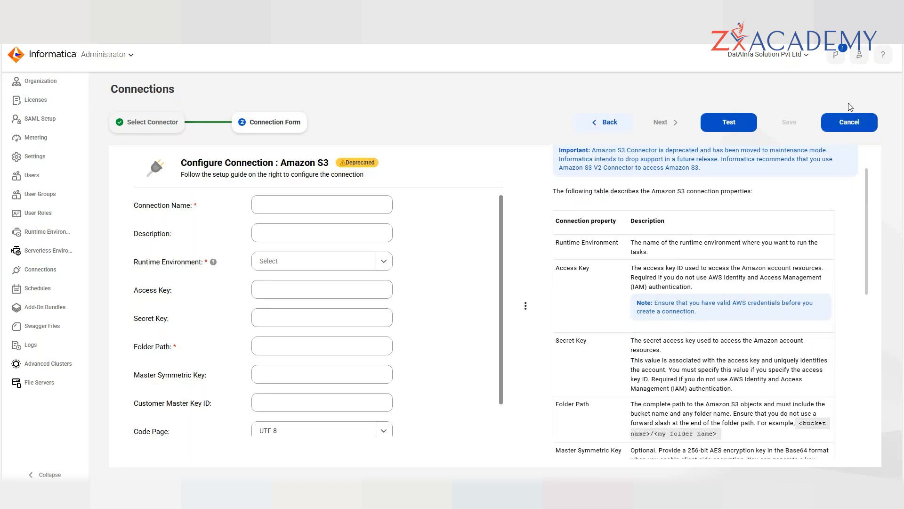
pyautogui.scroll(-1, 452, 285)
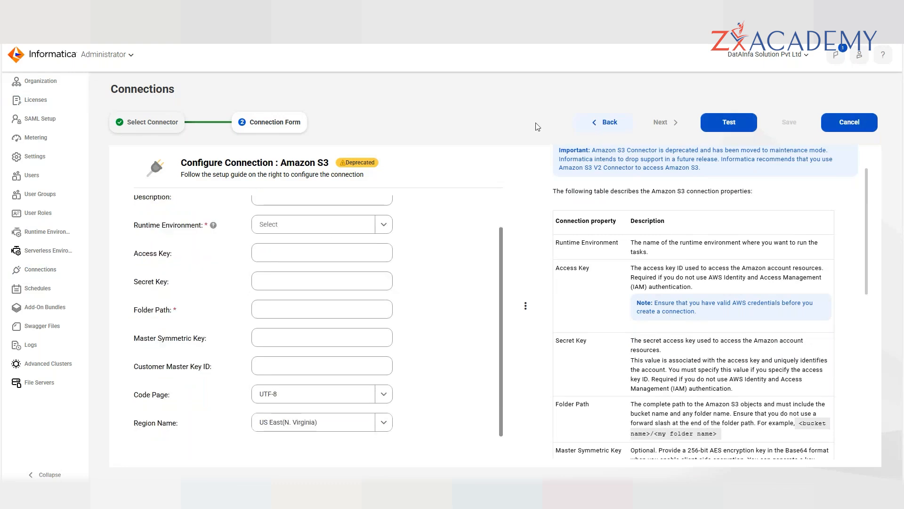
# - Test the still-empty form, then name the Amazon S3 connection jyfyuas
pyautogui.click(729, 122)
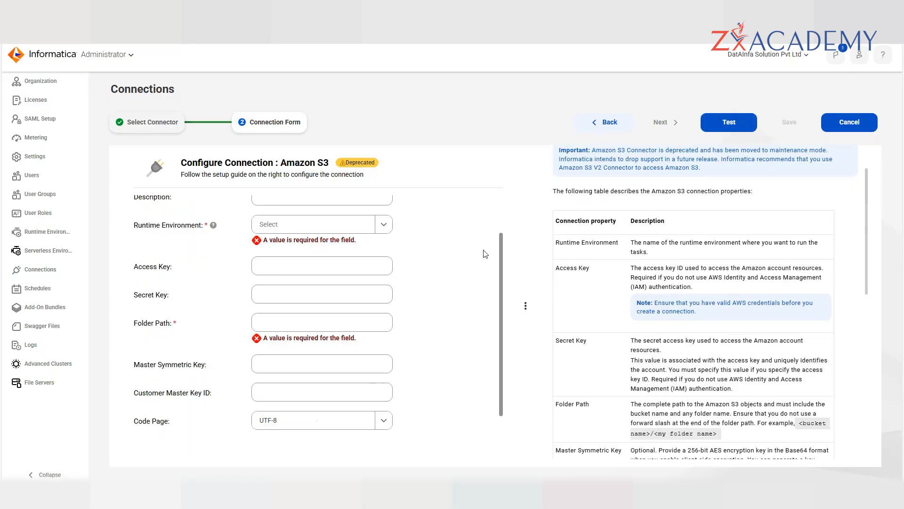
pyautogui.scroll(2, 301, 222)
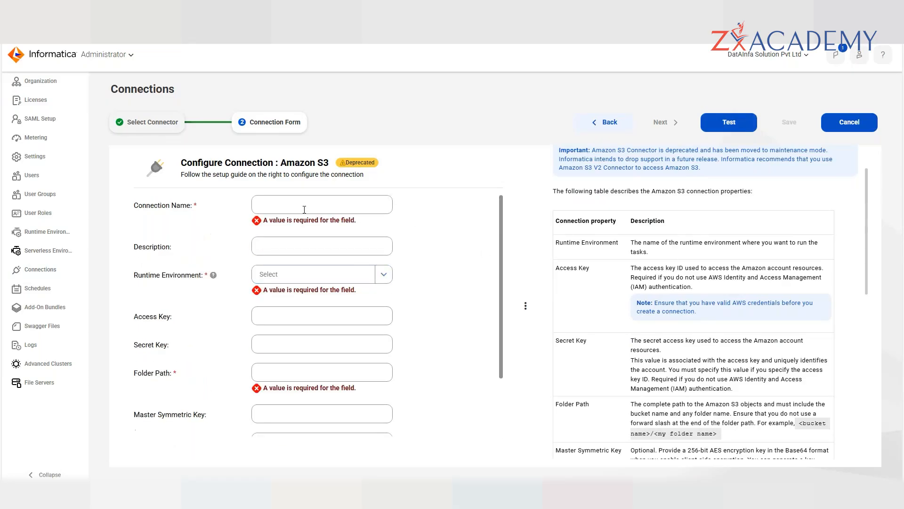
pyautogui.click(304, 207)
pyautogui.write('jyfyuas')
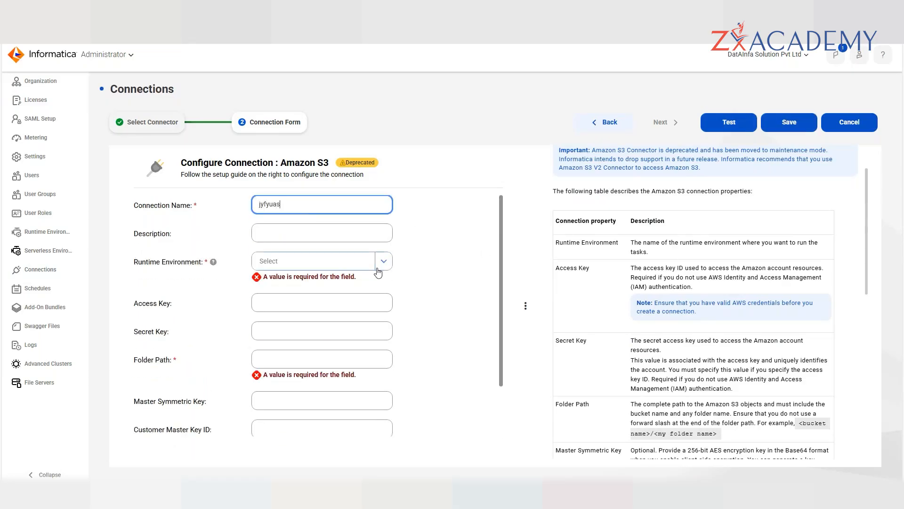
# - Choose the laptop runtime environment, set Folder Path to WDJG, and test the connection
pyautogui.click(373, 264)
pyautogui.click(311, 298)
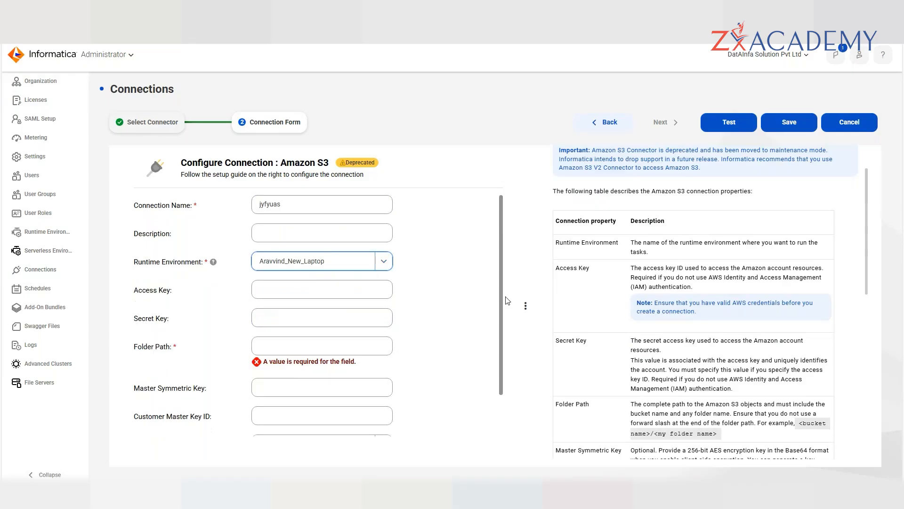
pyautogui.click(291, 343)
pyautogui.write('WDJG')
pyautogui.click(730, 122)
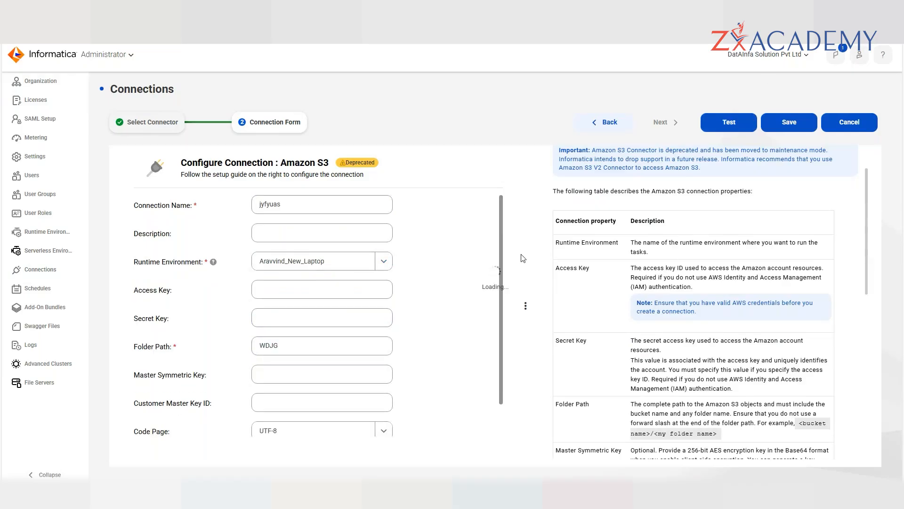
pyautogui.moveTo(374, 86); pyautogui.dragTo(597, 120)
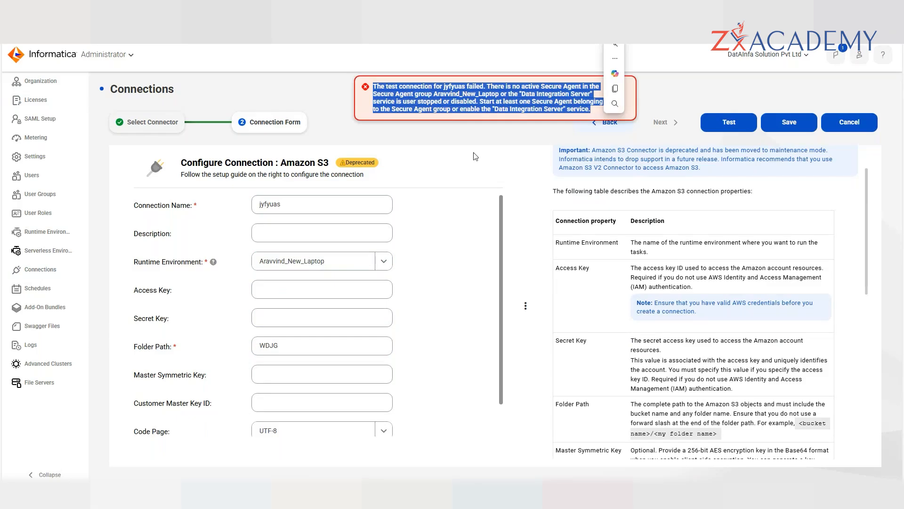
# - Dismiss the connection test error and widen the setup guide panel
pyautogui.click(445, 132)
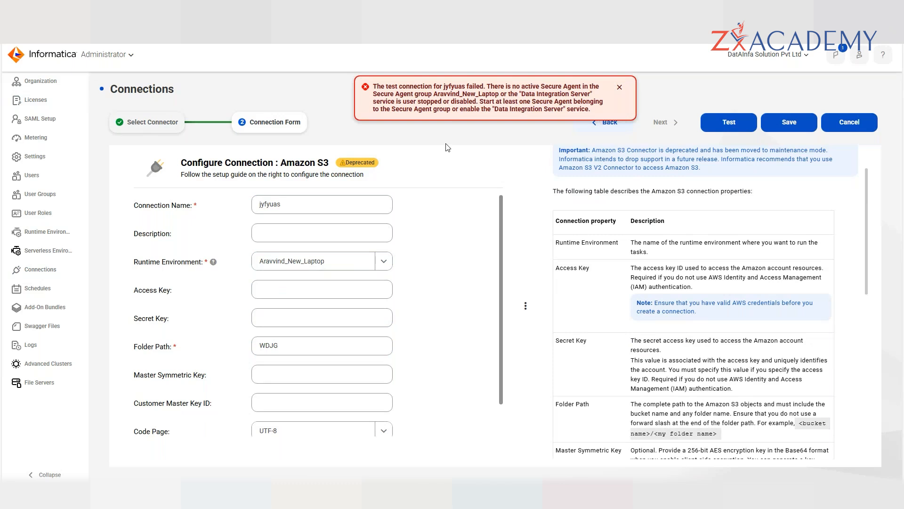
pyautogui.click(620, 89)
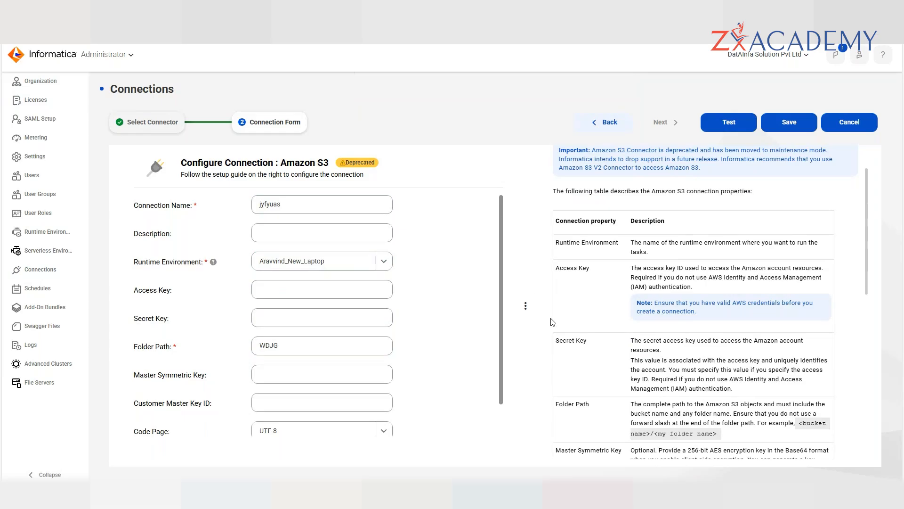
pyautogui.moveTo(531, 309); pyautogui.dragTo(446, 264)
# - Read the setup guide's Region Name section, then switch to Excel's Property Reference sheet
pyautogui.moveTo(471, 212); pyautogui.dragTo(687, 405)
pyautogui.click(688, 408)
pyautogui.scroll(-6, 688, 409)
pyautogui.moveTo(653, 432); pyautogui.dragTo(467, 266)
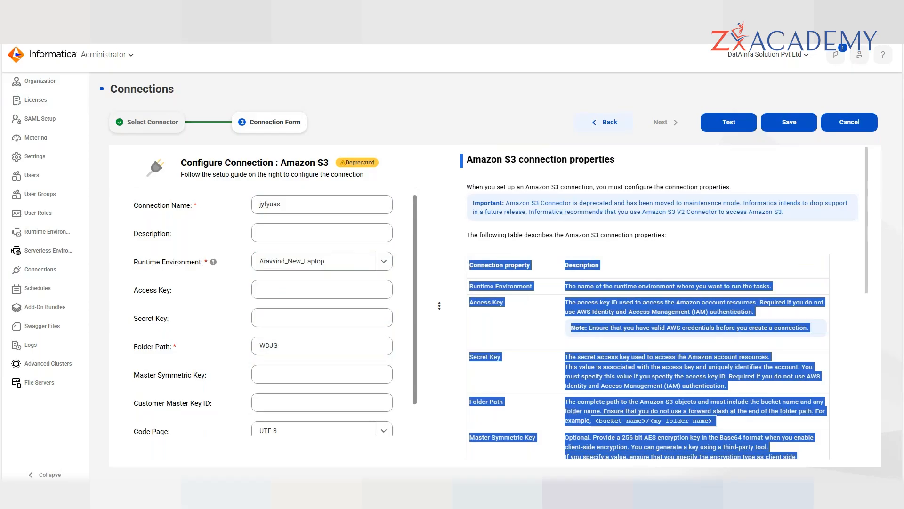
pyautogui.hotkey('alt', 'Tab')
pyautogui.scroll(5, 283, 327)
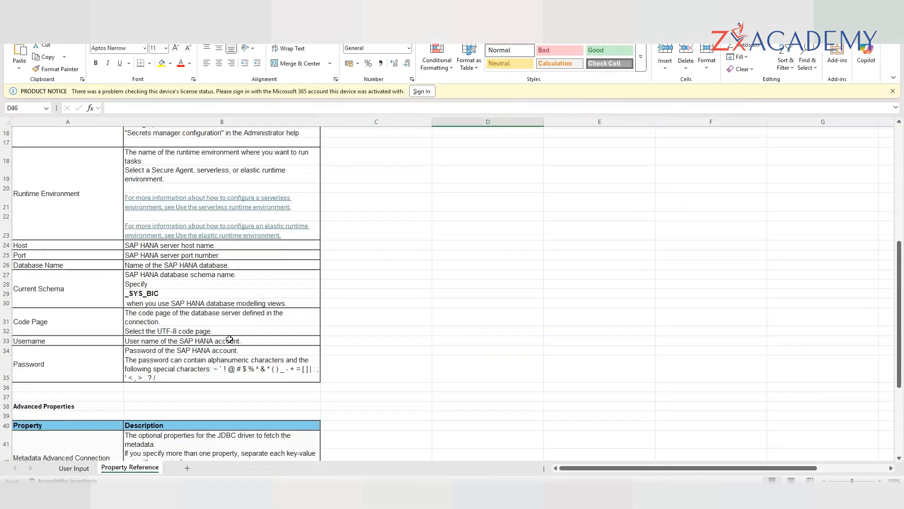
# - Select the SAP HANA property table A1:B18 on the User Input sheet to review it
pyautogui.click(84, 469)
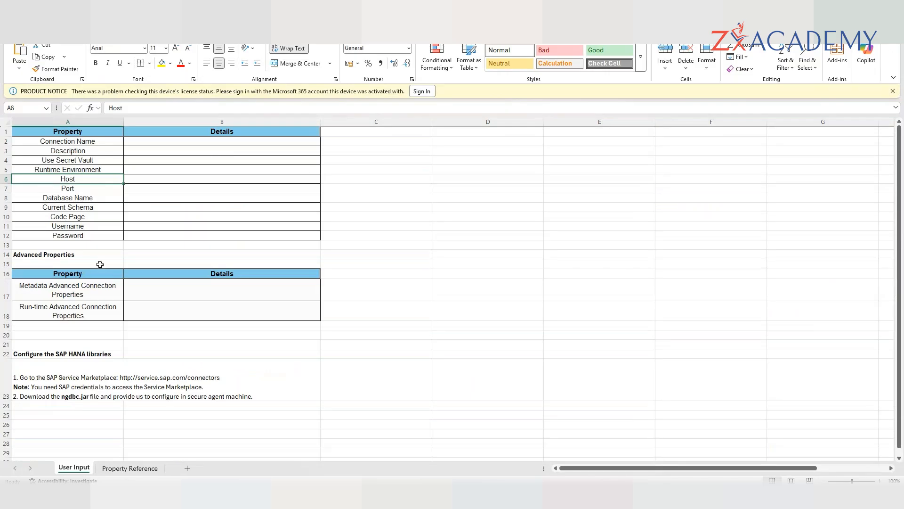
pyautogui.click(161, 184)
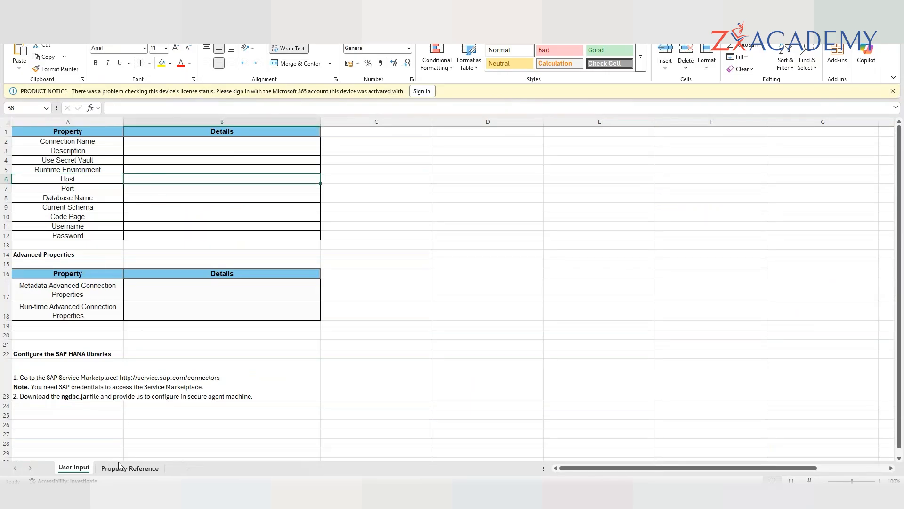
pyautogui.moveTo(93, 133); pyautogui.dragTo(262, 315)
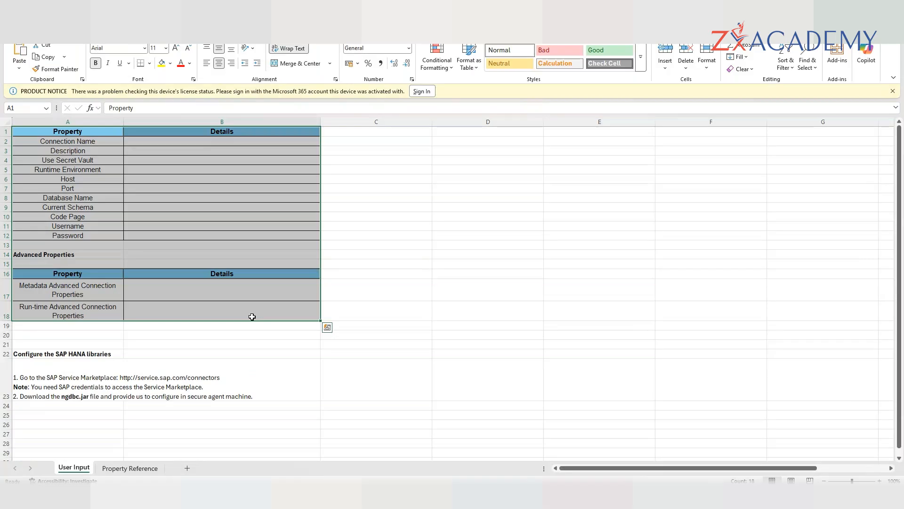
pyautogui.click(502, 235)
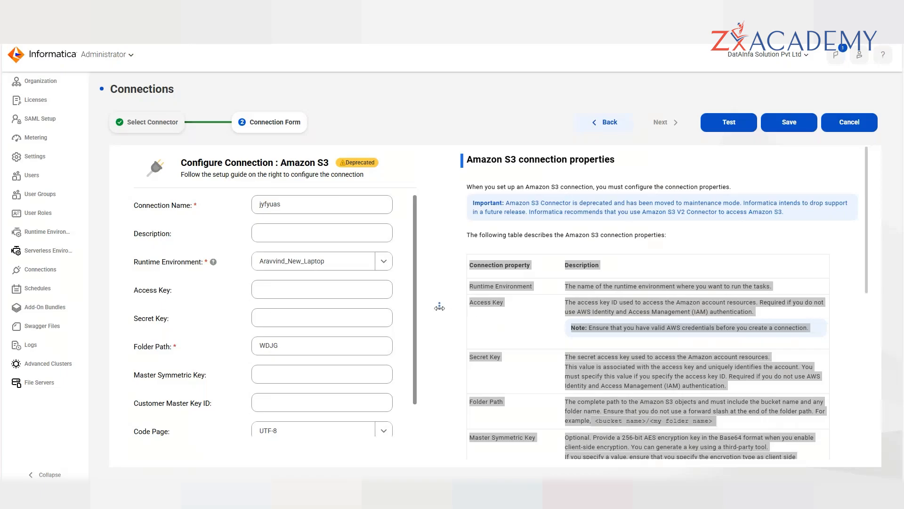
# - Narrow the setup guide panel by dragging its splitter to the right
pyautogui.click(439, 308)
pyautogui.moveTo(439, 307); pyautogui.dragTo(617, 307)
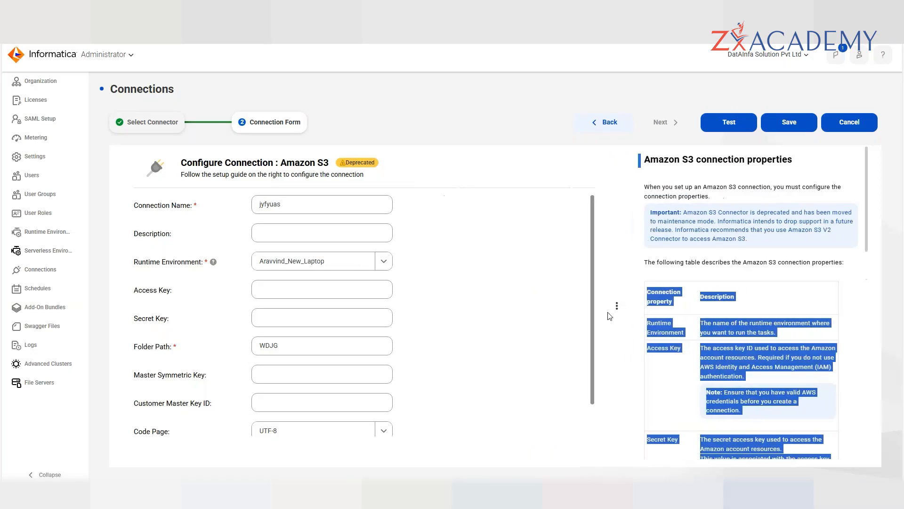
pyautogui.click(559, 333)
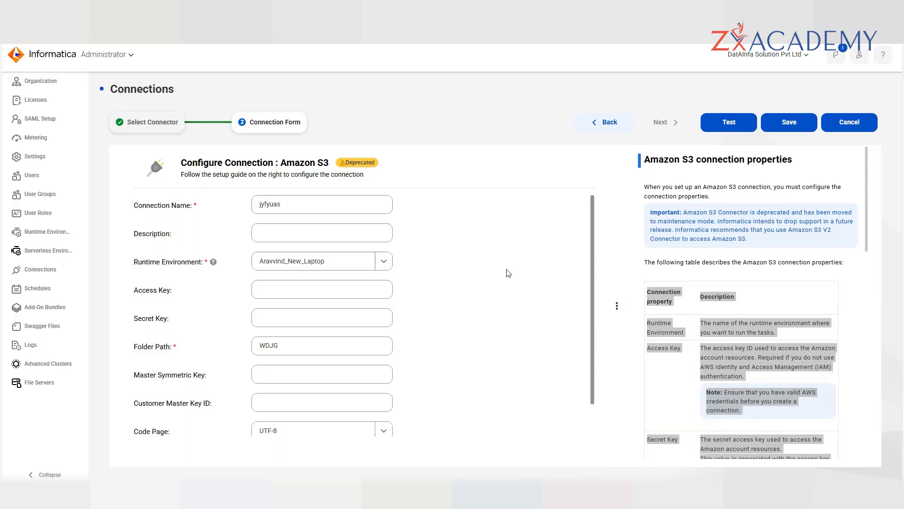
# - Scroll through the Amazon S3 connection form to review its filled fields
pyautogui.scroll(-1, 508, 273)
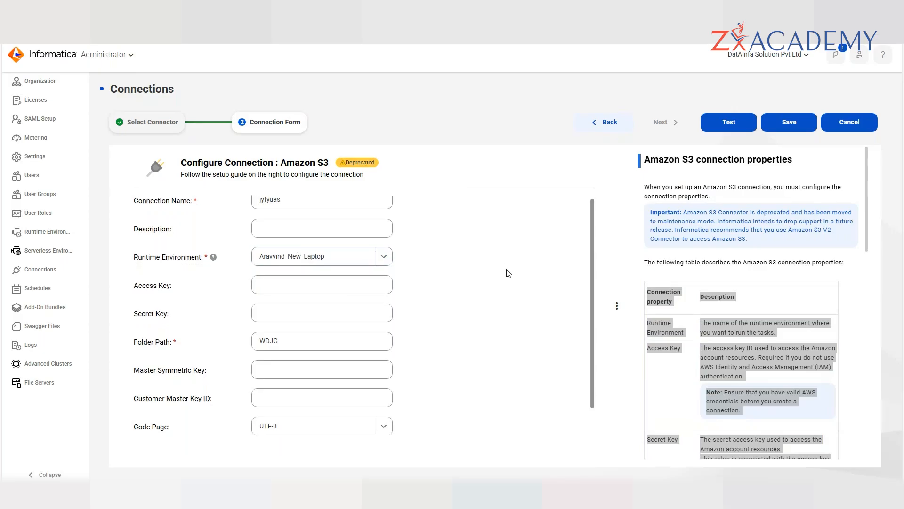
pyautogui.scroll(-2, 508, 274)
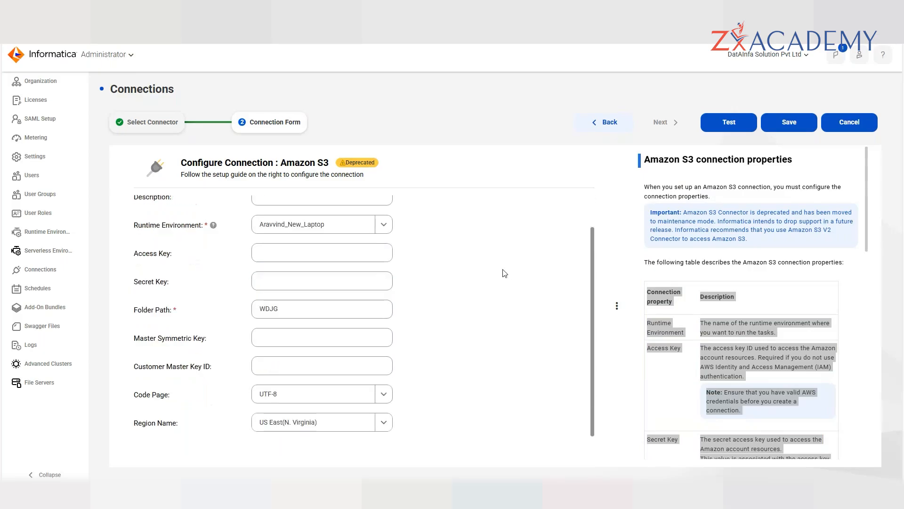
pyautogui.scroll(1, 481, 289)
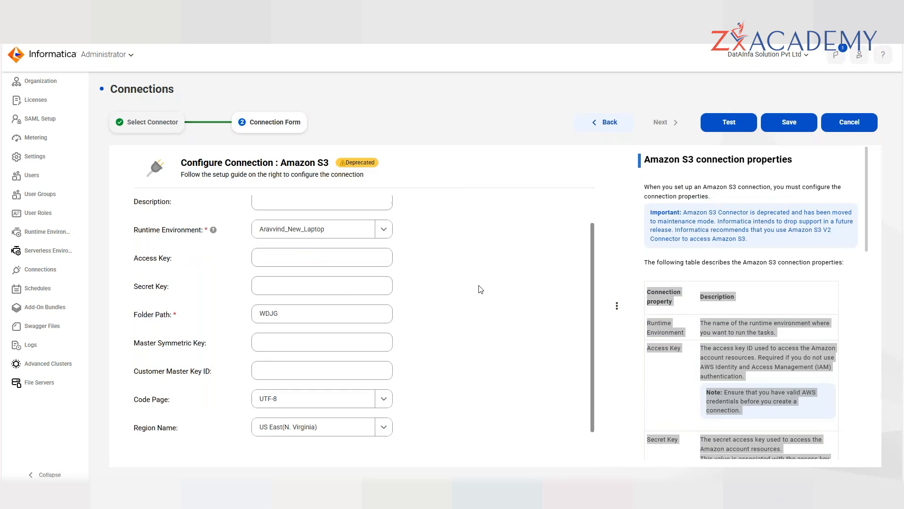
pyautogui.scroll(2, 480, 289)
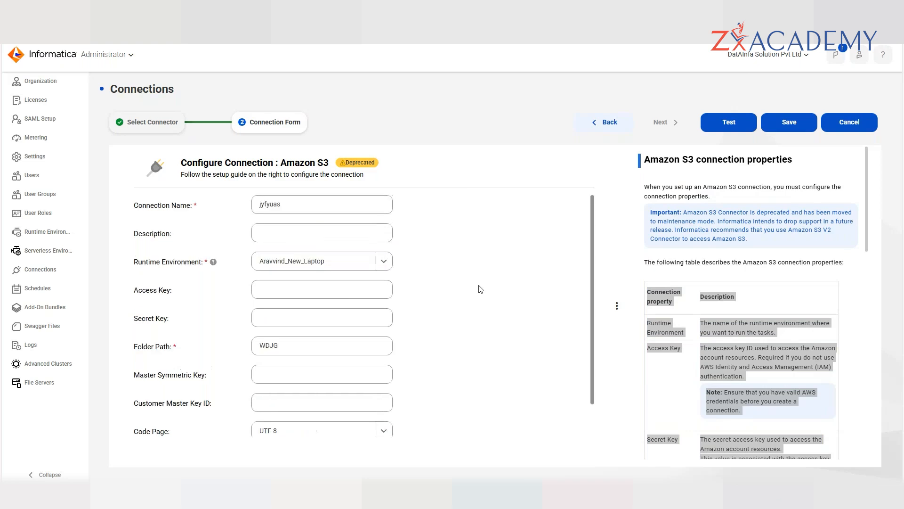
pyautogui.scroll(-2, 481, 288)
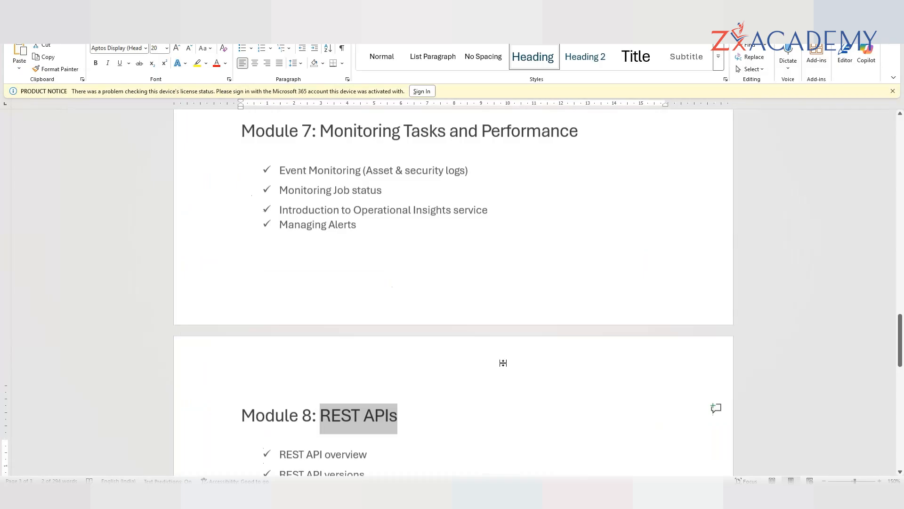
# - Scroll the course outline, reviewing the IICS Asset Management CLI V2 Utility and File Servers items
pyautogui.scroll(7, 503, 362)
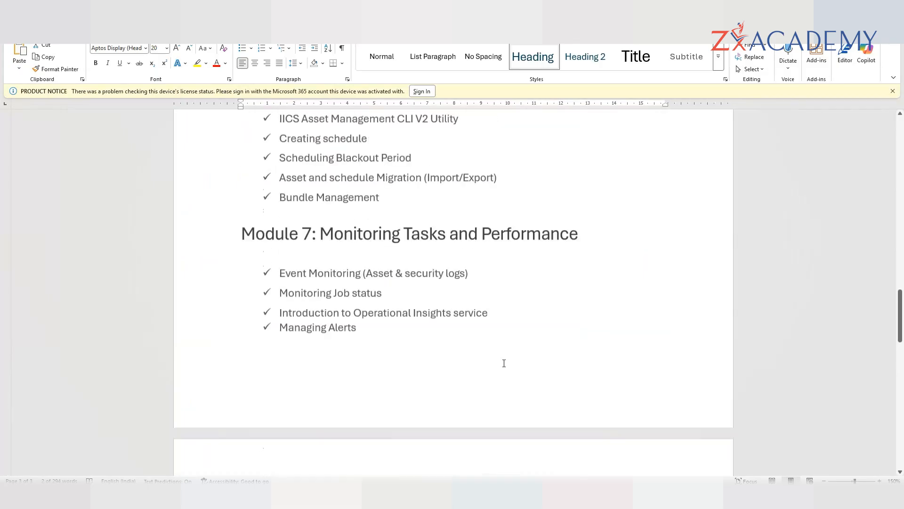
pyautogui.click(500, 354)
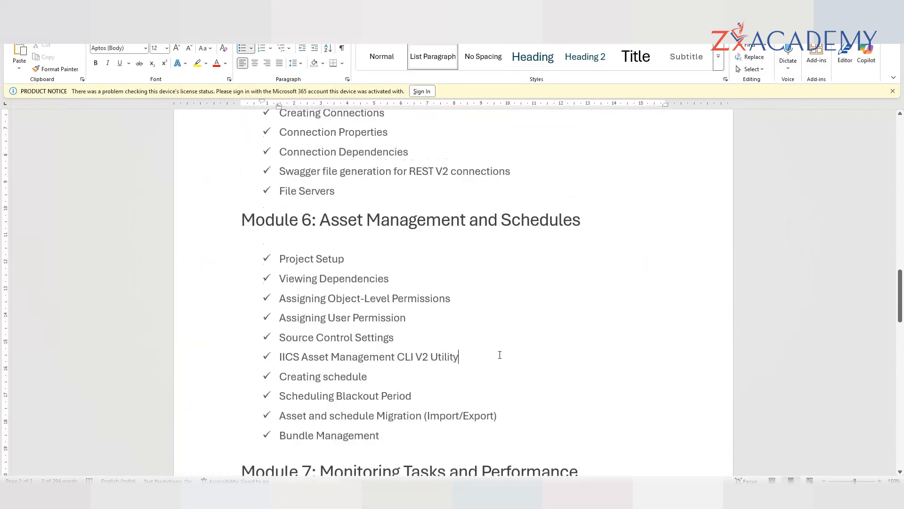
pyautogui.scroll(1, 393, 205)
pyautogui.scroll(-1, 394, 205)
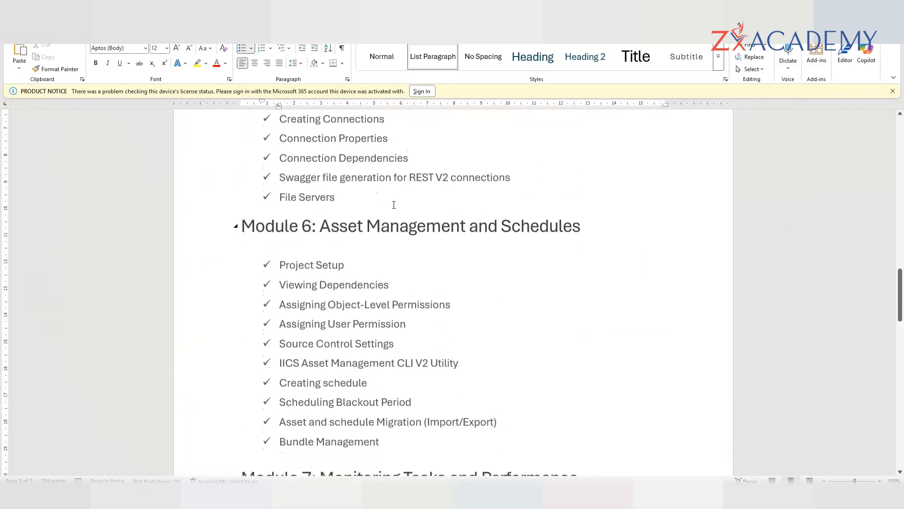
pyautogui.scroll(-3, 394, 205)
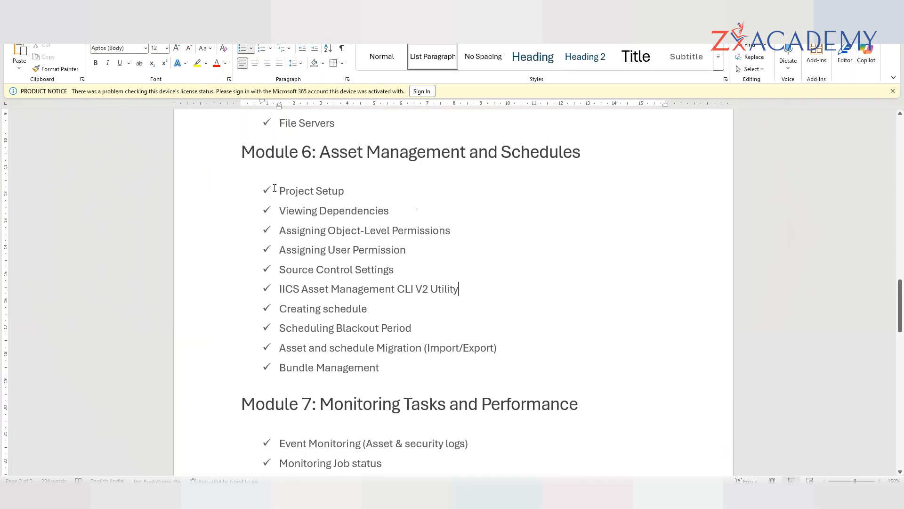
pyautogui.moveTo(280, 190); pyautogui.dragTo(349, 192)
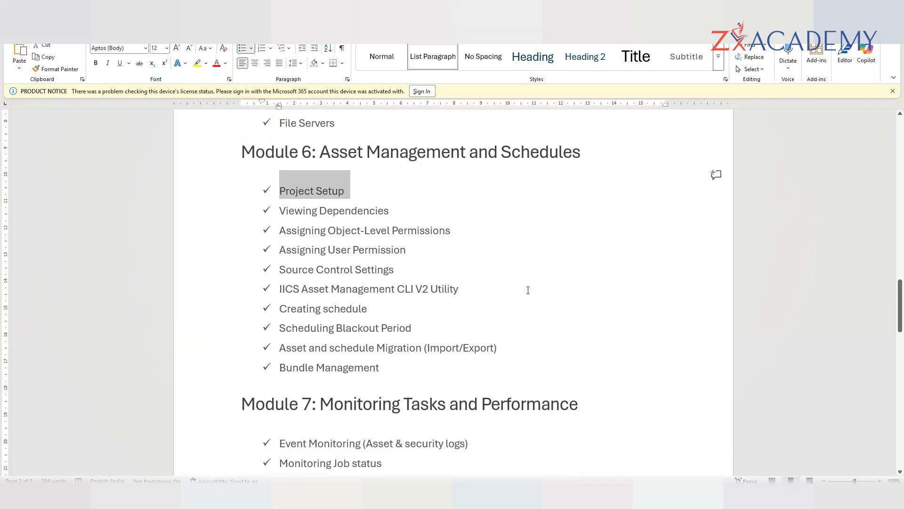
pyautogui.scroll(1, 528, 291)
pyautogui.scroll(3, 528, 290)
pyautogui.click(505, 322)
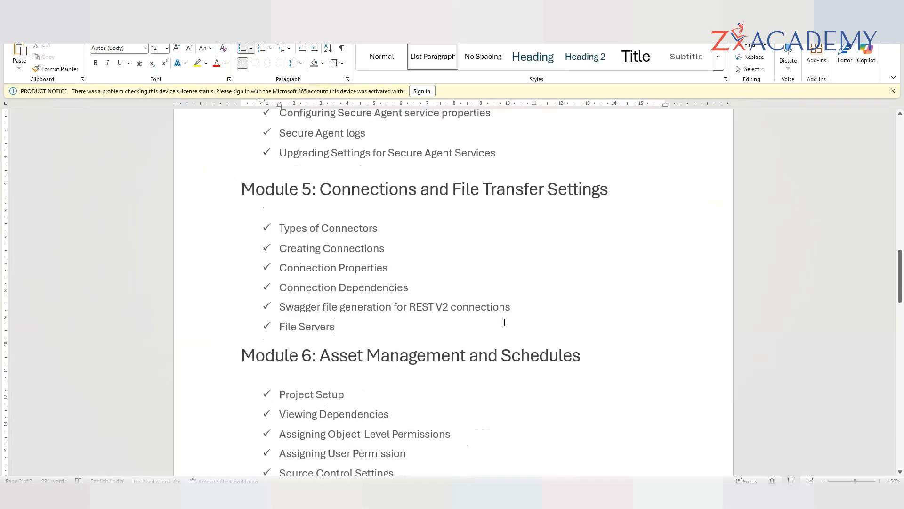
pyautogui.scroll(-3, 505, 322)
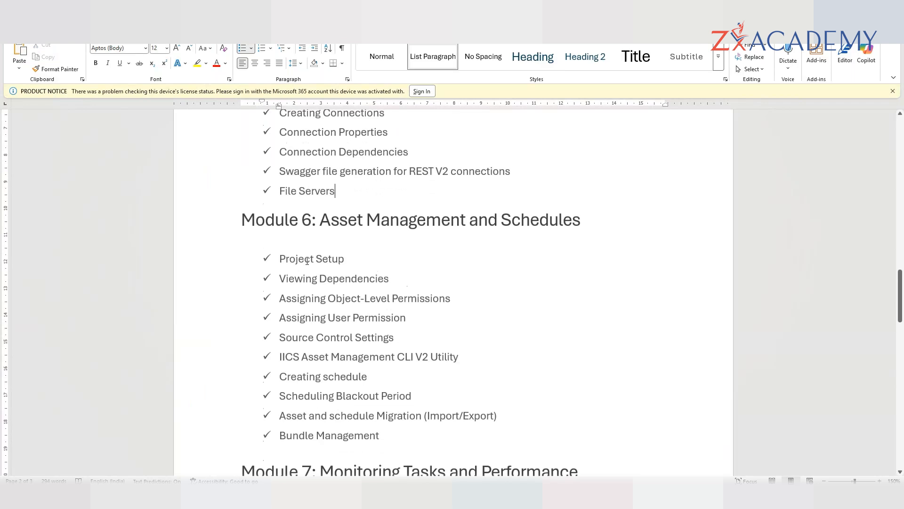
# - Collapse the Module 6 and Module 8 sections, then re-expand Module 6
pyautogui.click(238, 220)
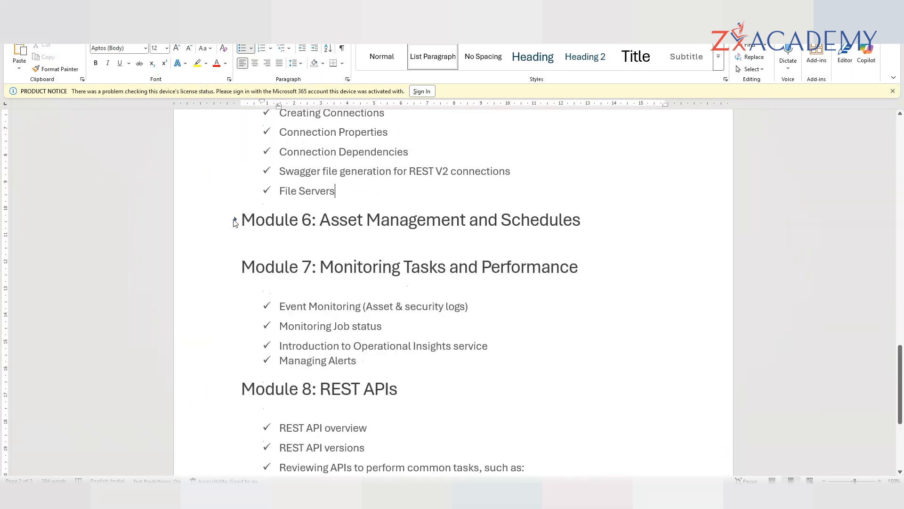
pyautogui.click(235, 389)
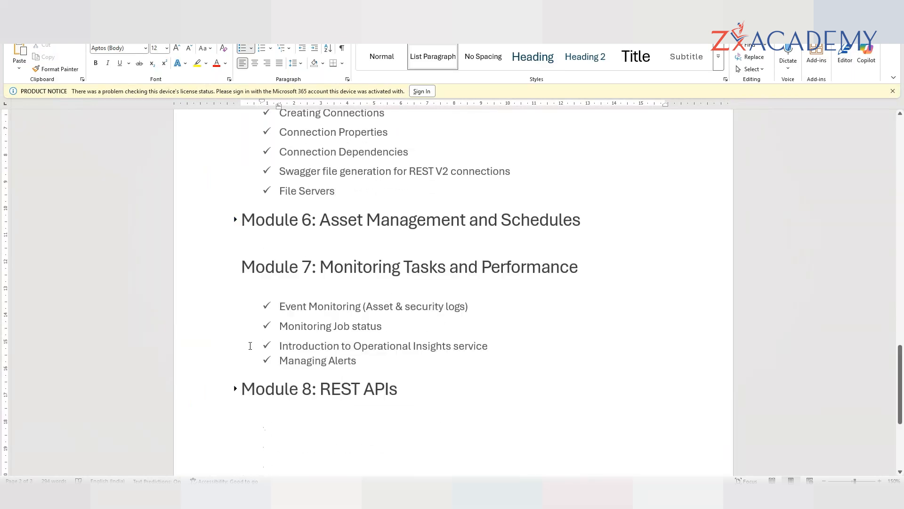
pyautogui.click(235, 220)
pyautogui.scroll(-3, 370, 295)
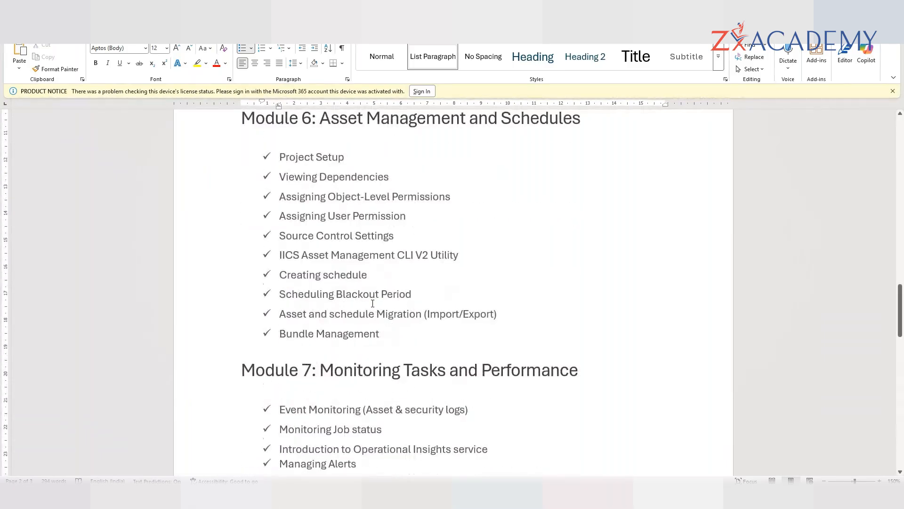
pyautogui.scroll(3, 372, 303)
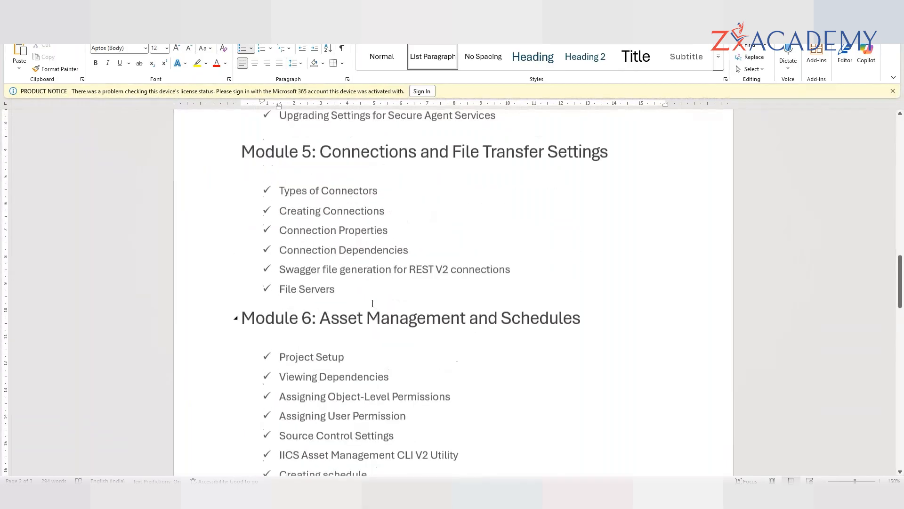
# - Highlight Module 5's Types of Connectors, Creating Connections, Connection Properties and Connection Dependencies lines
pyautogui.tripleClick(381, 198)
pyautogui.tripleClick(383, 213)
pyautogui.click(409, 235)
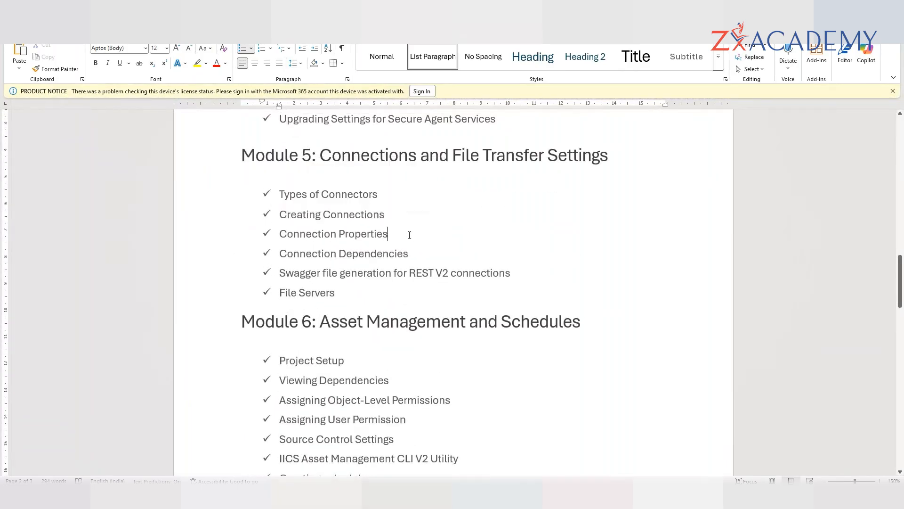
pyautogui.tripleClick(399, 239)
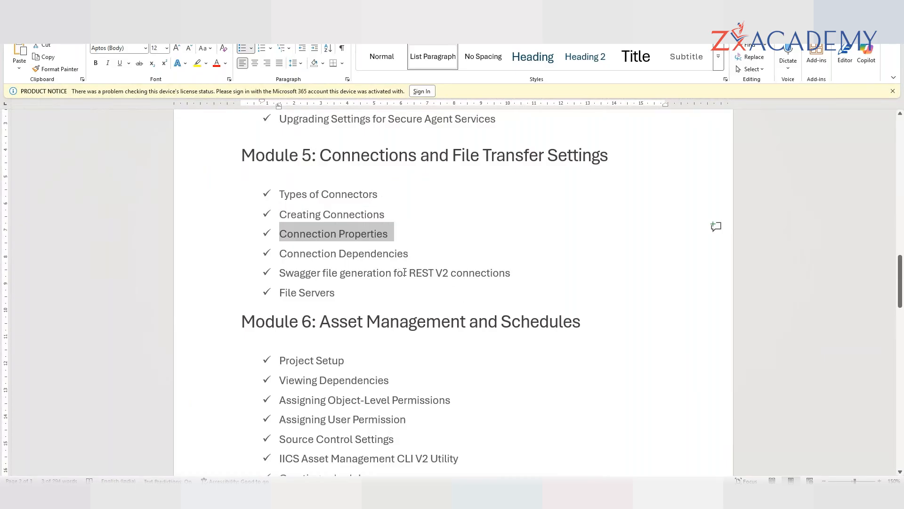
pyautogui.tripleClick(414, 253)
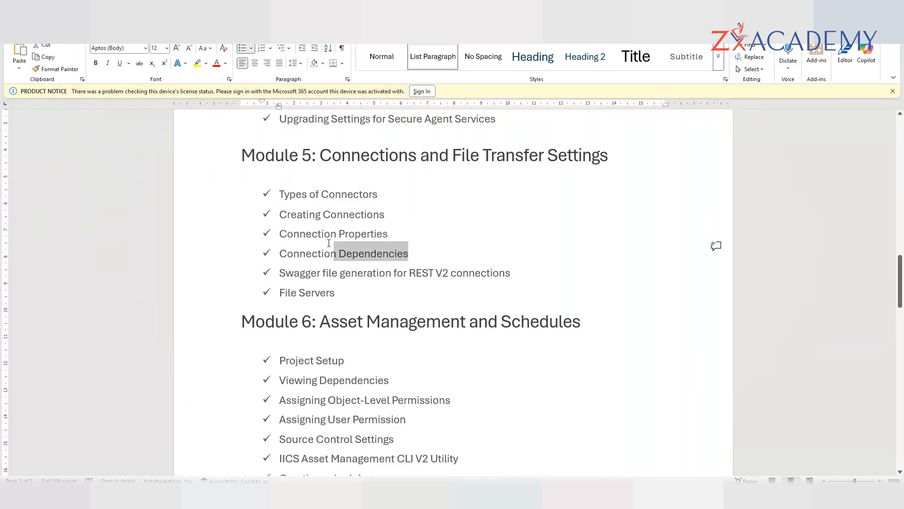
pyautogui.click(559, 263)
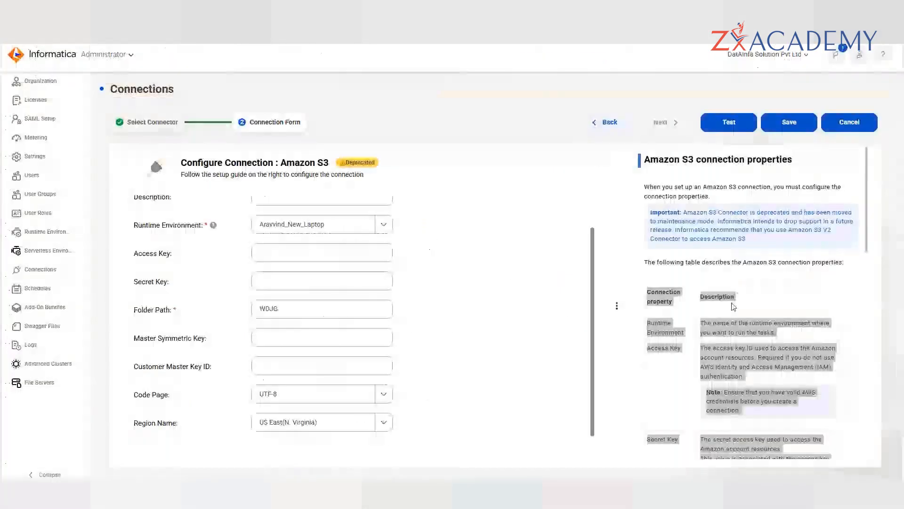
# - Widen the connection help panel beside the Amazon S3 form
pyautogui.moveTo(636, 299); pyautogui.dragTo(494, 309)
pyautogui.click(575, 256)
pyautogui.scroll(1, 672, 329)
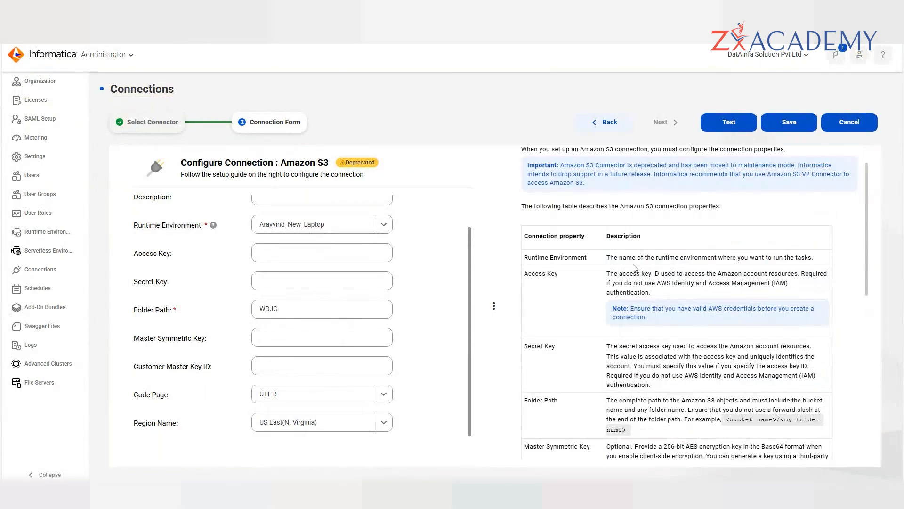
# - Highlight 'Amazon S3' in the Configure Connection title, then select the first four Module 5 topics in Word
pyautogui.hotkey('alt', 'Tab')
pyautogui.hotkey('alt', 'Tab')
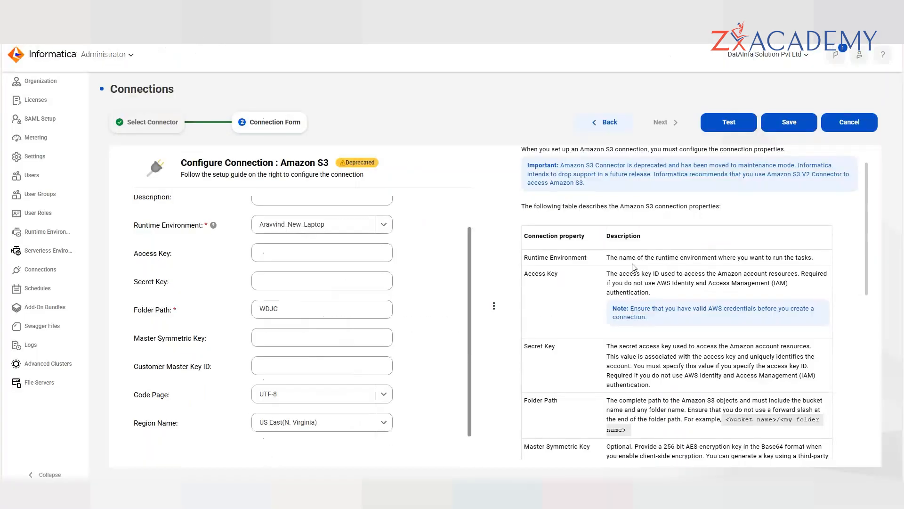
pyautogui.hotkey('alt', 'Tab')
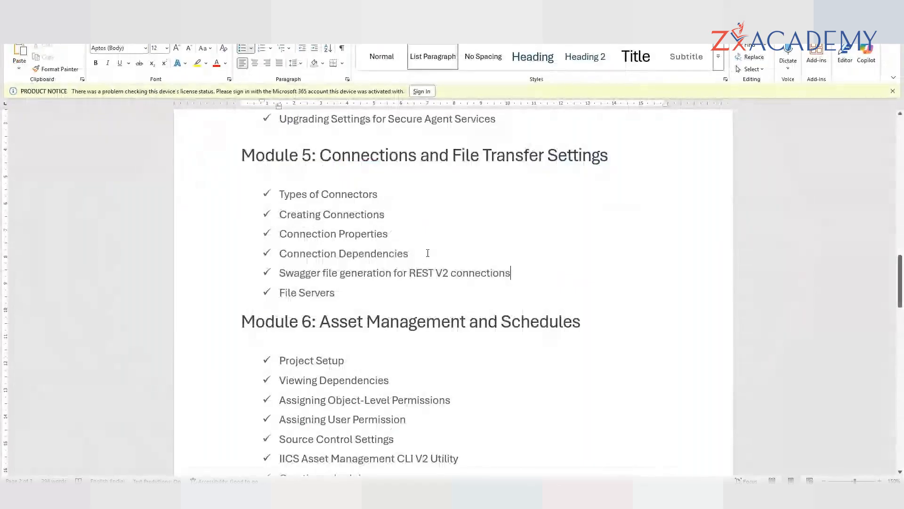
pyautogui.hotkey('alt', 'Tab')
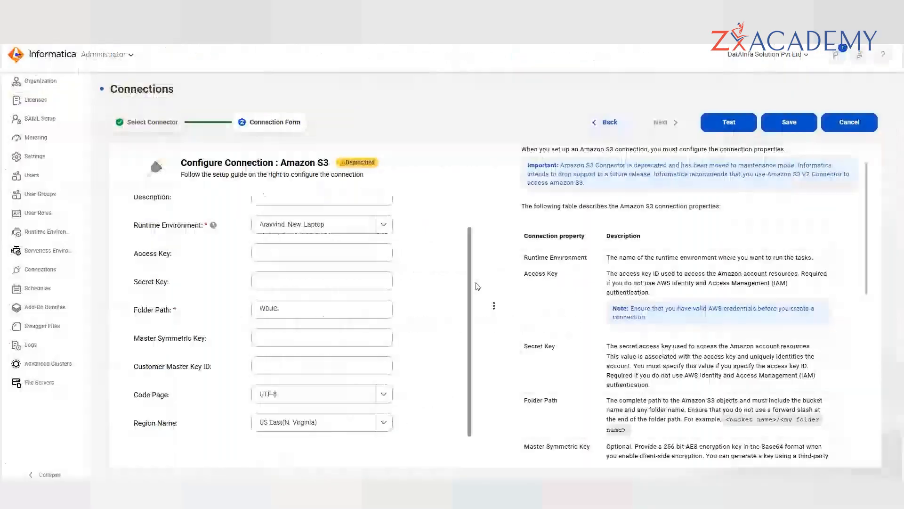
pyautogui.scroll(1, 321, 315)
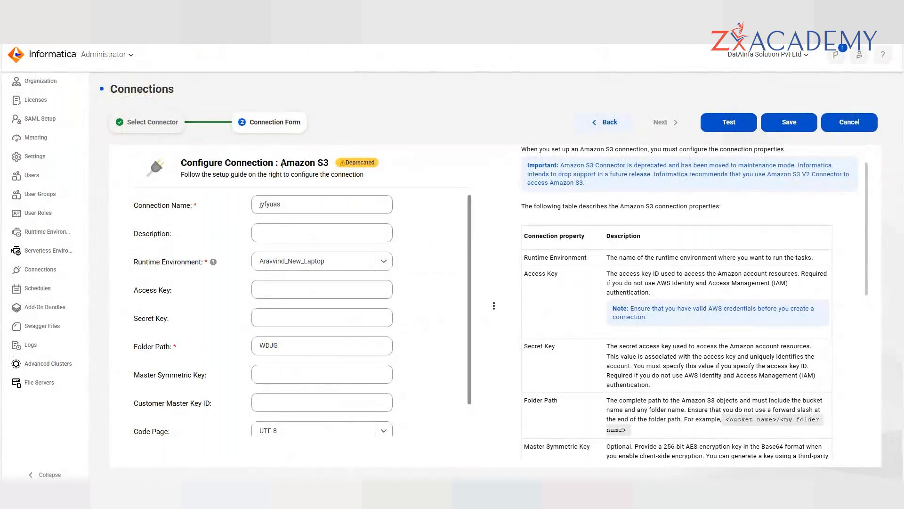
pyautogui.moveTo(280, 163); pyautogui.dragTo(332, 165)
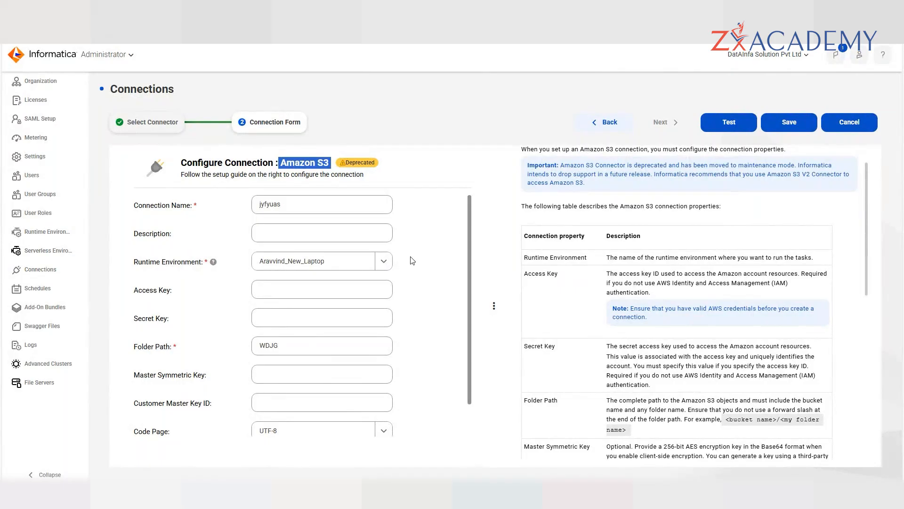
pyautogui.hotkey('alt', 'Tab')
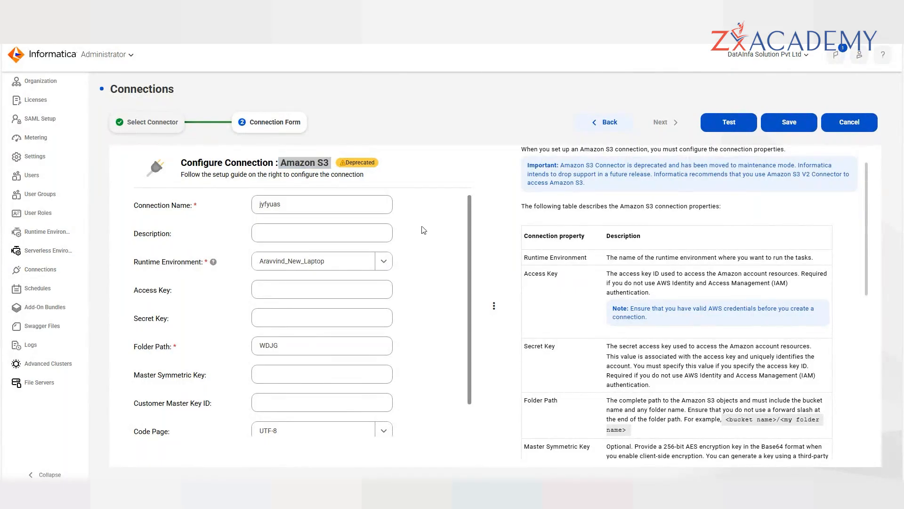
pyautogui.hotkey('ctrl', 'shift', 'Up')
pyautogui.hotkey('ctrl', 'shift', 'Up')
pyautogui.hotkey('ctrl', 'shift', 'Up')
pyautogui.hotkey('ctrl', 'shift', 'Up')
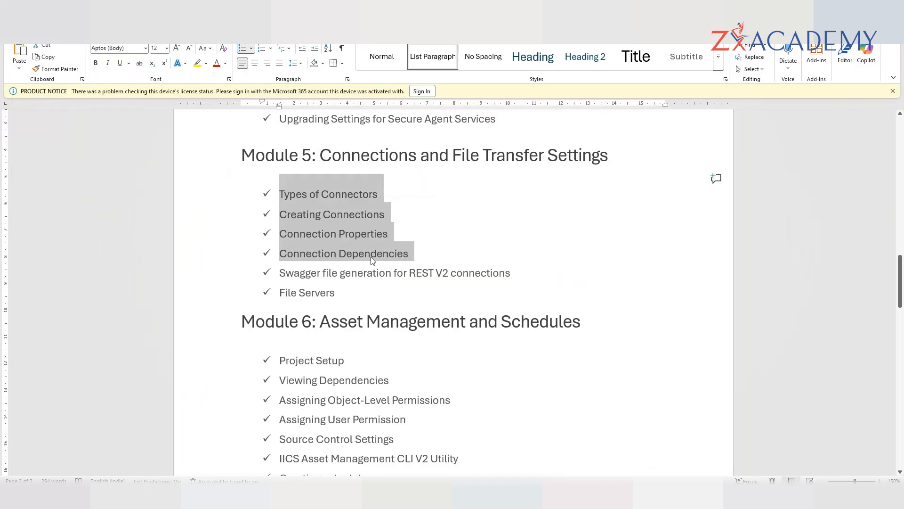
# - Select and reselect the Swagger file generation and File Servers topics in Module 5
pyautogui.moveTo(279, 272); pyautogui.dragTo(517, 271)
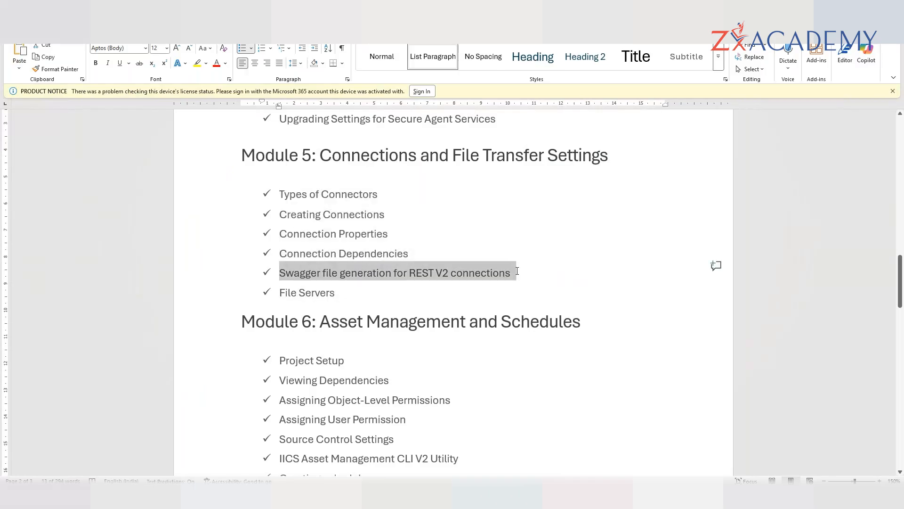
pyautogui.click(355, 296)
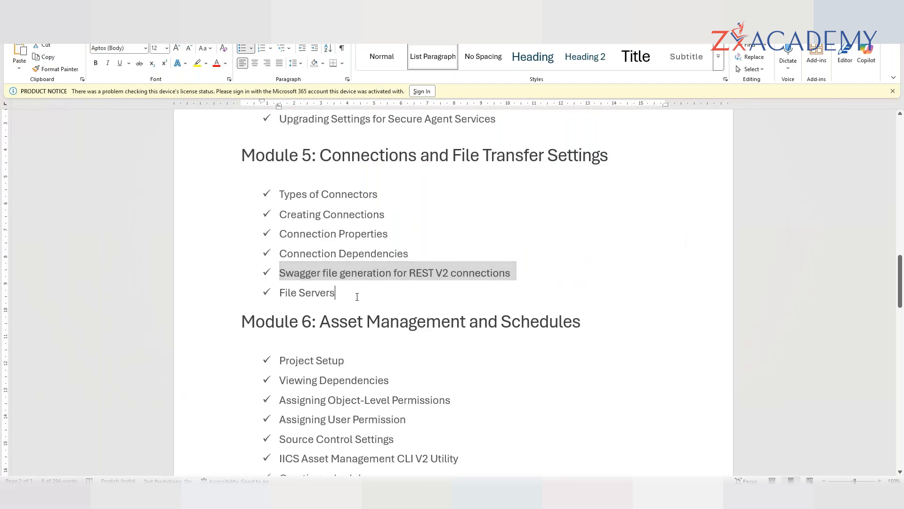
pyautogui.moveTo(331, 290); pyautogui.dragTo(281, 276)
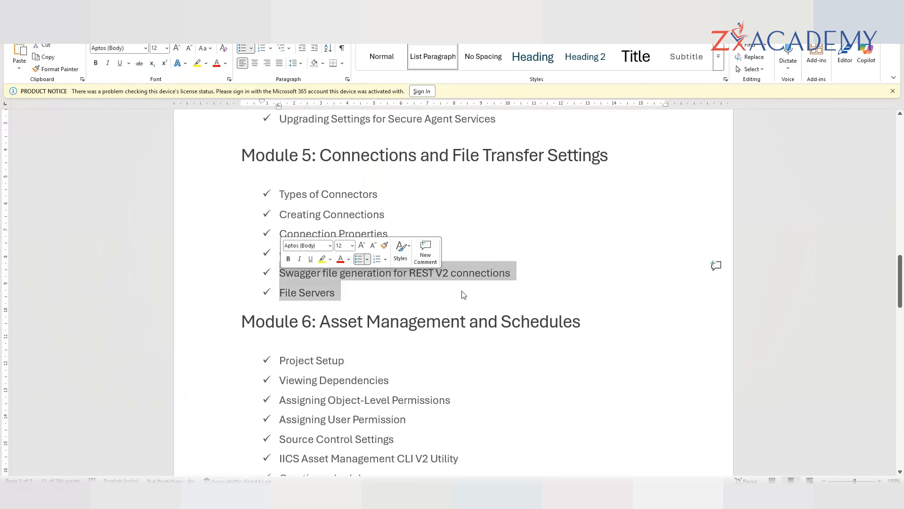
pyautogui.moveTo(555, 281); pyautogui.dragTo(280, 274)
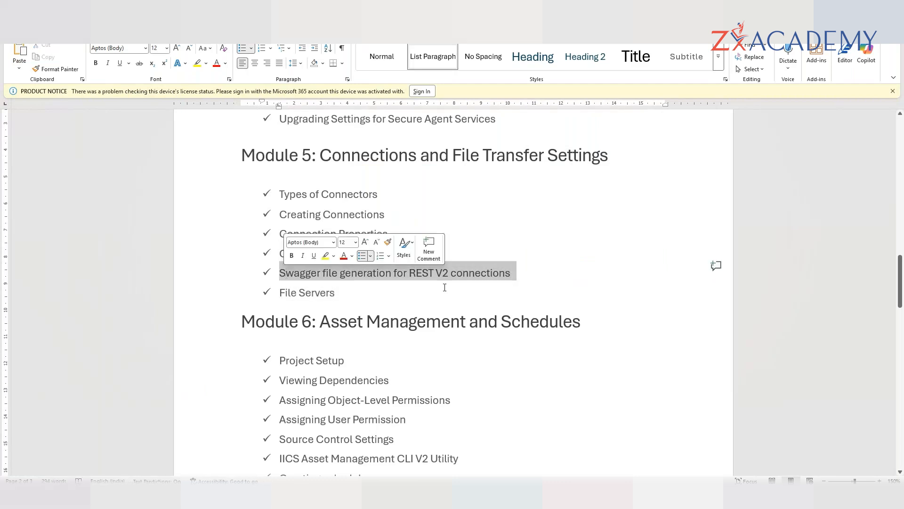
pyautogui.click(521, 282)
pyautogui.moveTo(512, 274); pyautogui.dragTo(278, 274)
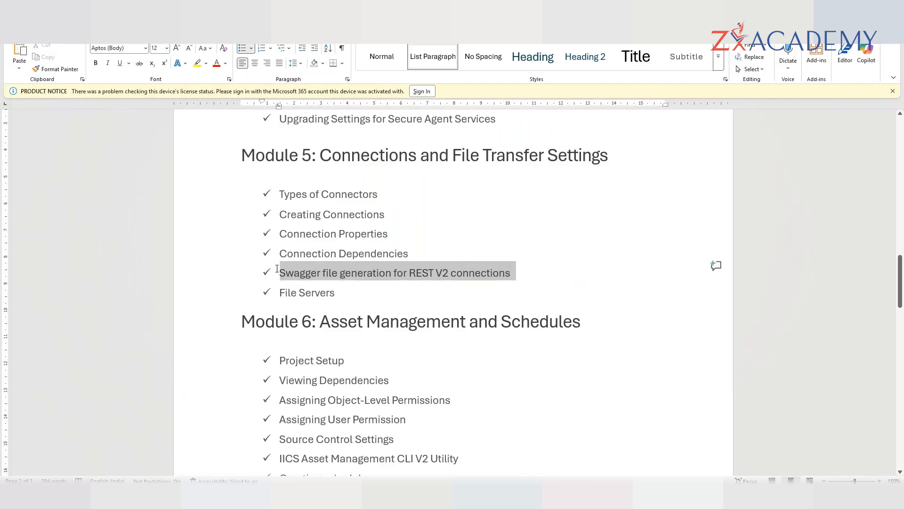
pyautogui.click(492, 297)
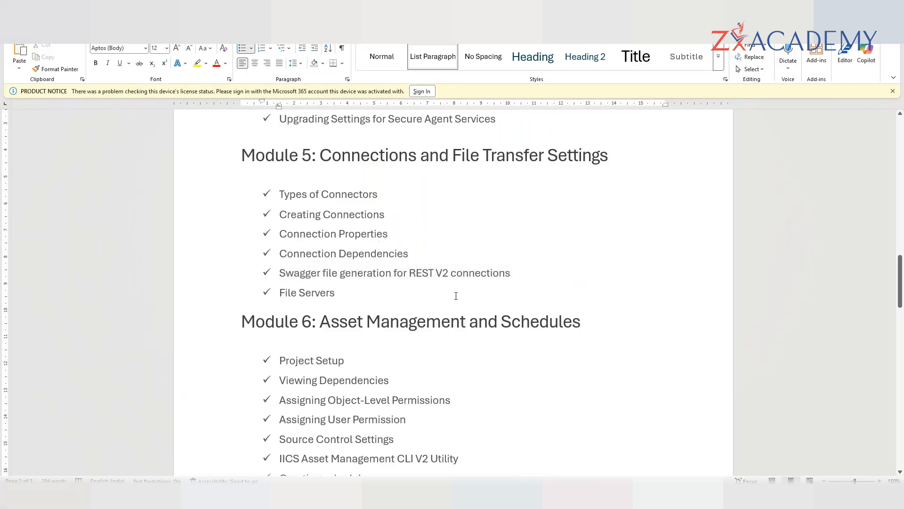
pyautogui.moveTo(280, 273); pyautogui.dragTo(515, 274)
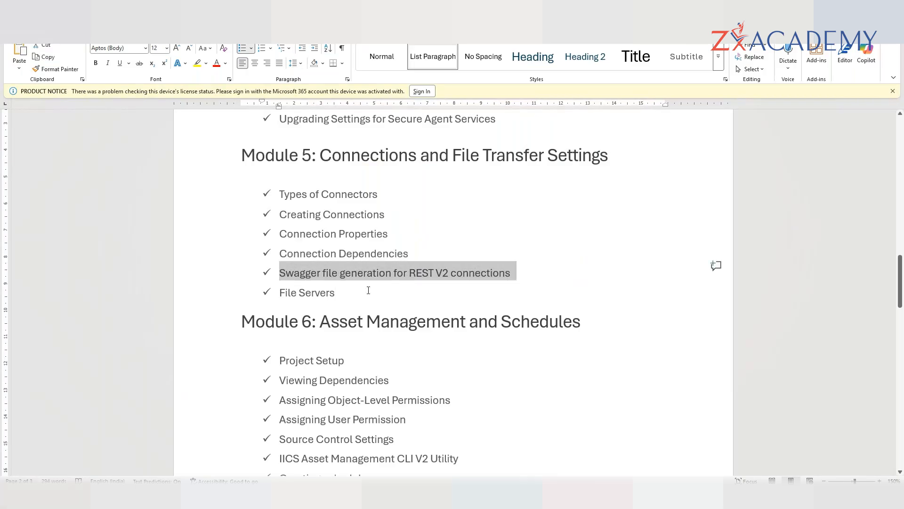
pyautogui.moveTo(273, 294); pyautogui.dragTo(337, 298)
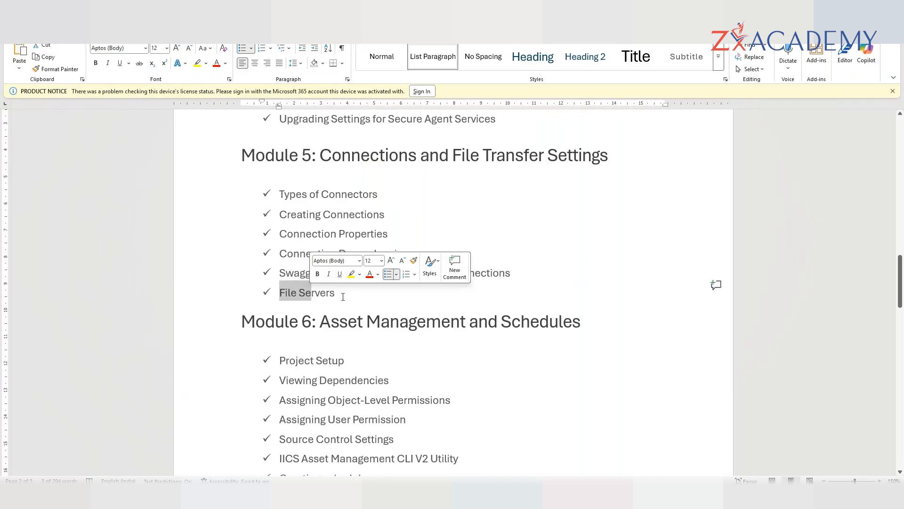
pyautogui.click(341, 295)
# - Glance at the S3 form, highlight the end of the File Servers topic, then return to the form
pyautogui.hotkey('alt', 'Tab')
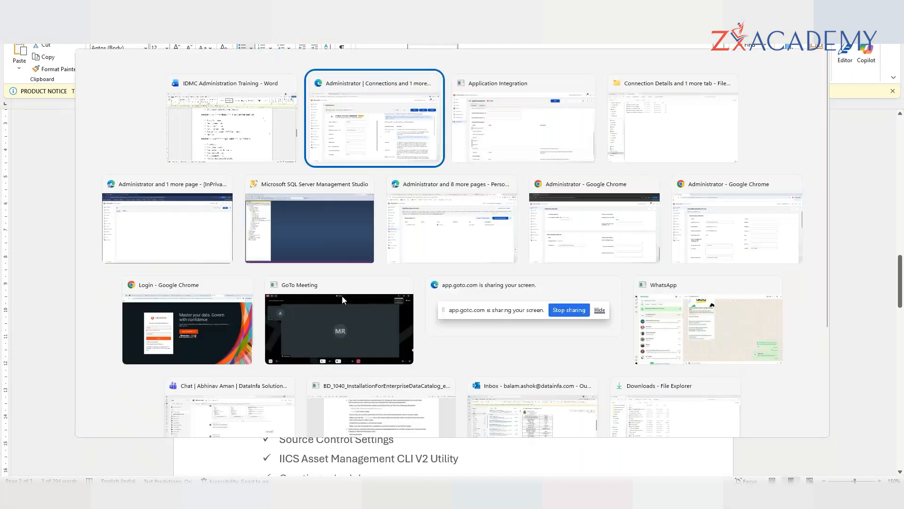
pyautogui.click(361, 146)
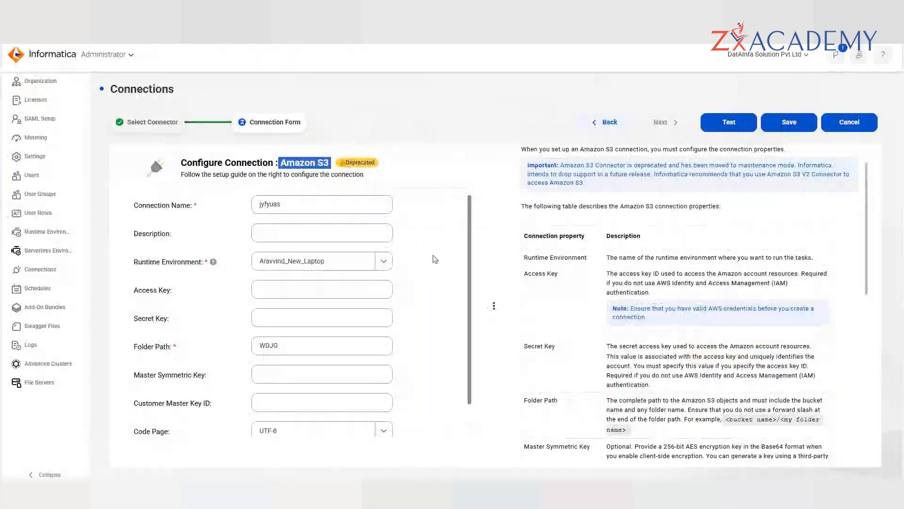
pyautogui.hotkey('alt', 'Tab')
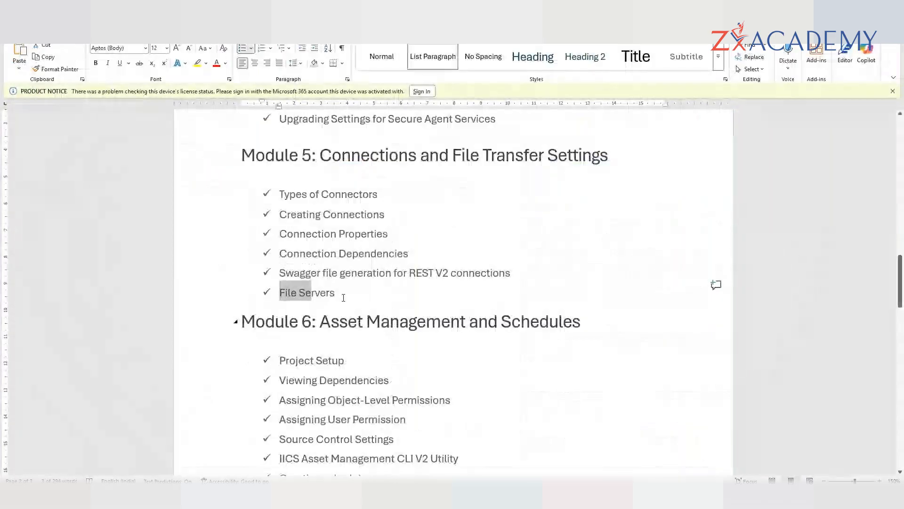
pyautogui.moveTo(343, 296); pyautogui.dragTo(287, 299)
pyautogui.click(556, 295)
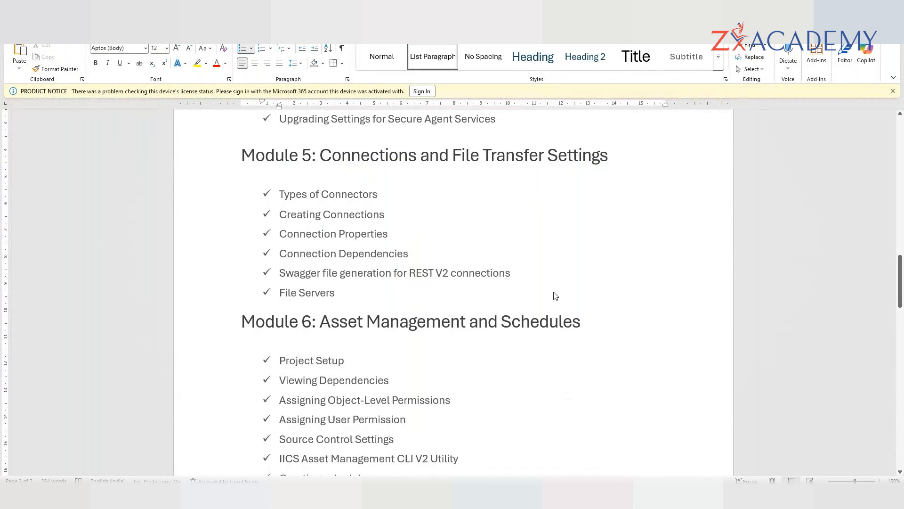
pyautogui.hotkey('alt', 'Tab')
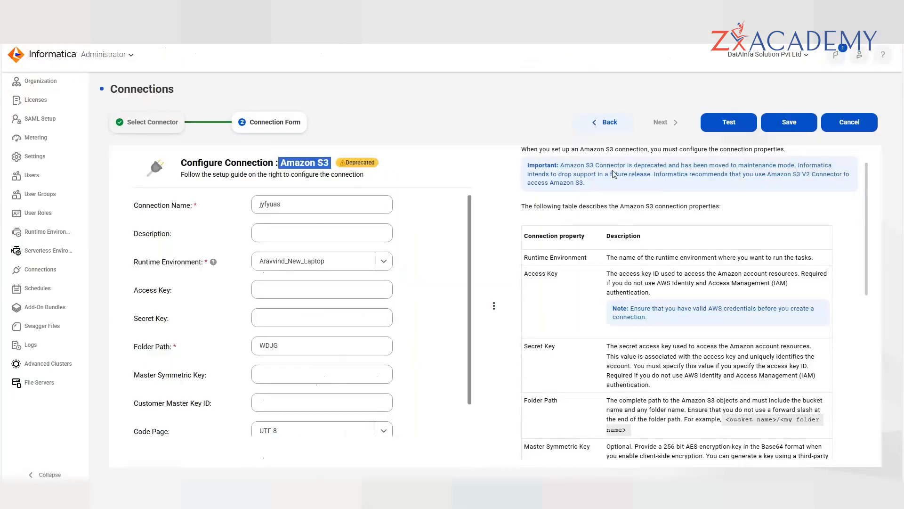
# - Go back to connector selection and search the list for 'FLAT' to find Flat File
pyautogui.click(607, 122)
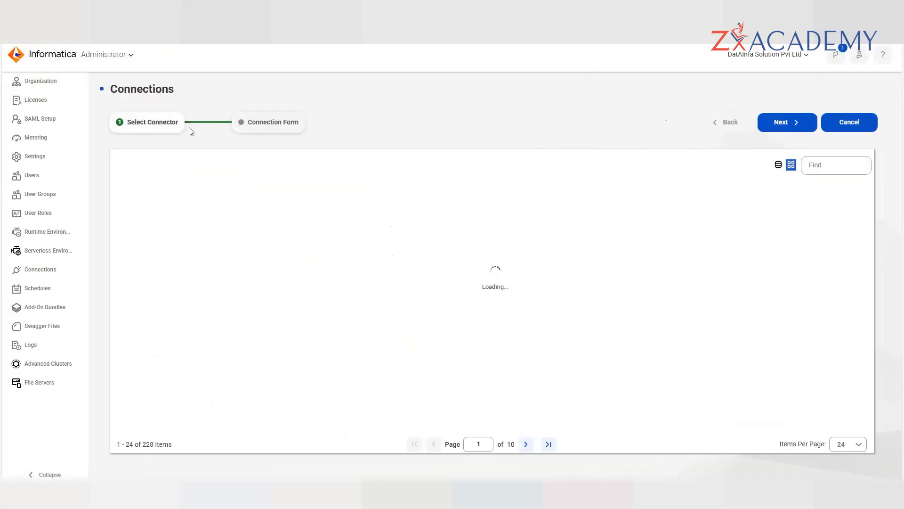
pyautogui.click(815, 162)
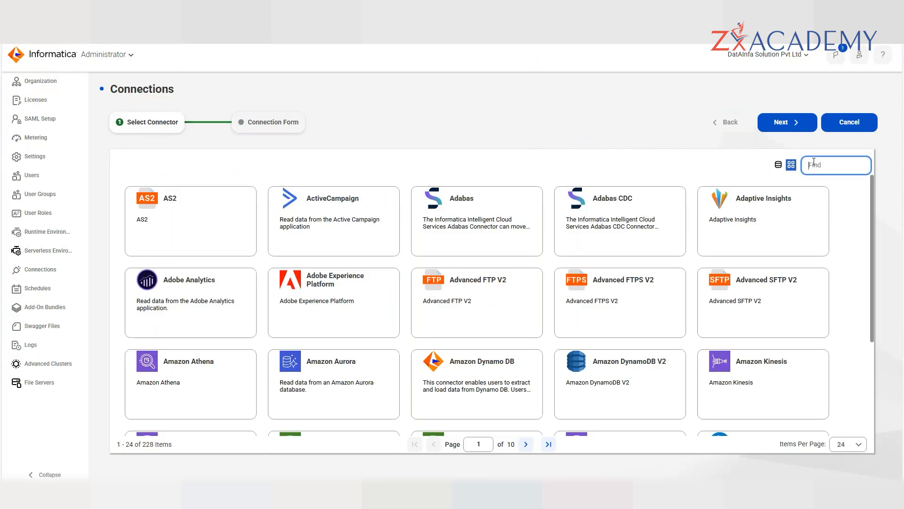
pyautogui.write('FLAT')
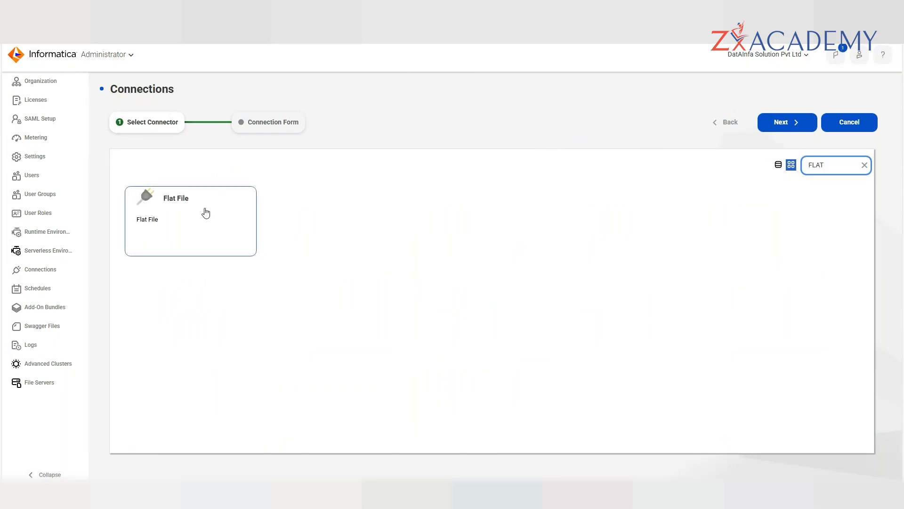
pyautogui.click(206, 213)
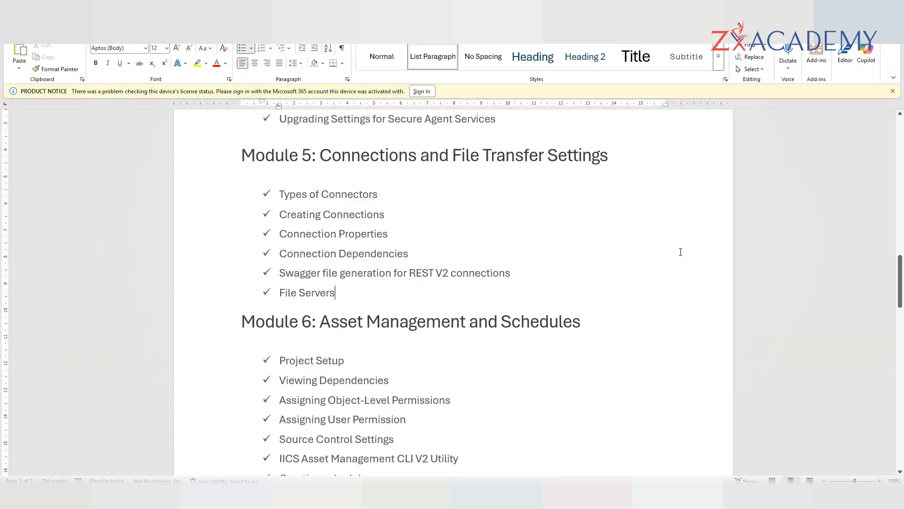
pyautogui.scroll(3, 555, 280)
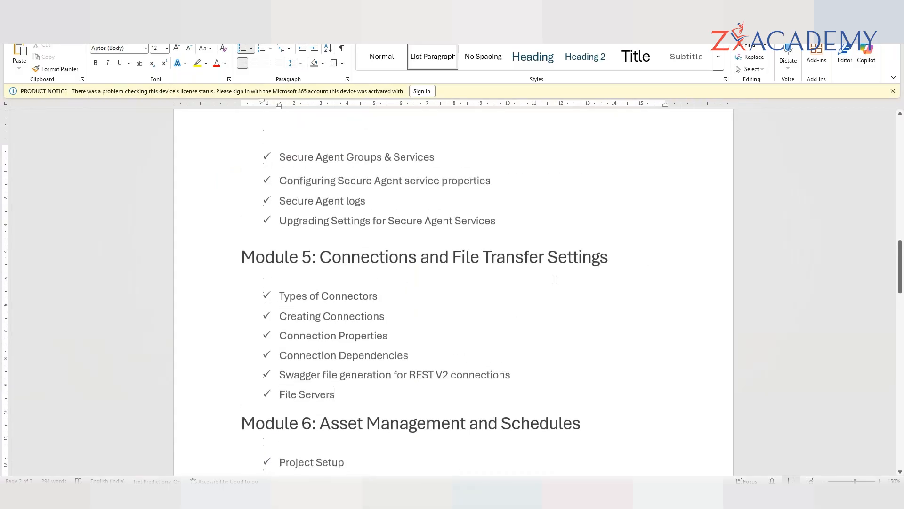